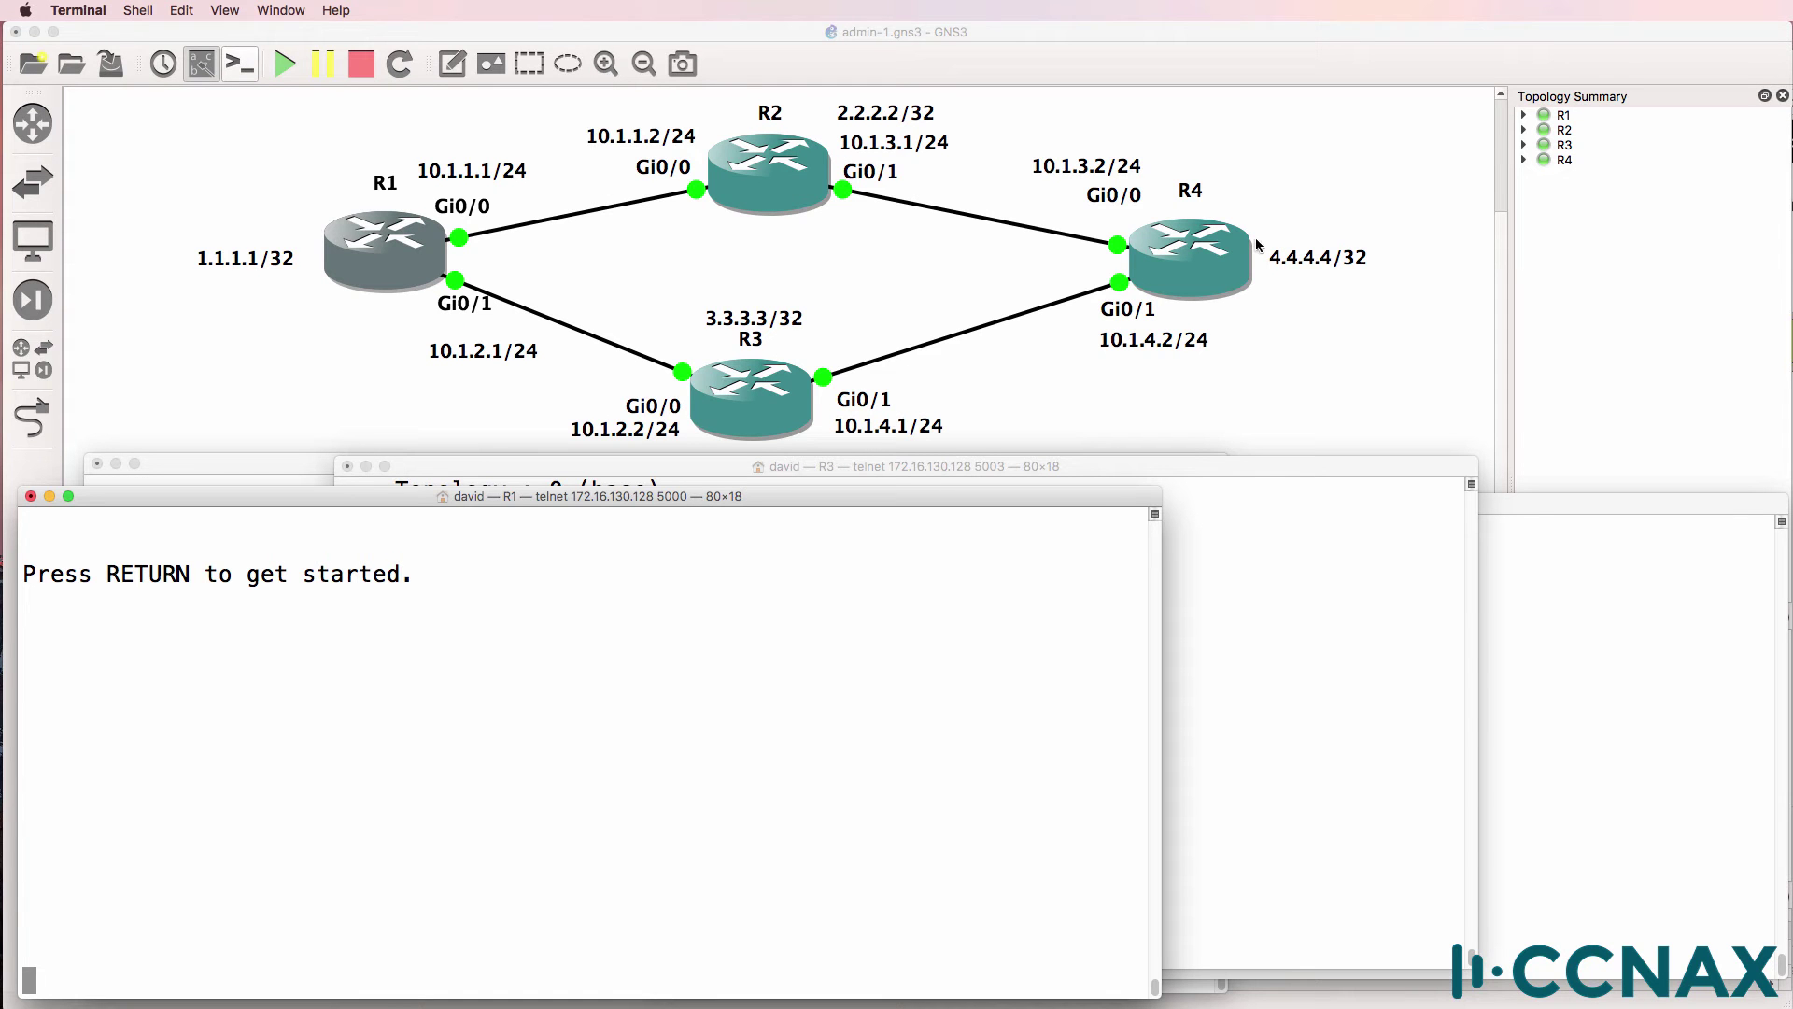
Start R2's telnet console session so the IOSv banner and R2> prompt appear
key("Return")
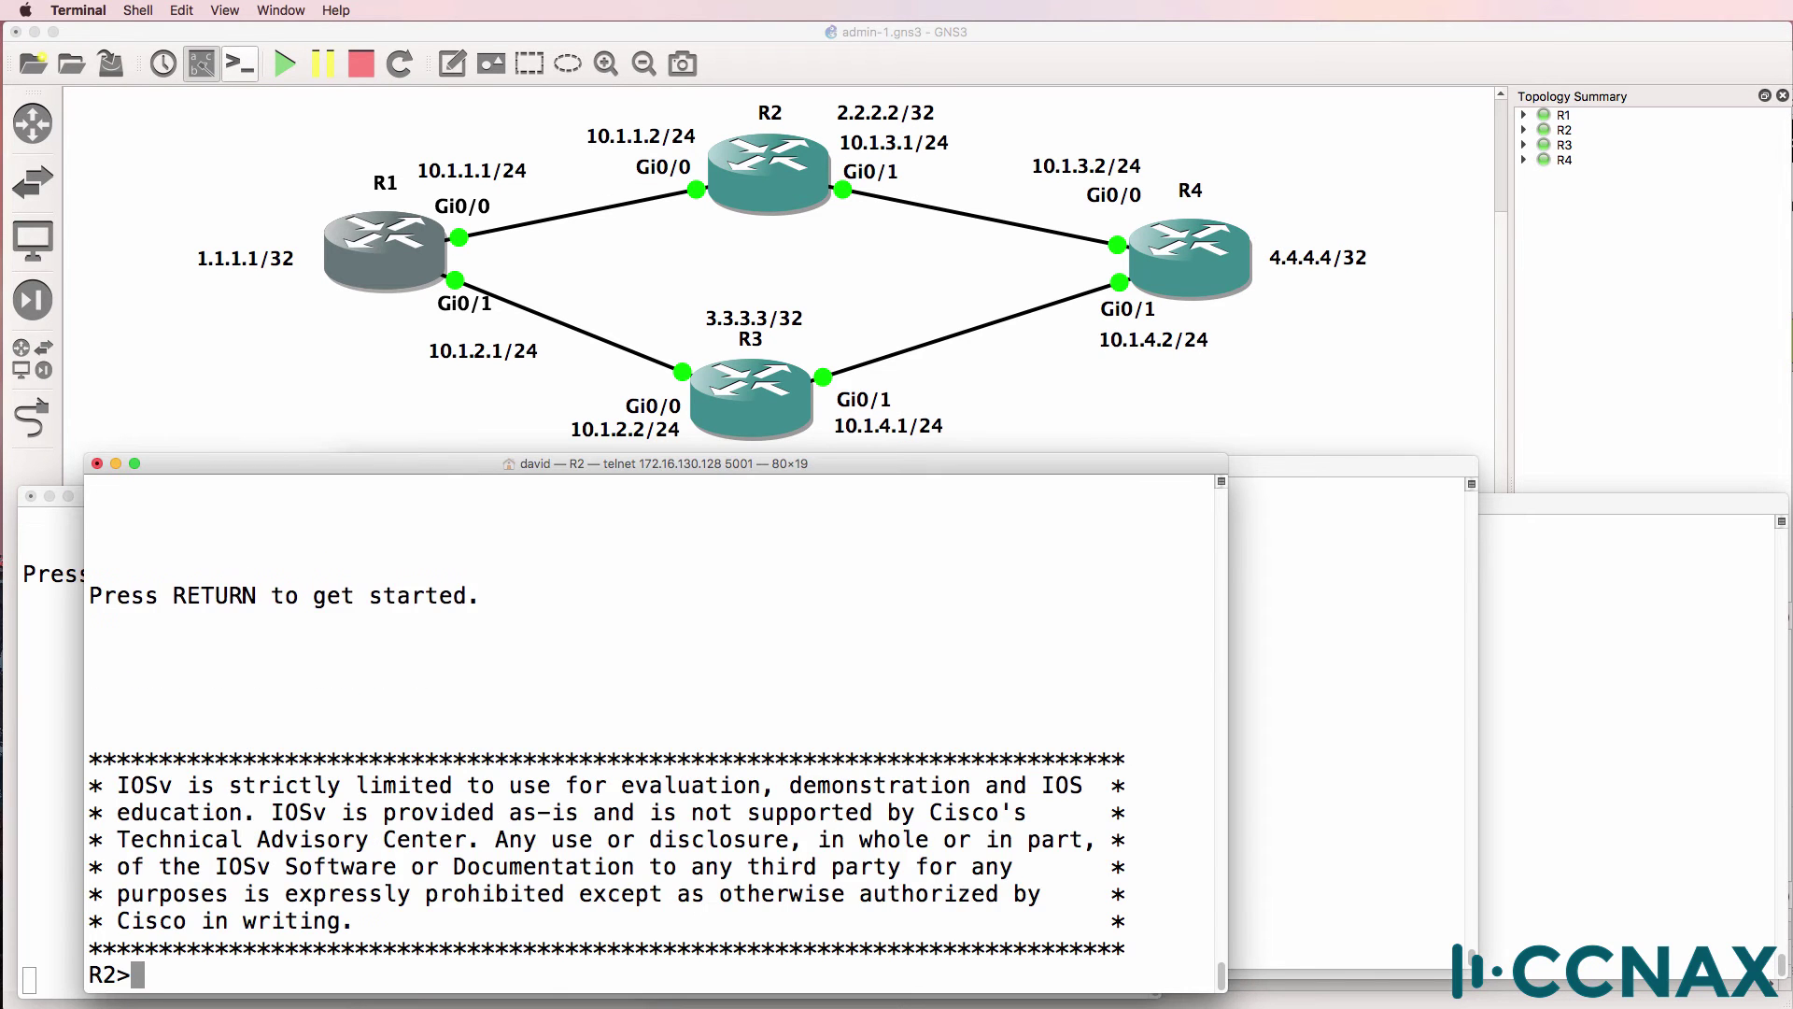
On R2, enter privileged mode and list the running routing protocols with sh ip protocols
type("en")
key("Return")
type("sh ip proto")
key("Return")
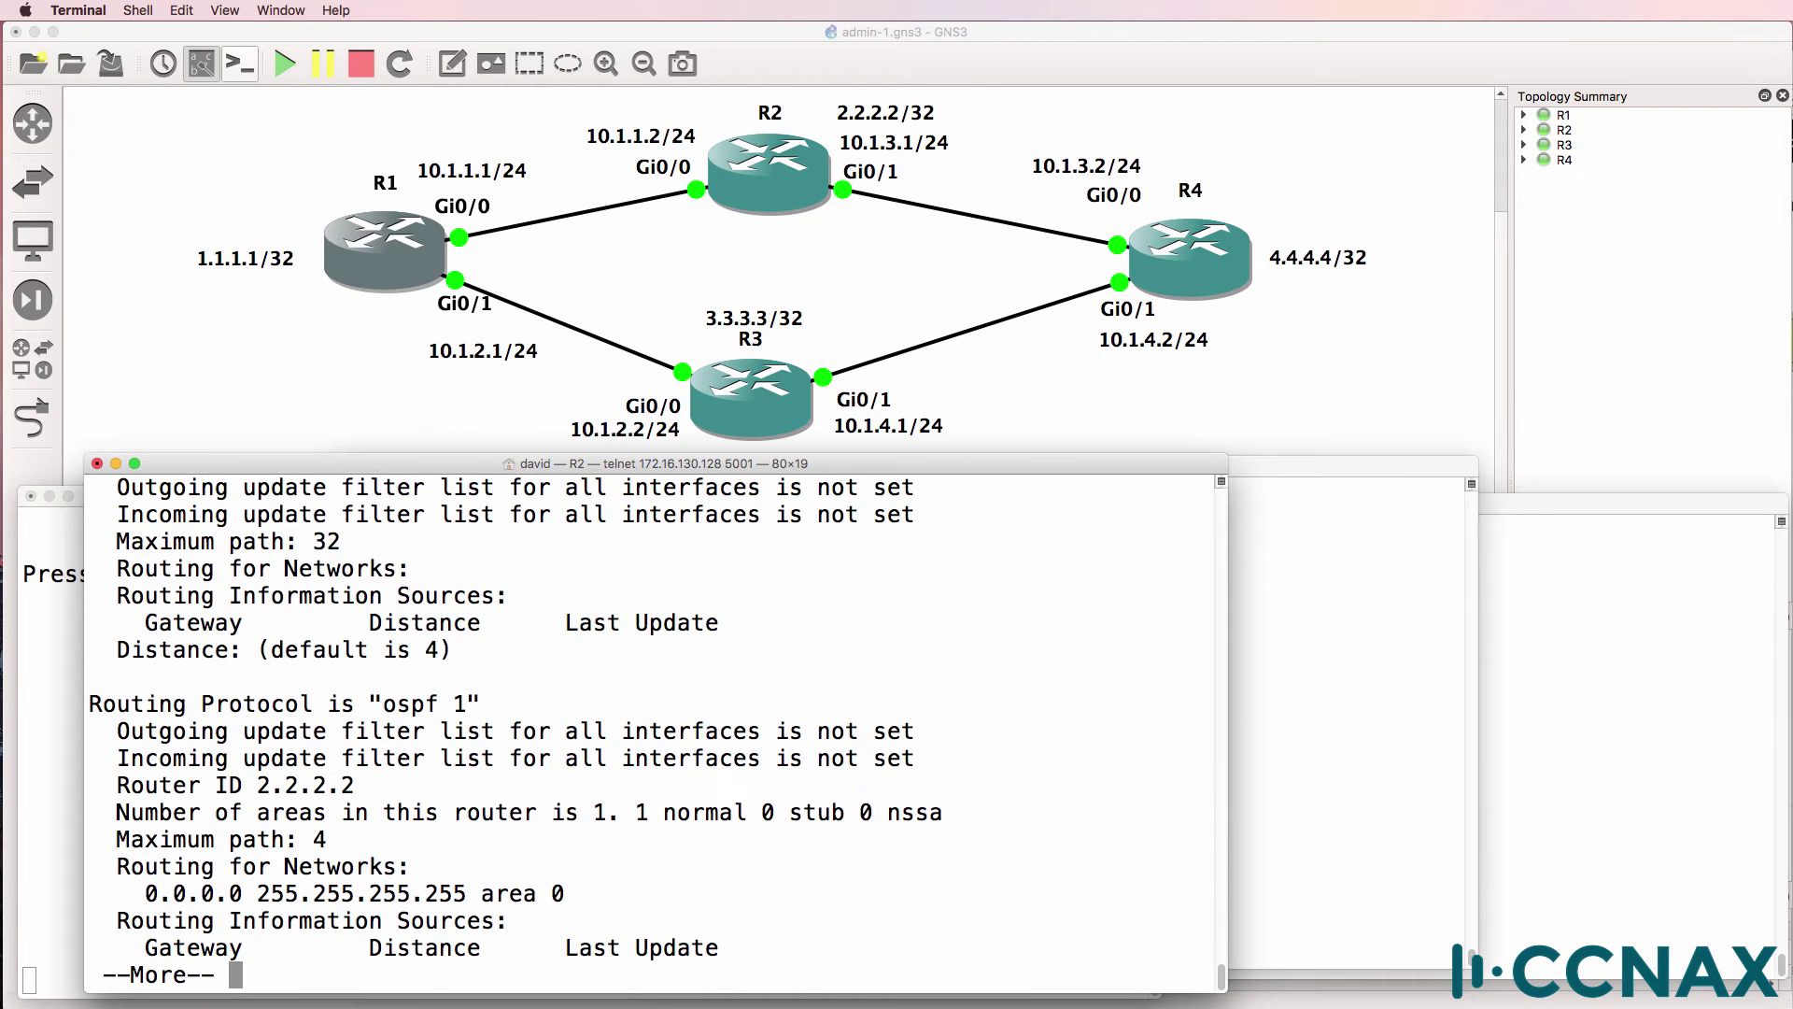
key("space")
List R2's OSPF neighbours, showing 4.4.4.4 and 1.1.1.1 in FULL state
type("sh ip prot")
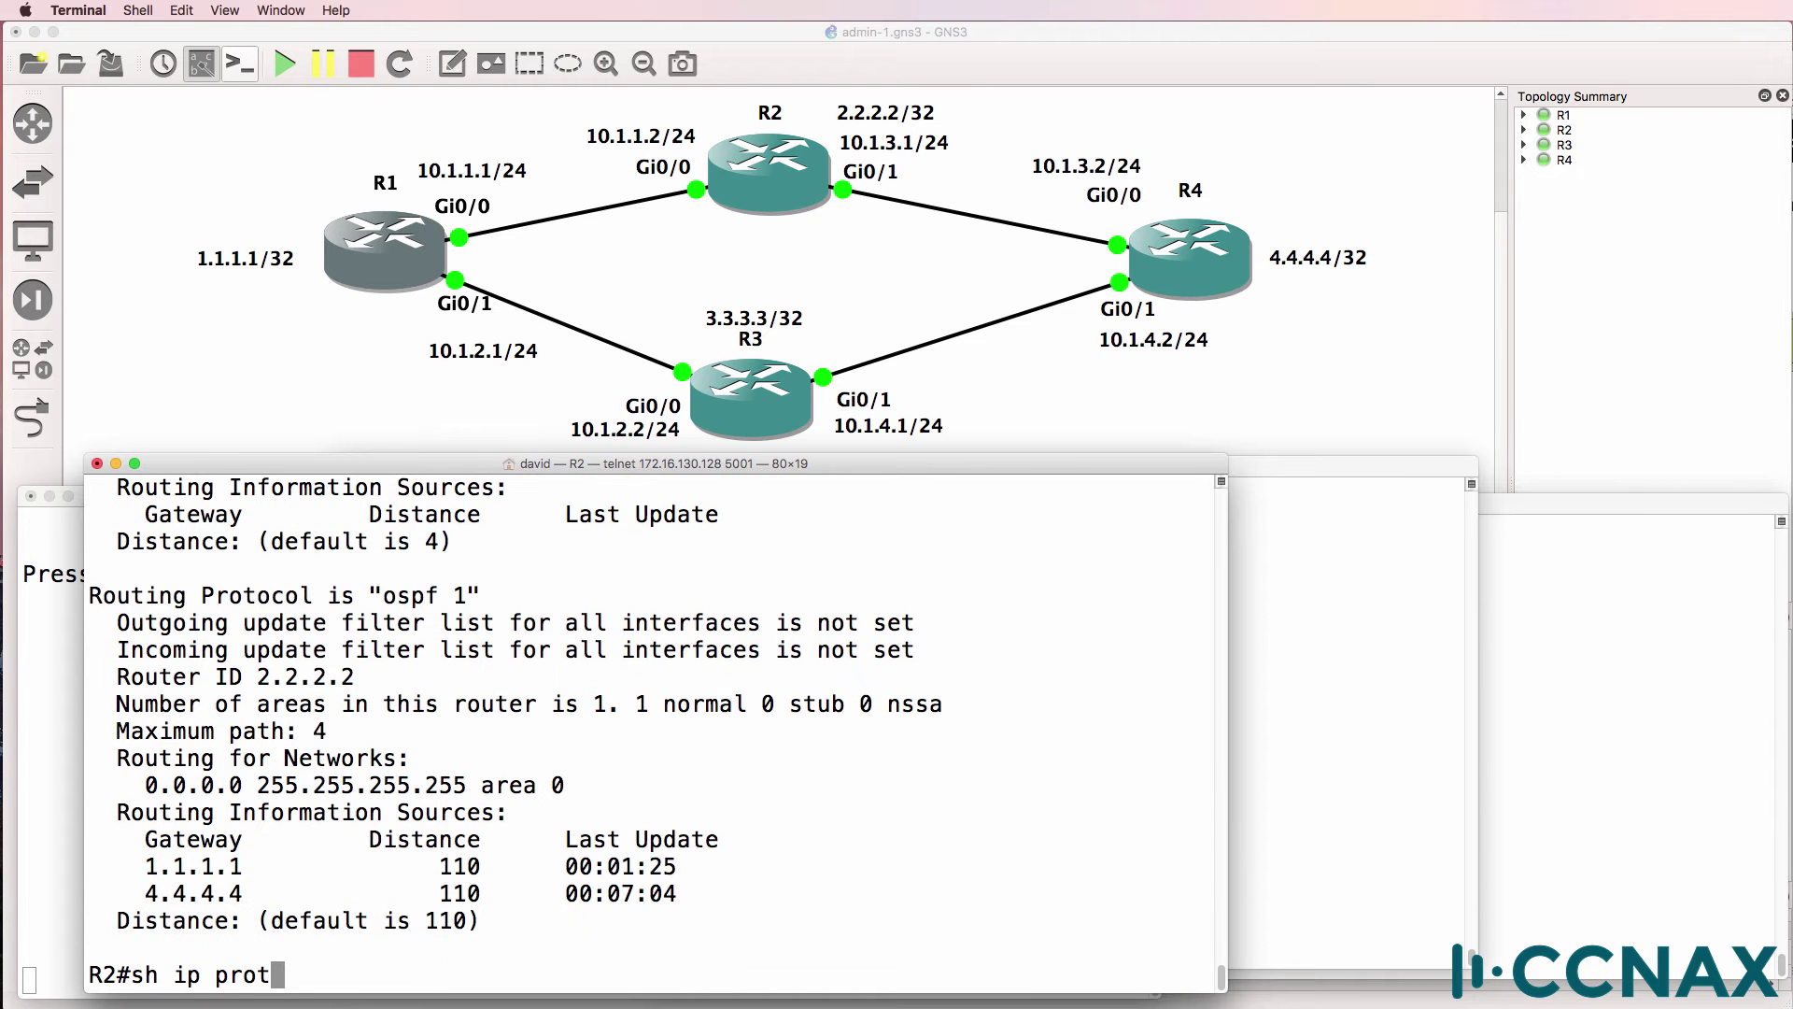
key("ctrl+u")
type("sh ip ospf nei")
key("Return")
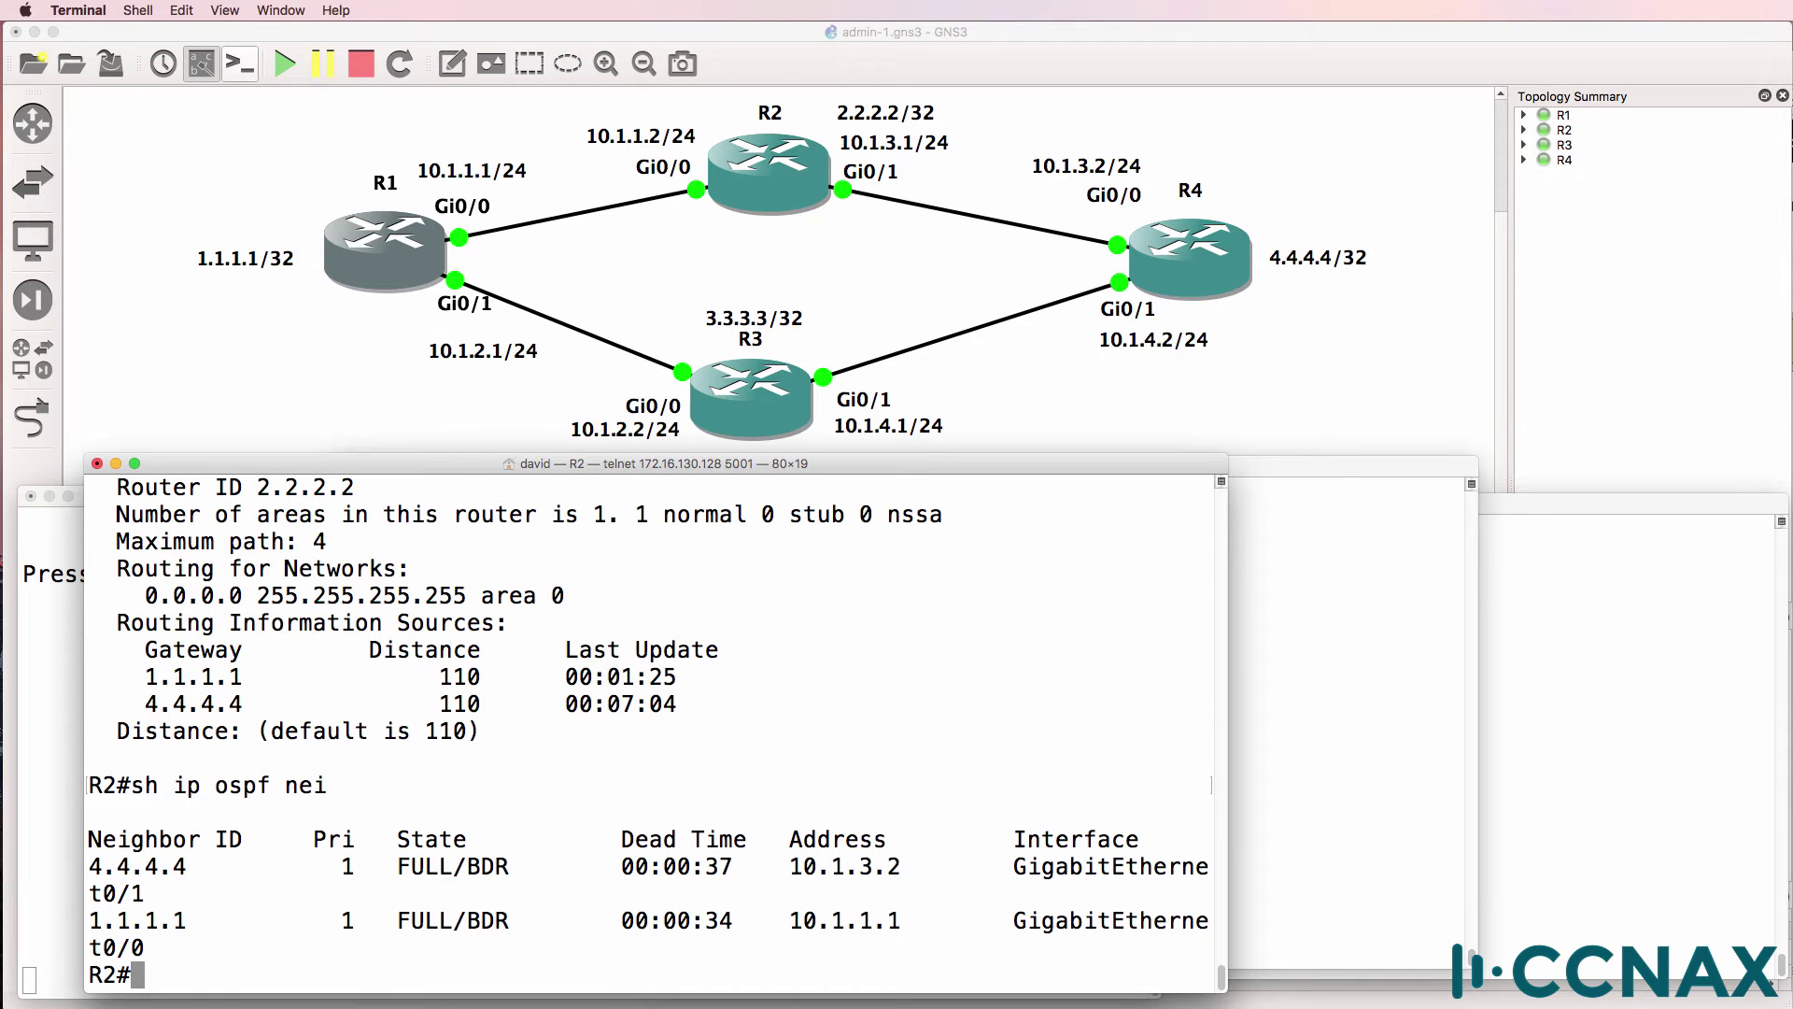
Start R3's console session and enter privileged mode
key("super+grave")
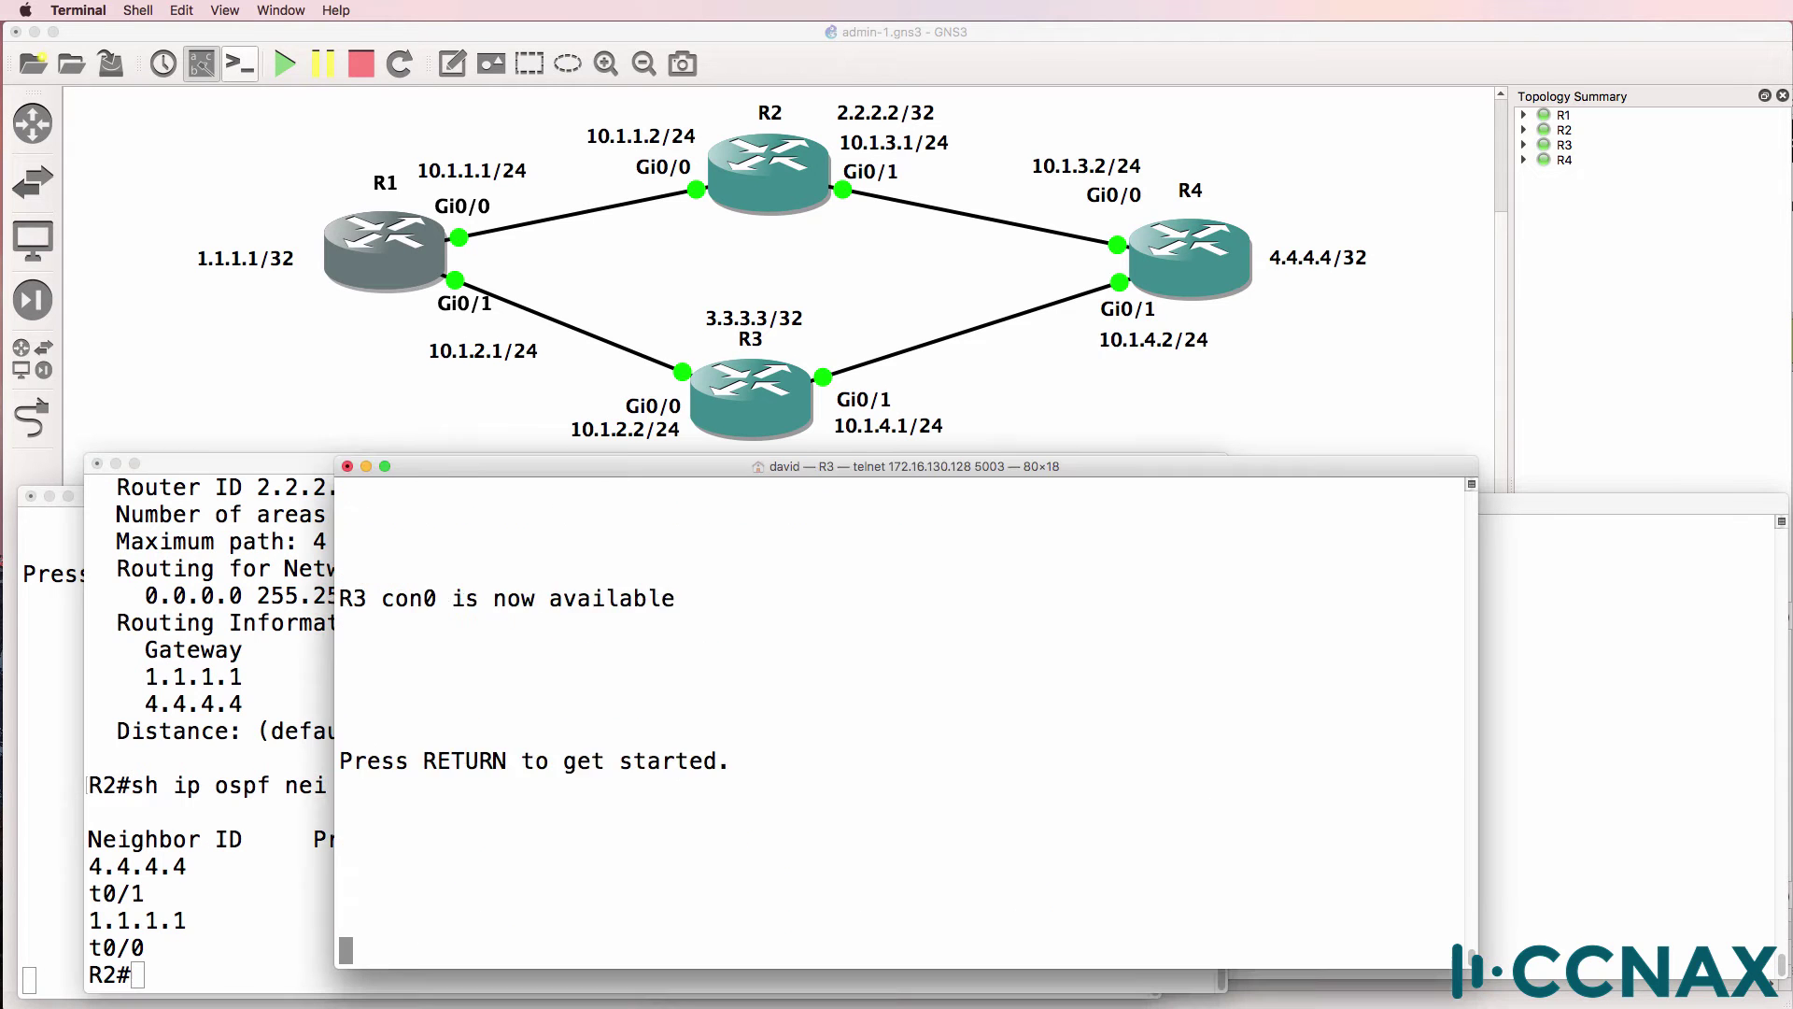
key("Return")
type("en")
key("Return")
Page through R3's routing protocols, RIP at 120 and EIGRP 1 at 90, then switch to R1
type("sh ip prot")
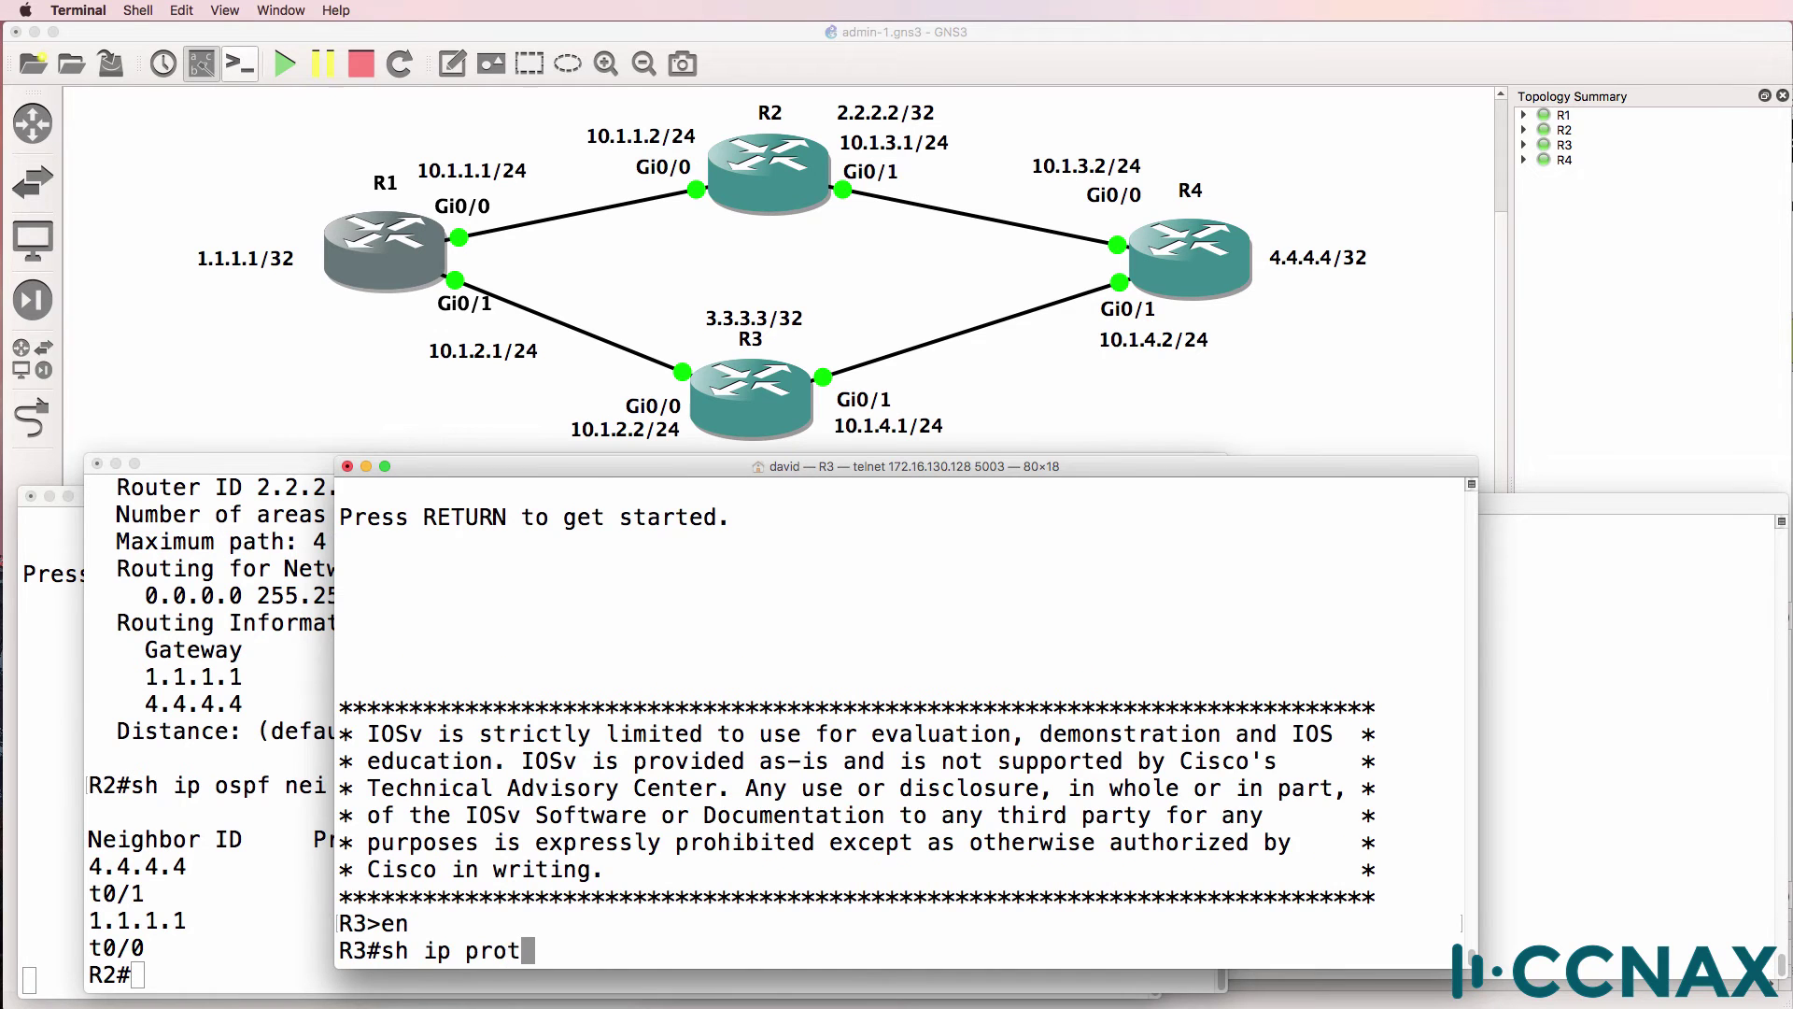
key("Return")
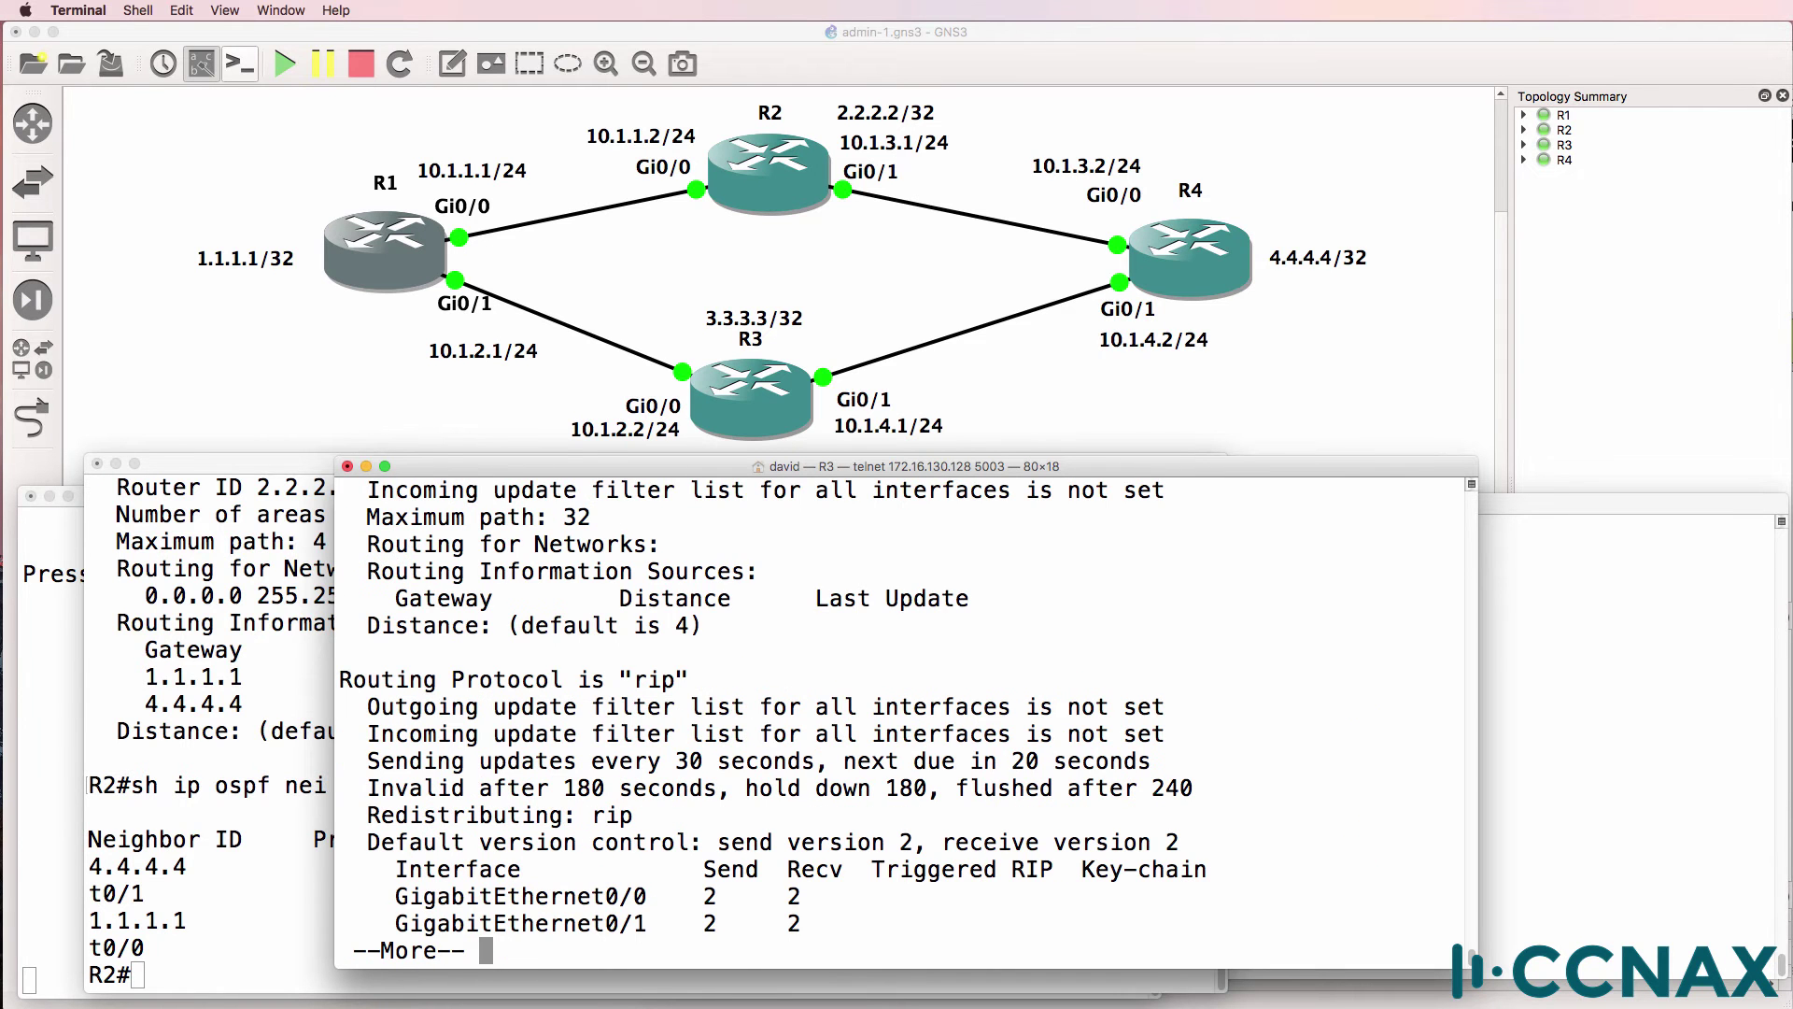
key("space")
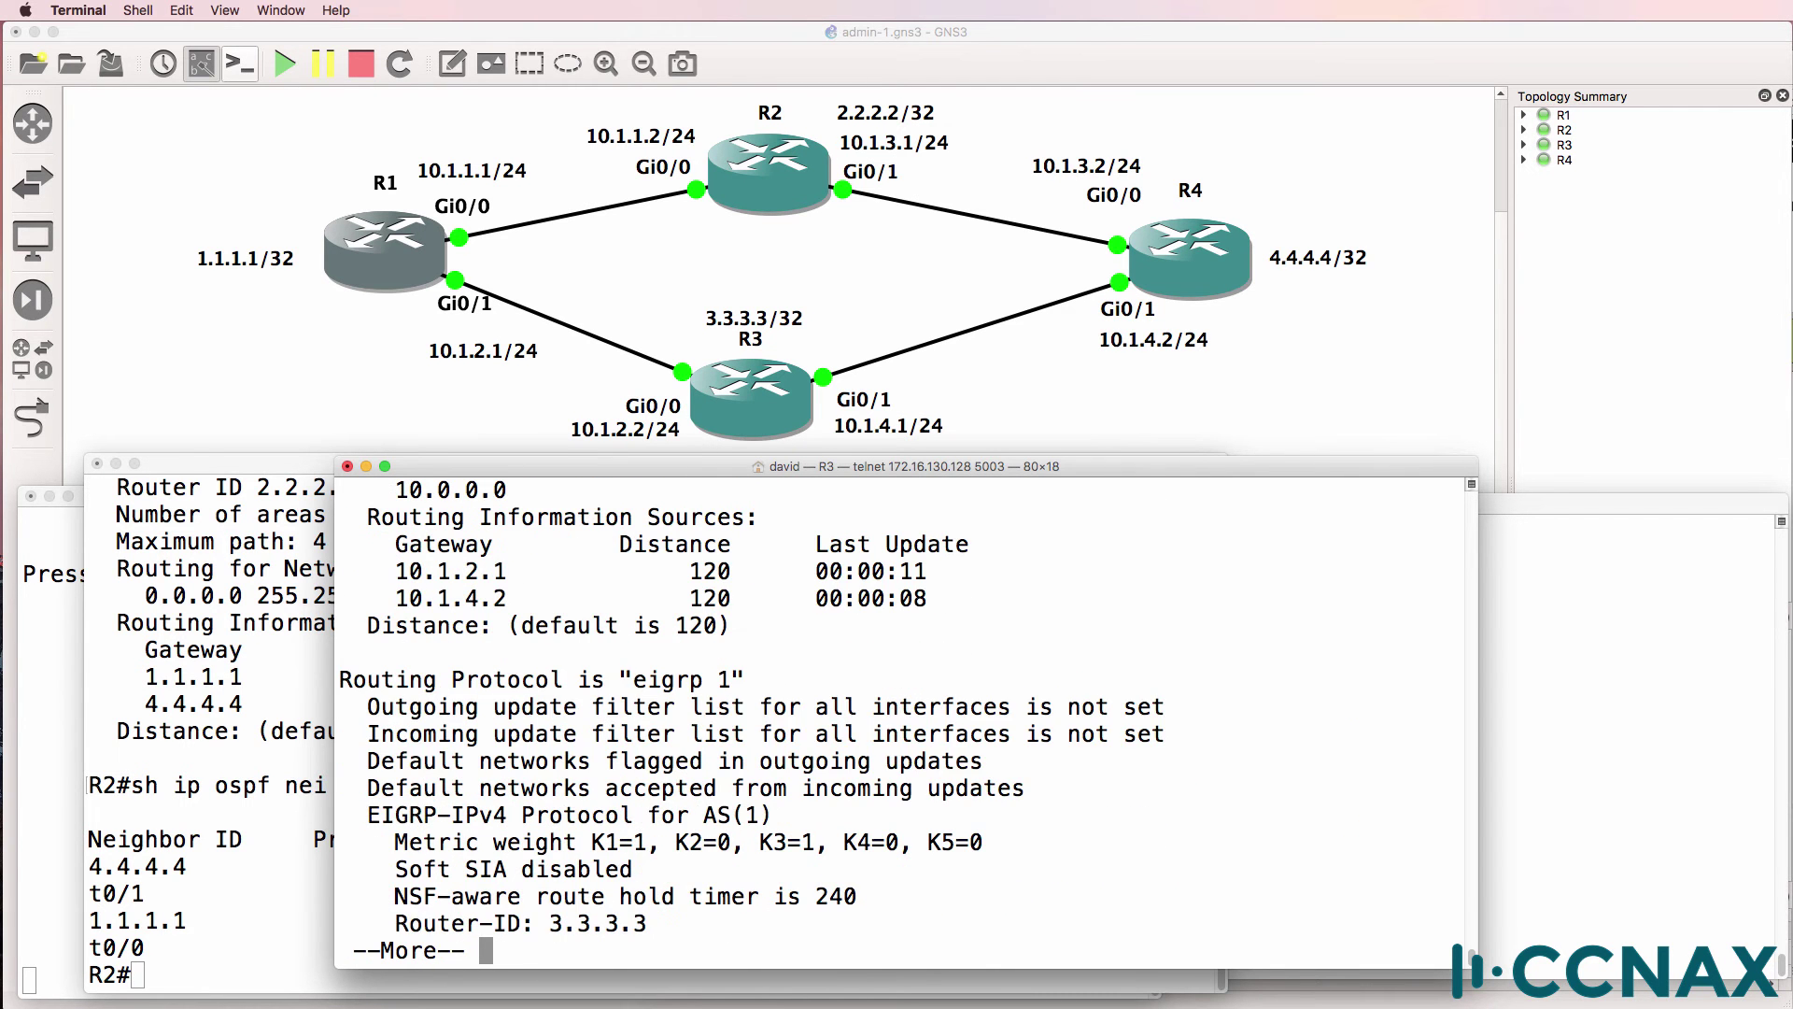
key("space")
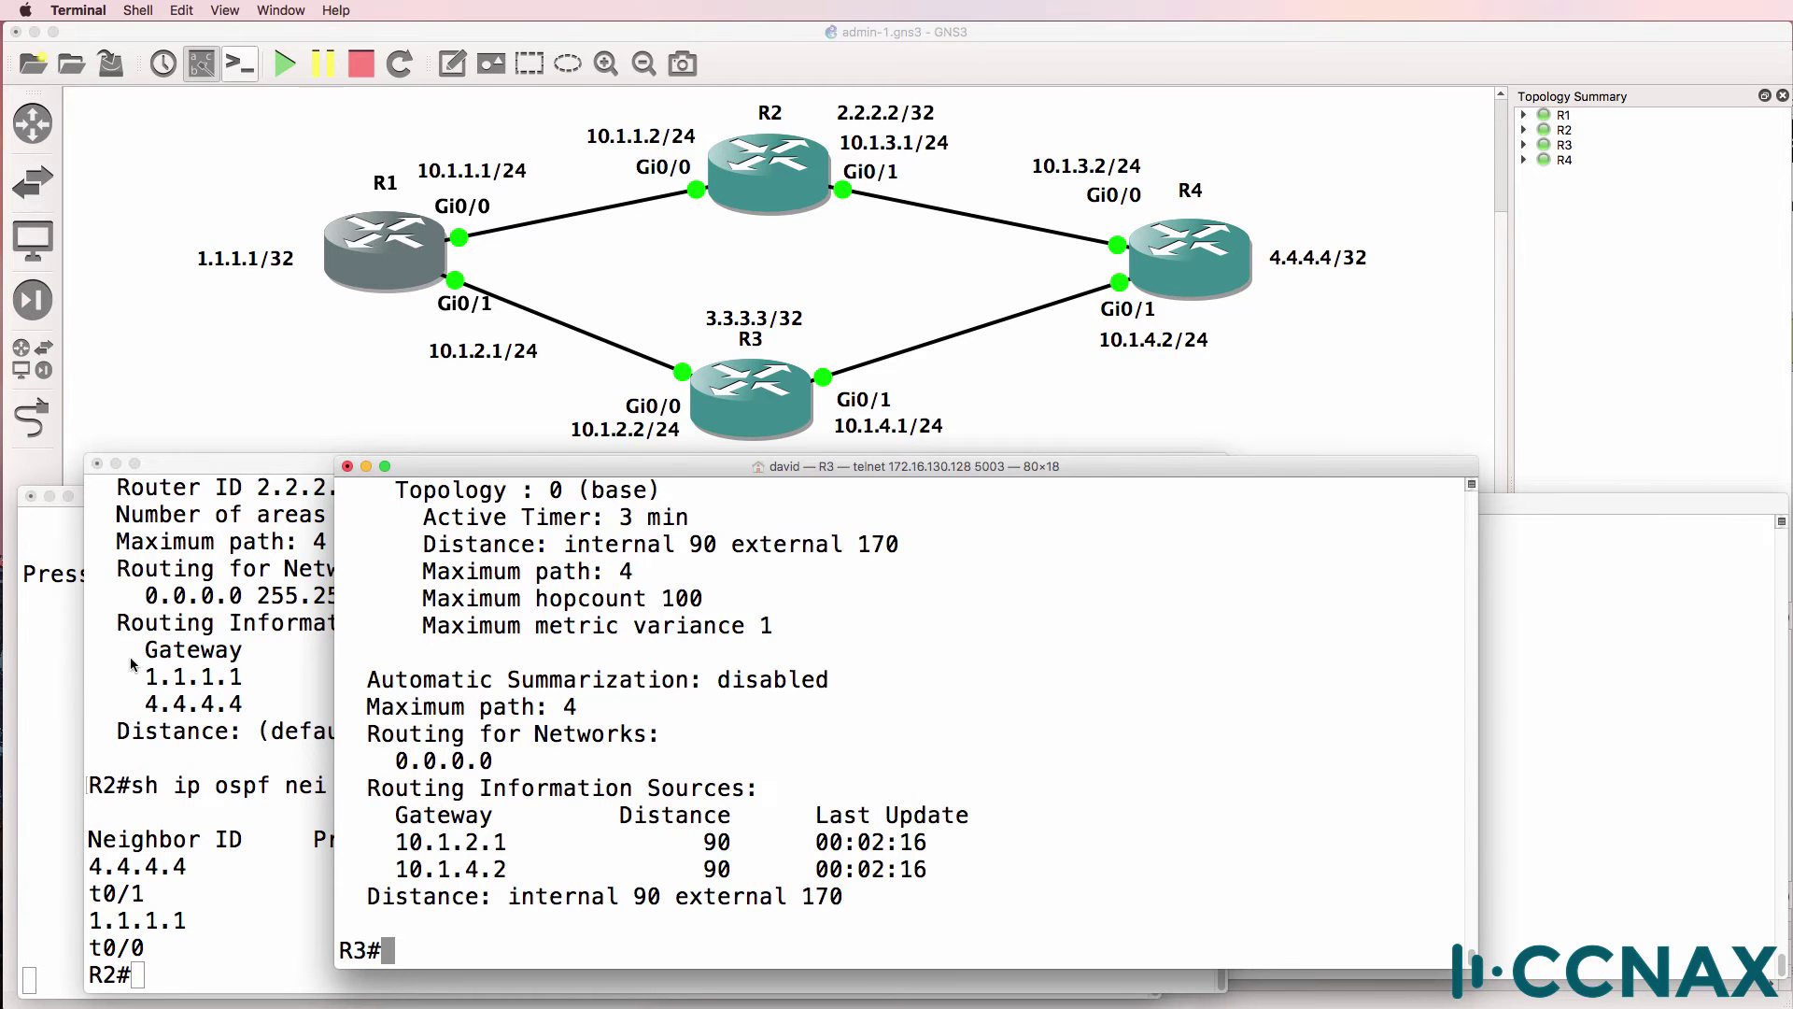
left_click(67, 754)
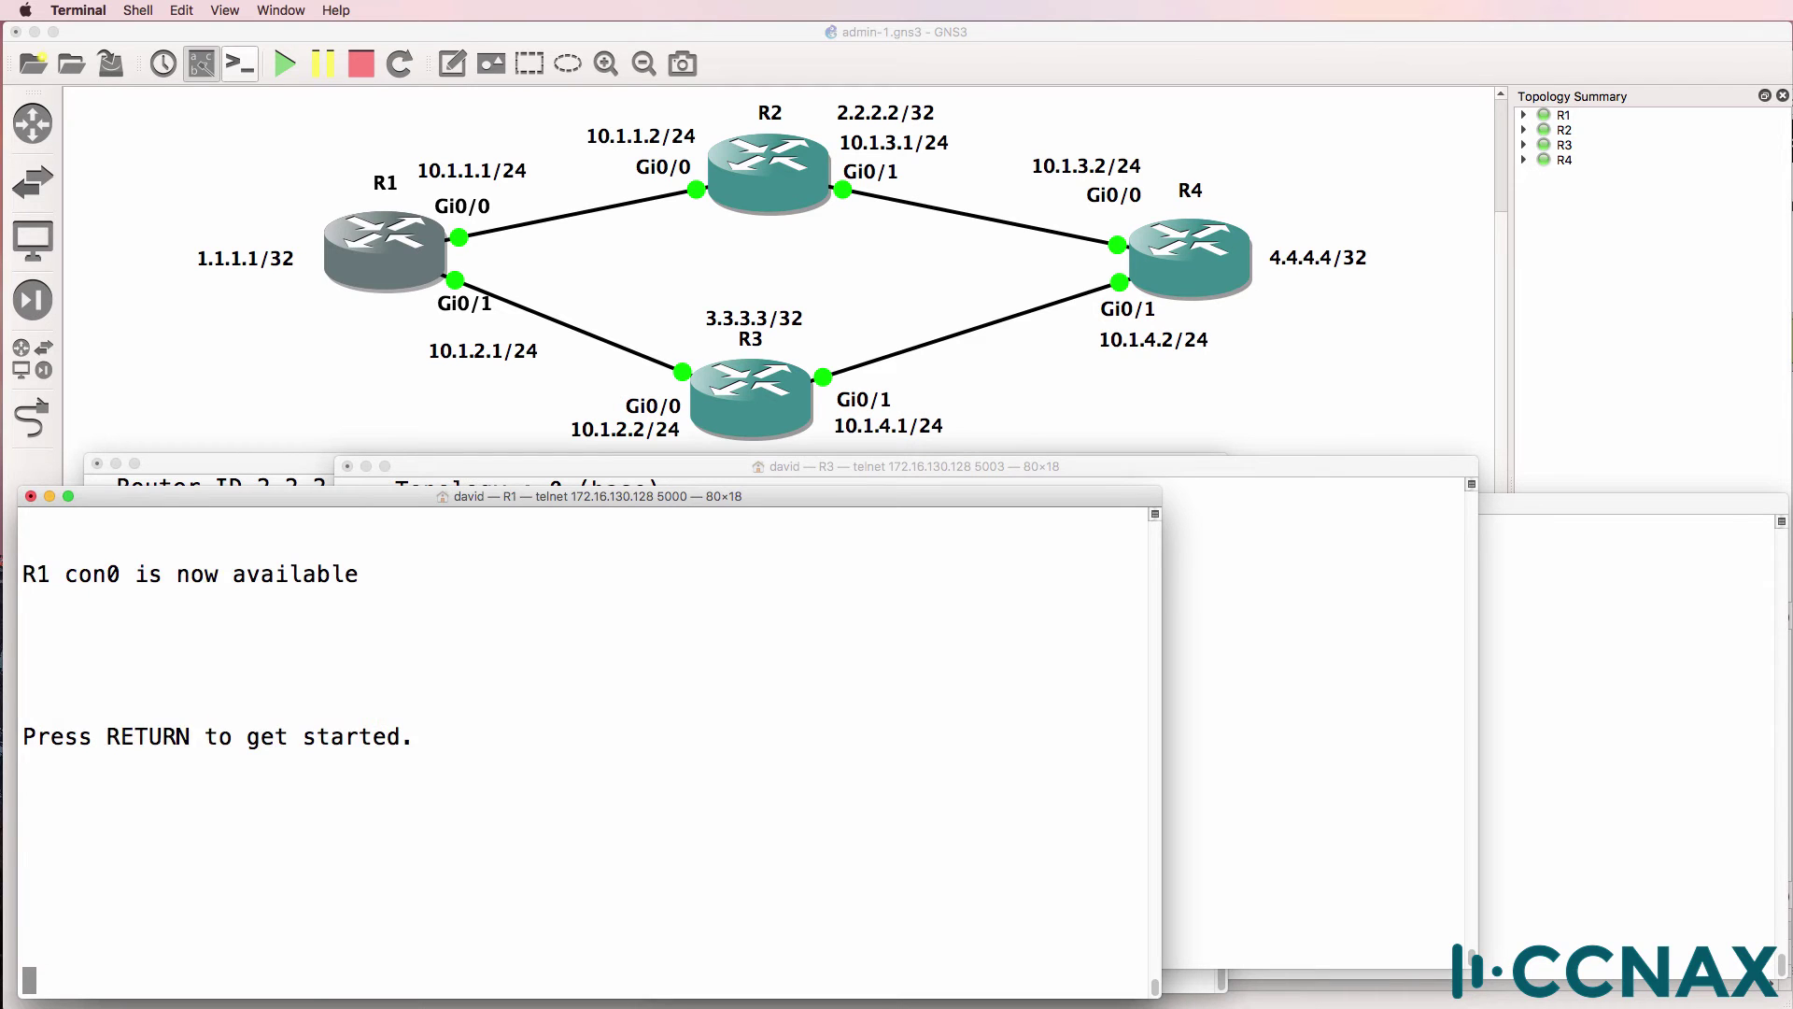
On R1, enter privileged mode and page through RIP (120), EIGRP 1 (90) and OSPF 1 (110)
key("Return")
type("en")
key("Return")
type("sh ")
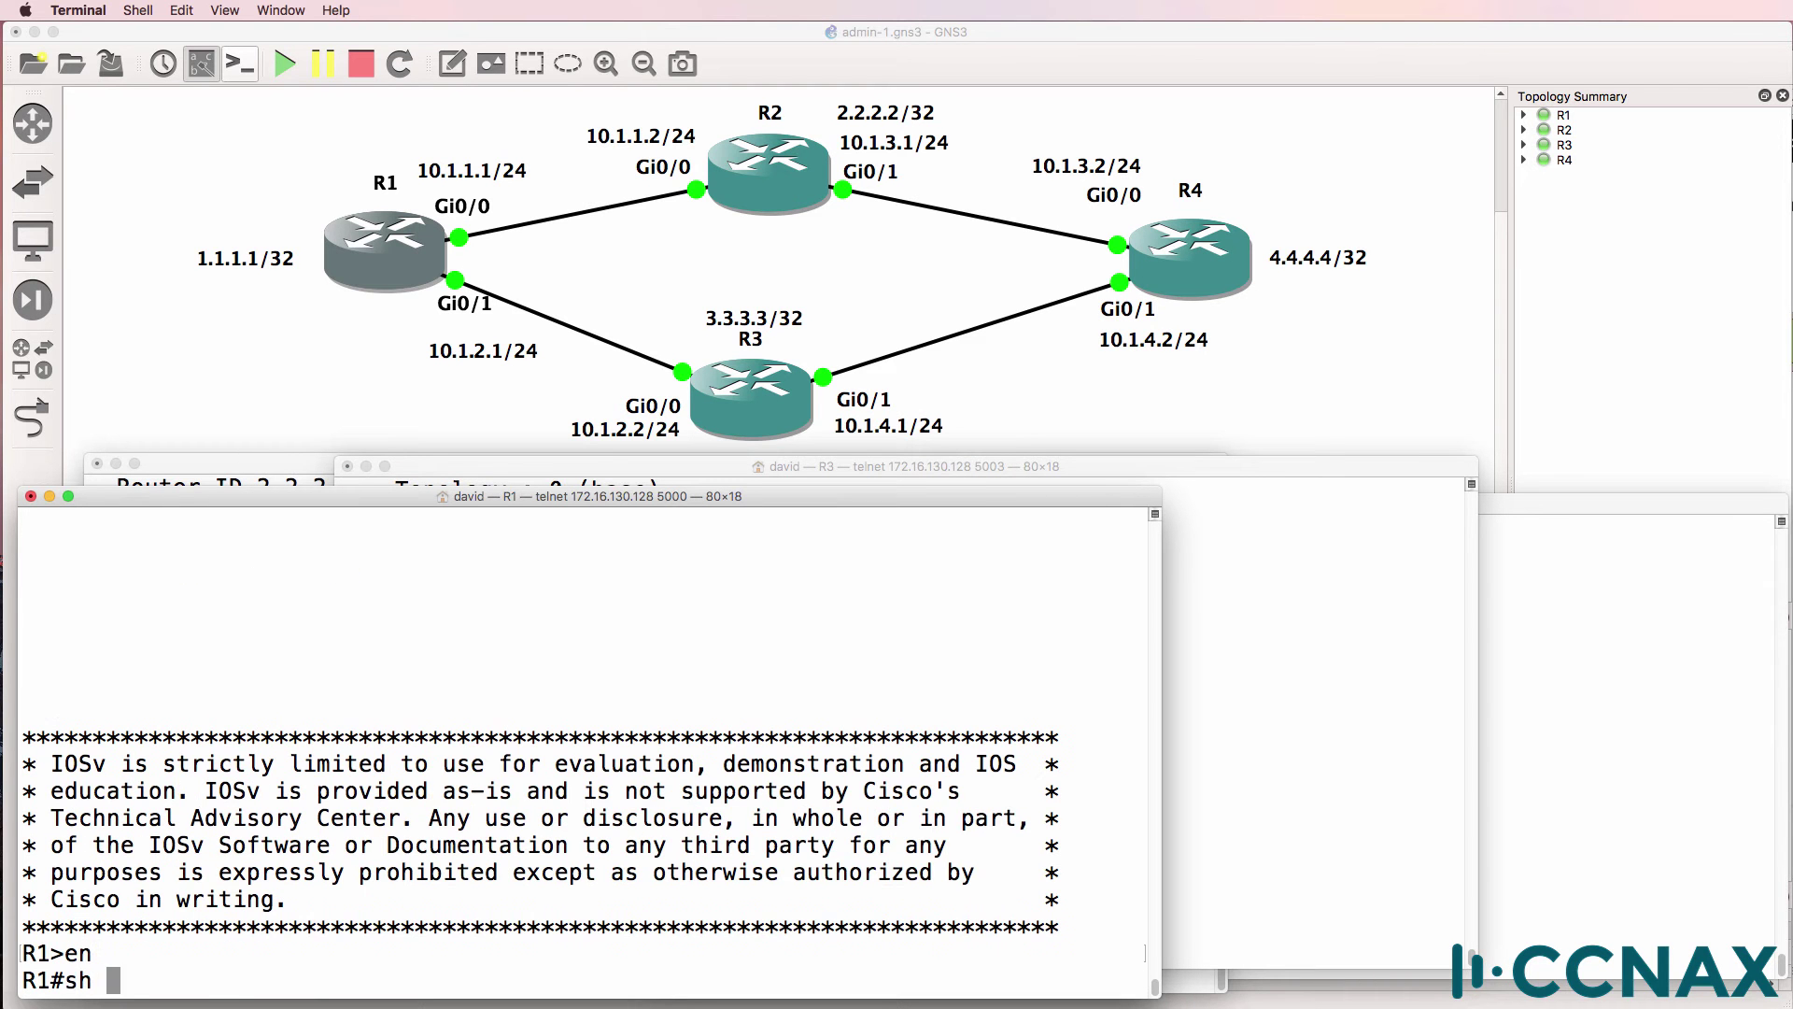
type("ip prot")
key("Return")
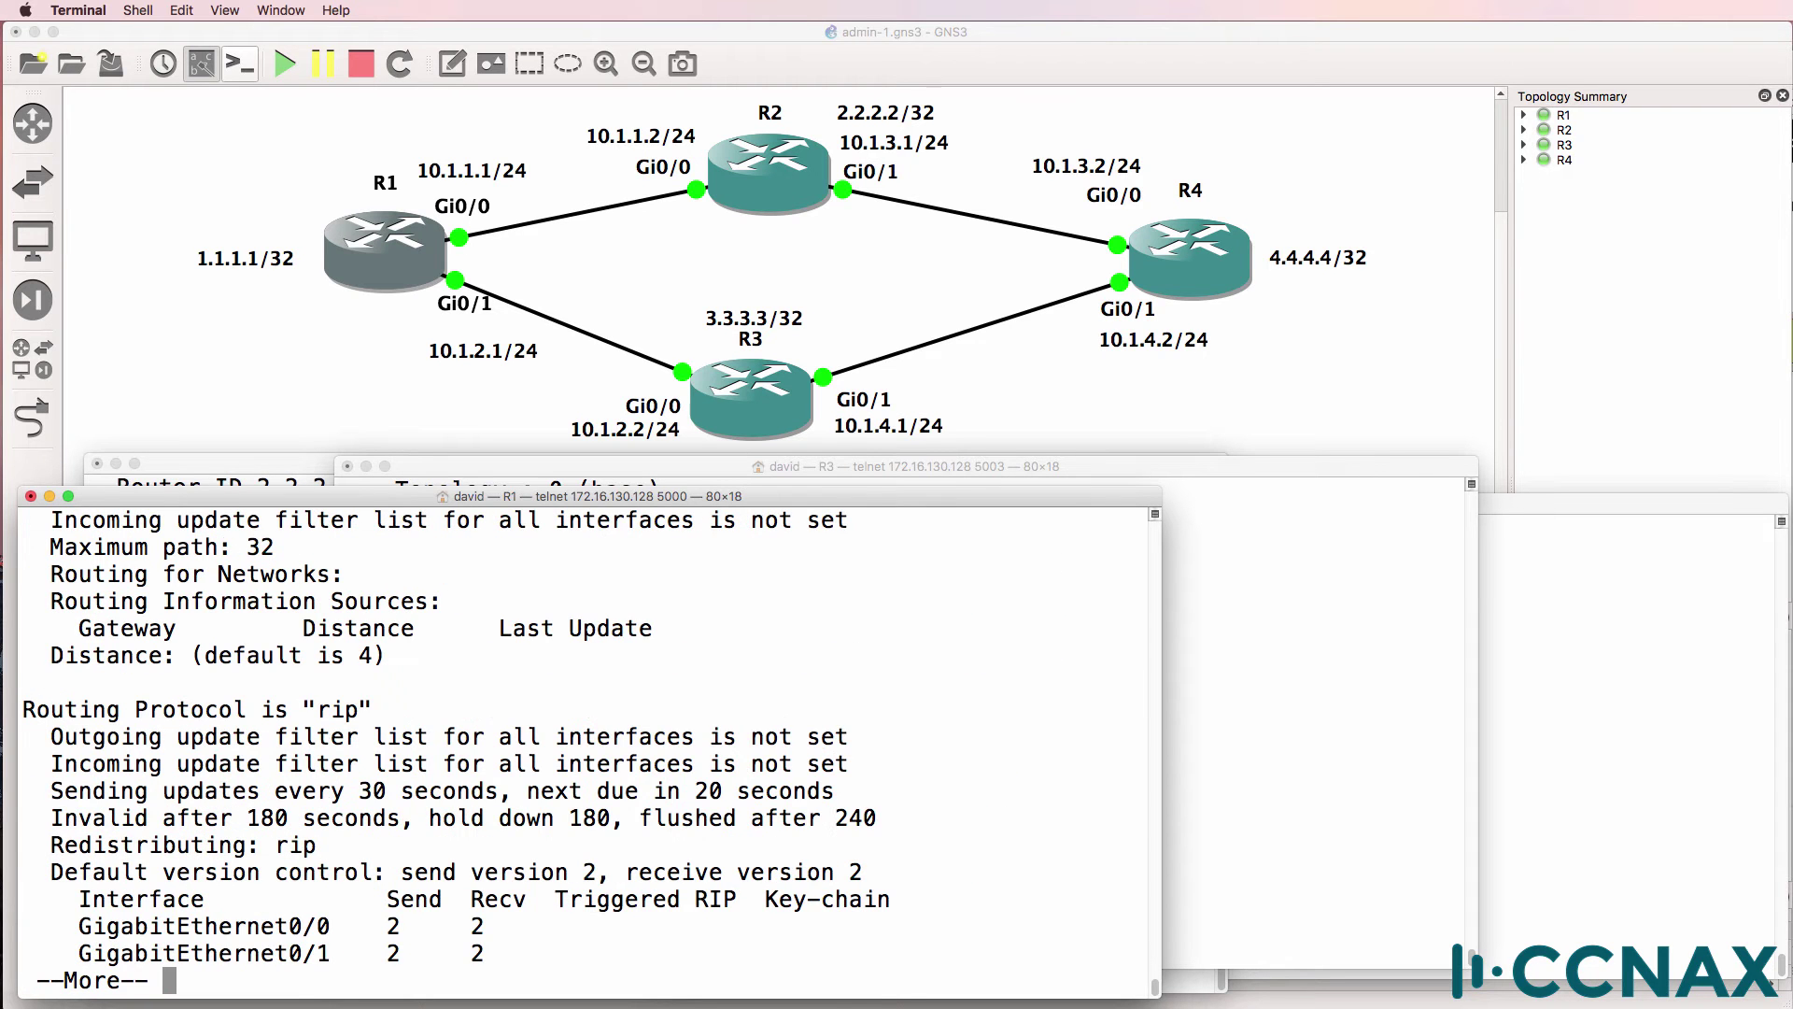
key("space")
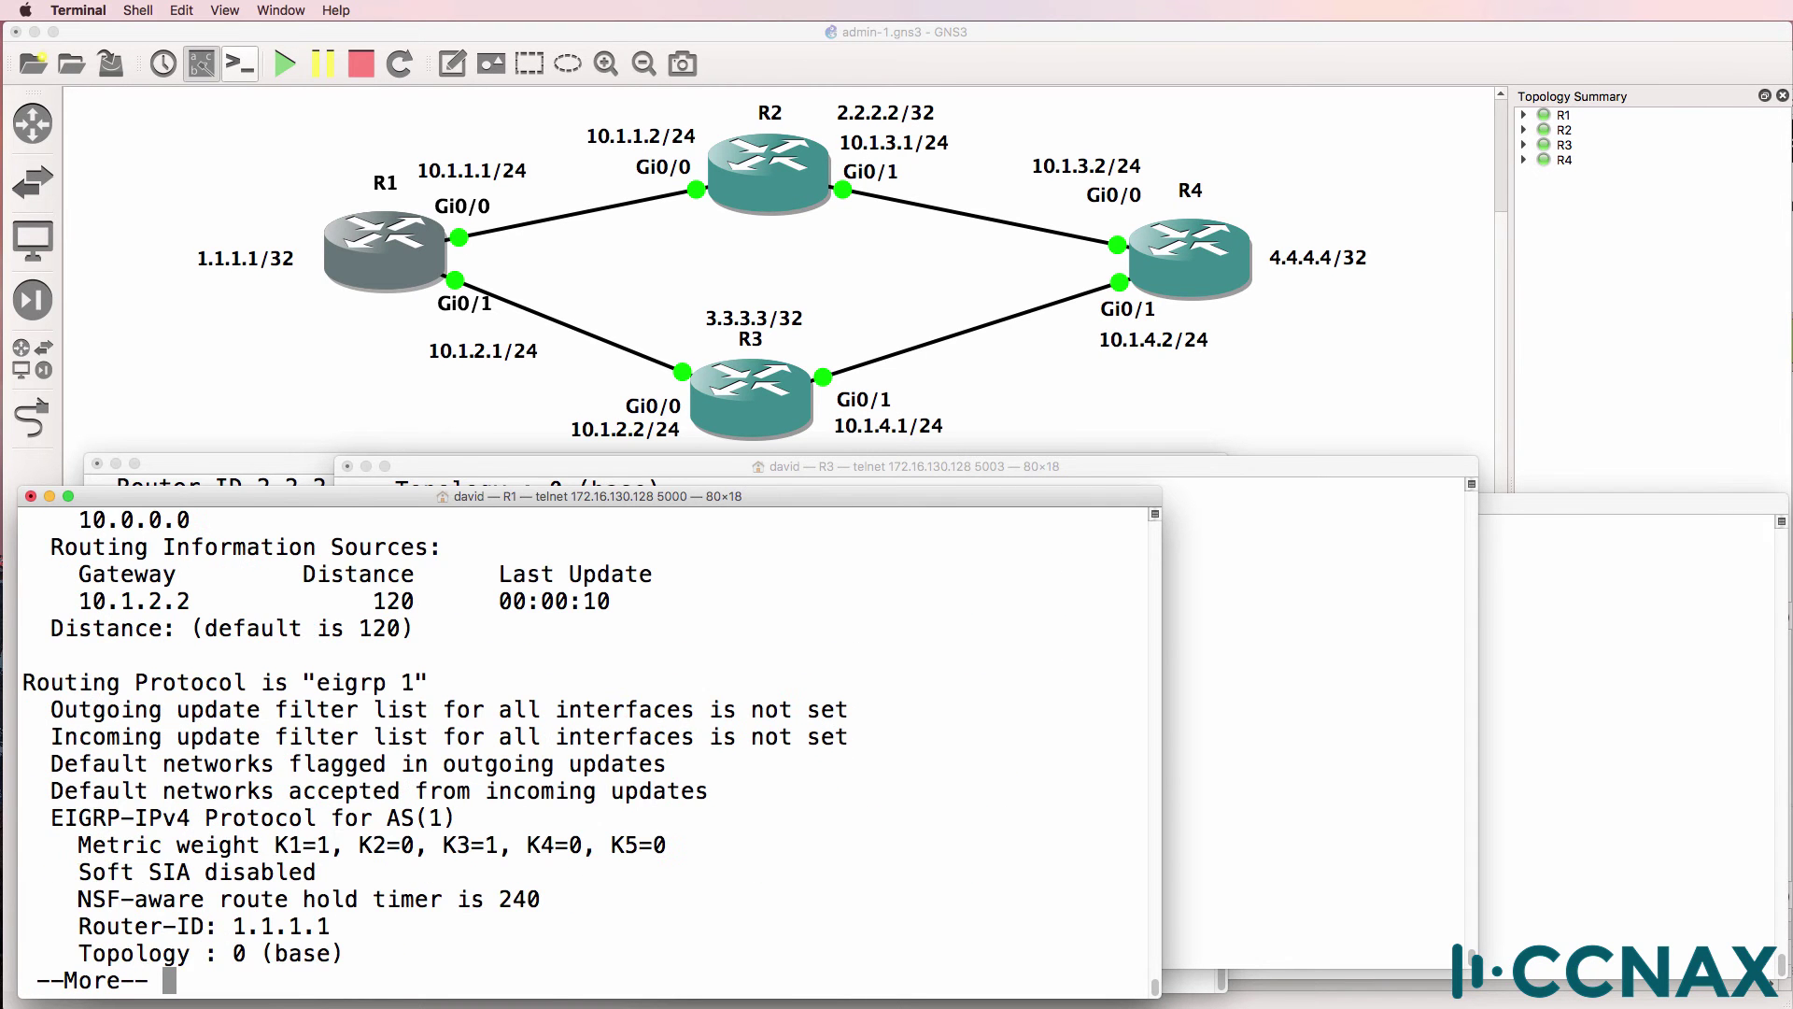
key("space")
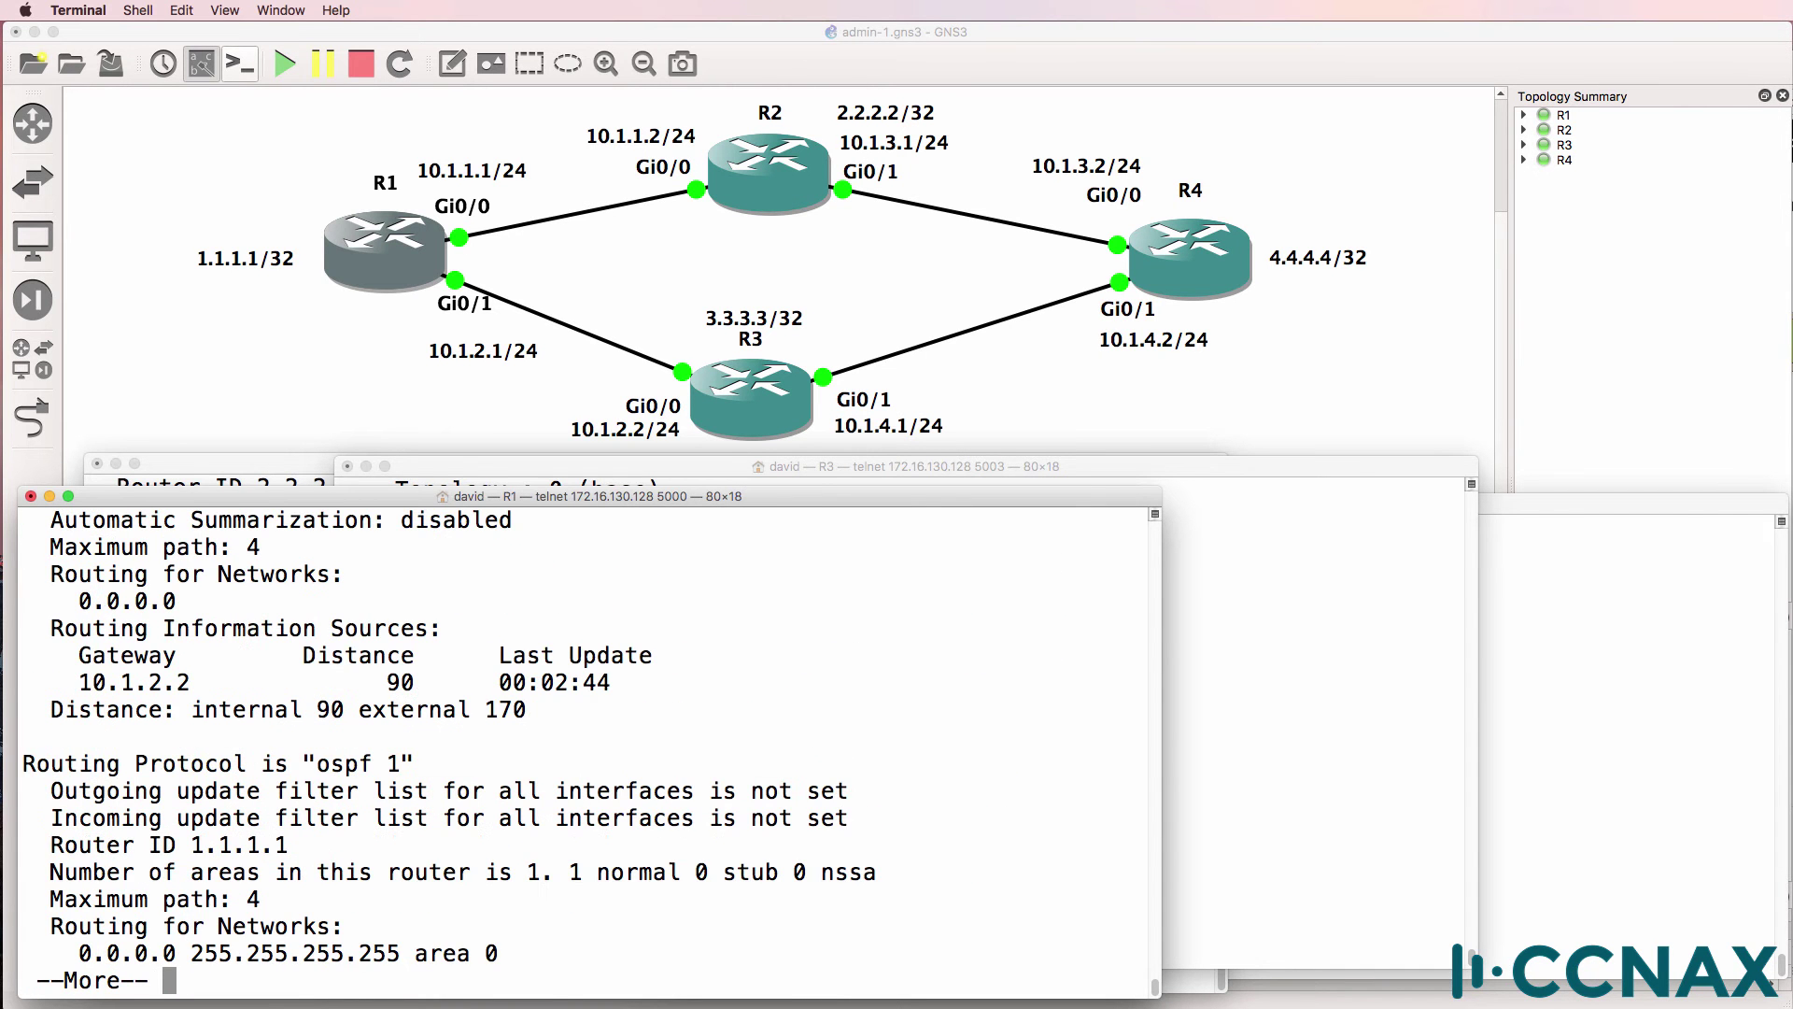
key("space")
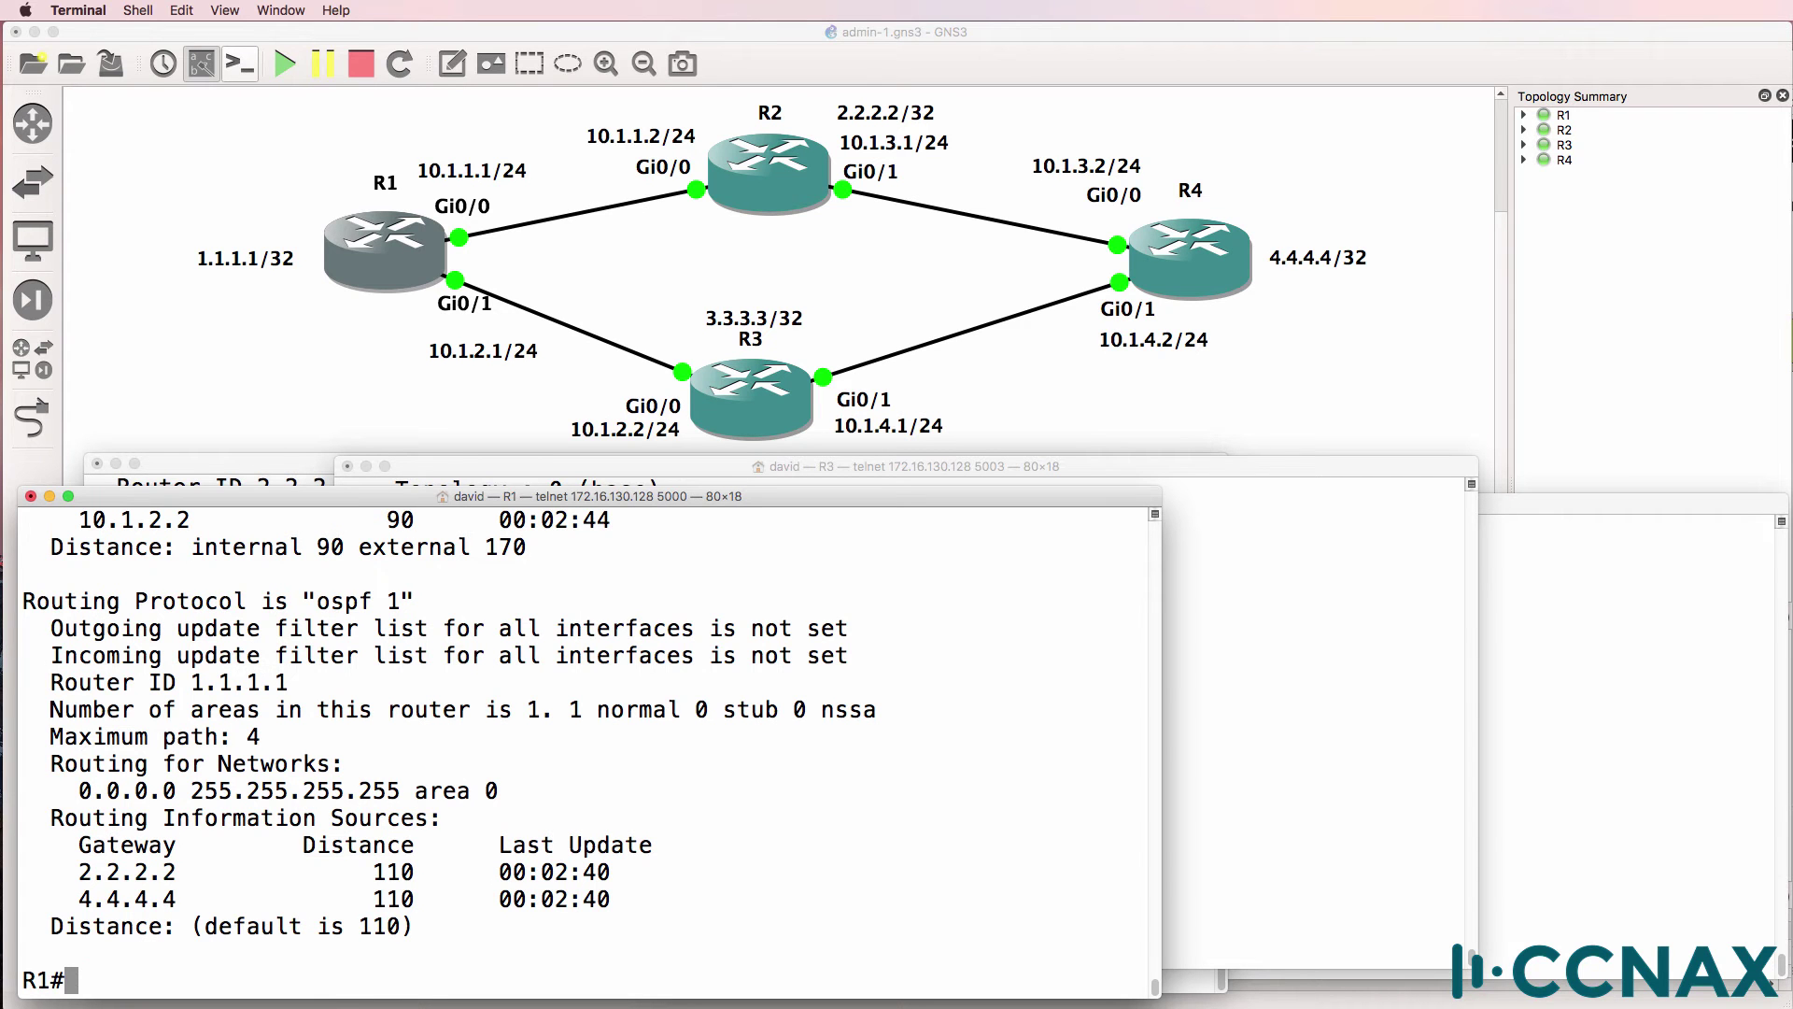
Print R1's routing table and highlight the EIGRP route to 4.4.4.4 with distance 90
type("sh ip route")
key("Return")
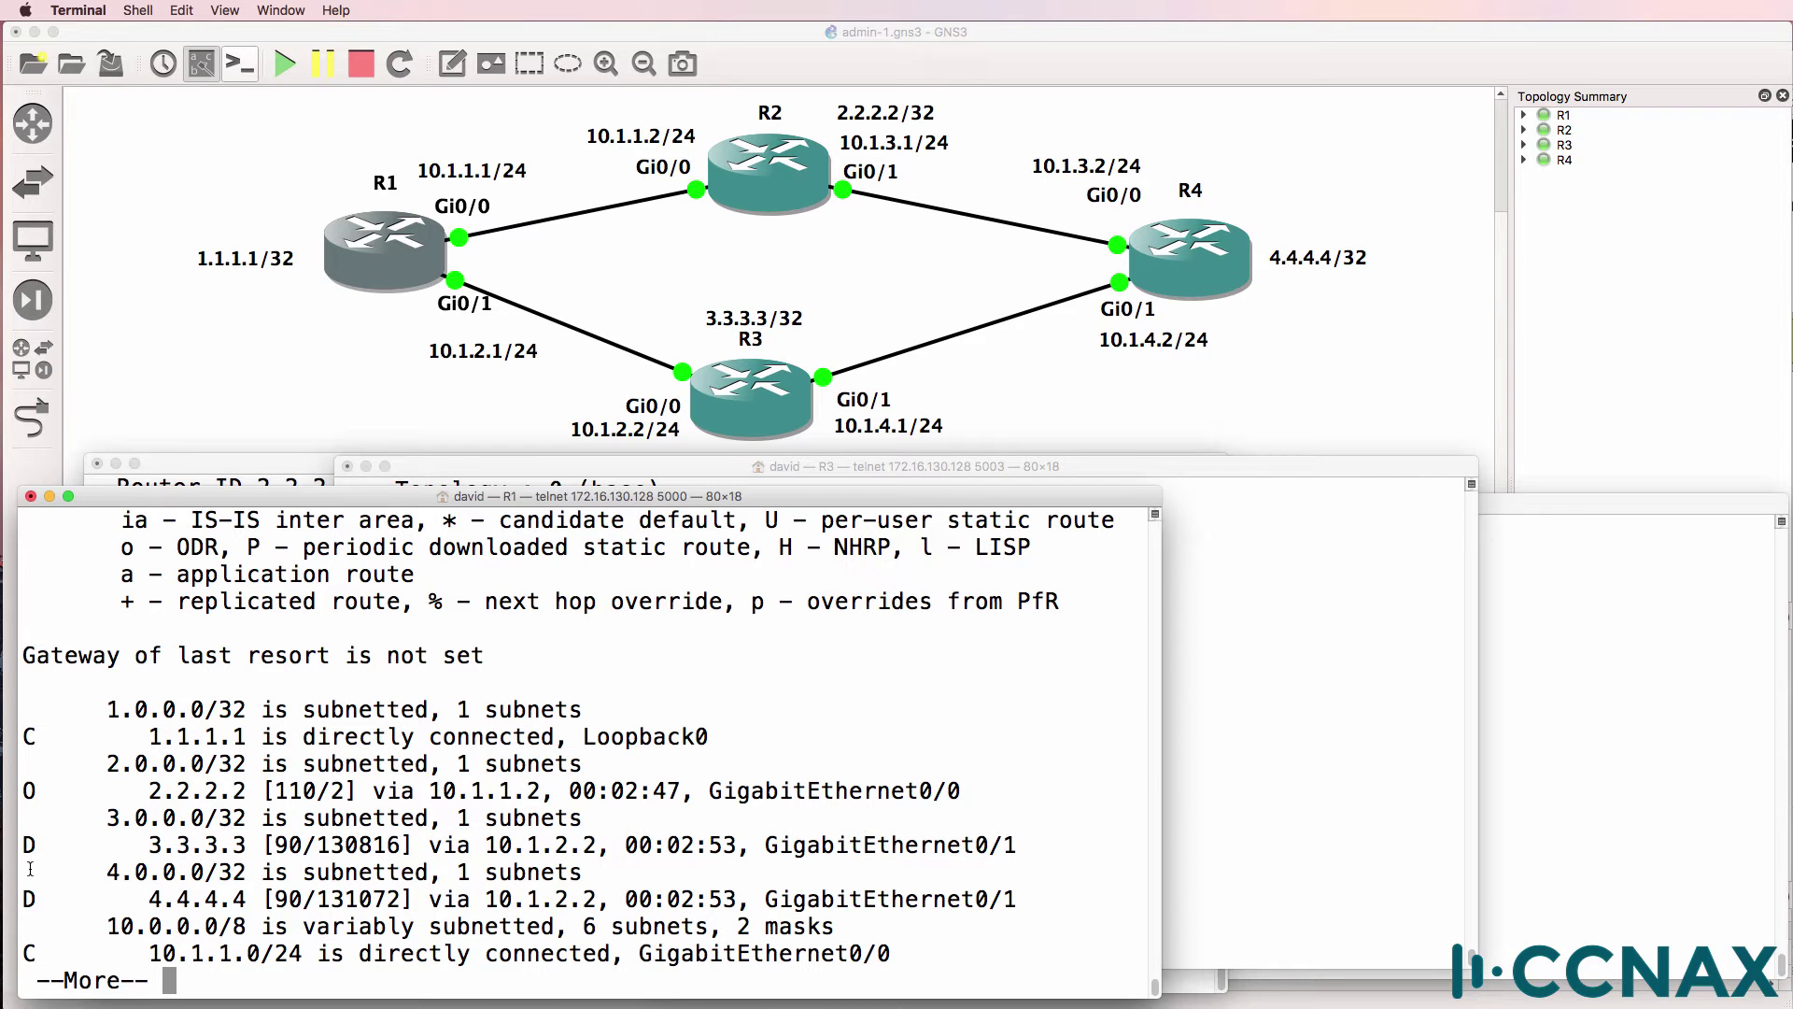
left_click_drag(28, 868, 1165, 907)
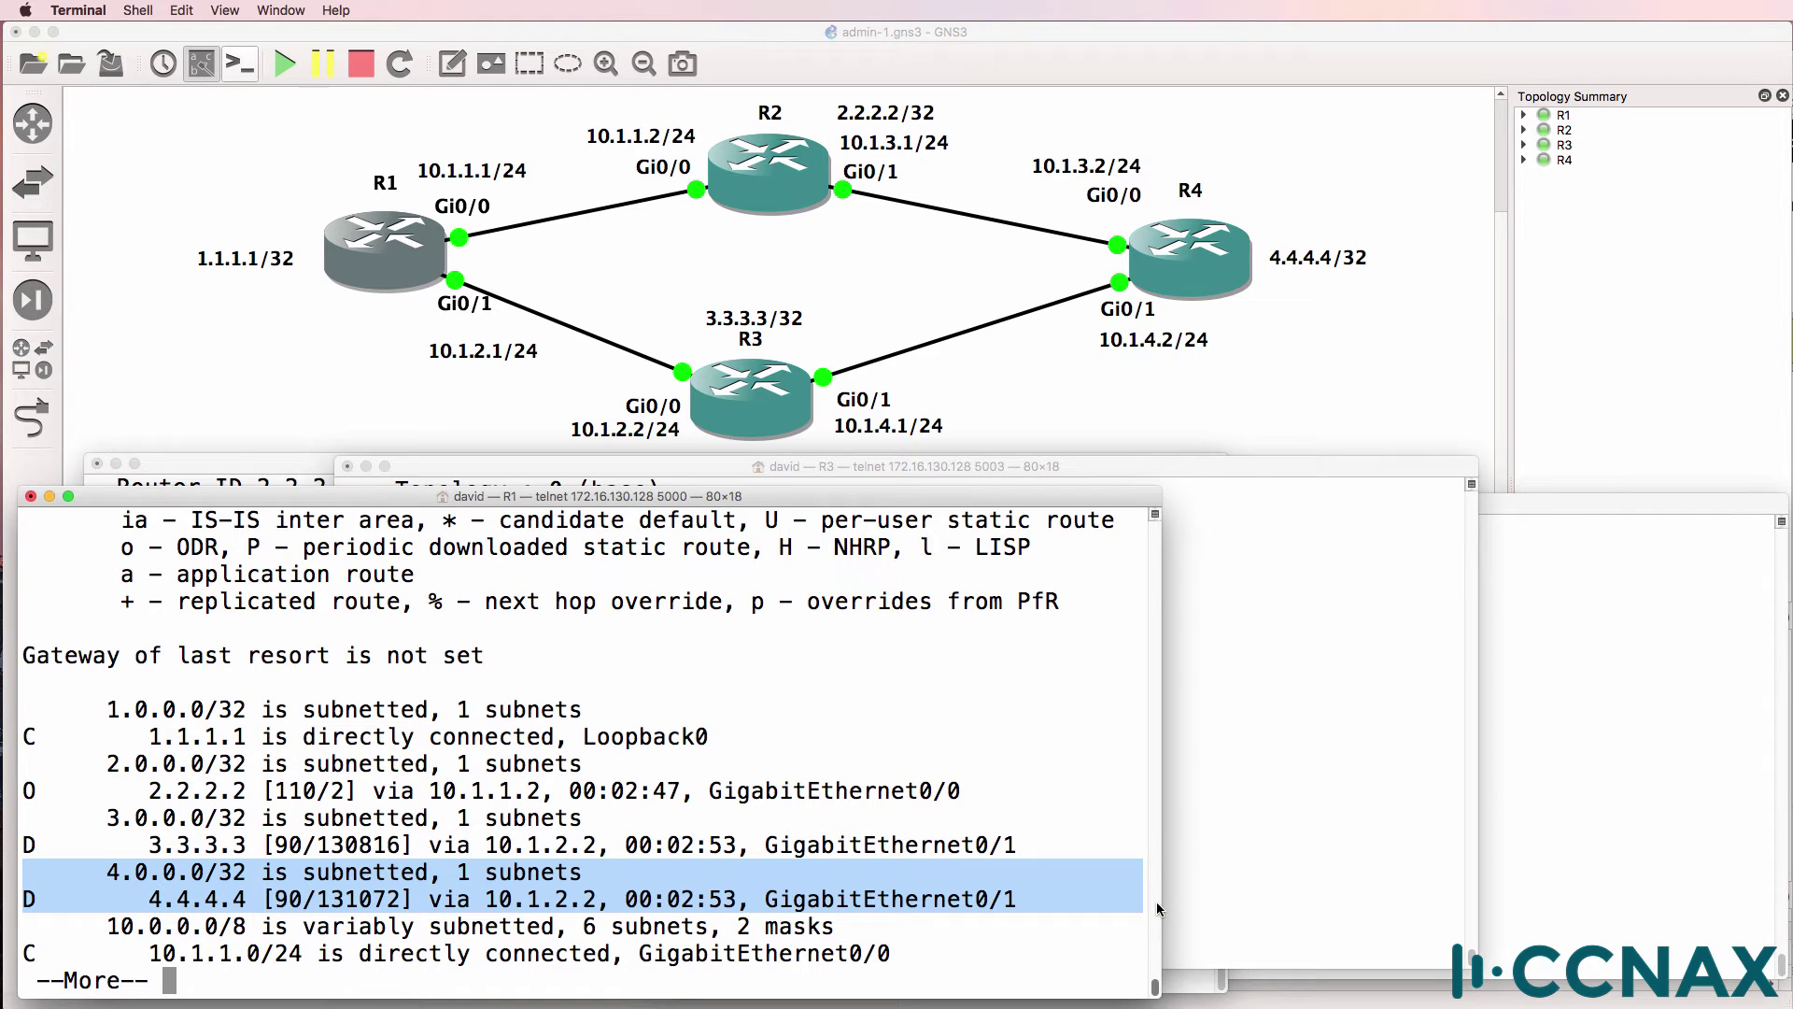
left_click(241, 901)
left_click_drag(275, 900, 297, 899)
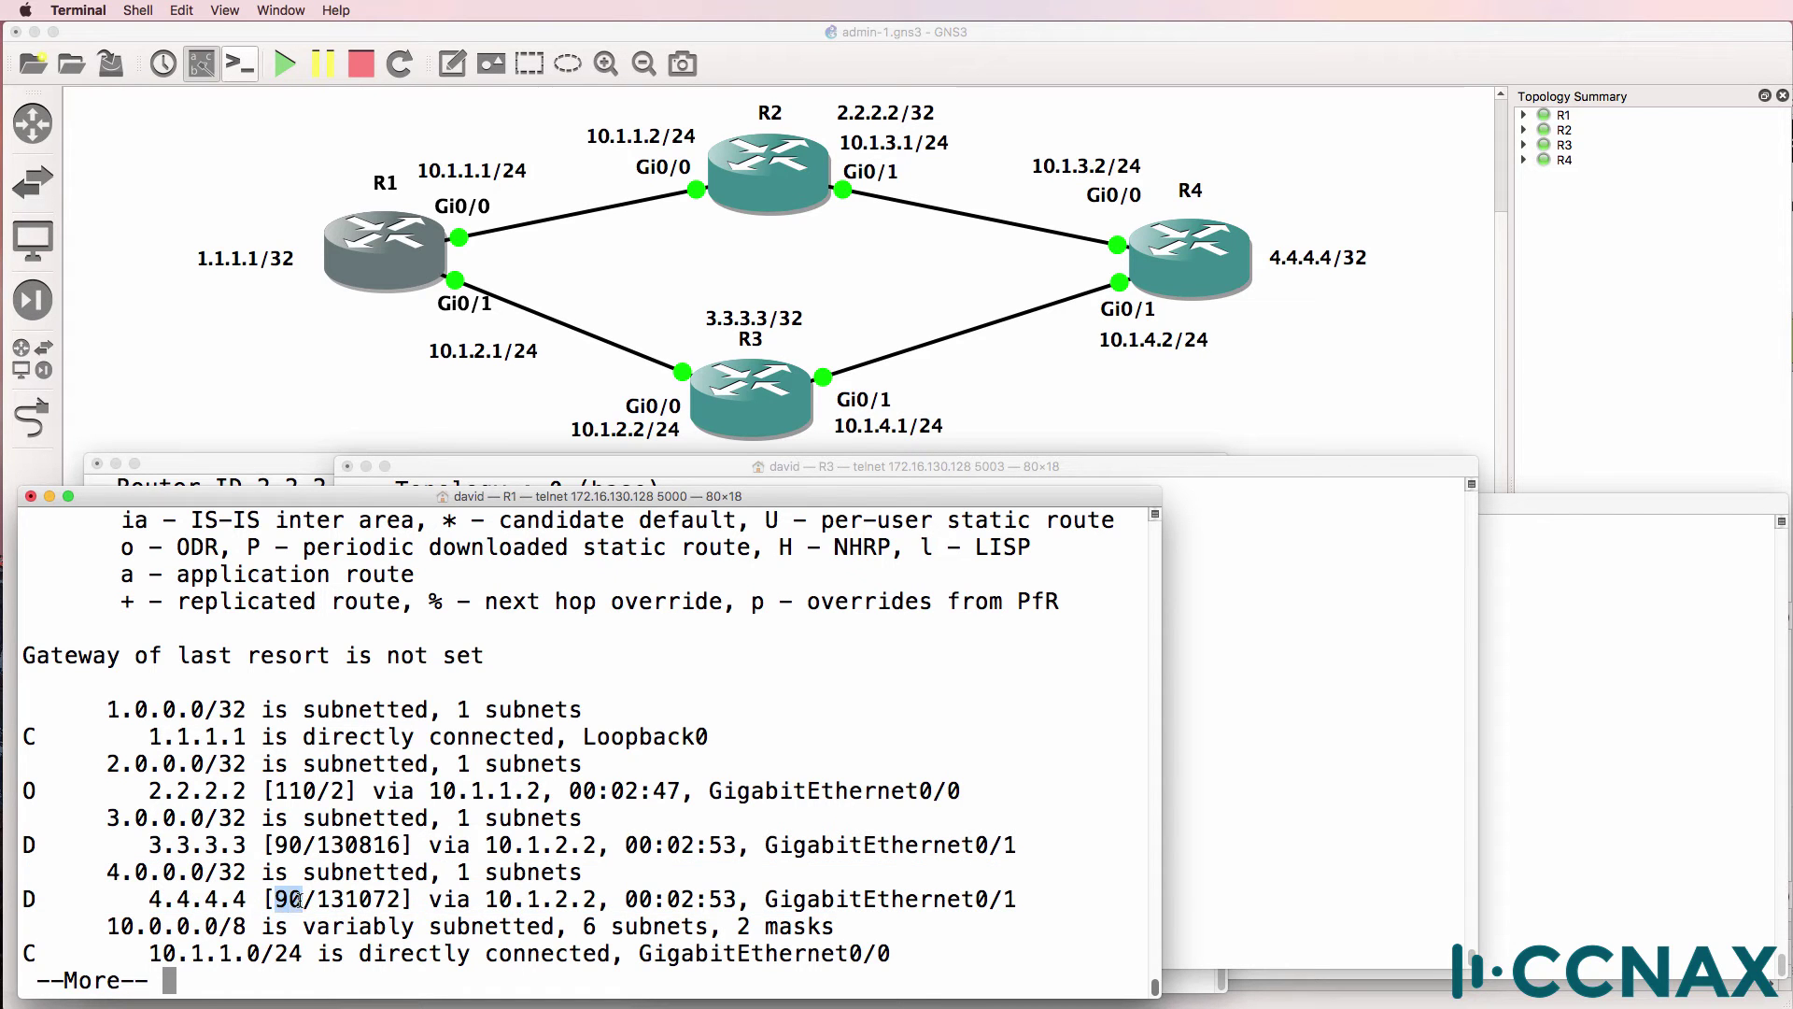
Highlight the OSPF route to 2.2.2.2 with distance 110, then 4.4.4.4's distance 90 again
left_click_drag(276, 791, 320, 793)
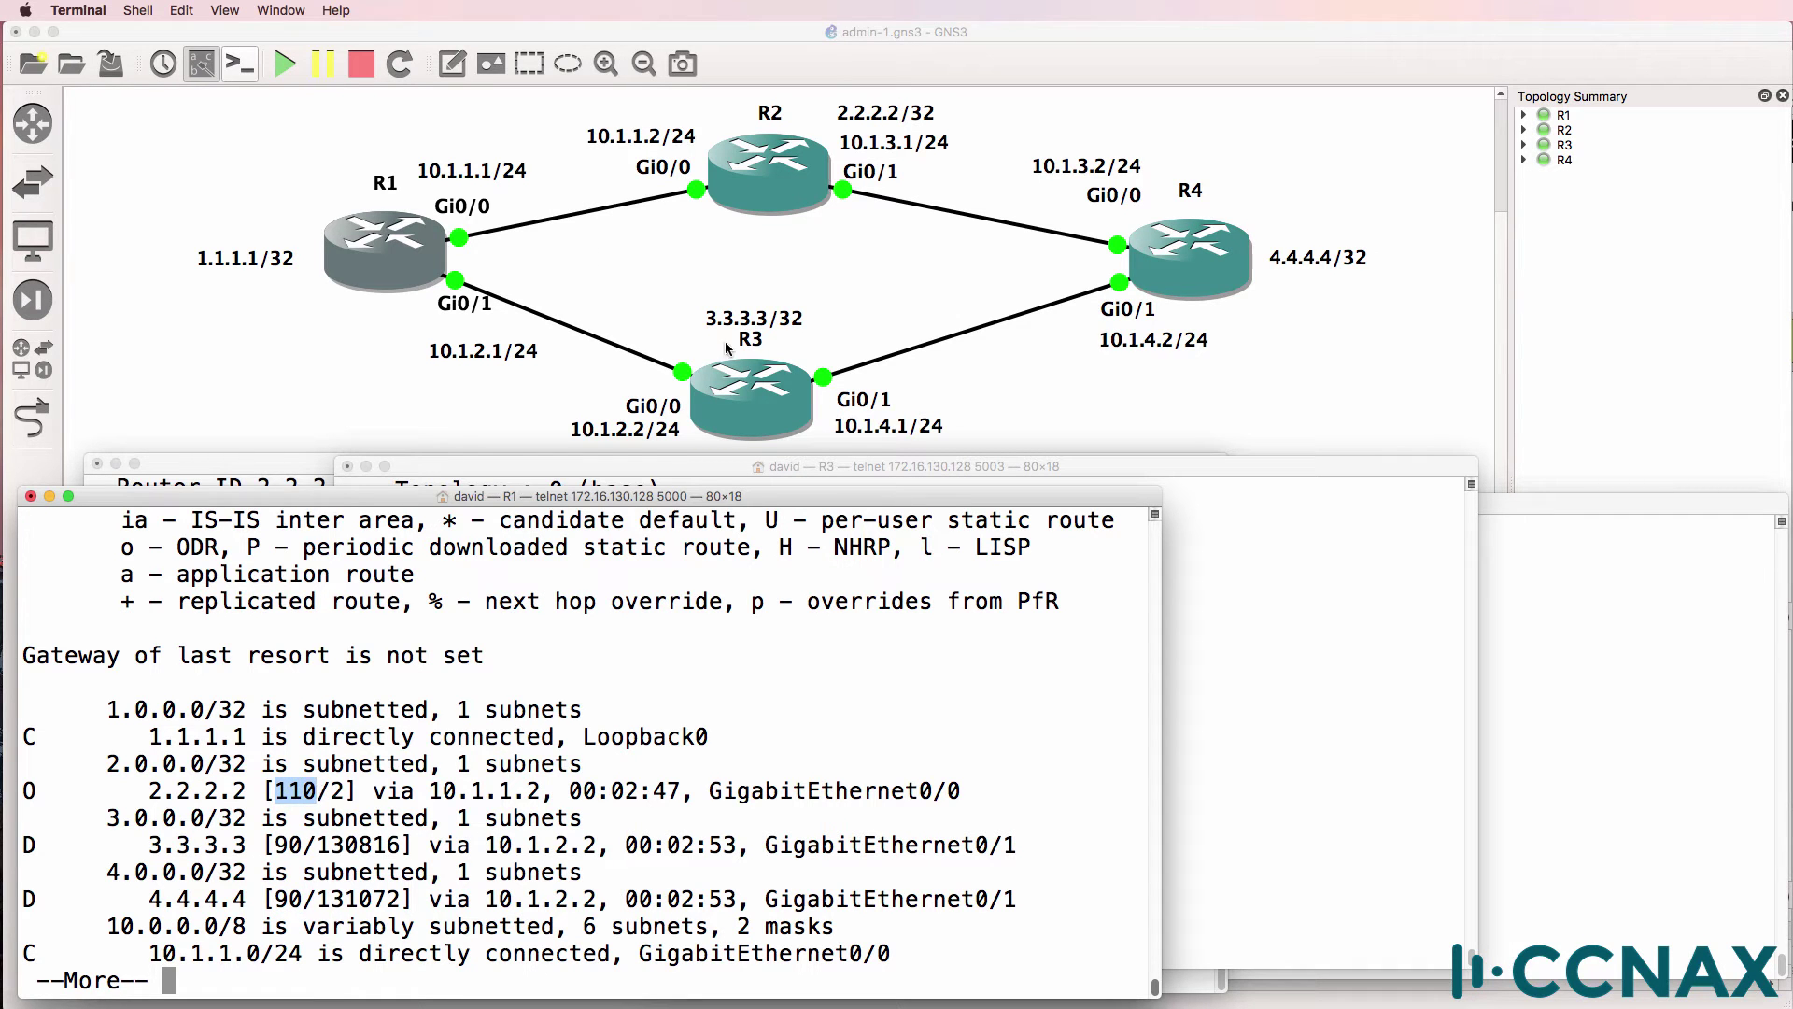
left_click_drag(26, 763, 1121, 799)
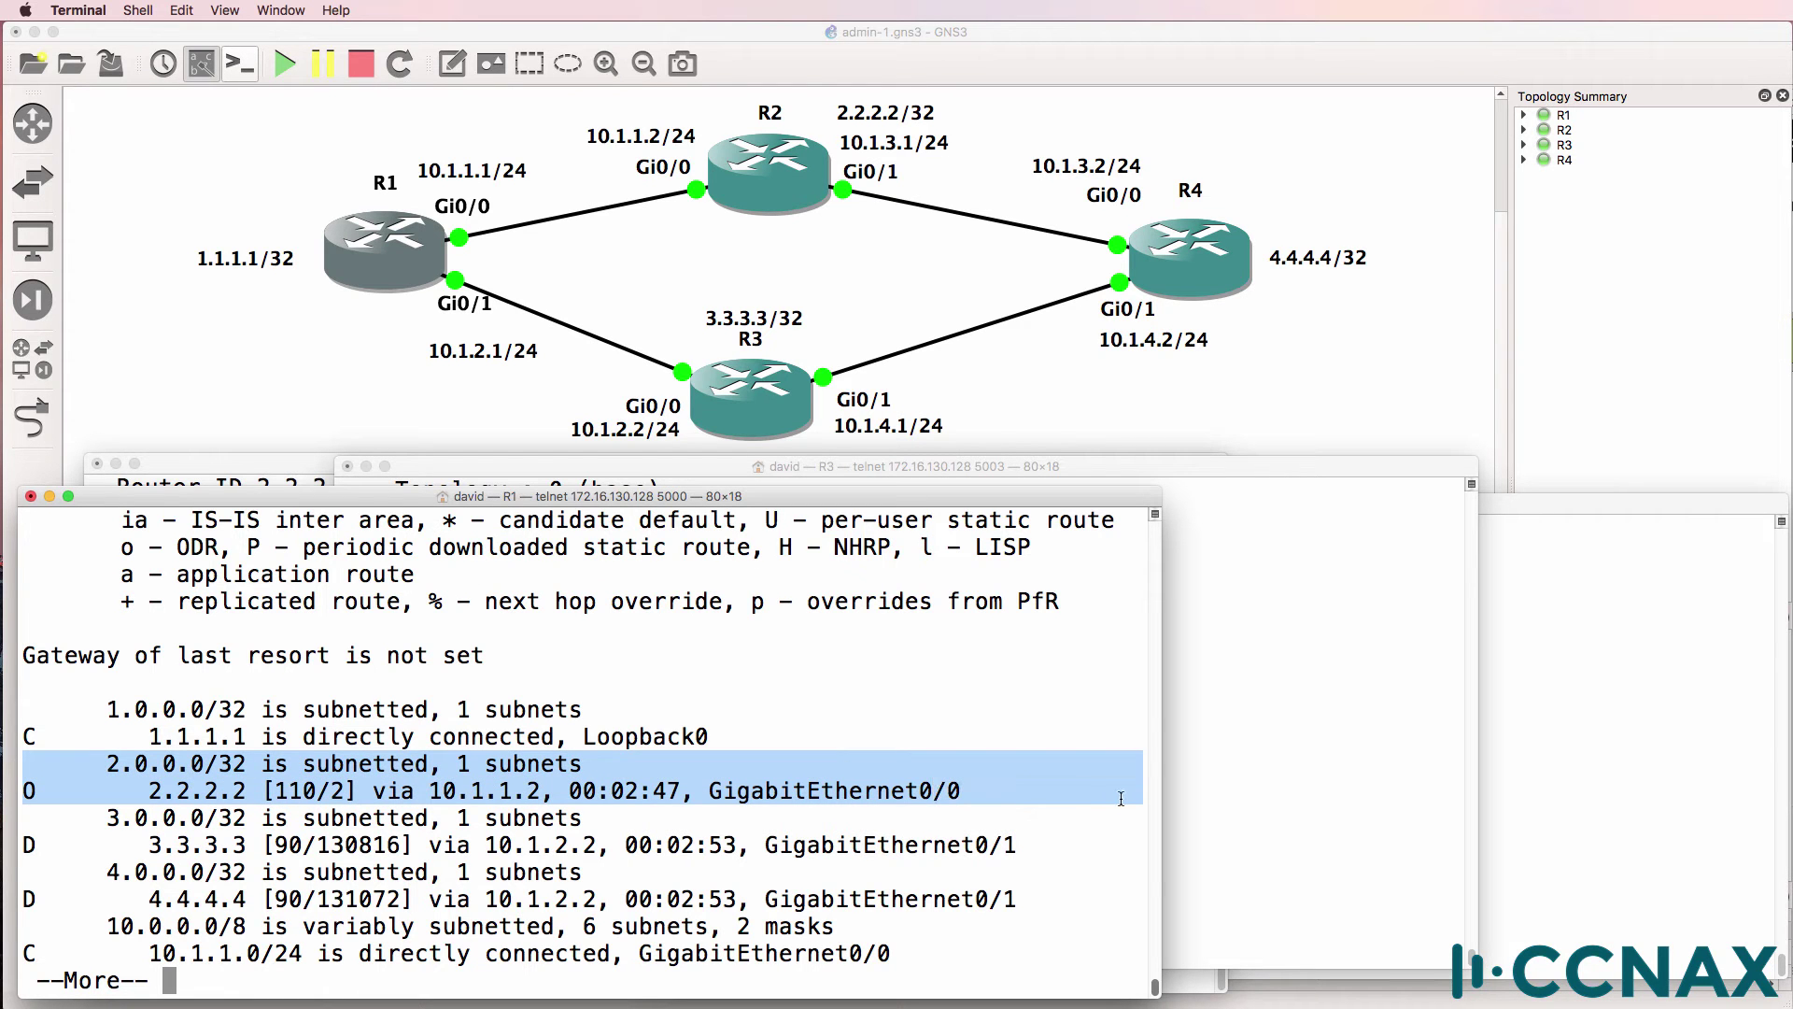
left_click(1121, 799)
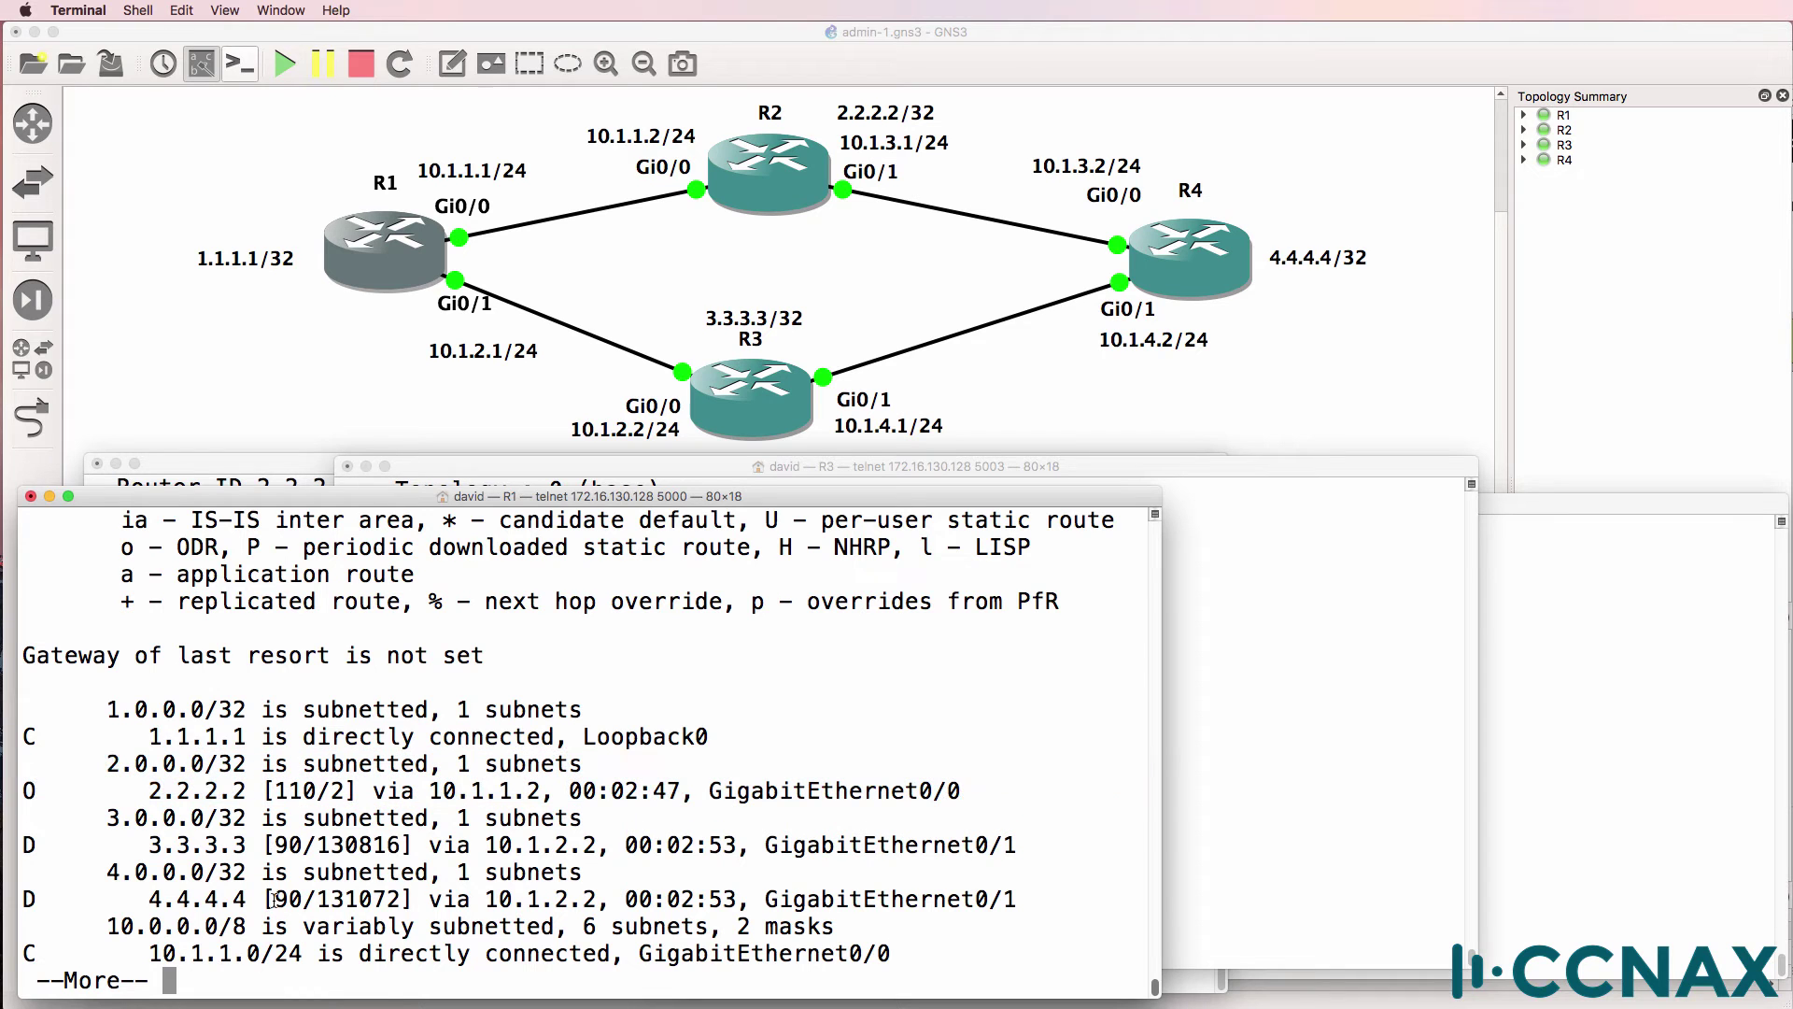
left_click_drag(273, 899, 309, 899)
Display R1's OSPF database and highlight 4.4.4.4 in the router link states
type("qs")
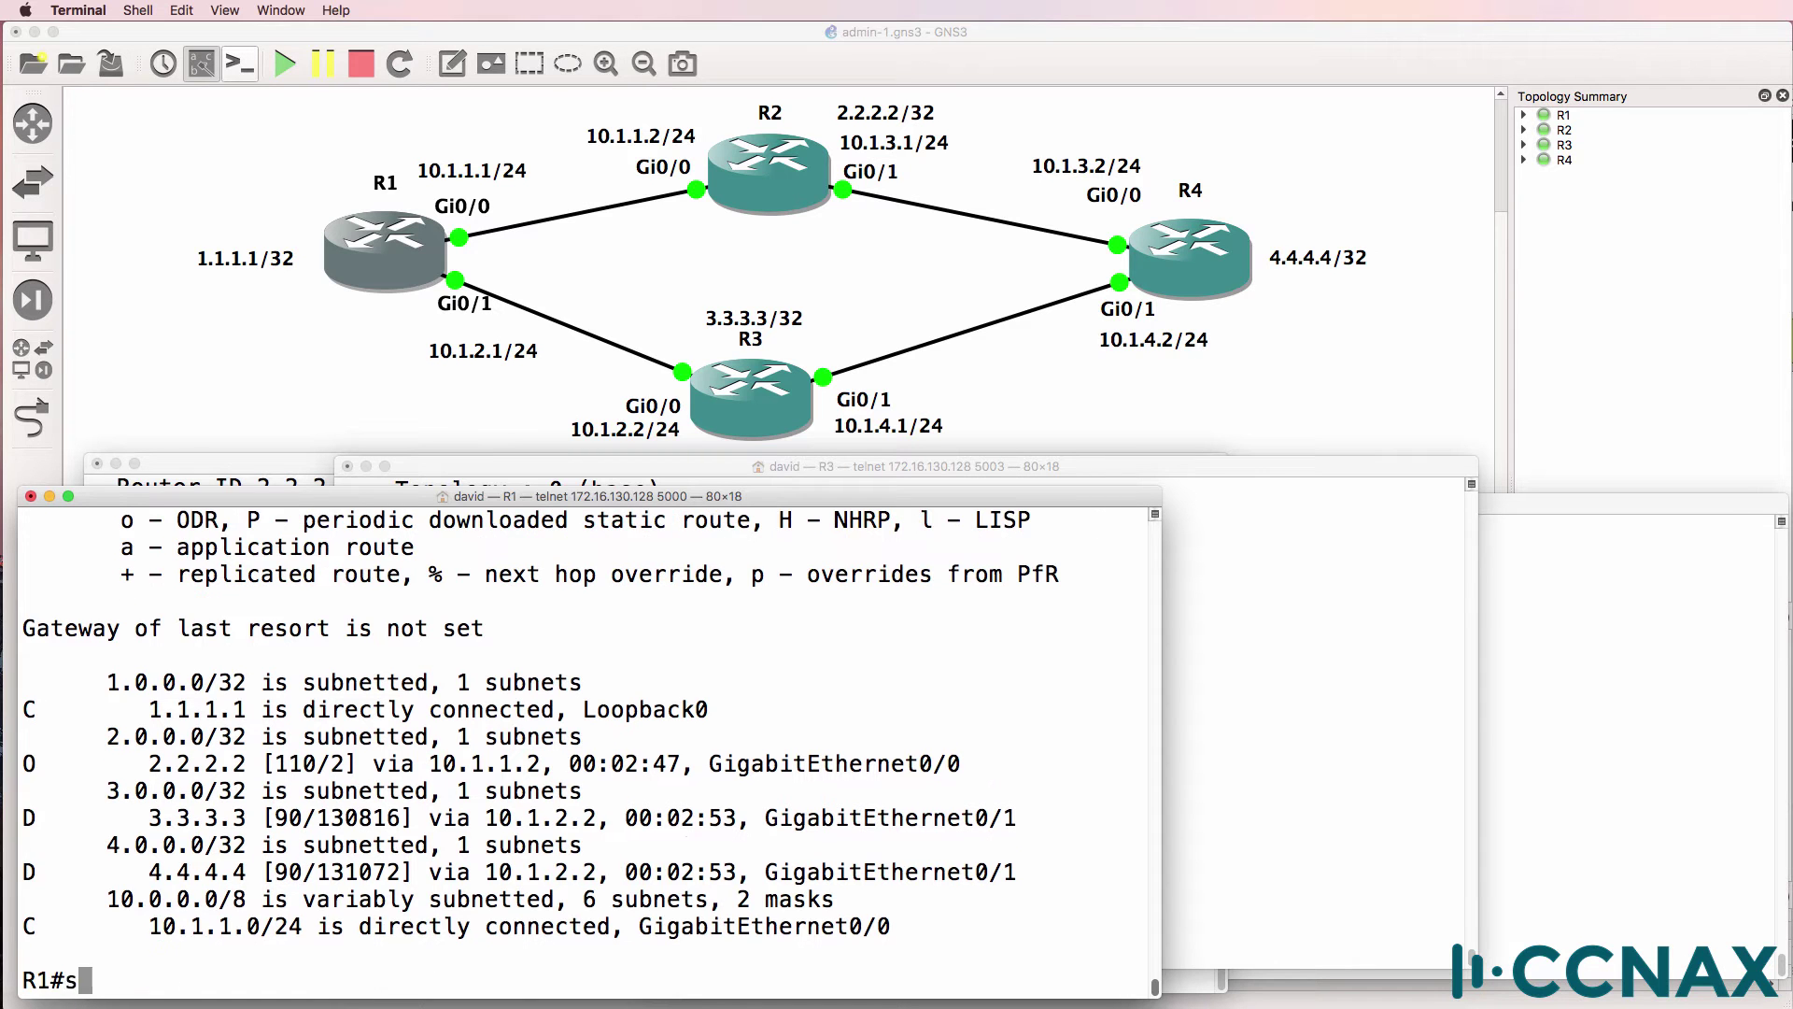
type("h ip ospf da")
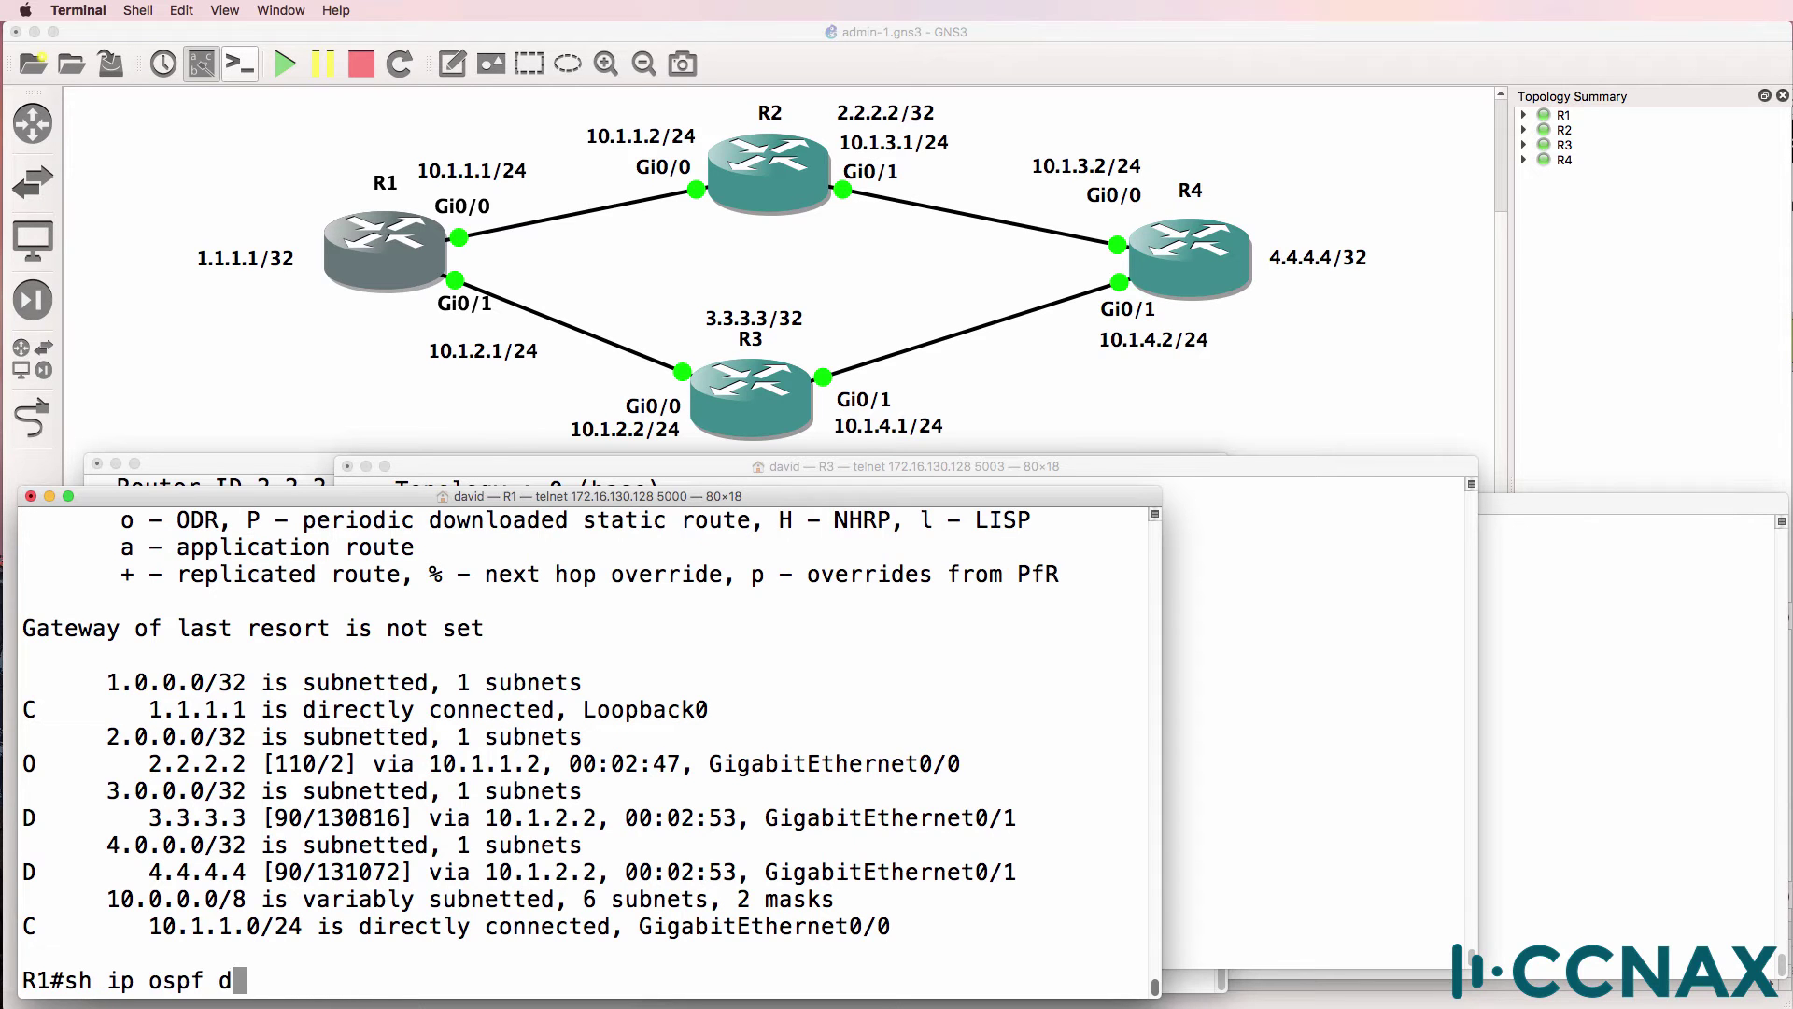
key("Return")
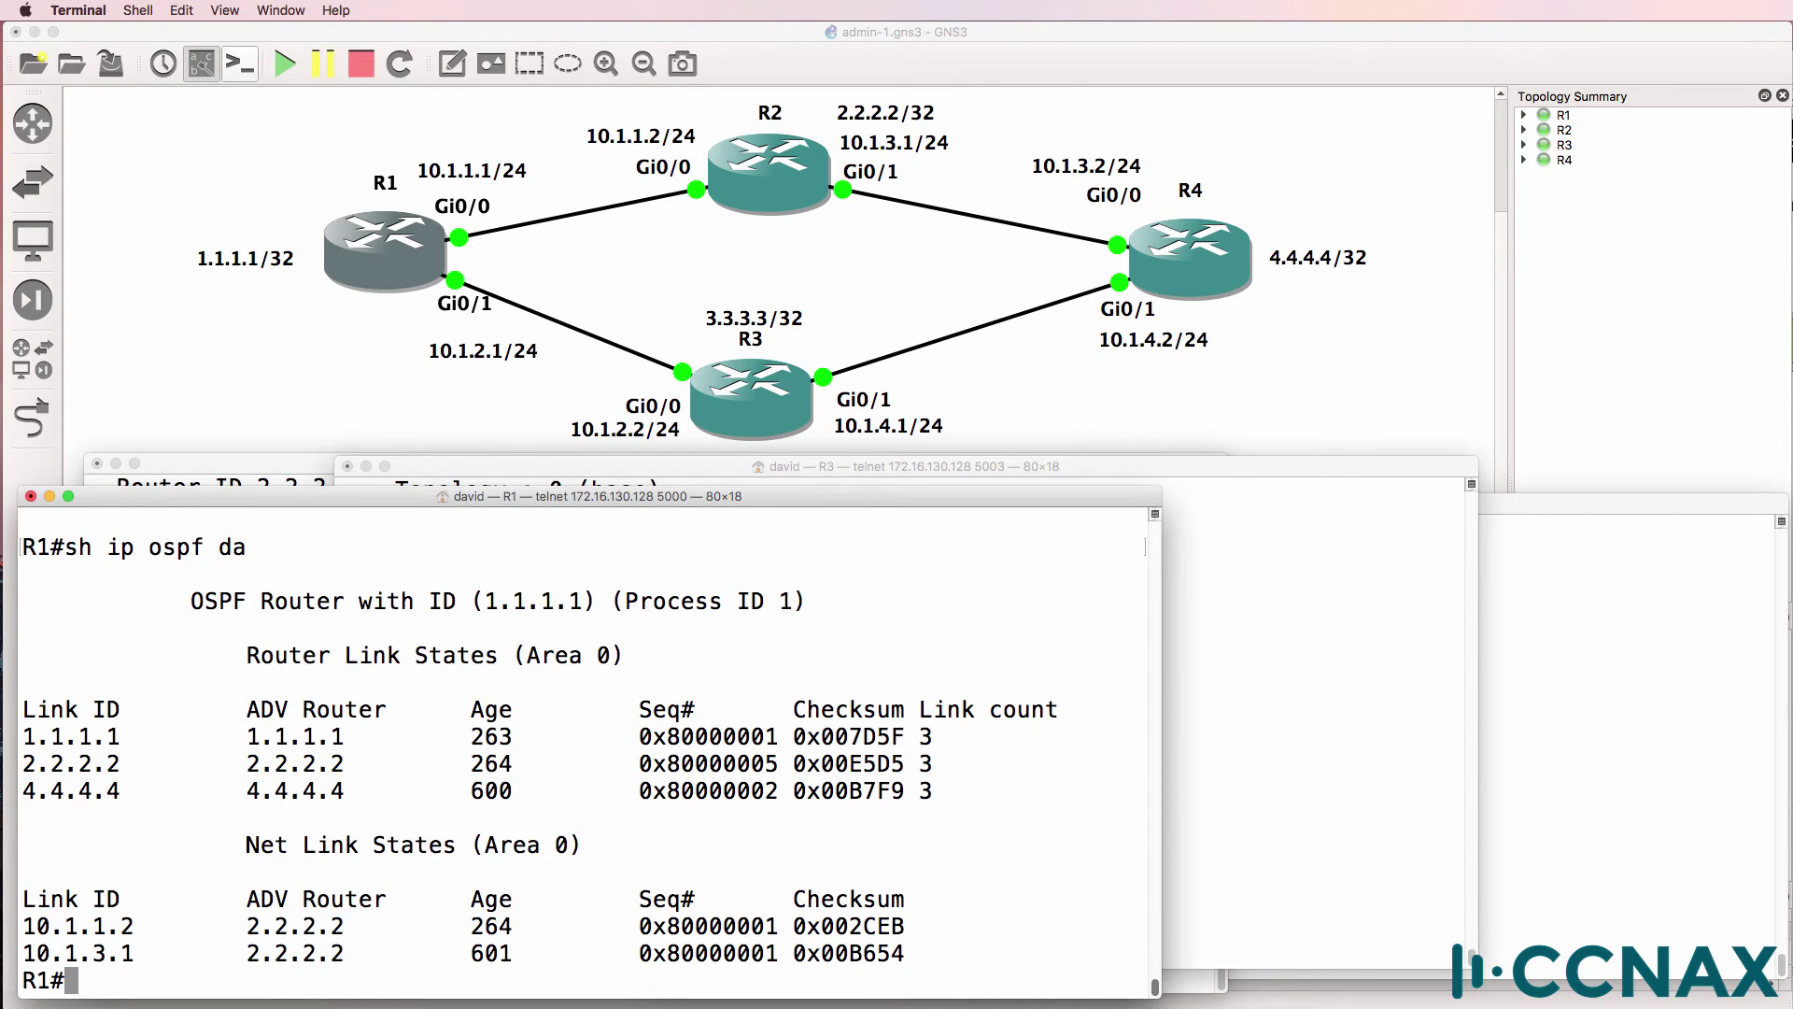
left_click_drag(124, 790, 15, 800)
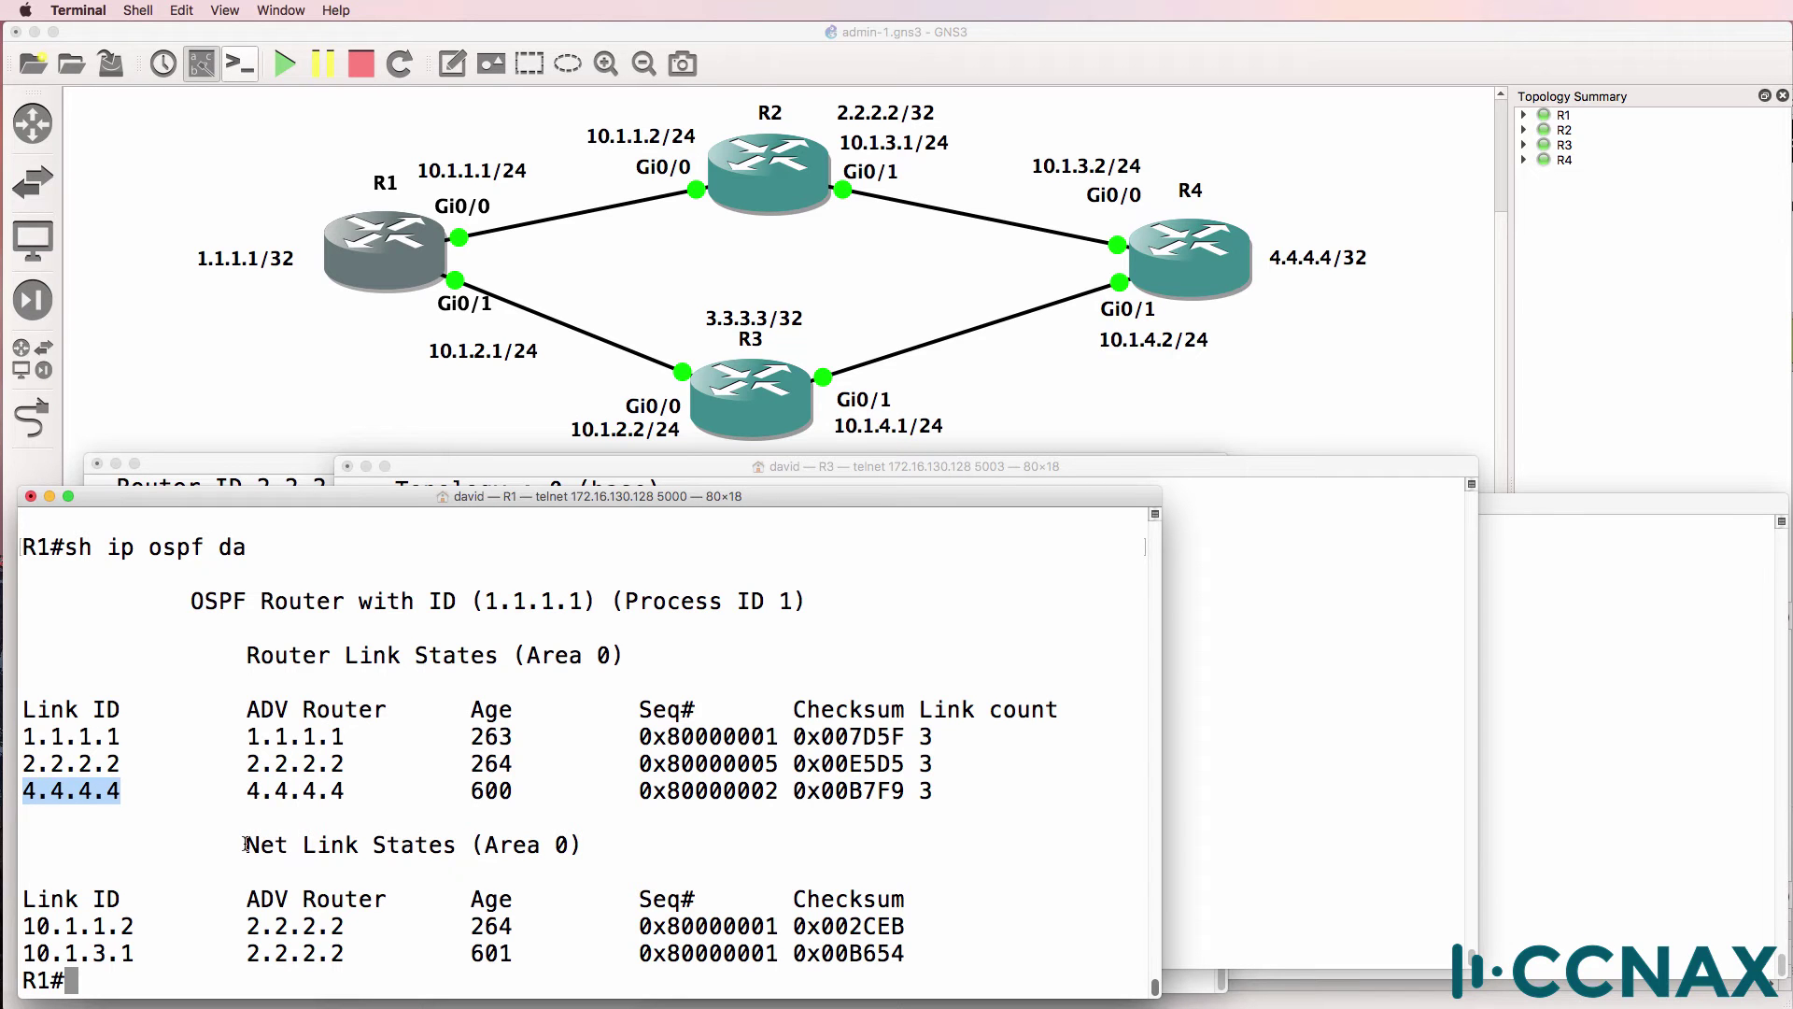
Show R1's EIGRP configuration and highlight router eigrp 1 with network 0.0.0.0
type("sh")
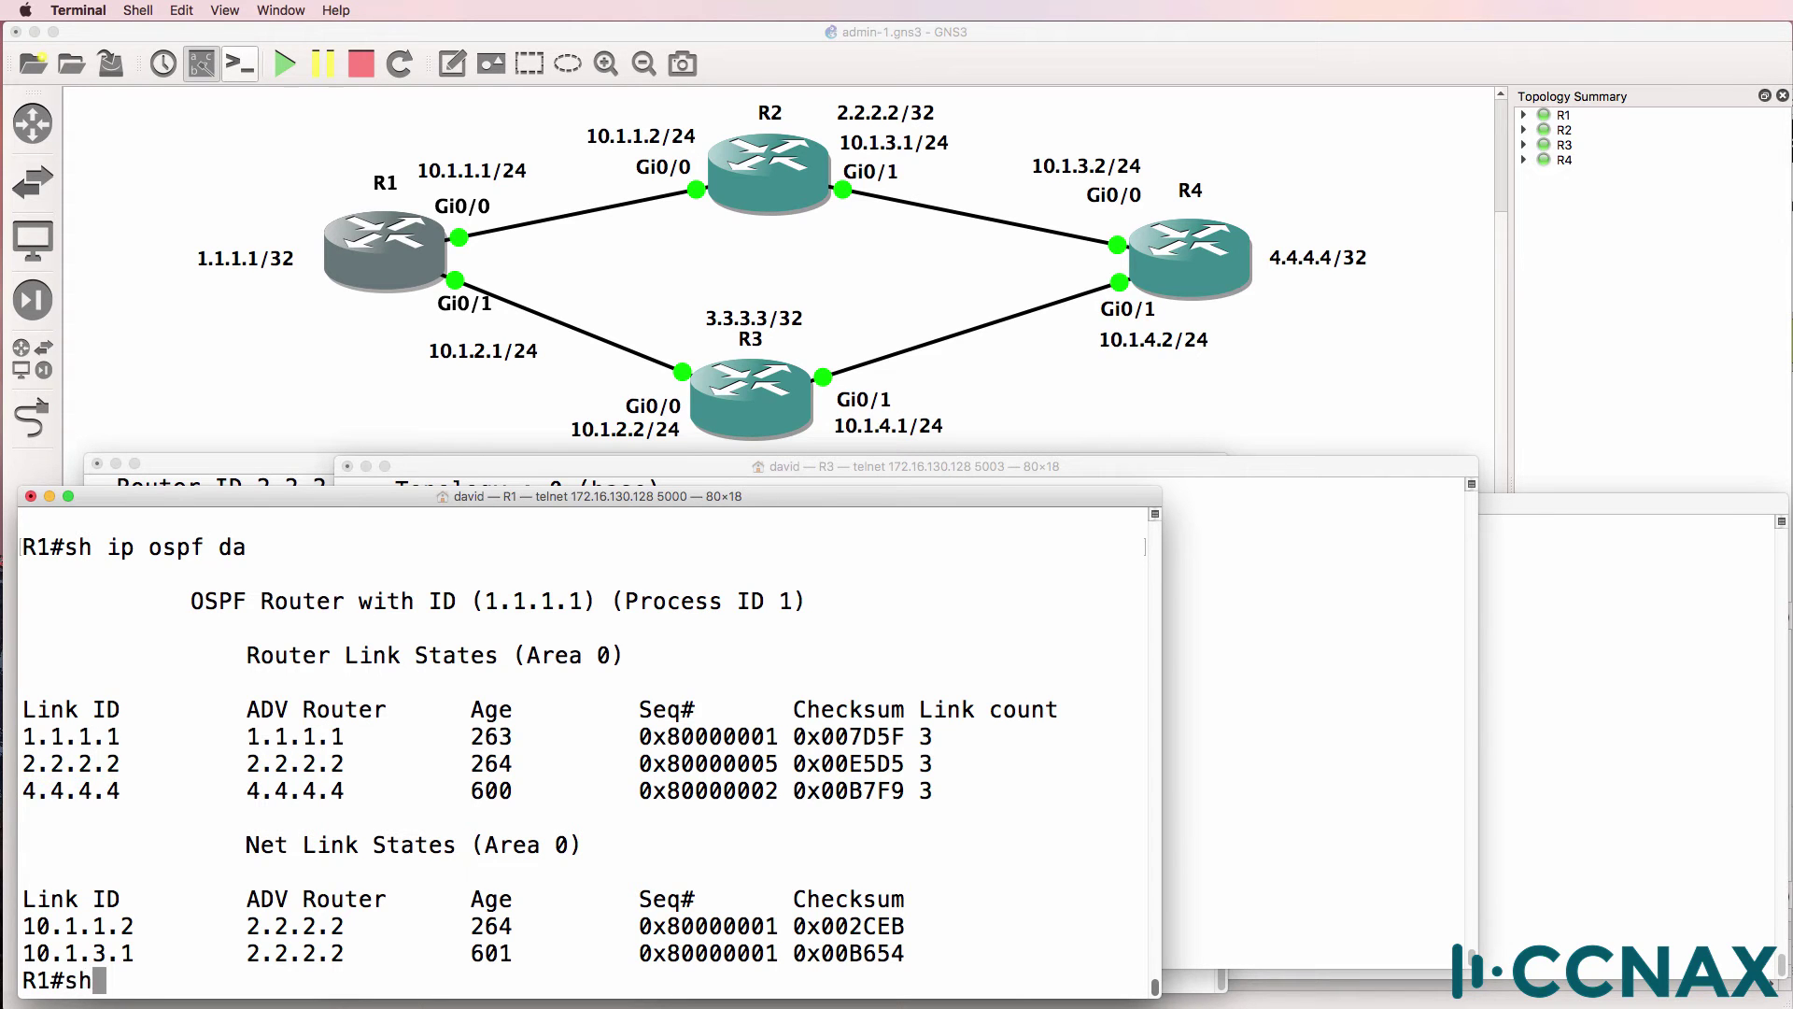
type(" run | sec eigrp")
key("Return")
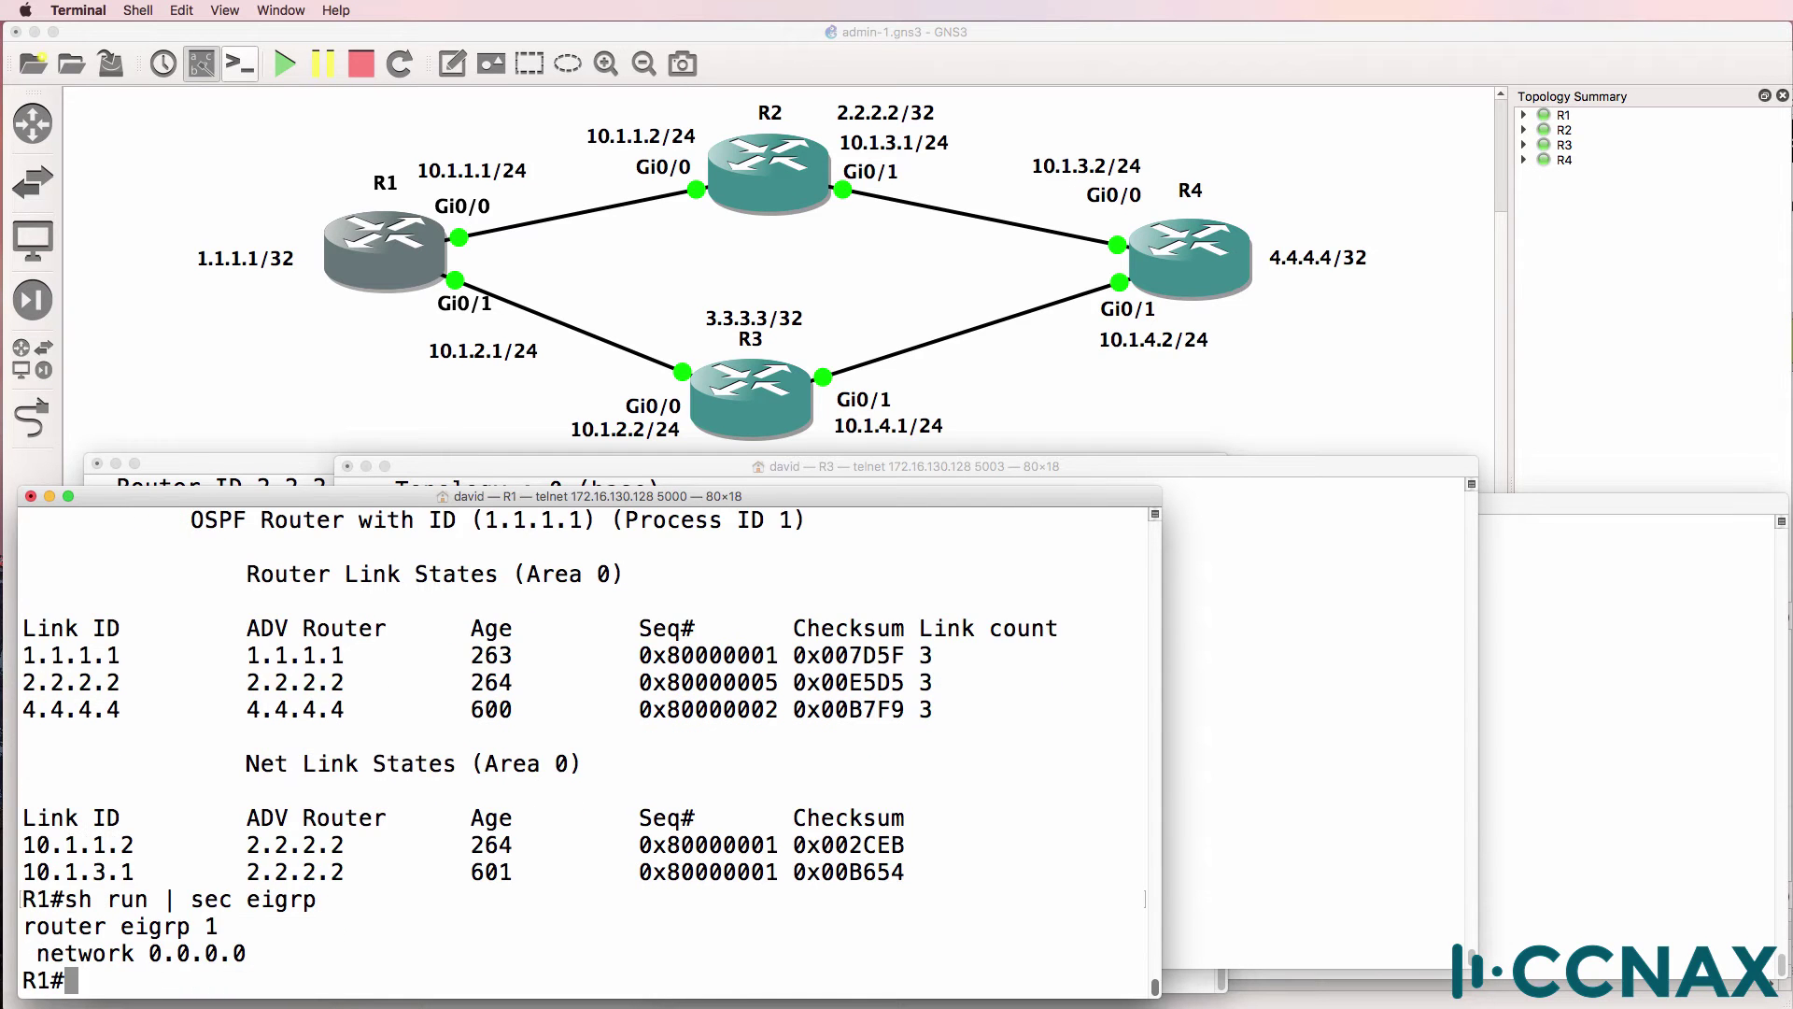
left_click_drag(247, 952, 9, 934)
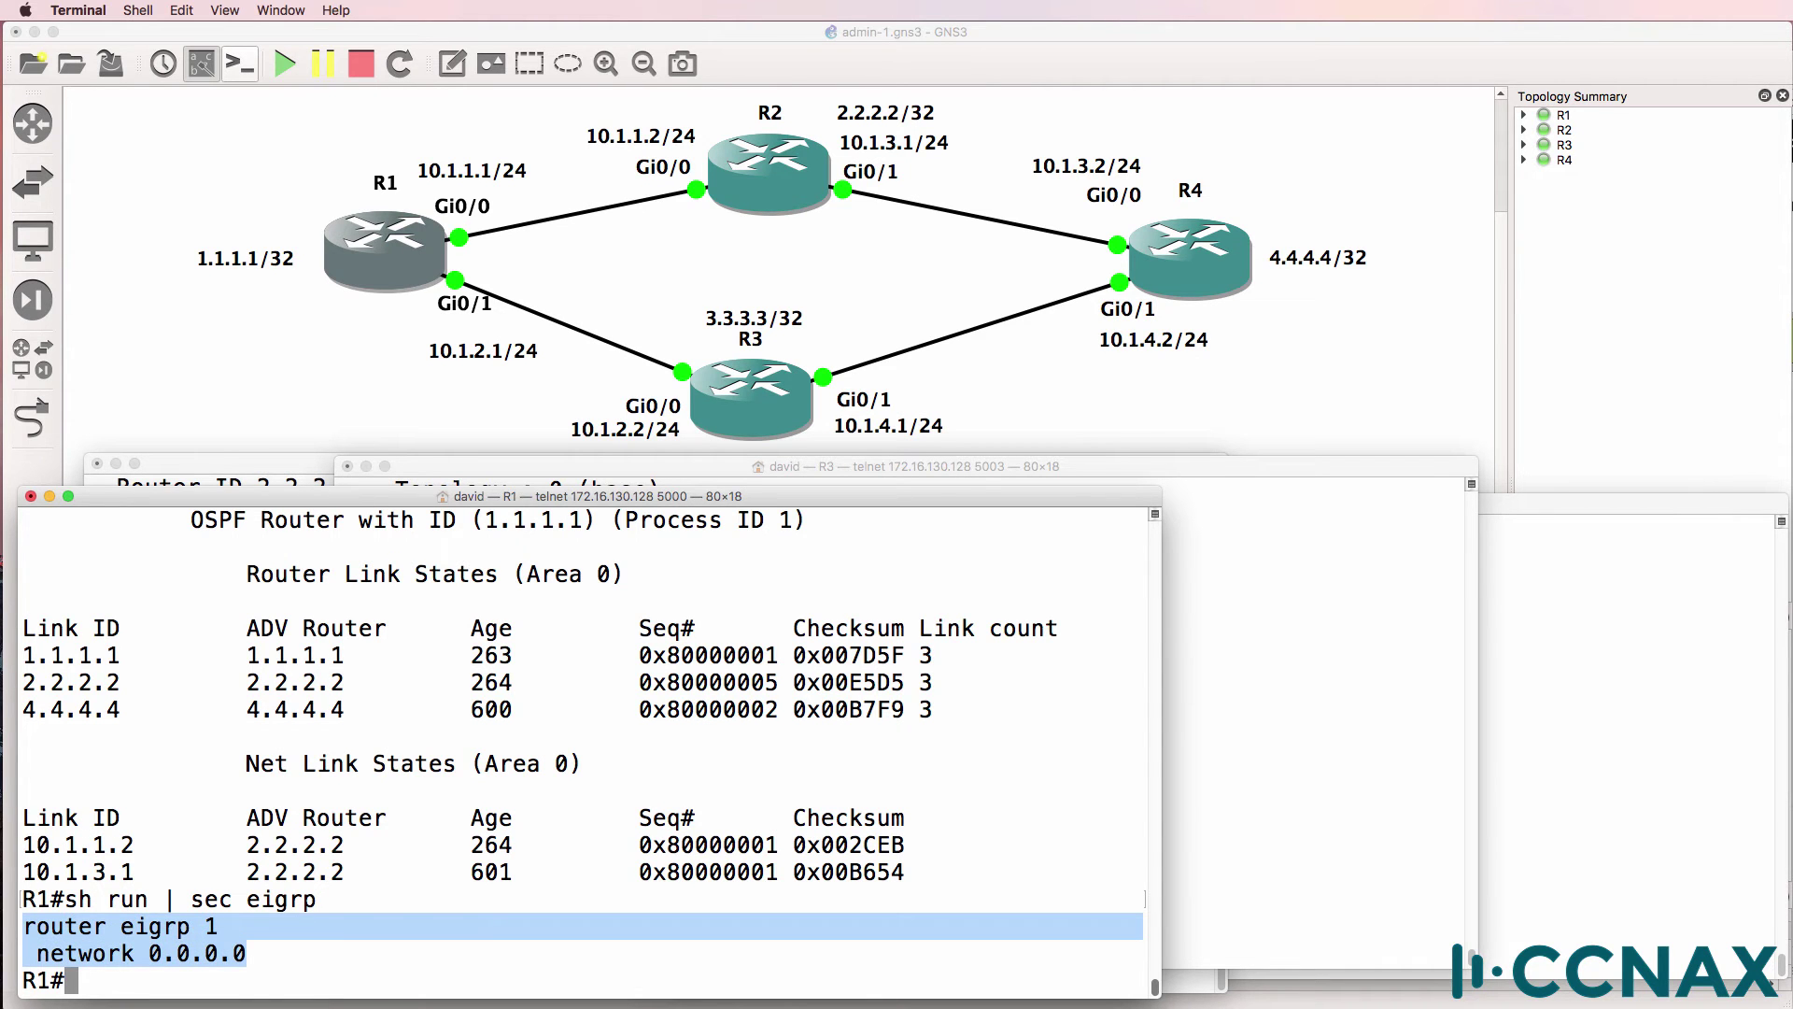
Remove the EIGRP 1 process from R1 with no router eigrp 1
type("conf t")
key("Return")
type("no rout")
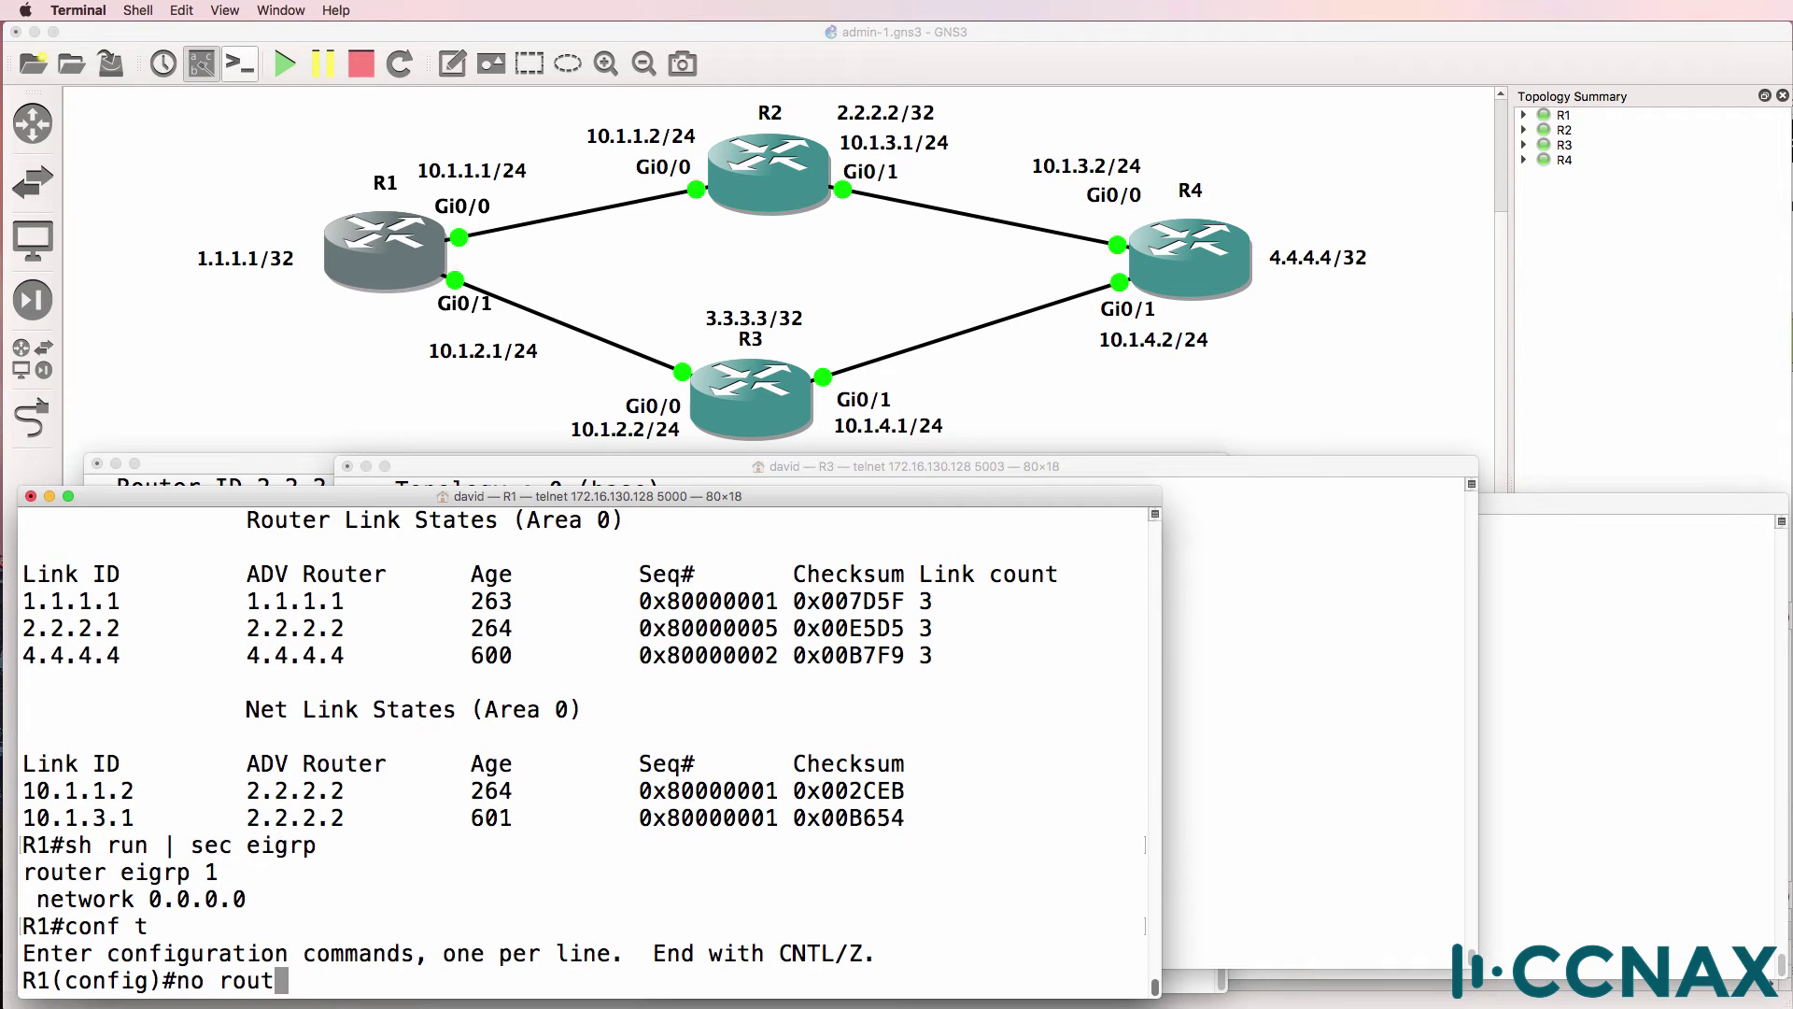
type("er eigrp 1")
key("Return")
type("end")
key("Return")
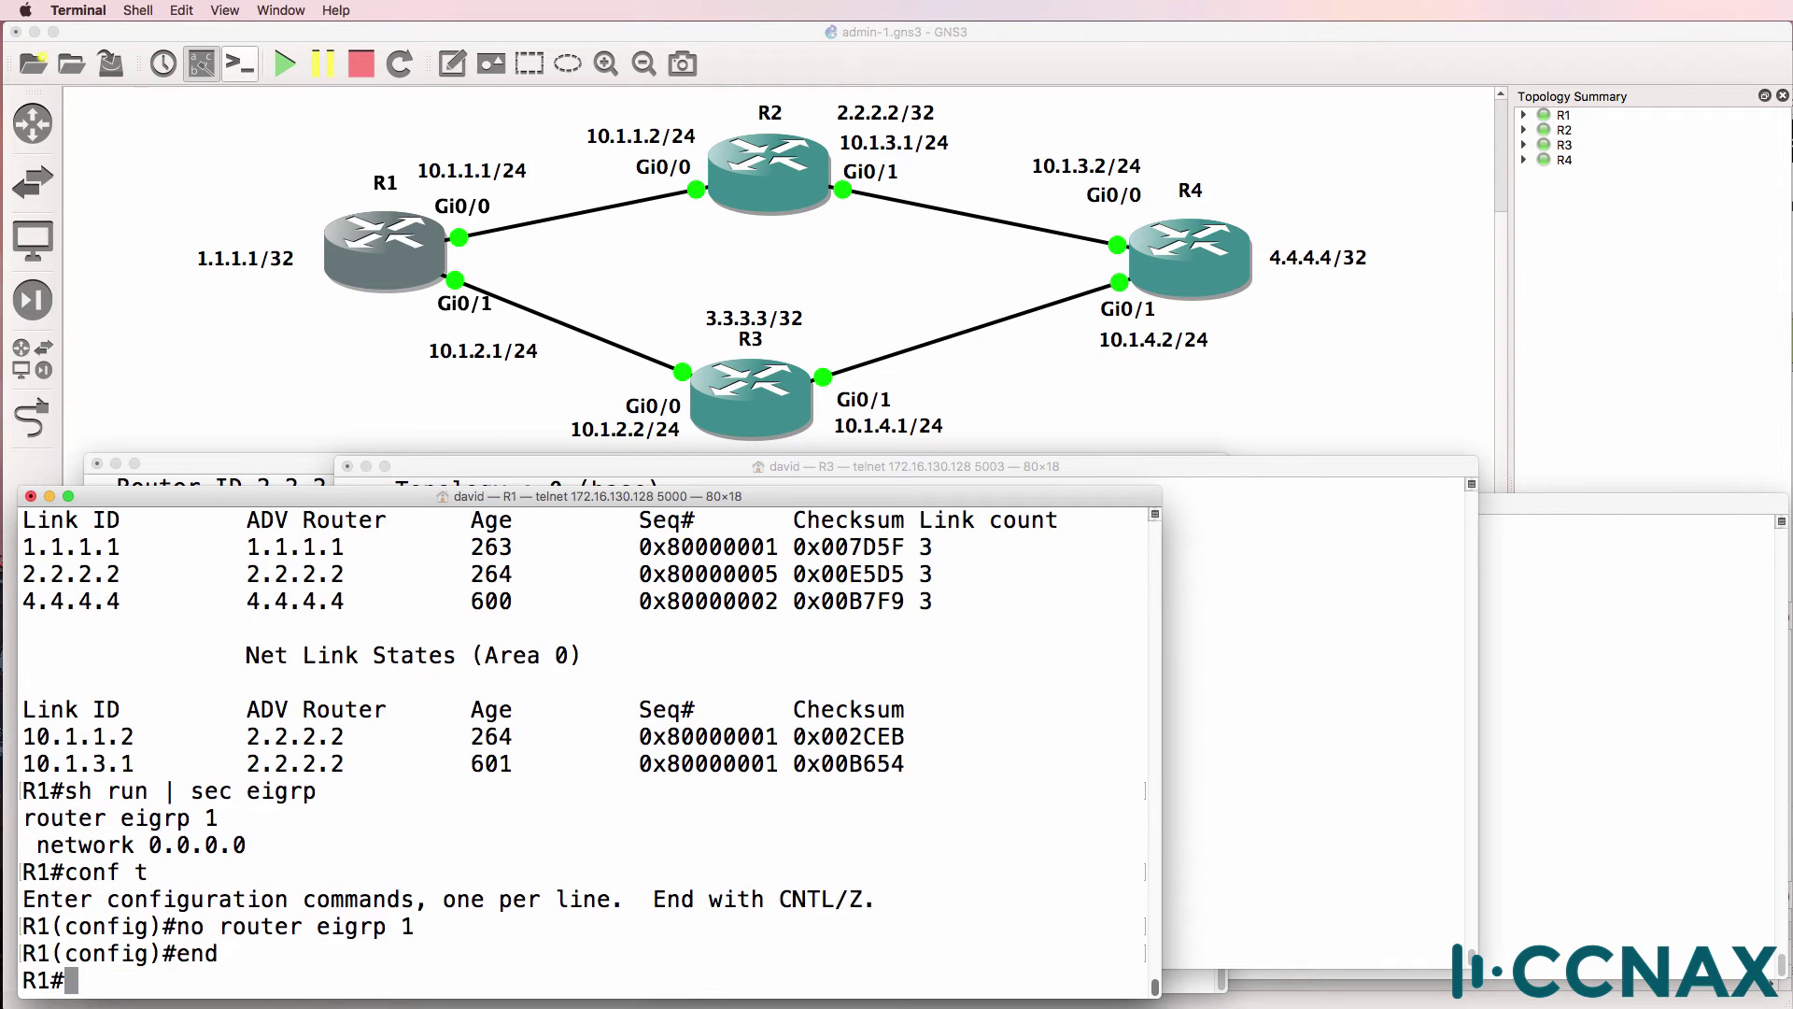
Show R1's routing table: 4.4.4.4 now OSPF via 10.1.1.2, versus earlier EIGRP via 10.1.2.2
type("sh ip route")
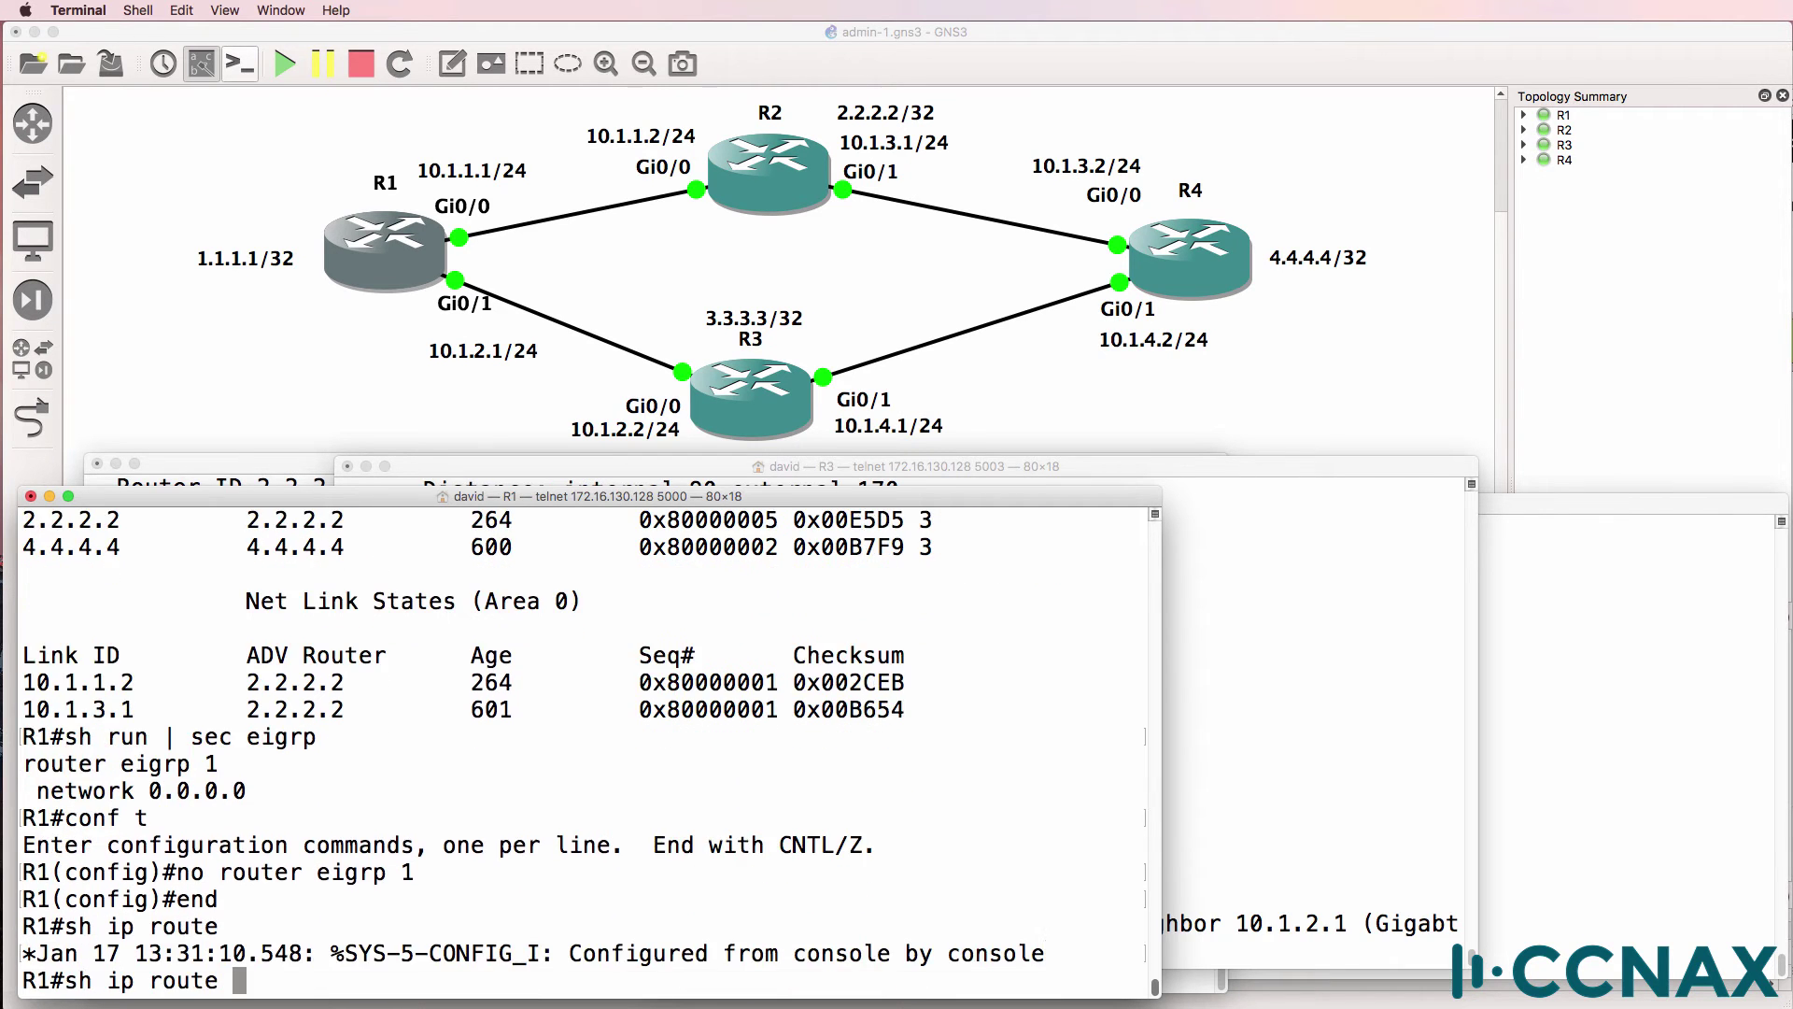
key("Return")
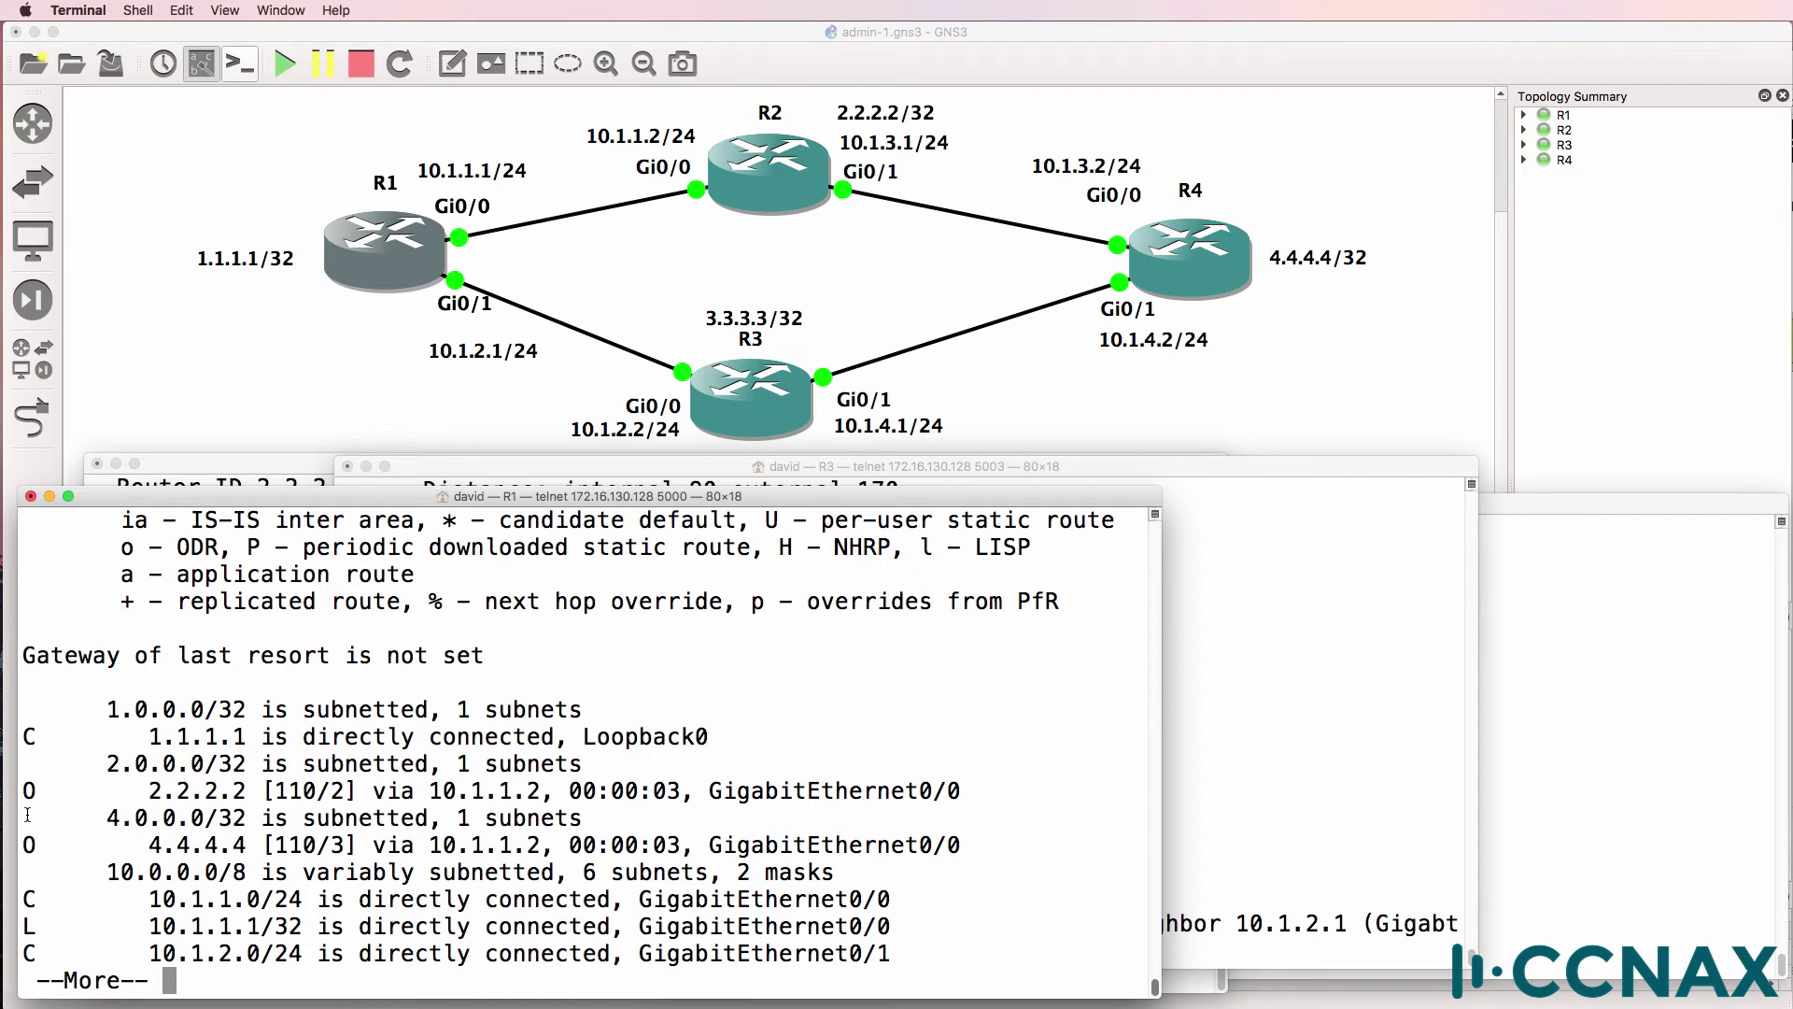
left_click_drag(28, 813, 1098, 838)
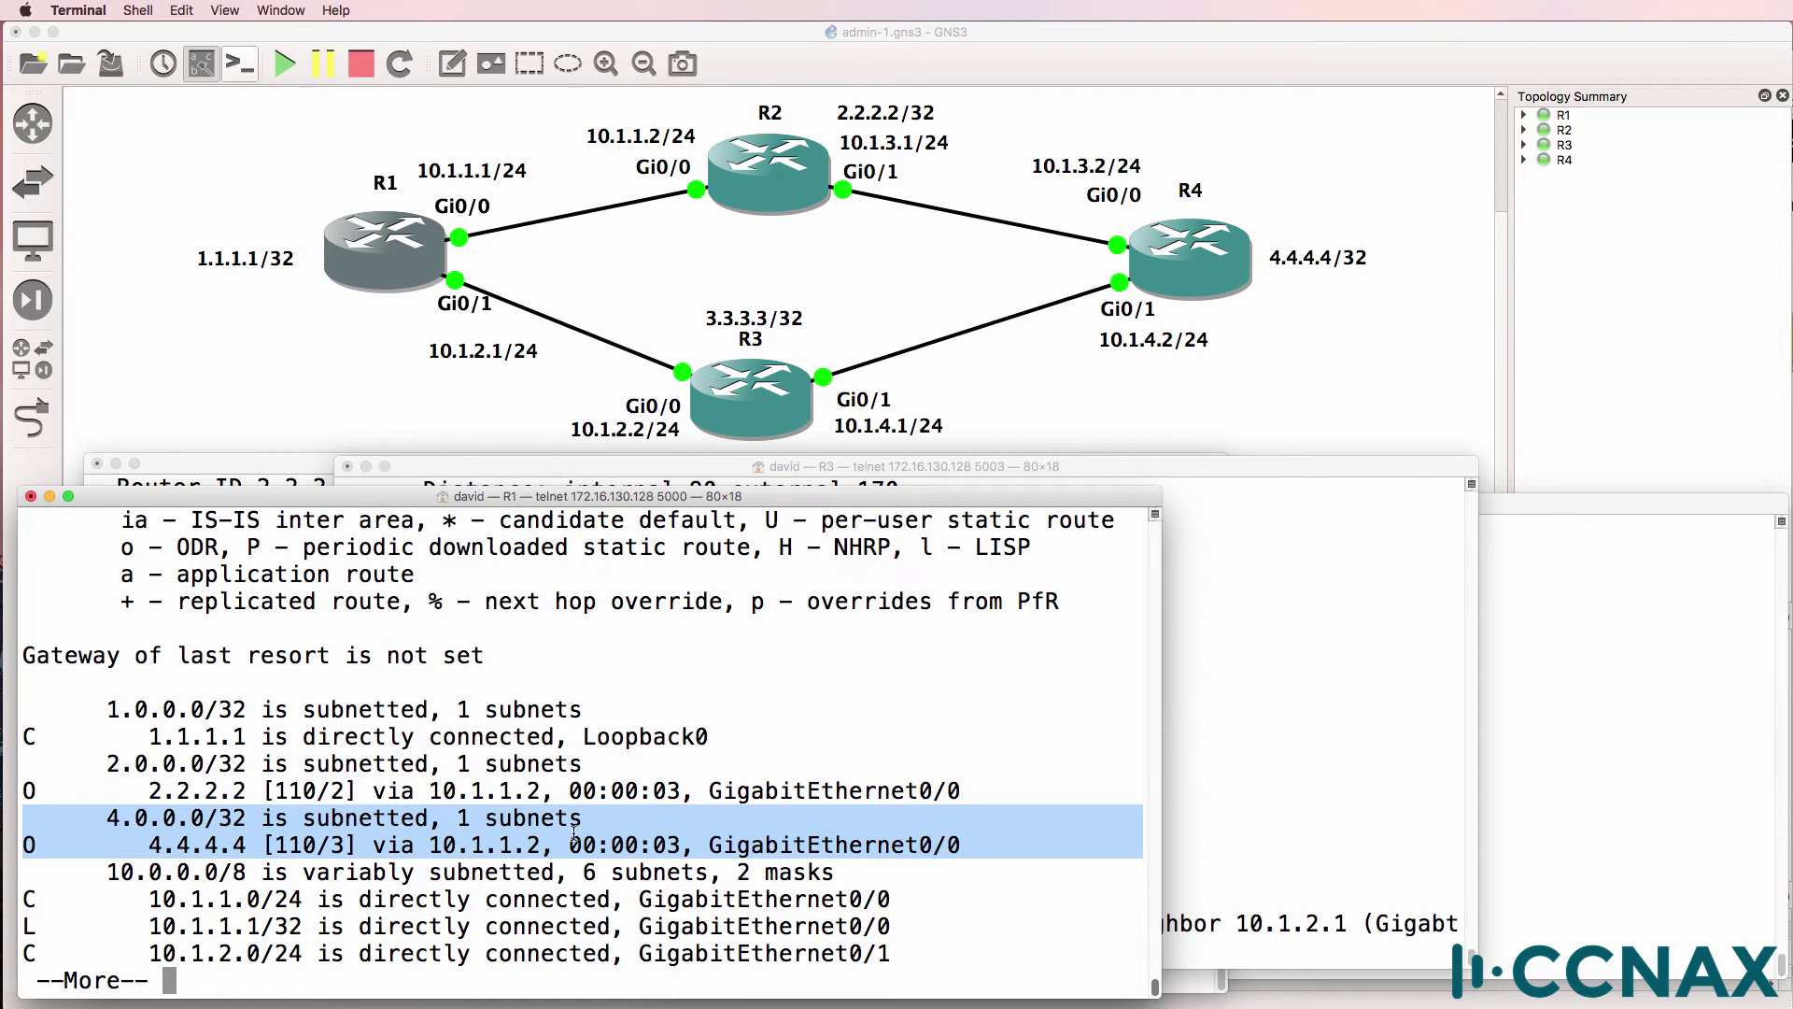
left_click_drag(429, 845, 556, 845)
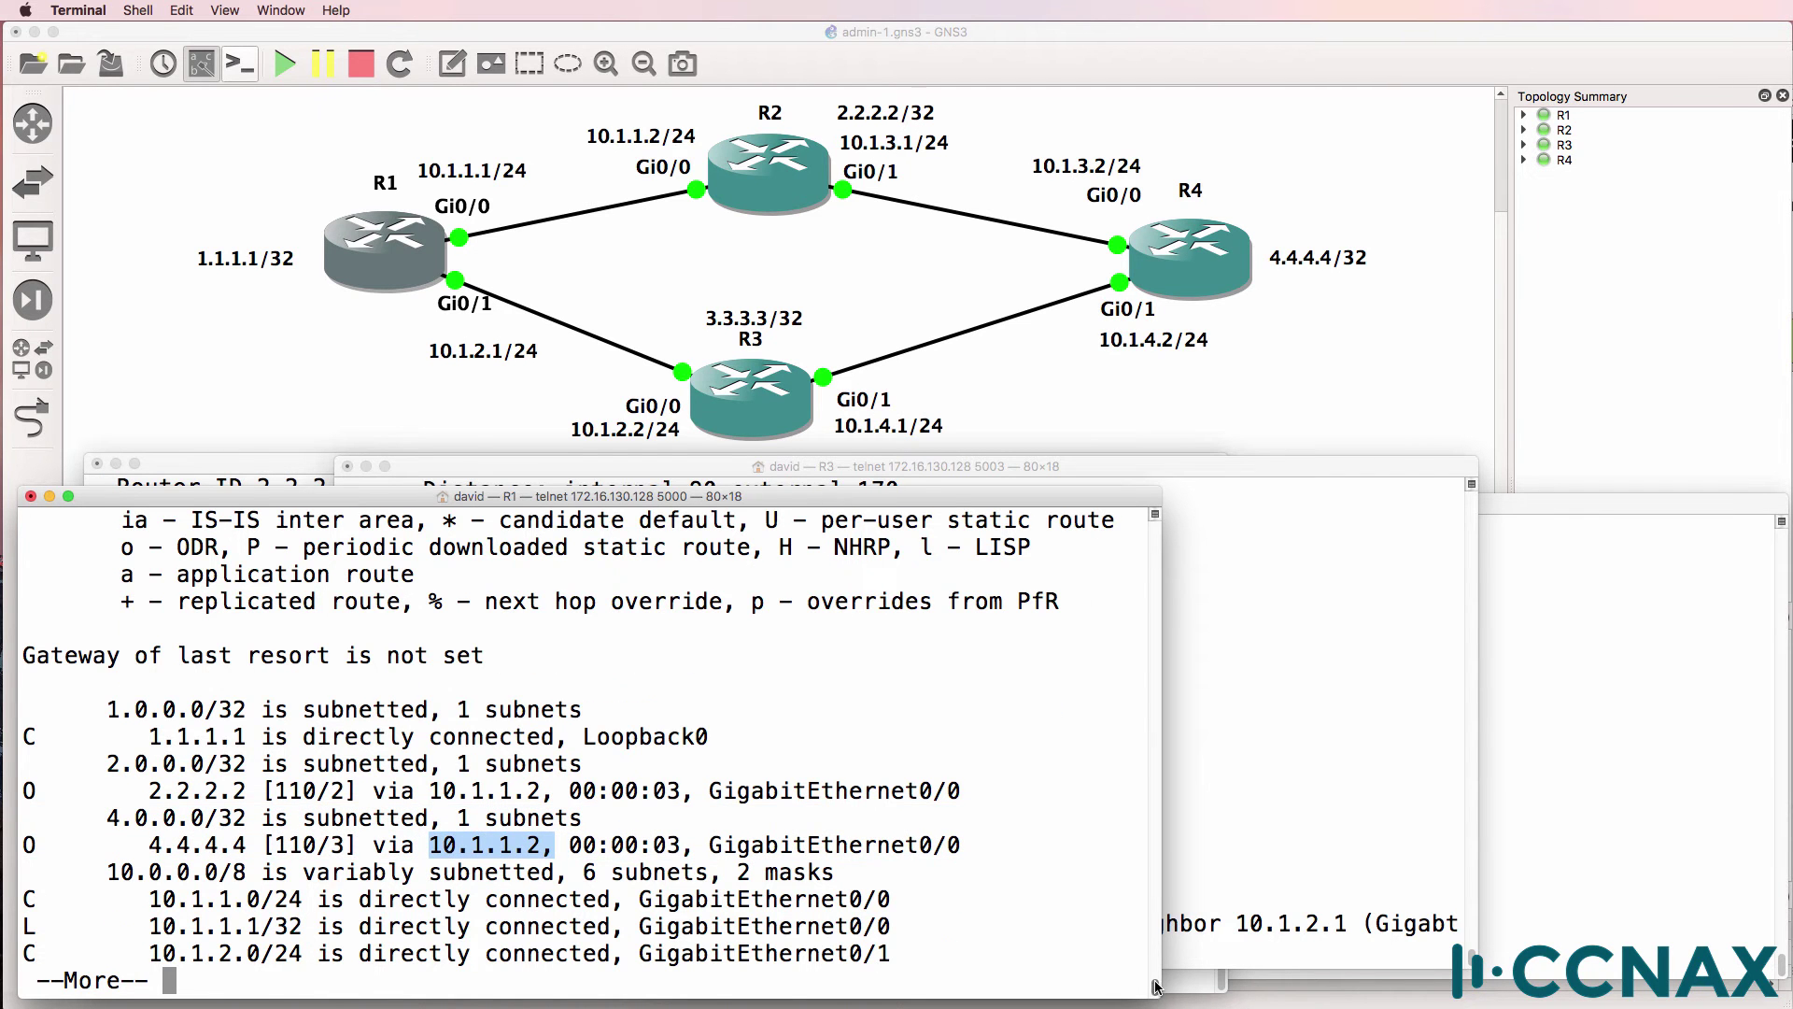
left_click_drag(1155, 988, 1156, 962)
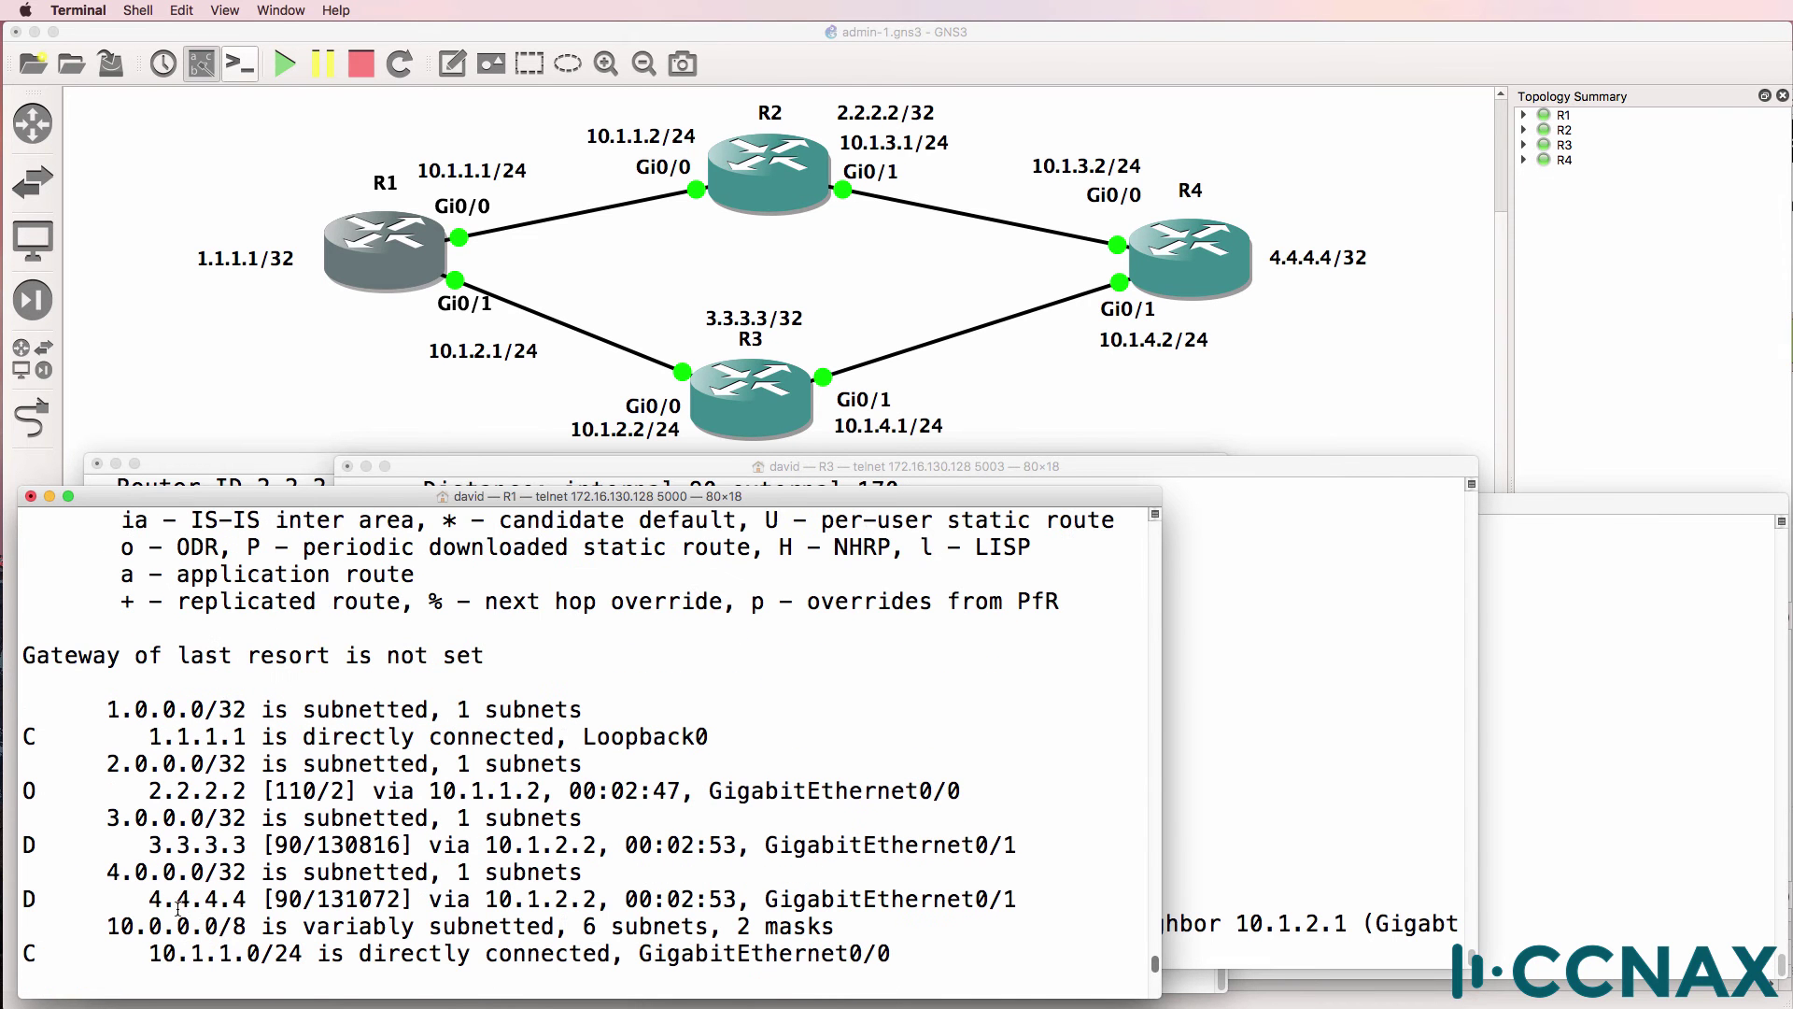
left_click_drag(483, 898, 601, 900)
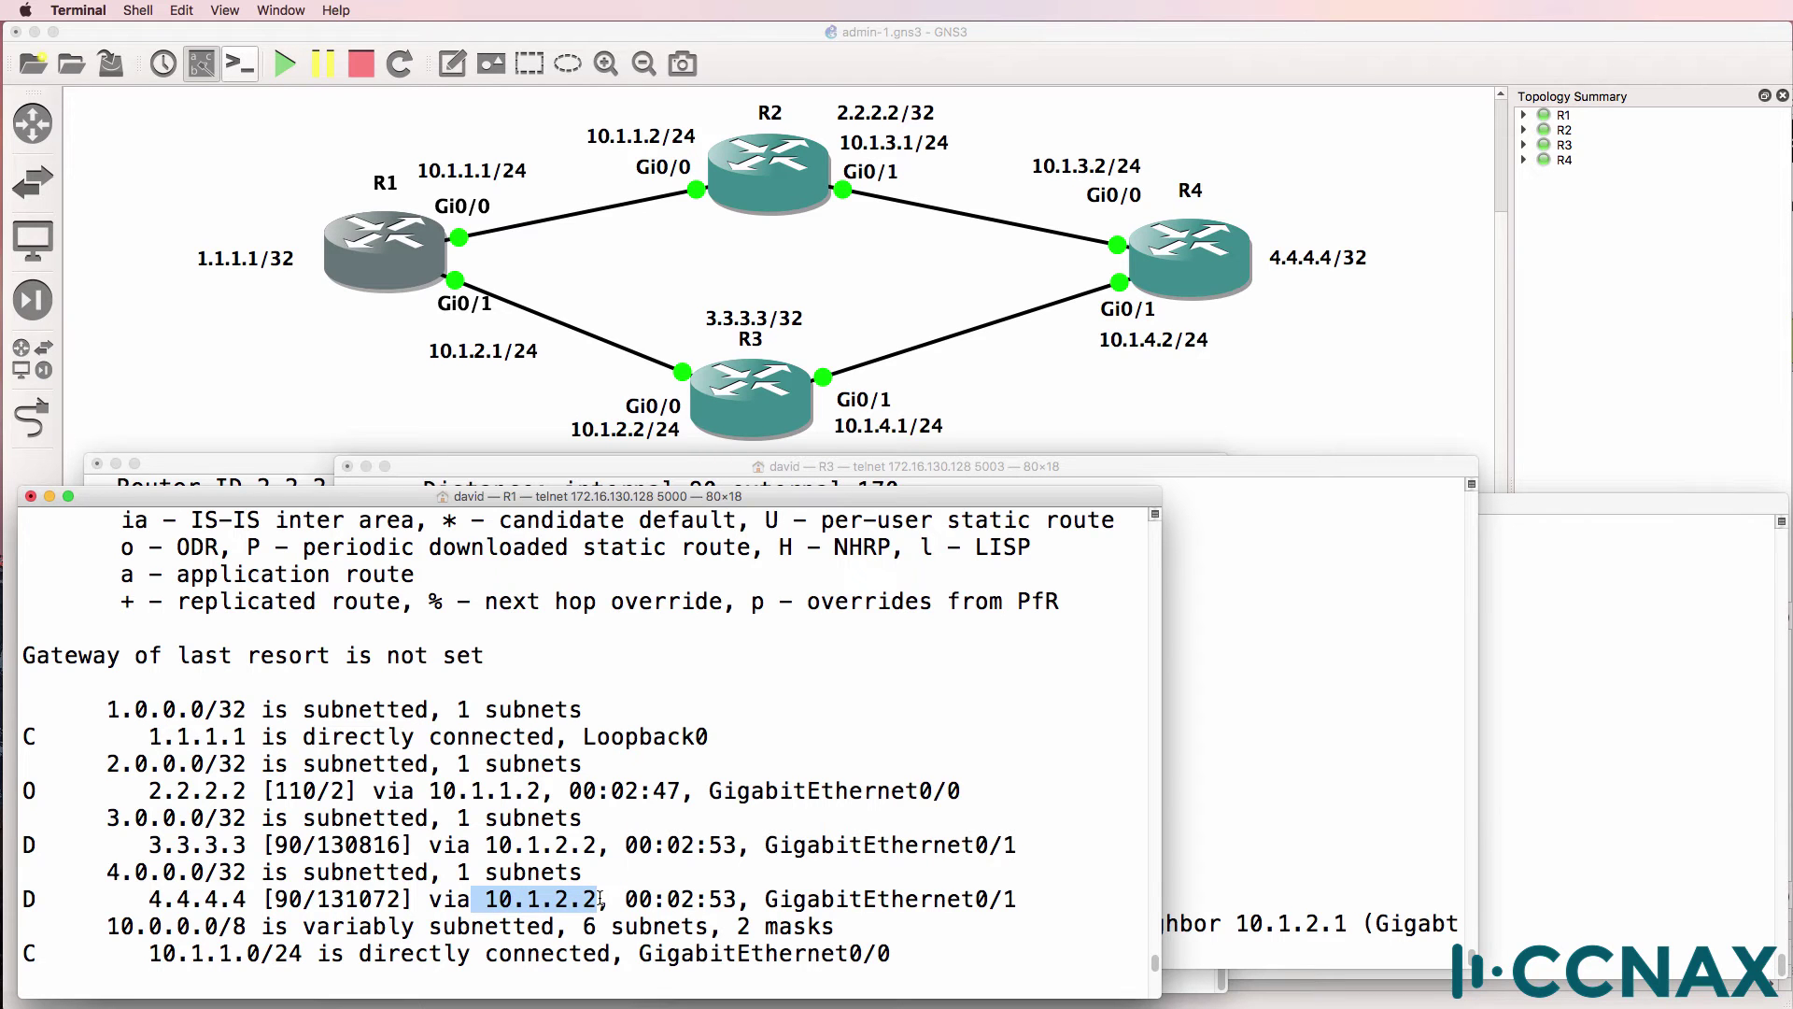
Rerun sh ip route and highlight the OSPF 4.4.4.4 route again
key("Up")
key("Return")
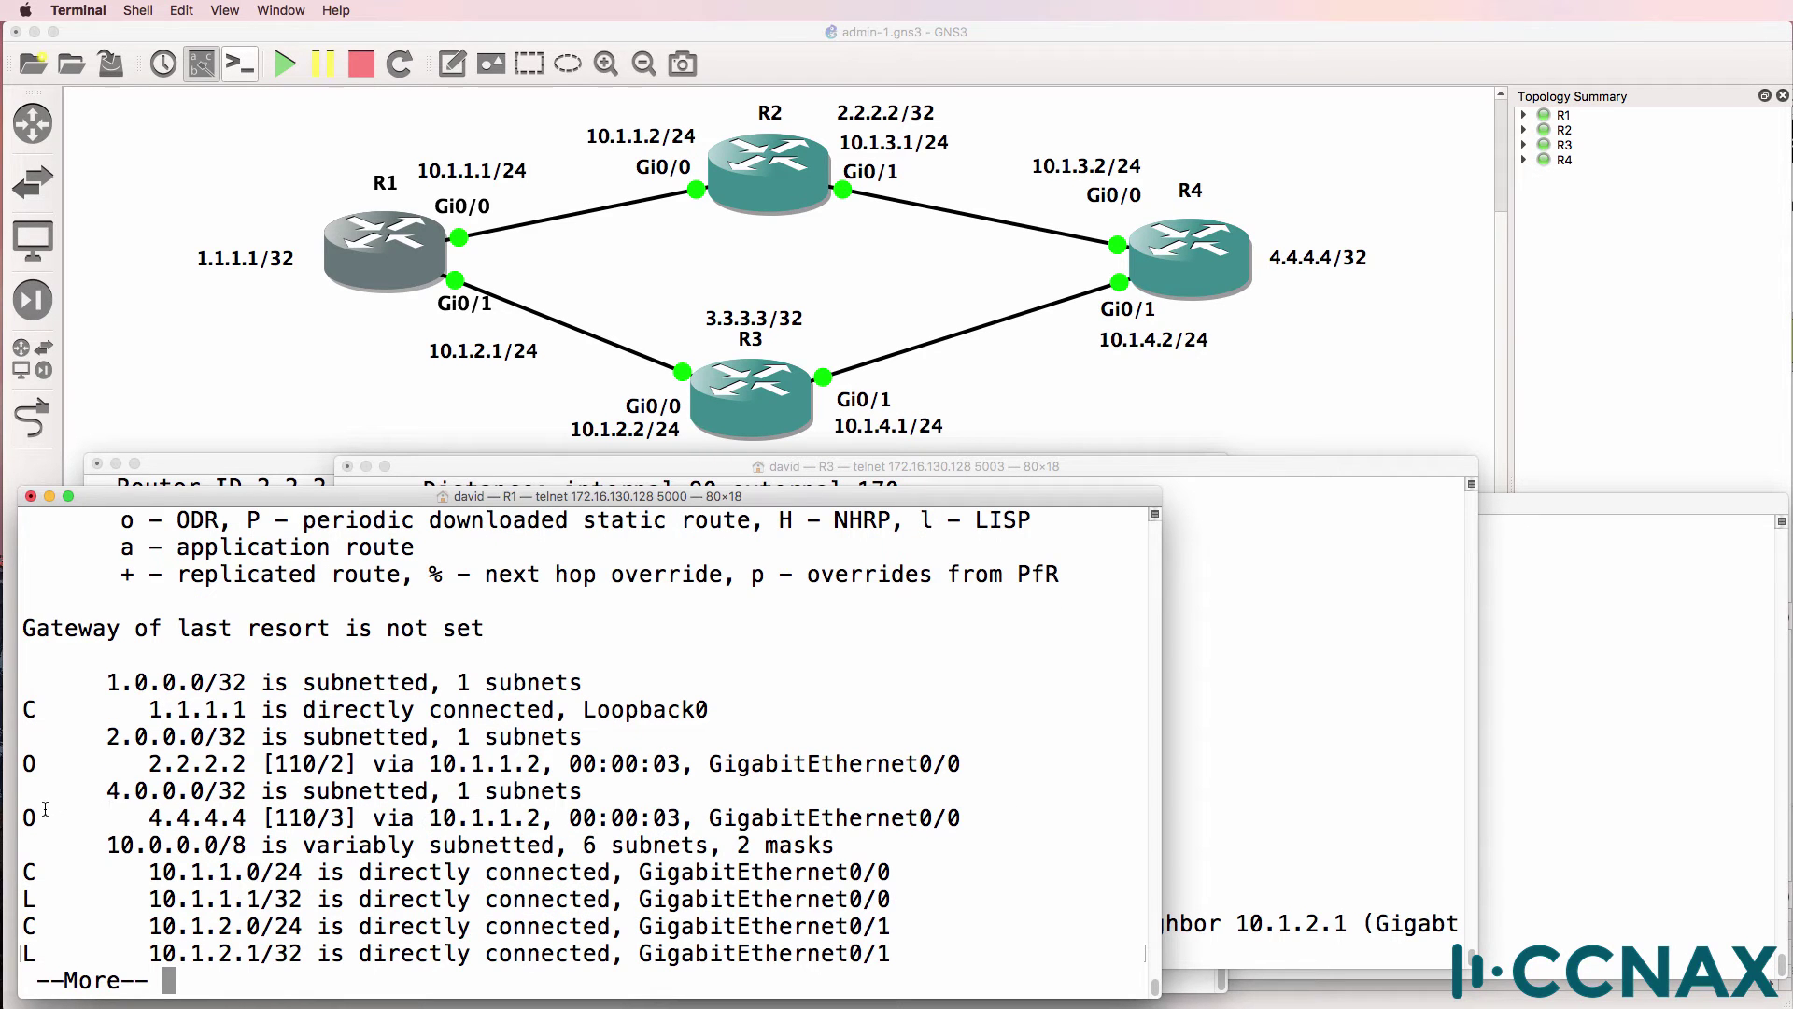
left_click_drag(24, 811, 1035, 847)
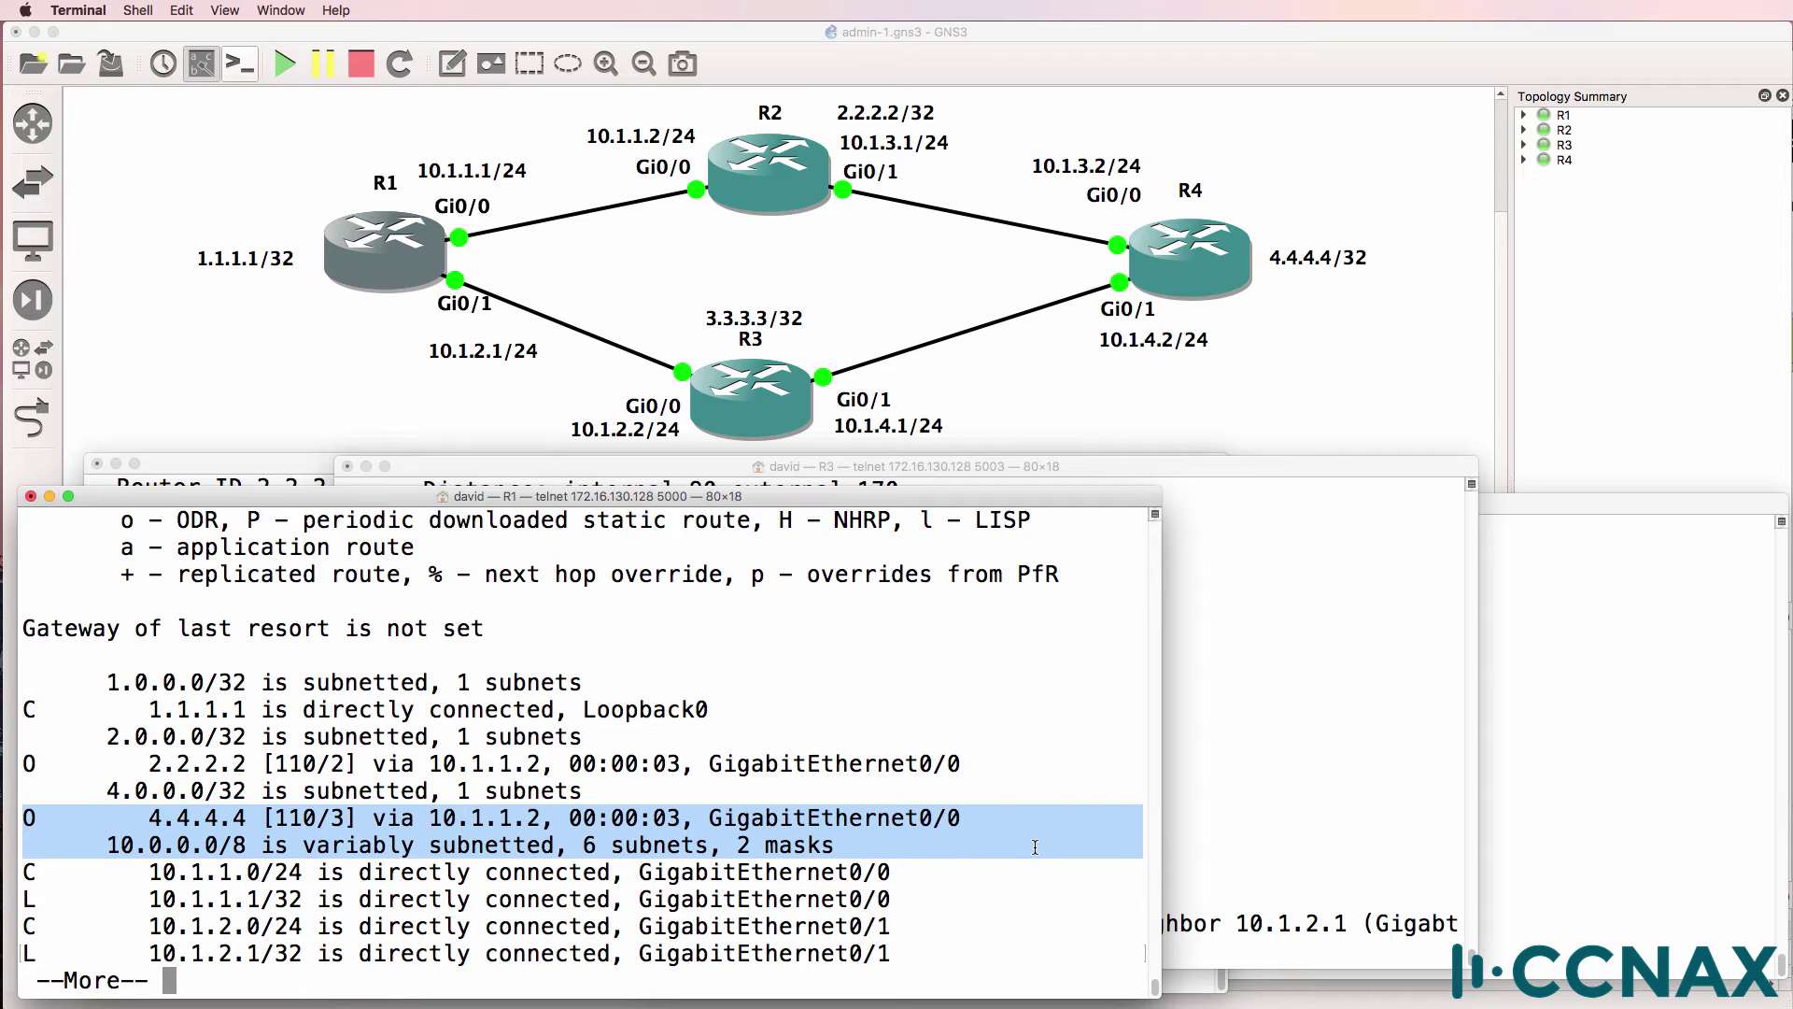
left_click_drag(1034, 848, 1042, 817)
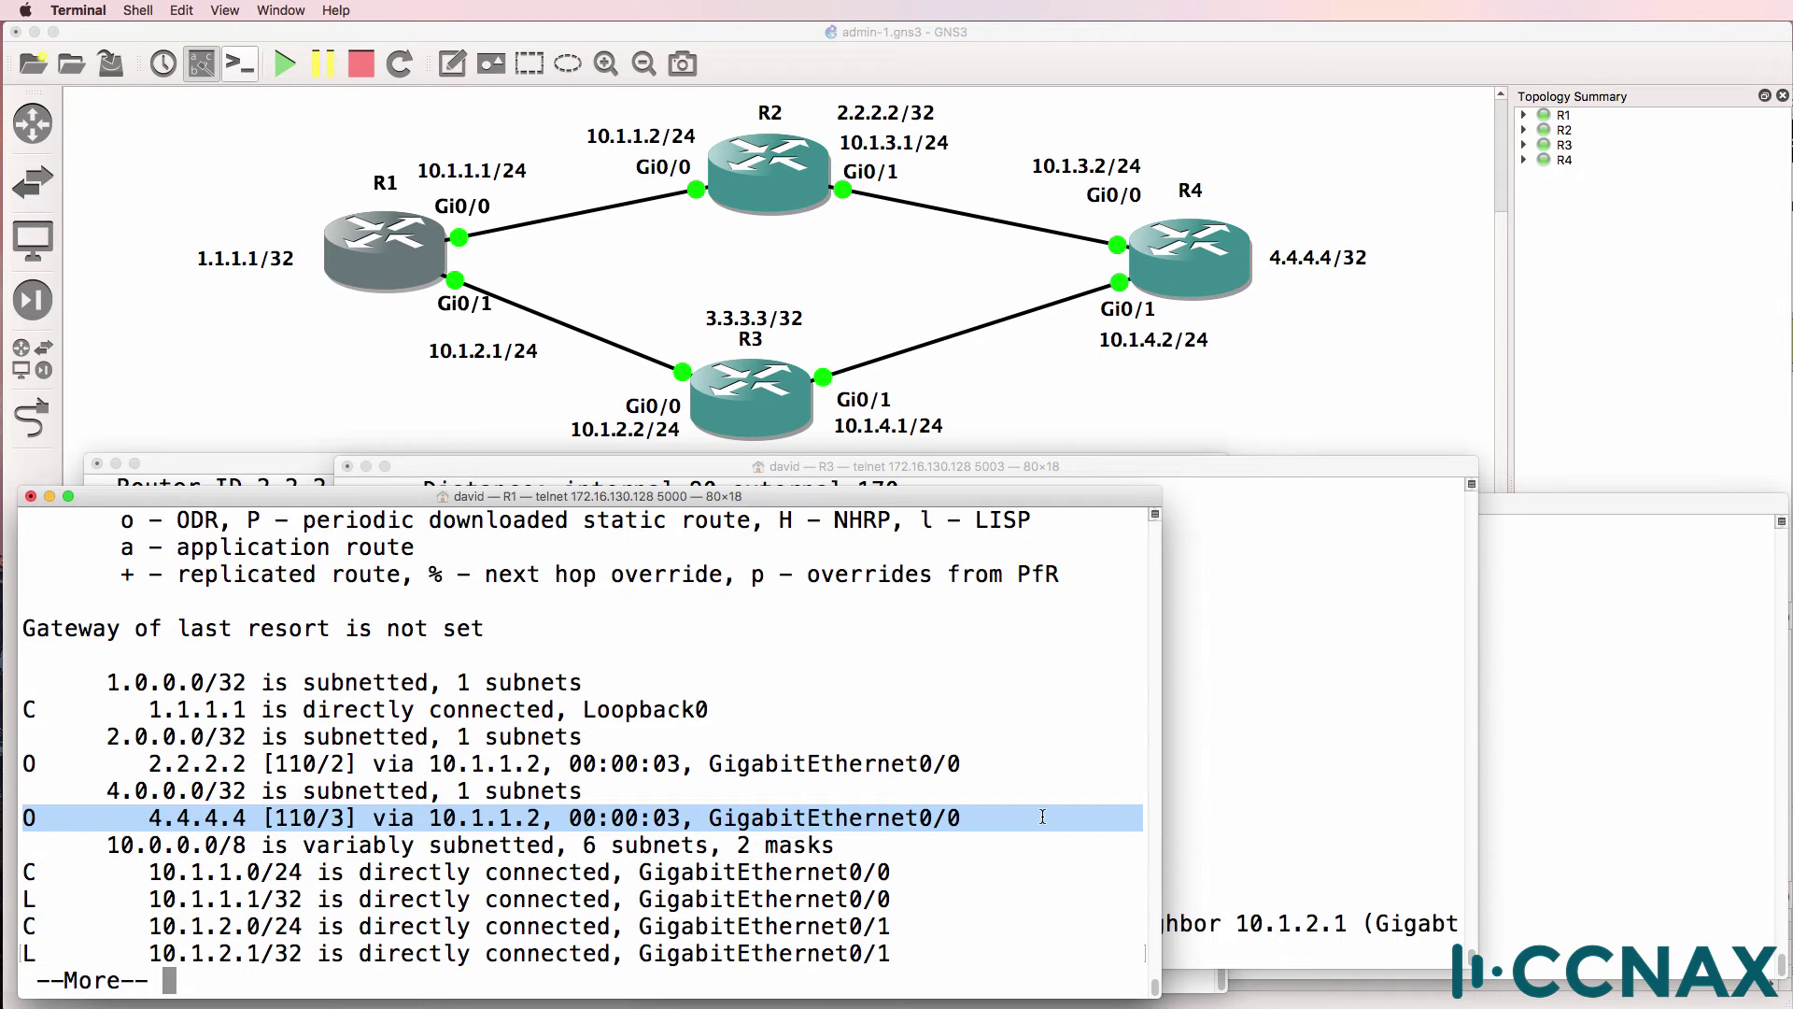
Traceroute from R1 to 4.4.4.4, passing through 10.1.1.2 and 10.1.3.2
key("space")
type("tr")
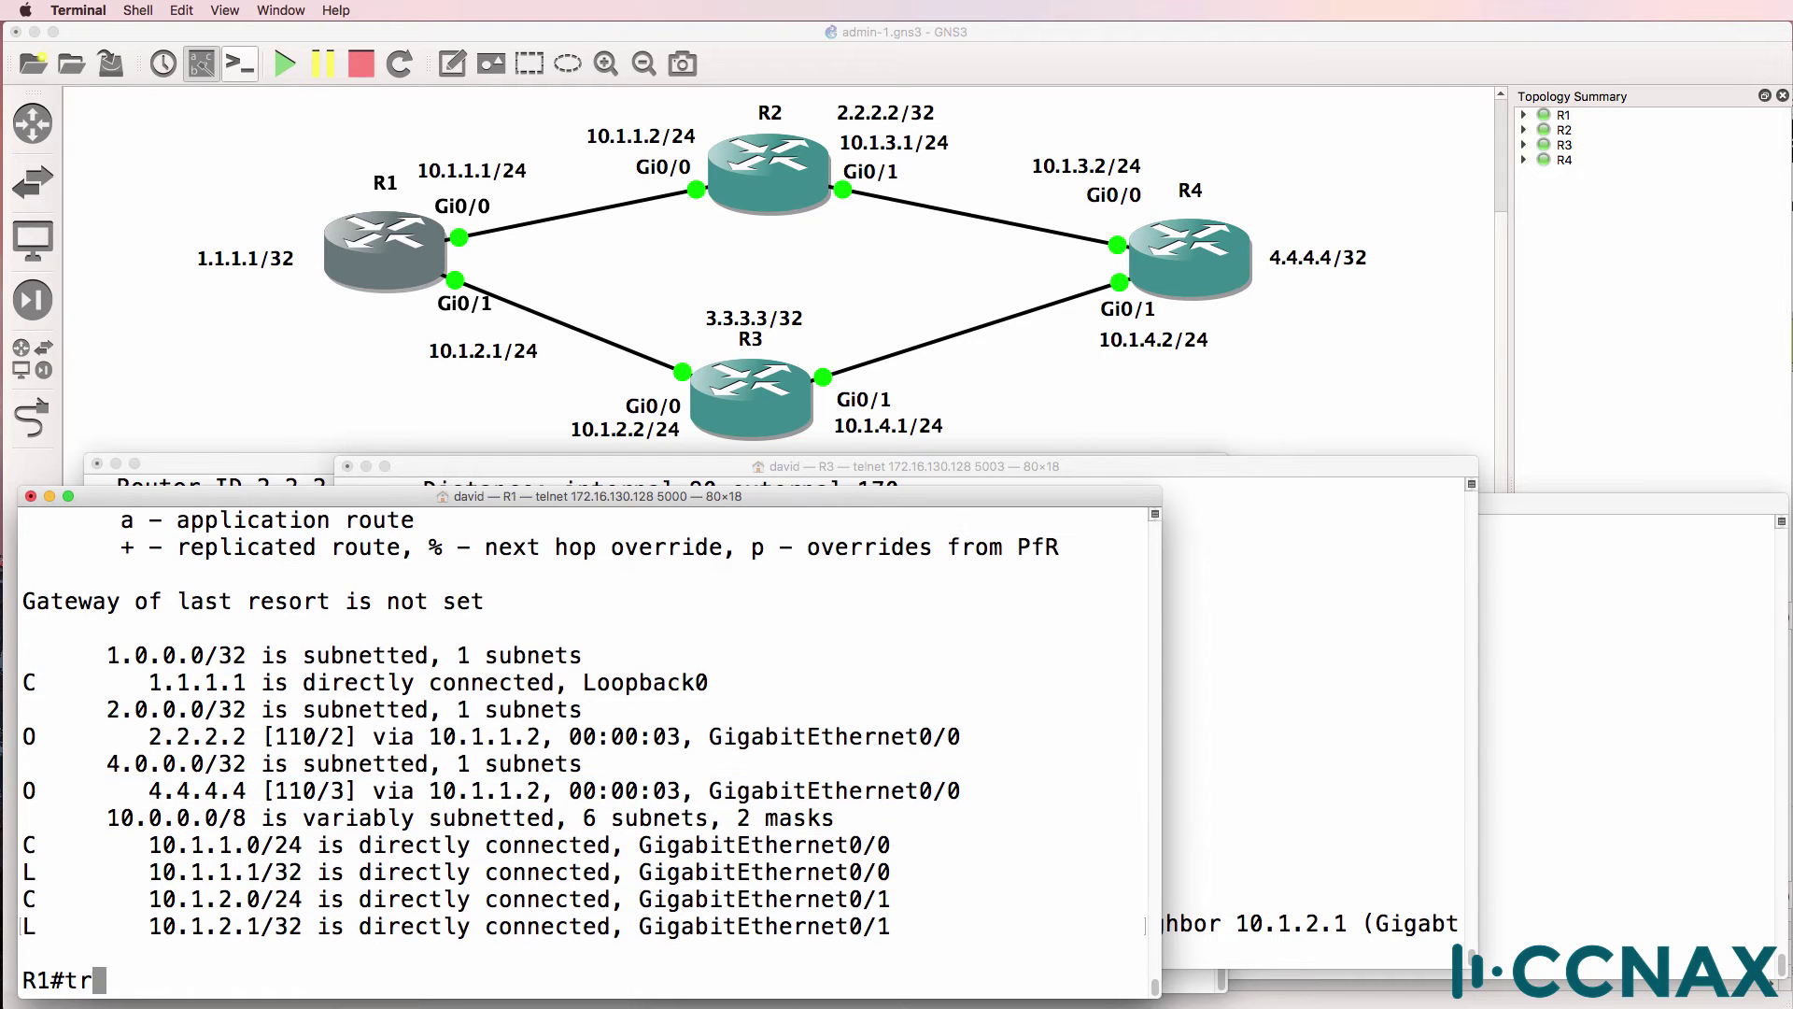
key("Tab")
type("4.4.4.4")
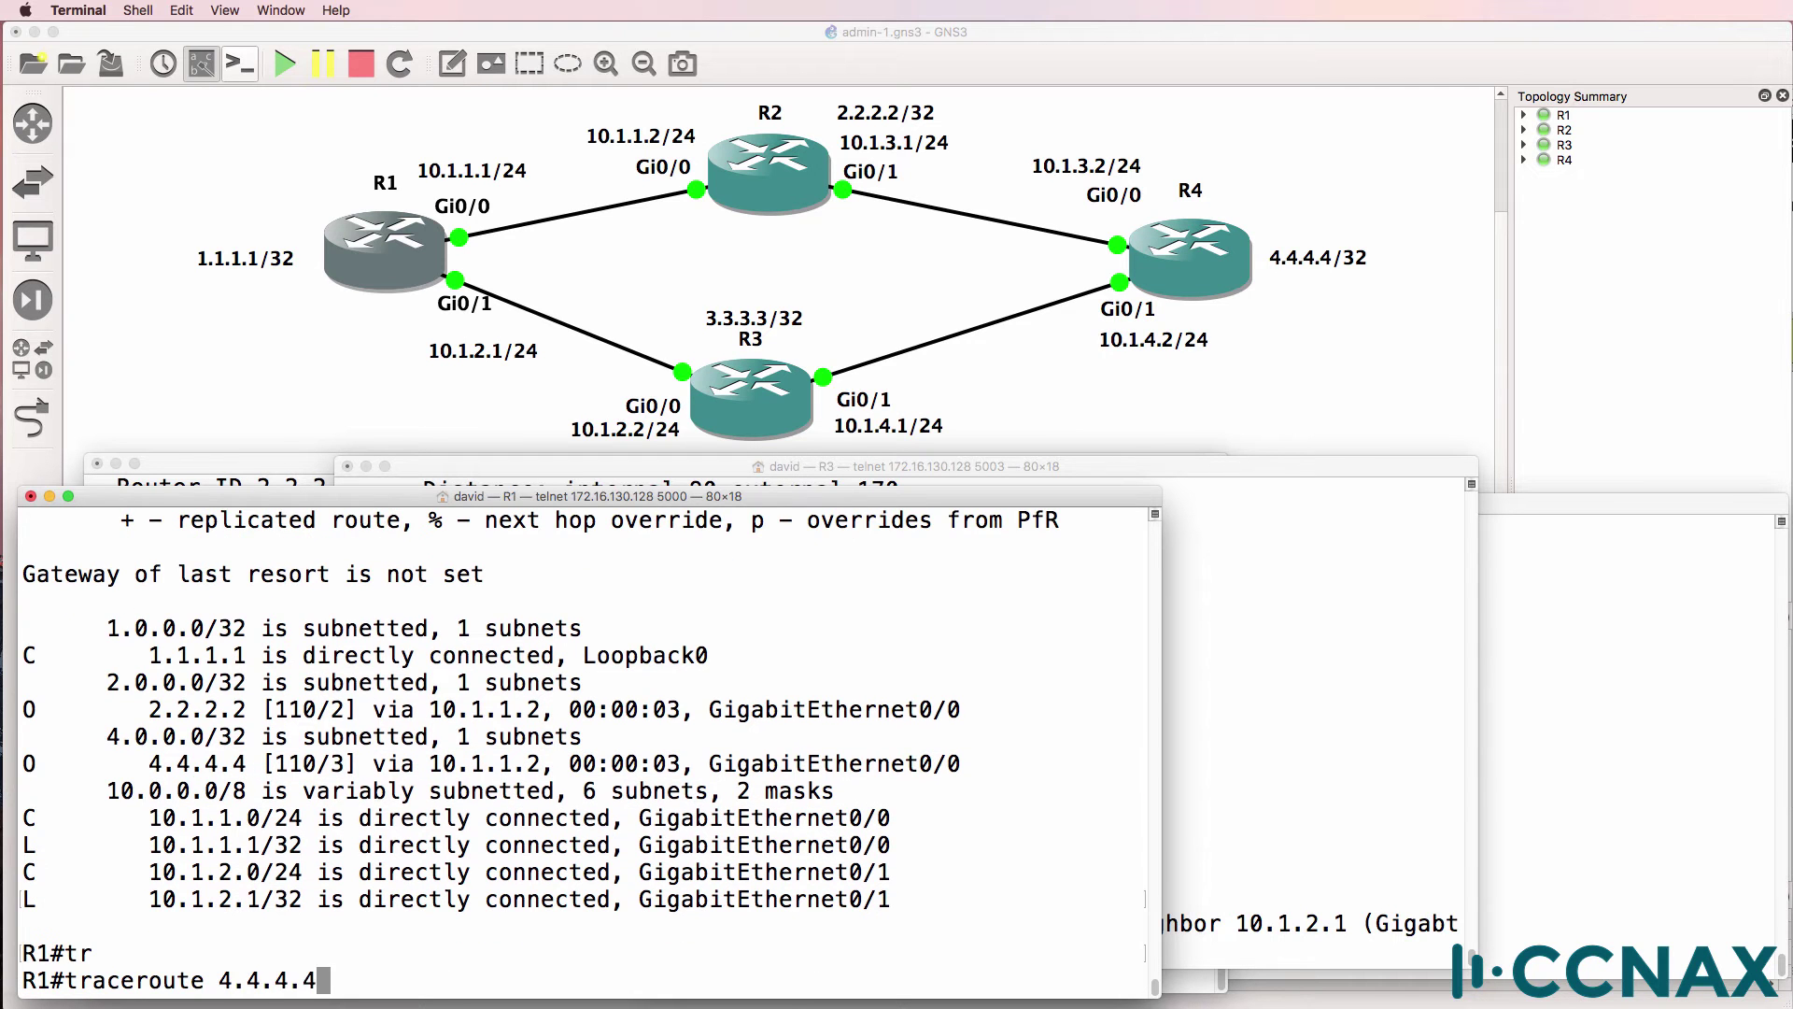
key("Return")
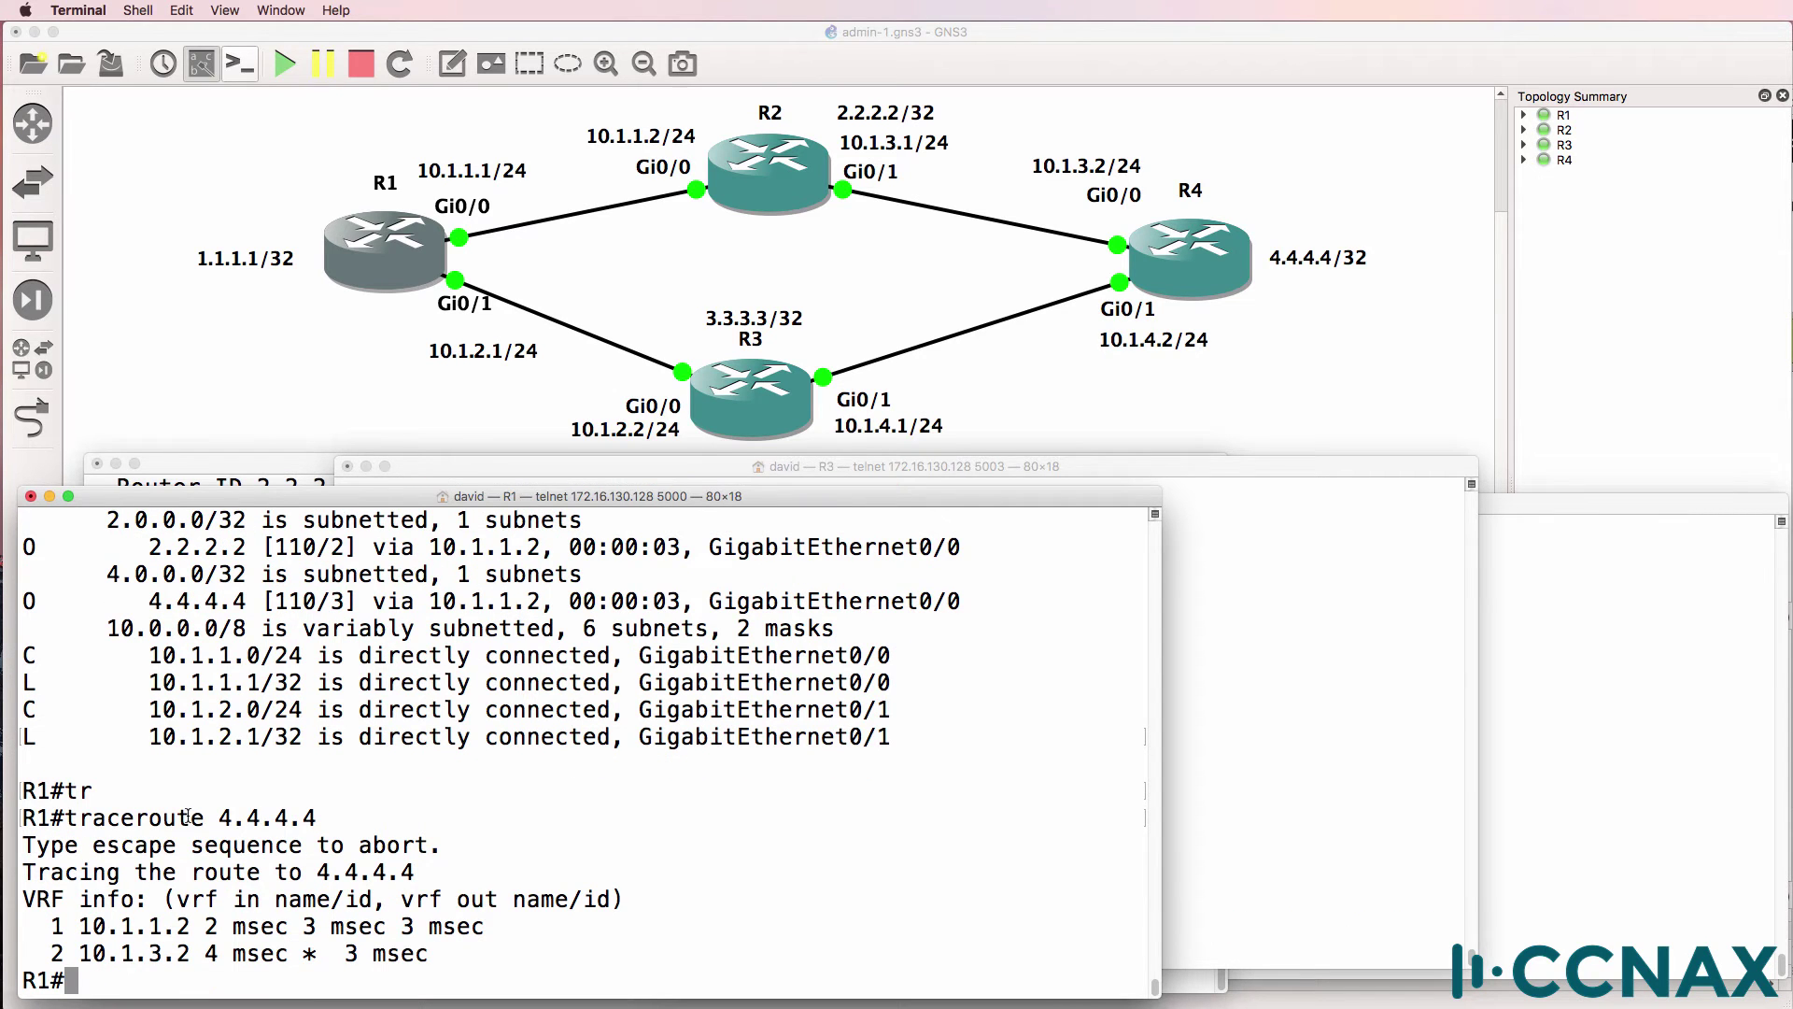
List R1's RIP database, showing 3.3.3.3 via 10.1.2.2
type("sh ip rip d")
key("Tab")
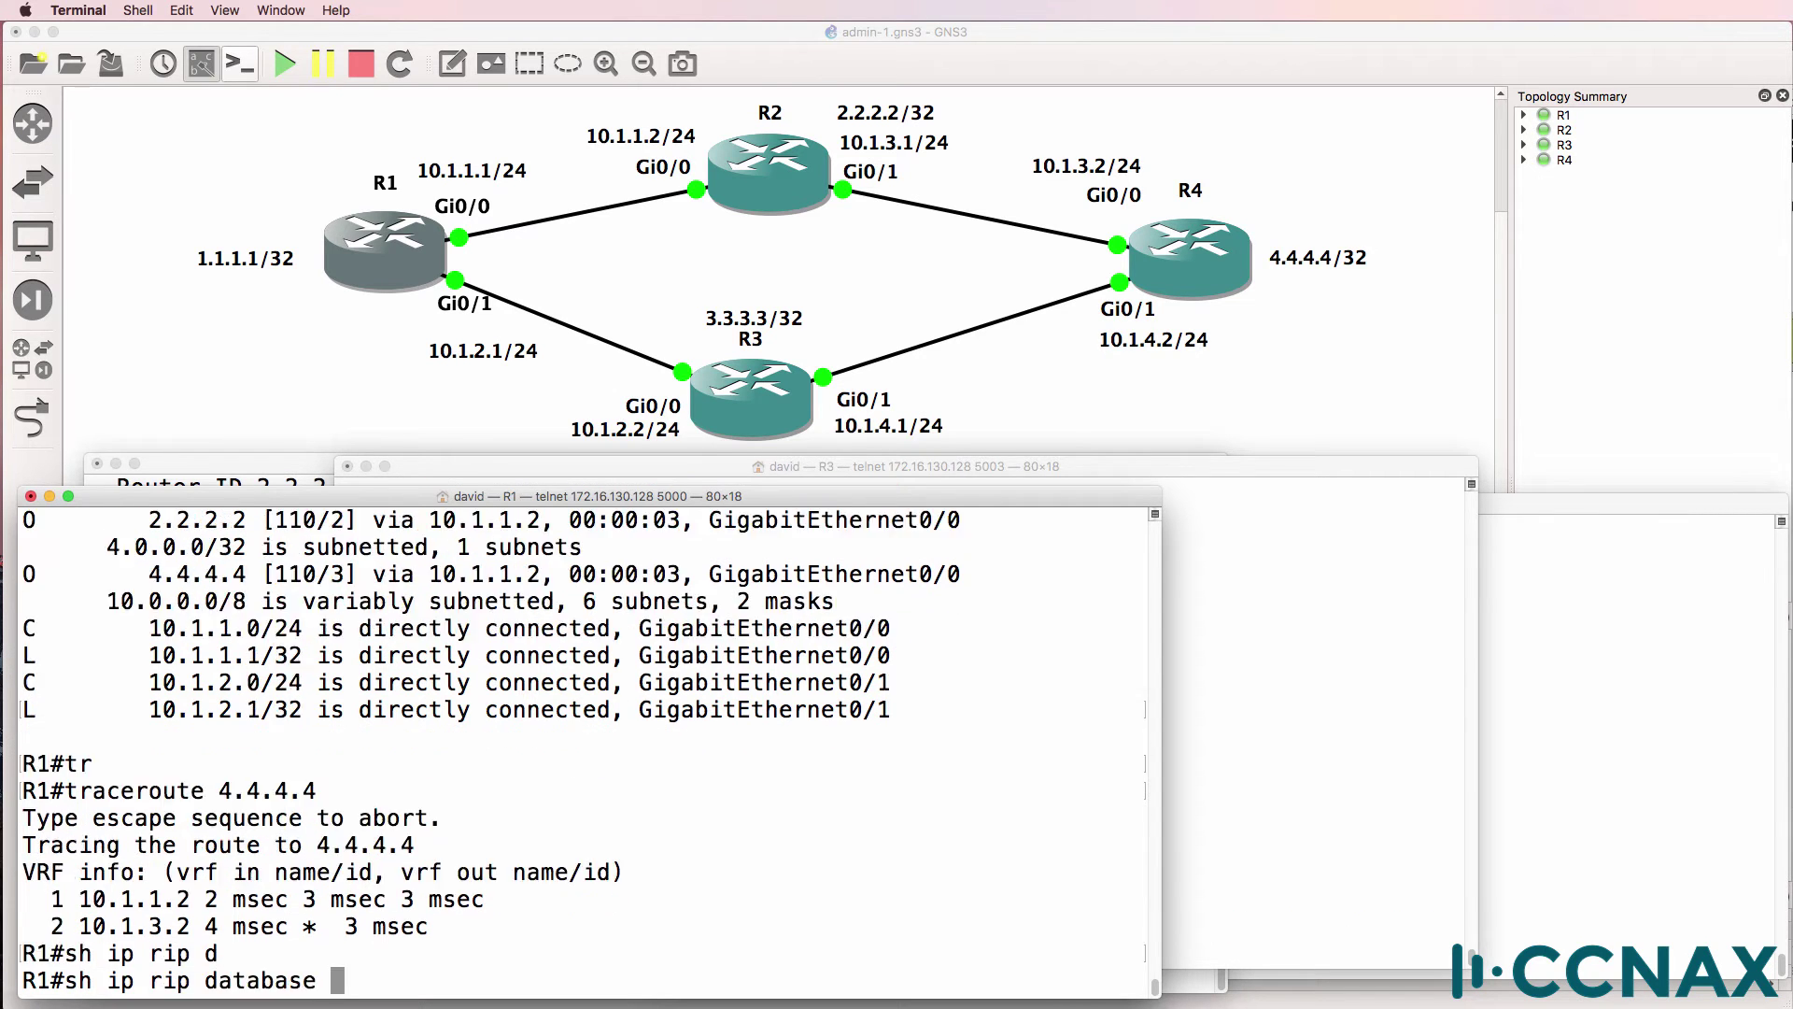
key("Return")
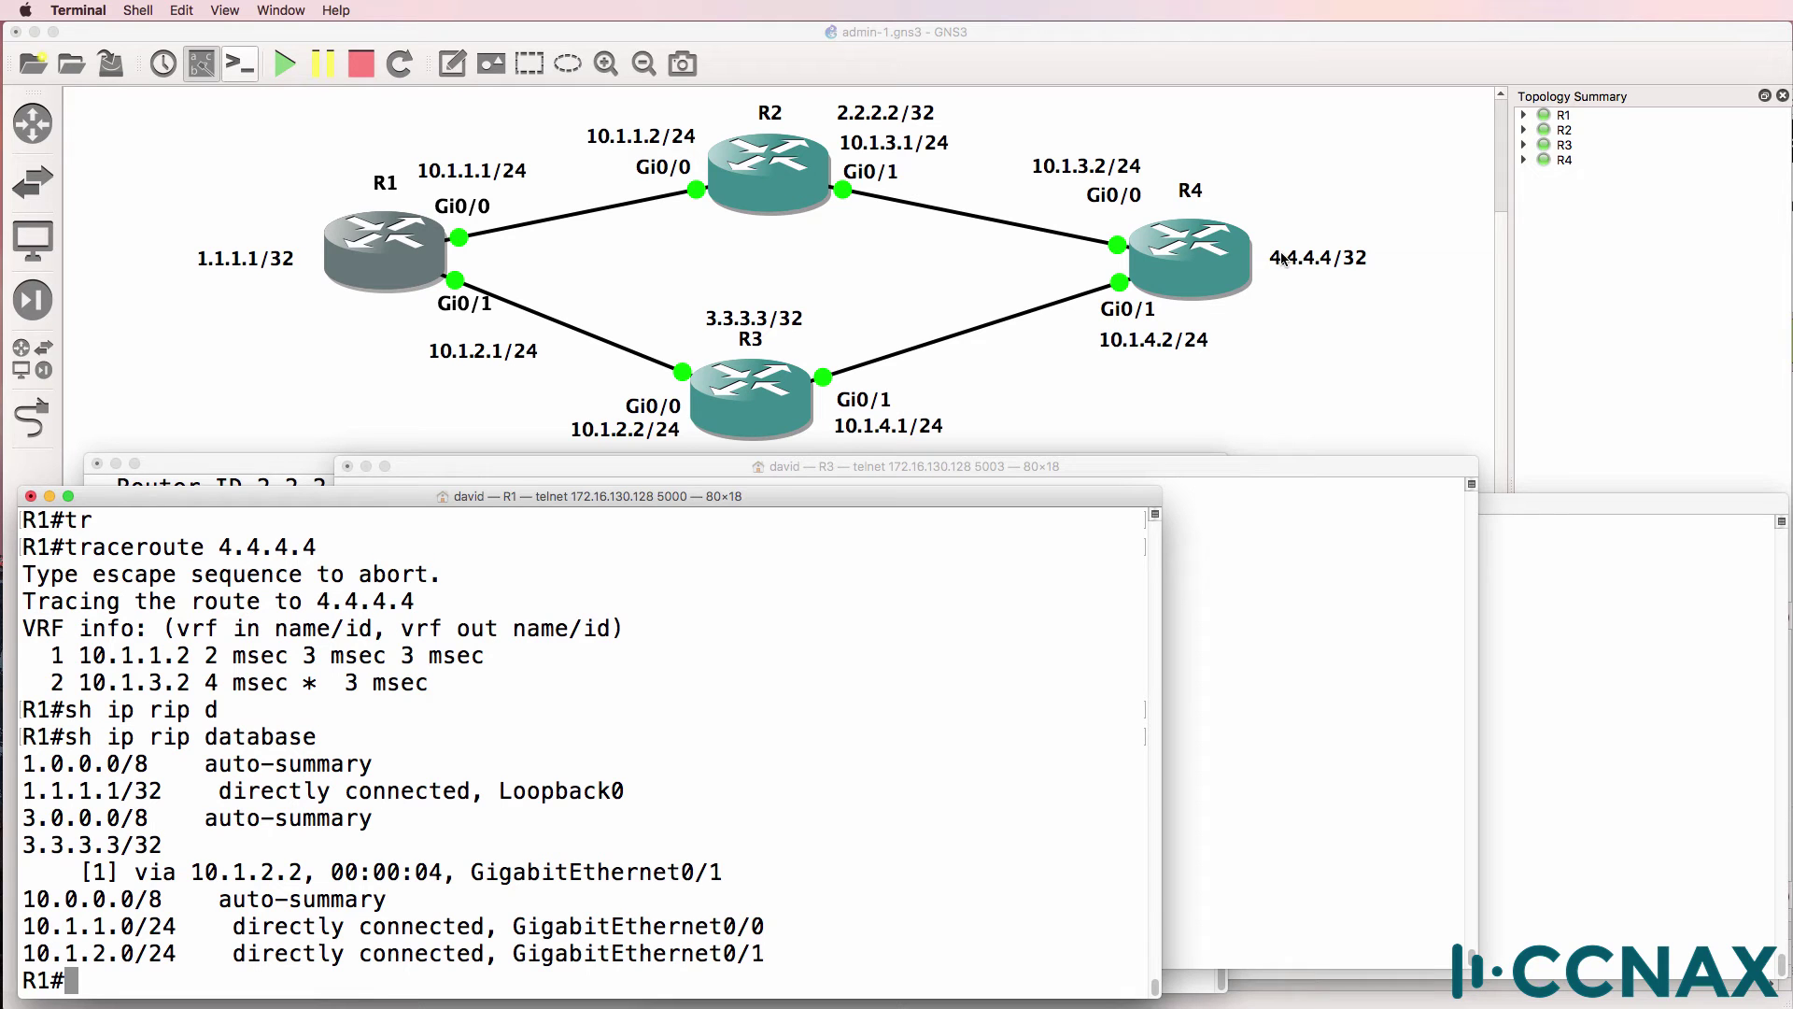
Display R1's routing table and highlight RIP 3.3.3.3 [120/1] and OSPF 4.4.4.4 [110/3]
type("sh ip route")
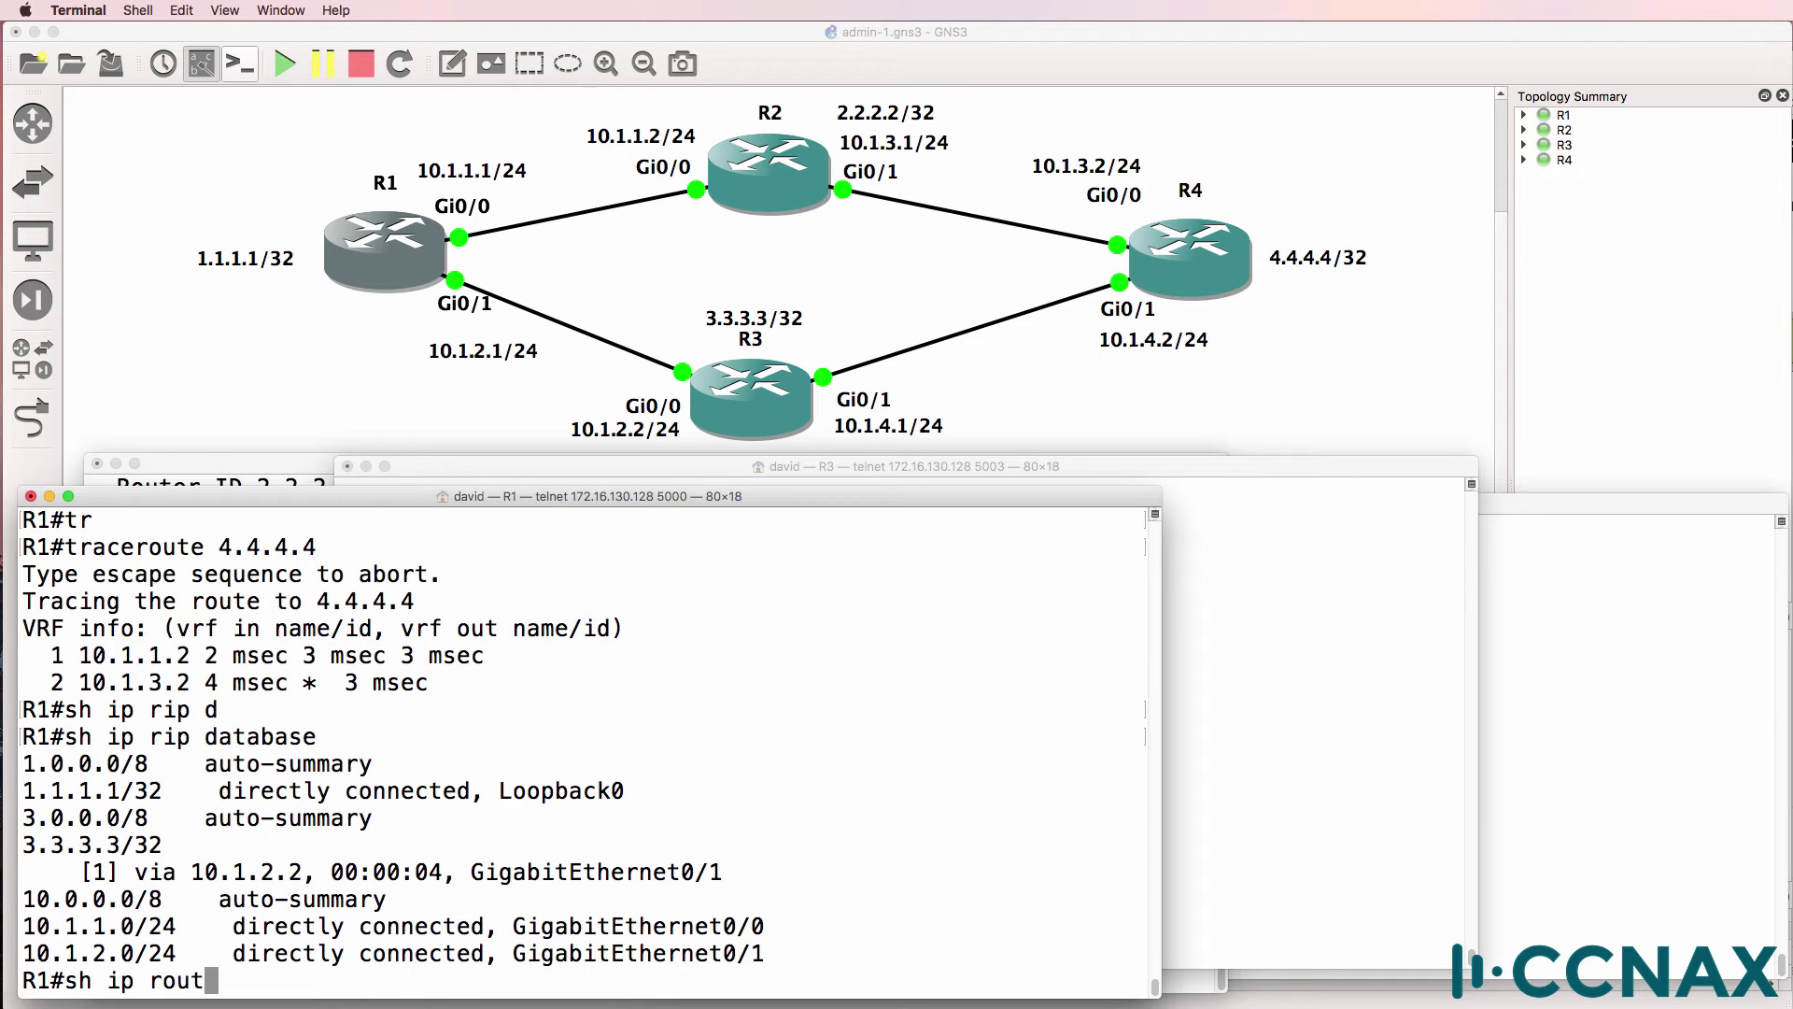
key("Return")
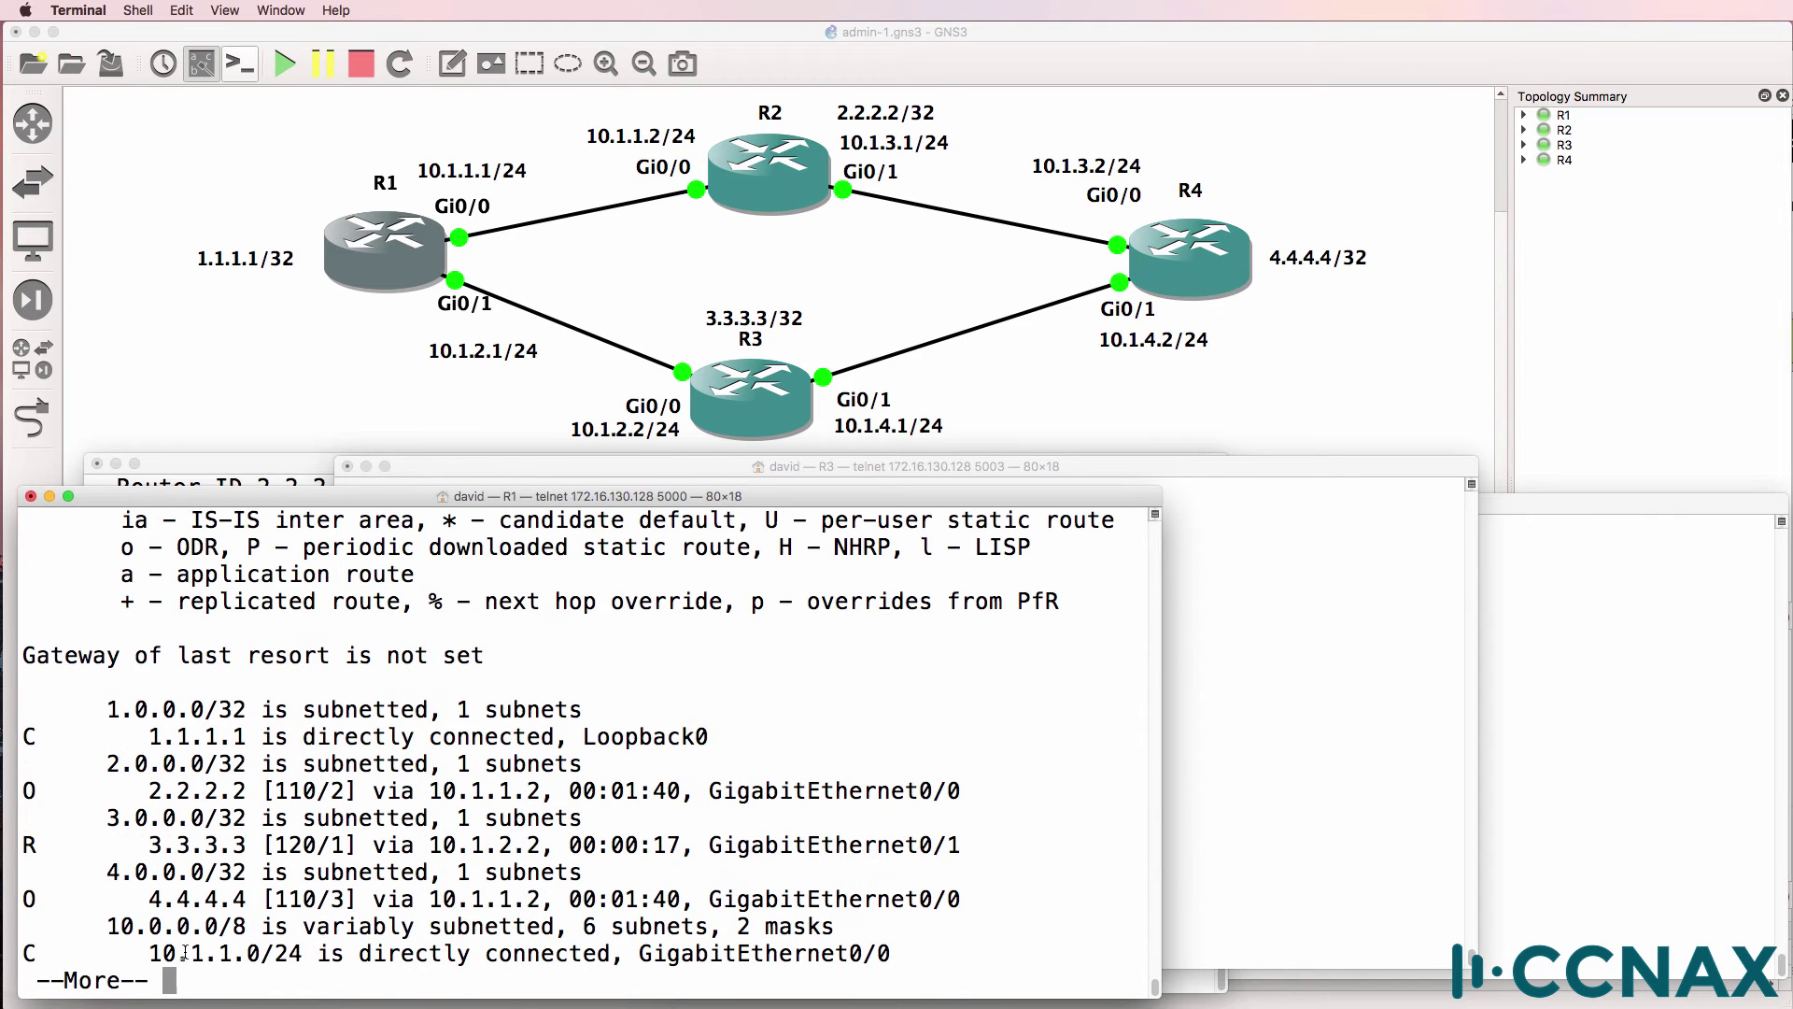
left_click_drag(136, 903, 313, 898)
left_click_drag(36, 818, 974, 848)
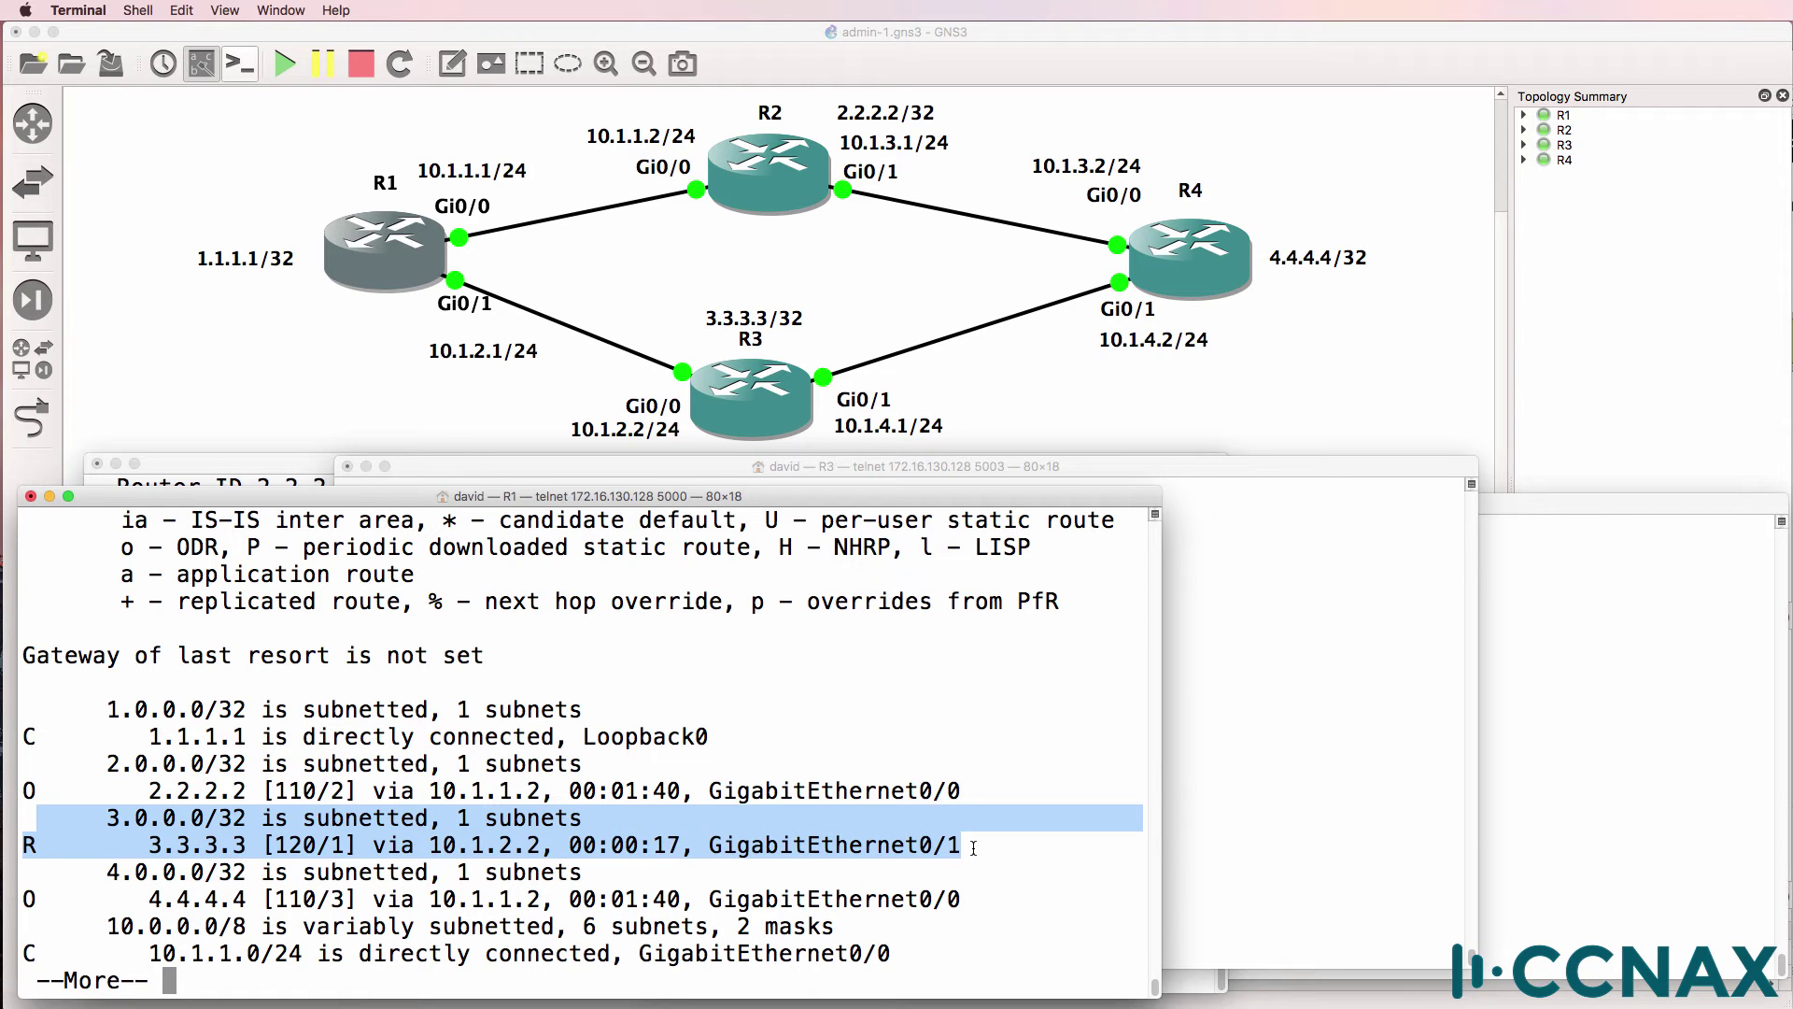
left_click_drag(33, 878, 1053, 903)
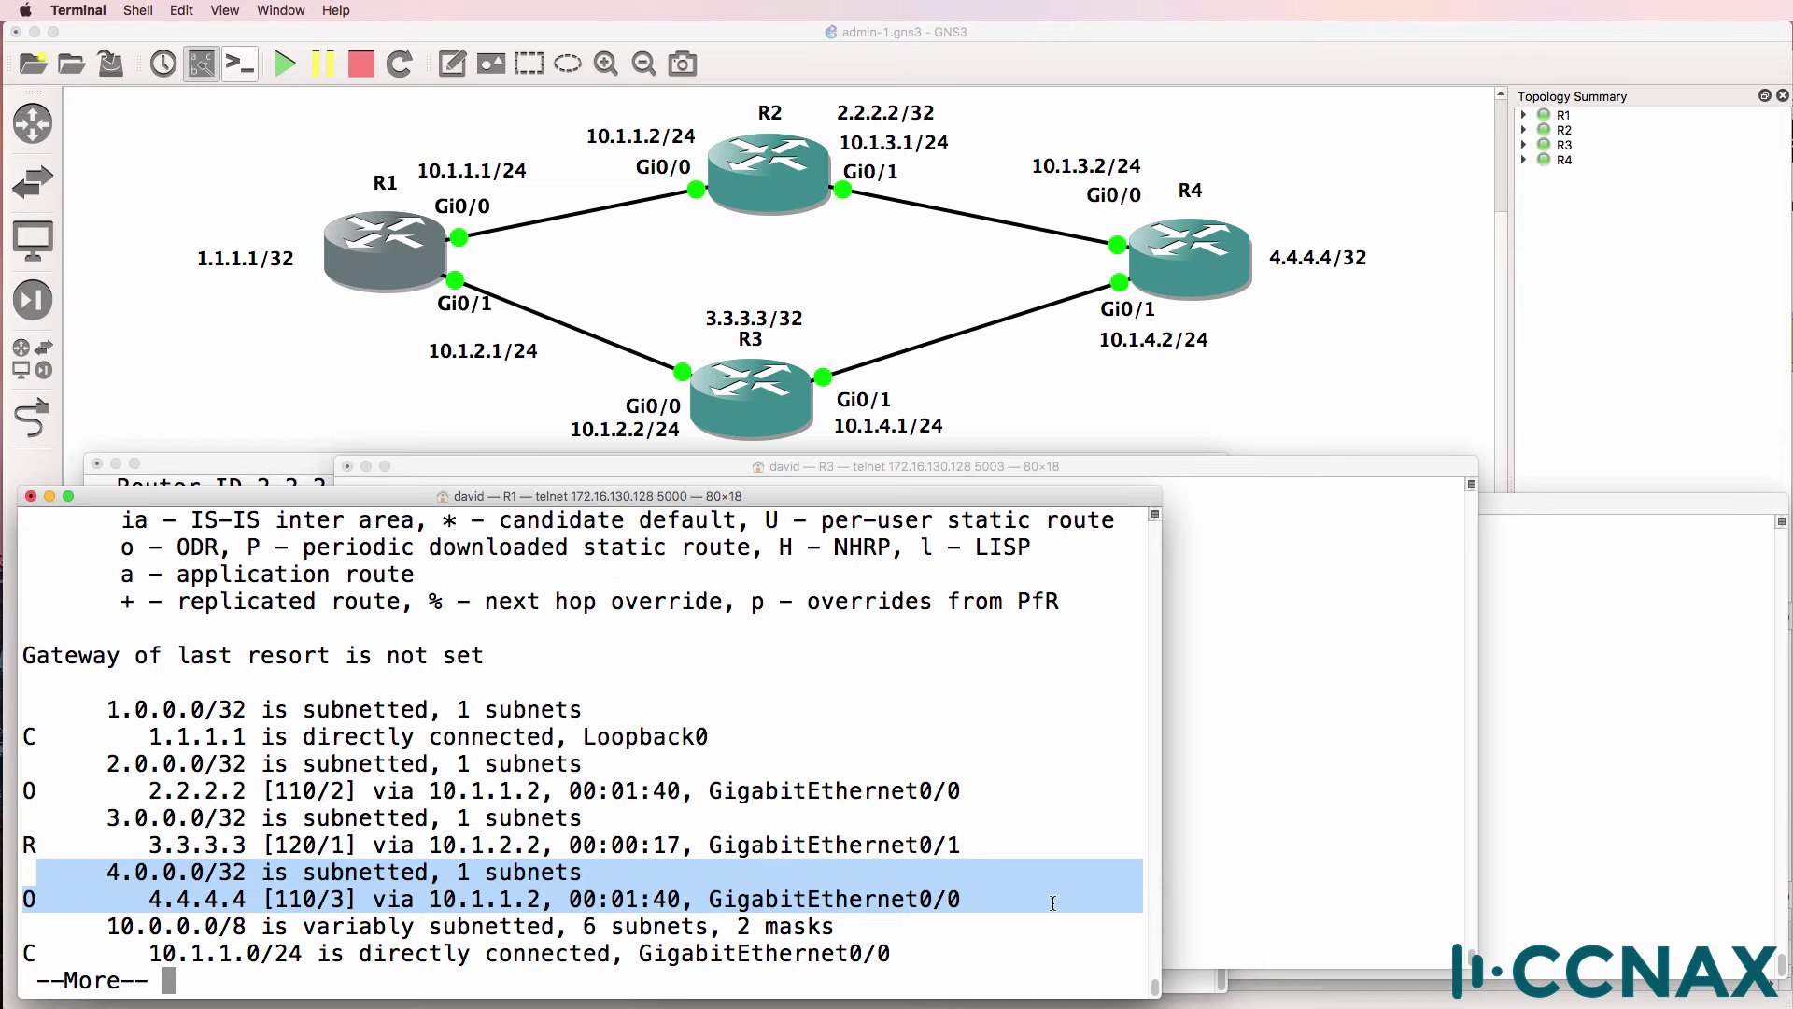
On R3, remove the EIGRP 1 process with no router eigrp 1
left_click(1220, 634)
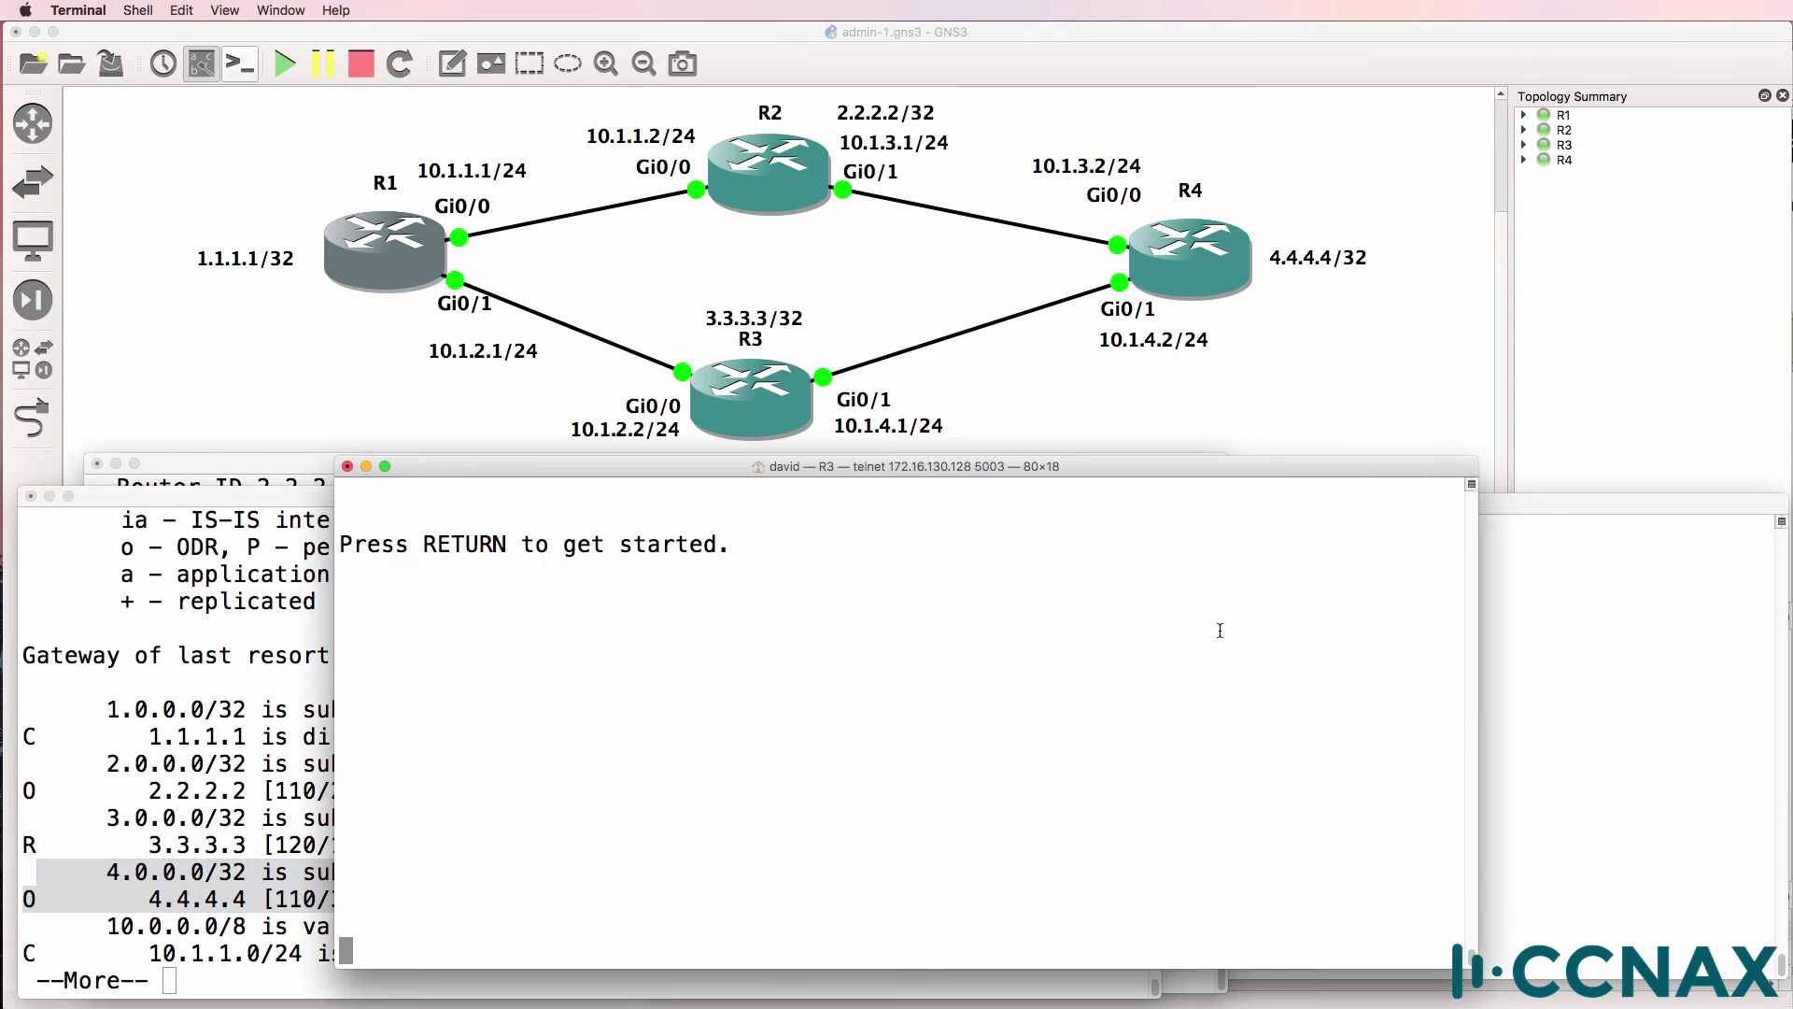
key("Return")
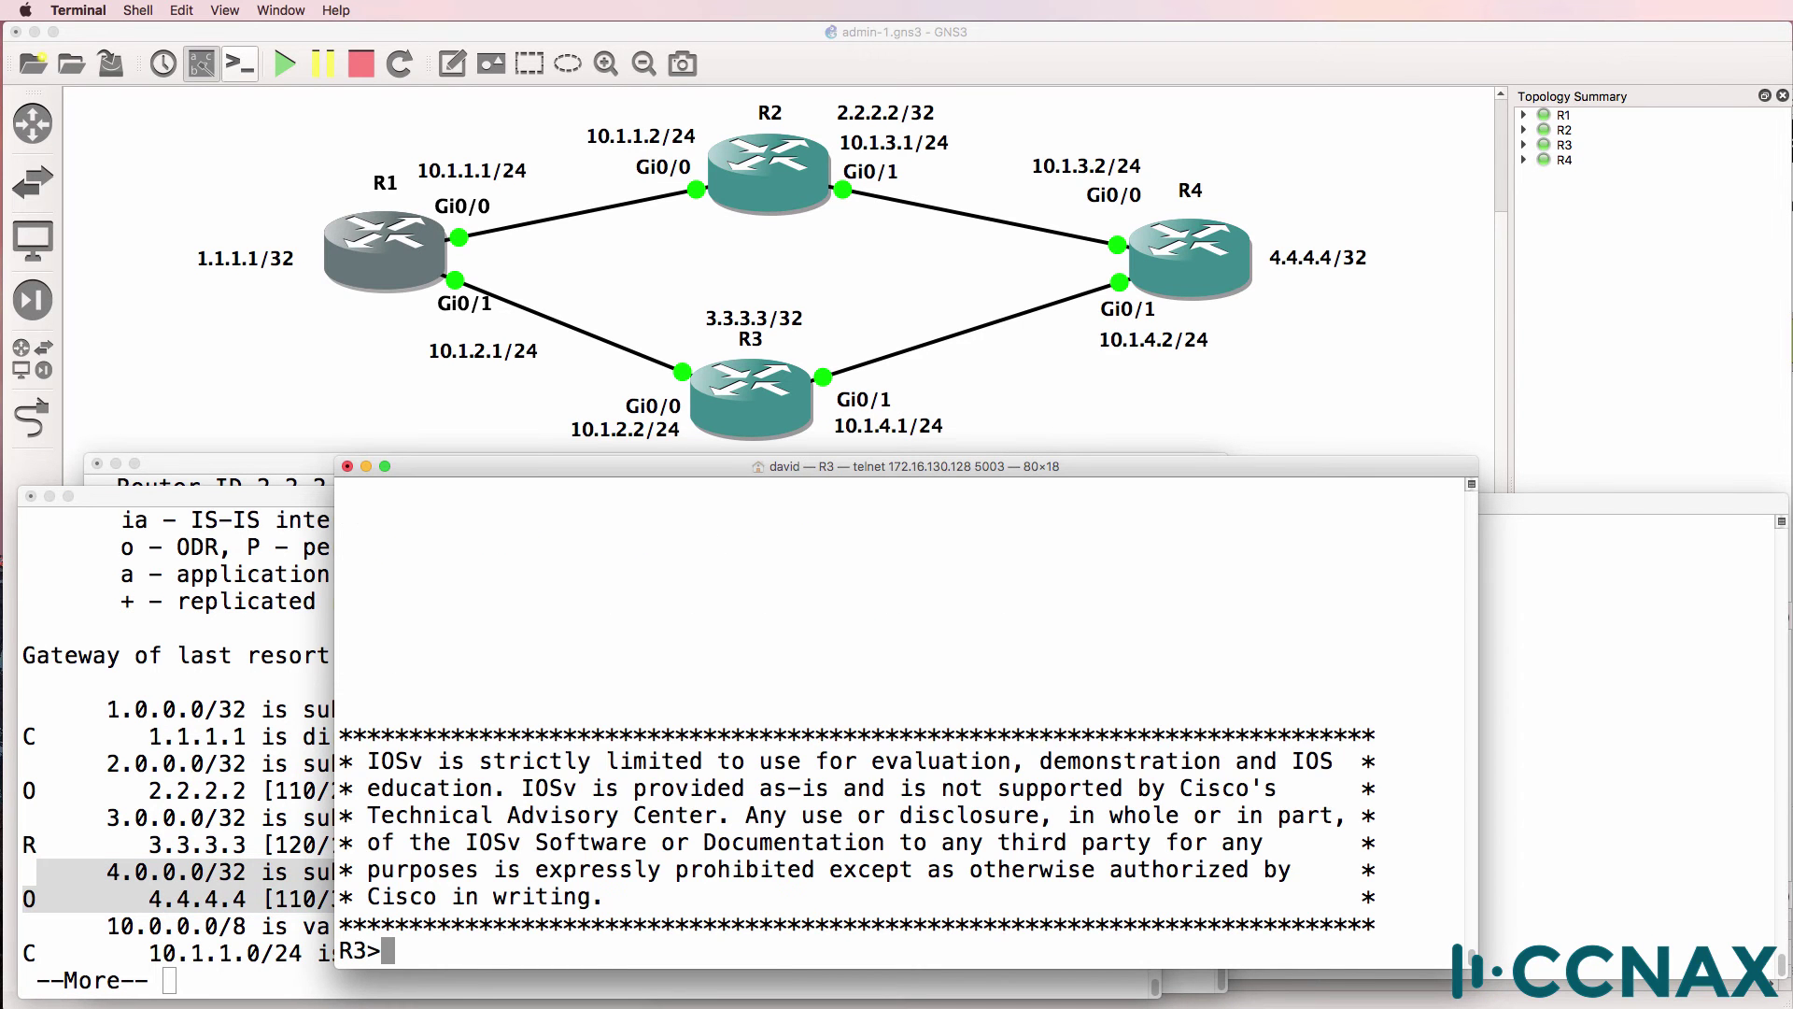
type("en")
key("Return")
type("conf t")
key("Return")
type("nfig)#n")
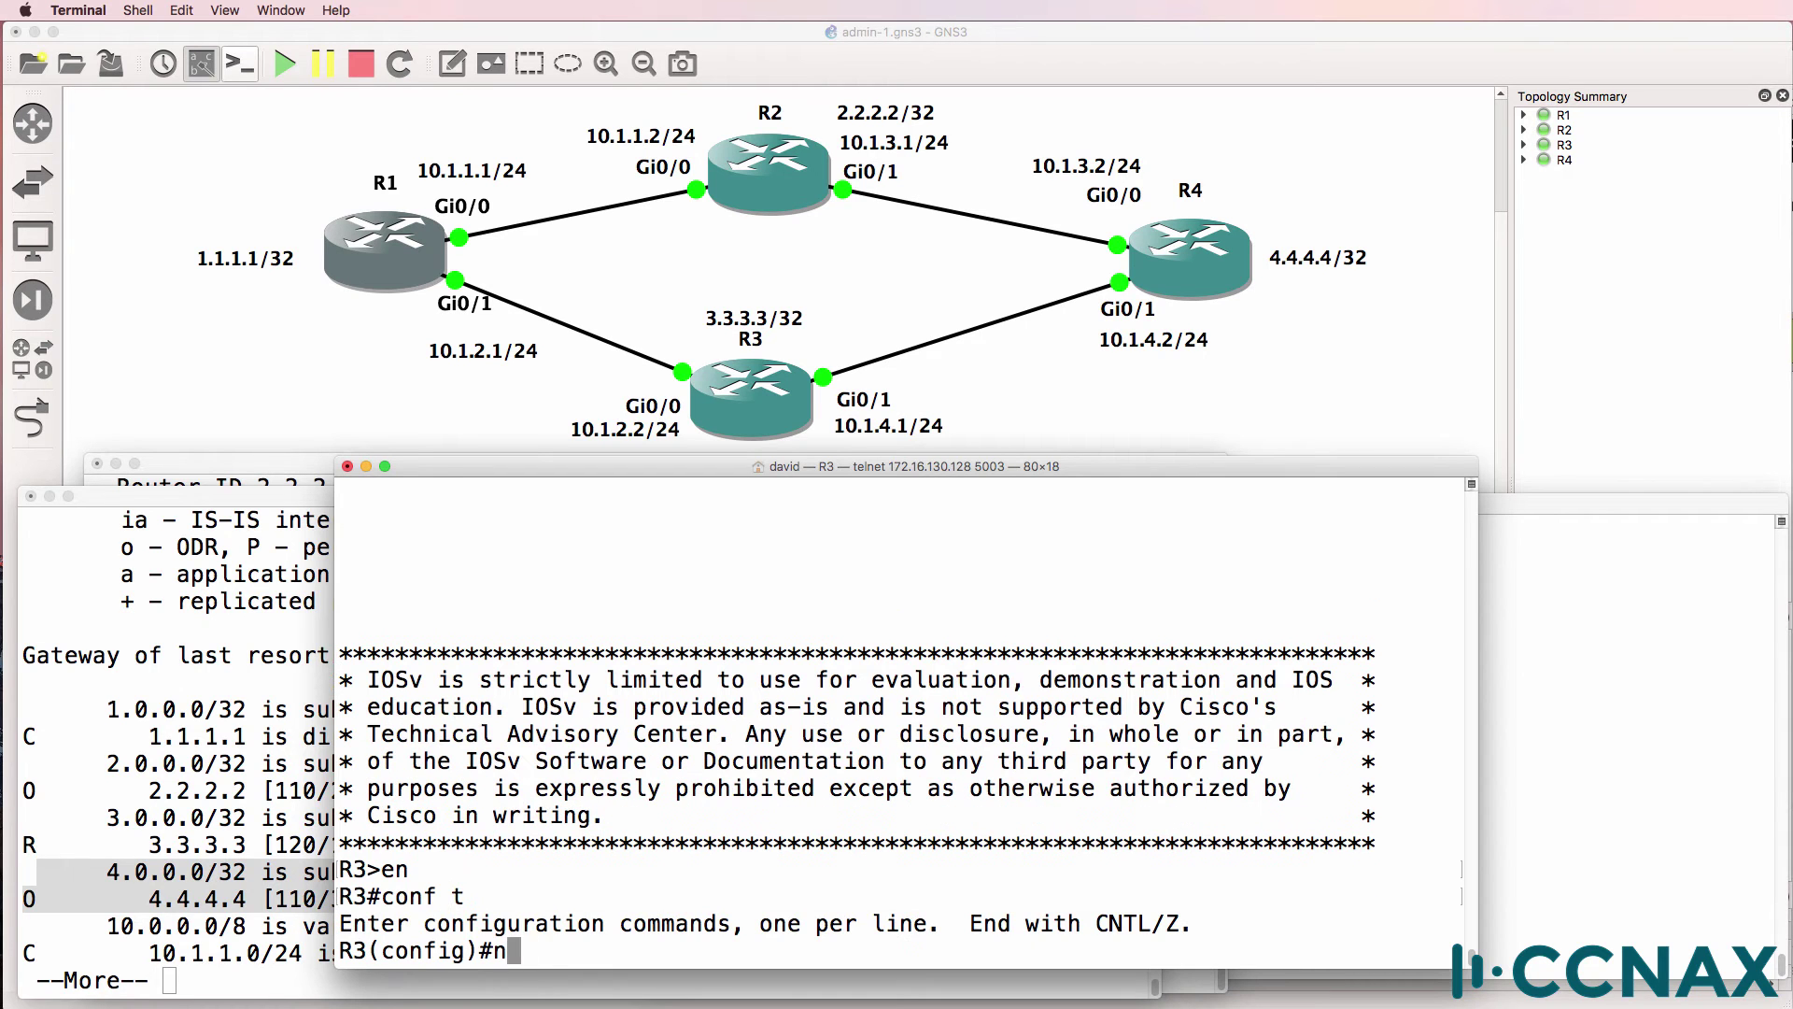
type("o router eigrp 1")
key("Return")
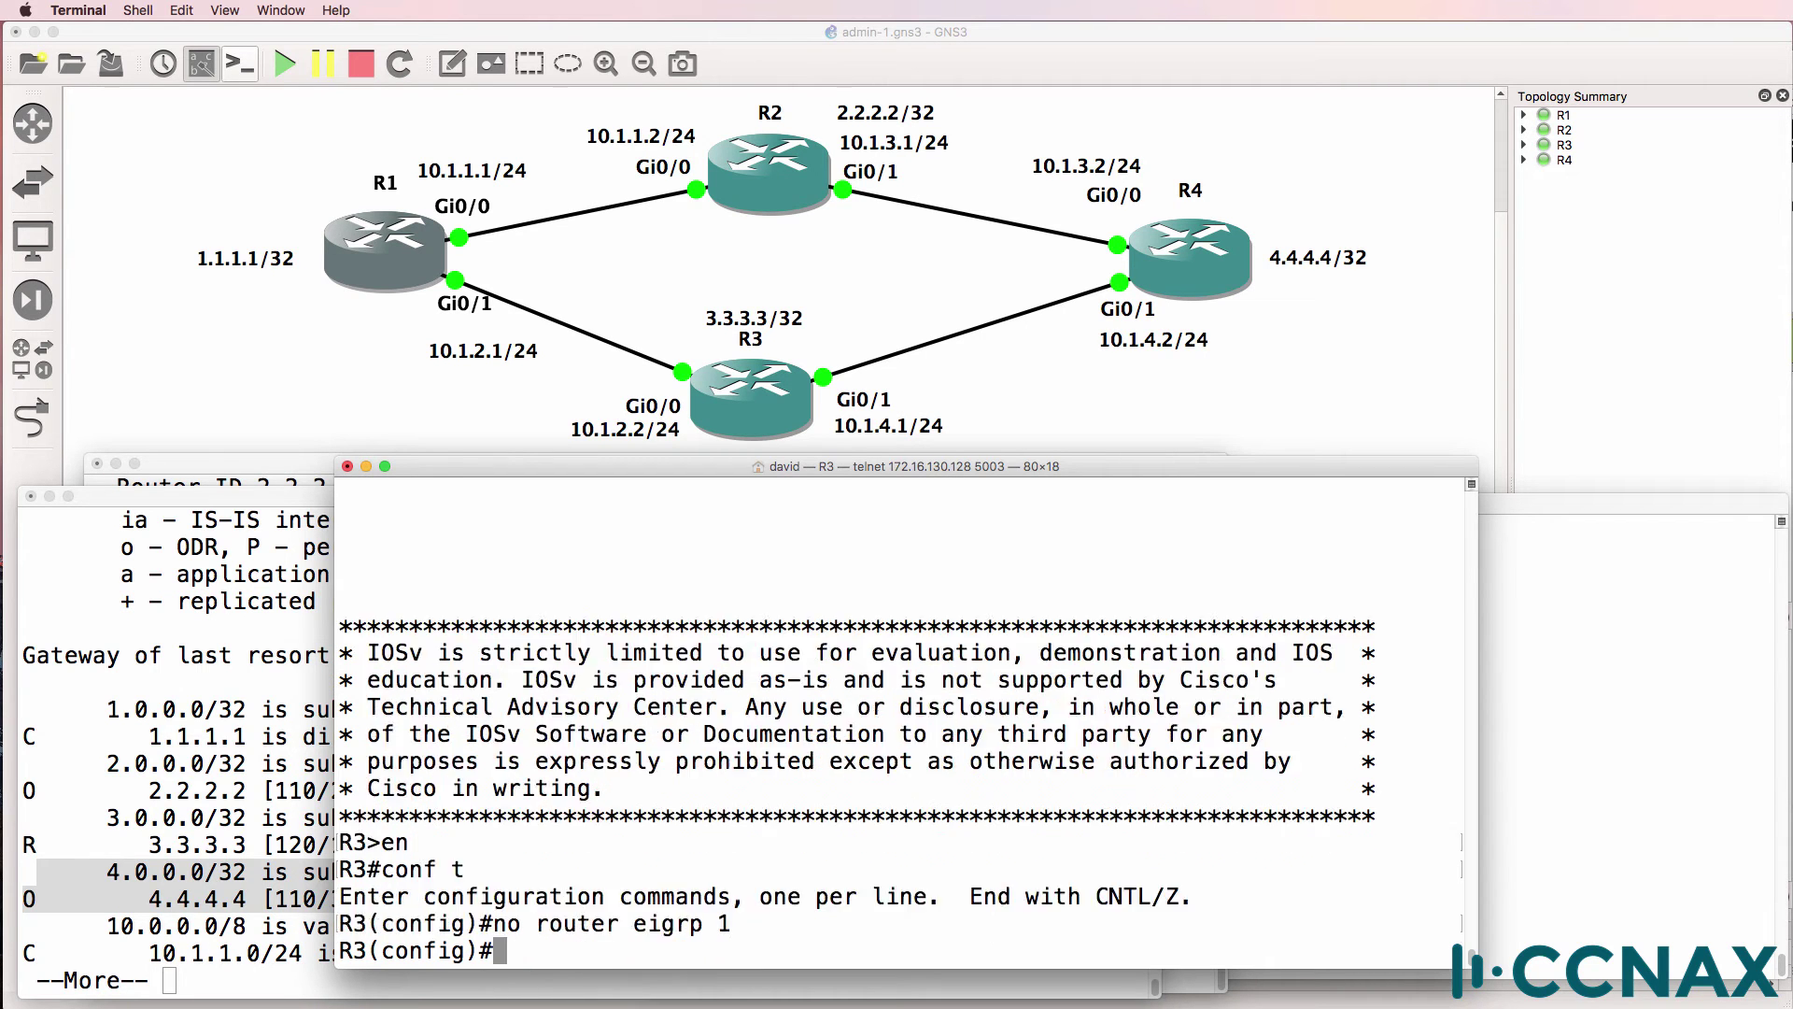
type("end")
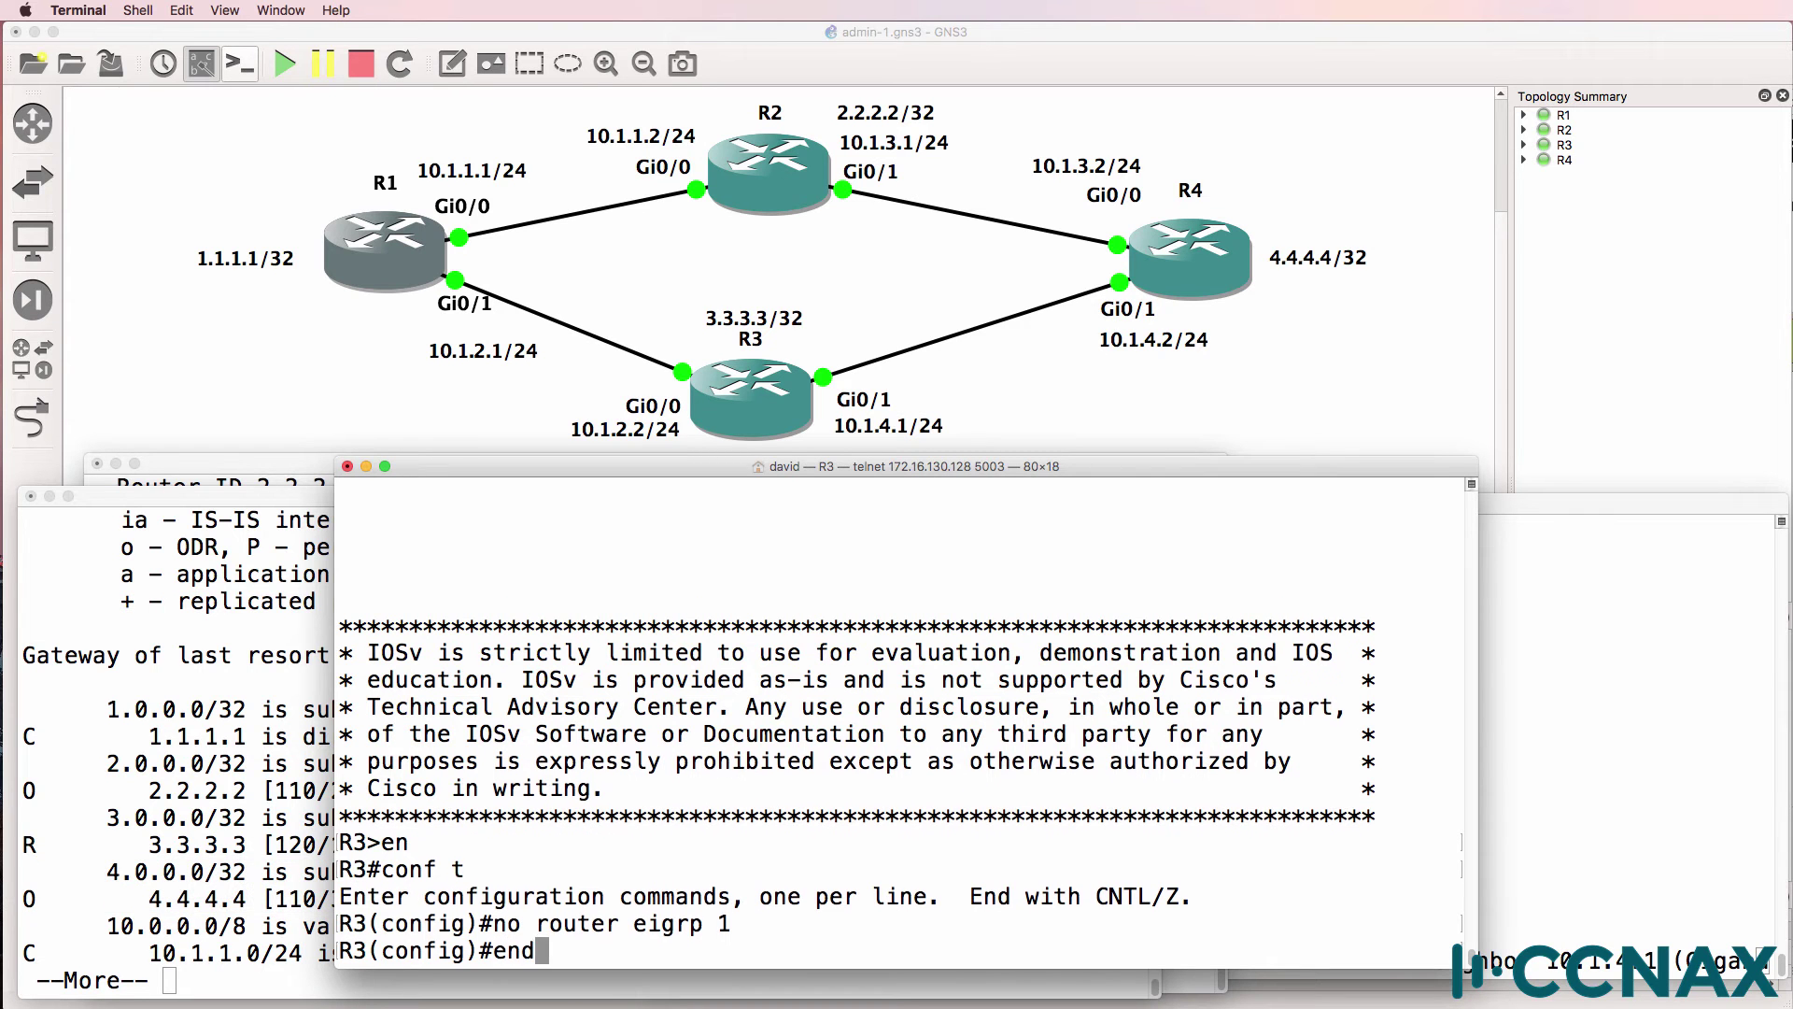
key("Return")
List R3's RIP database and protocol details, showing sources 10.1.2.1 and 10.1.4.2
type("sh ip rip")
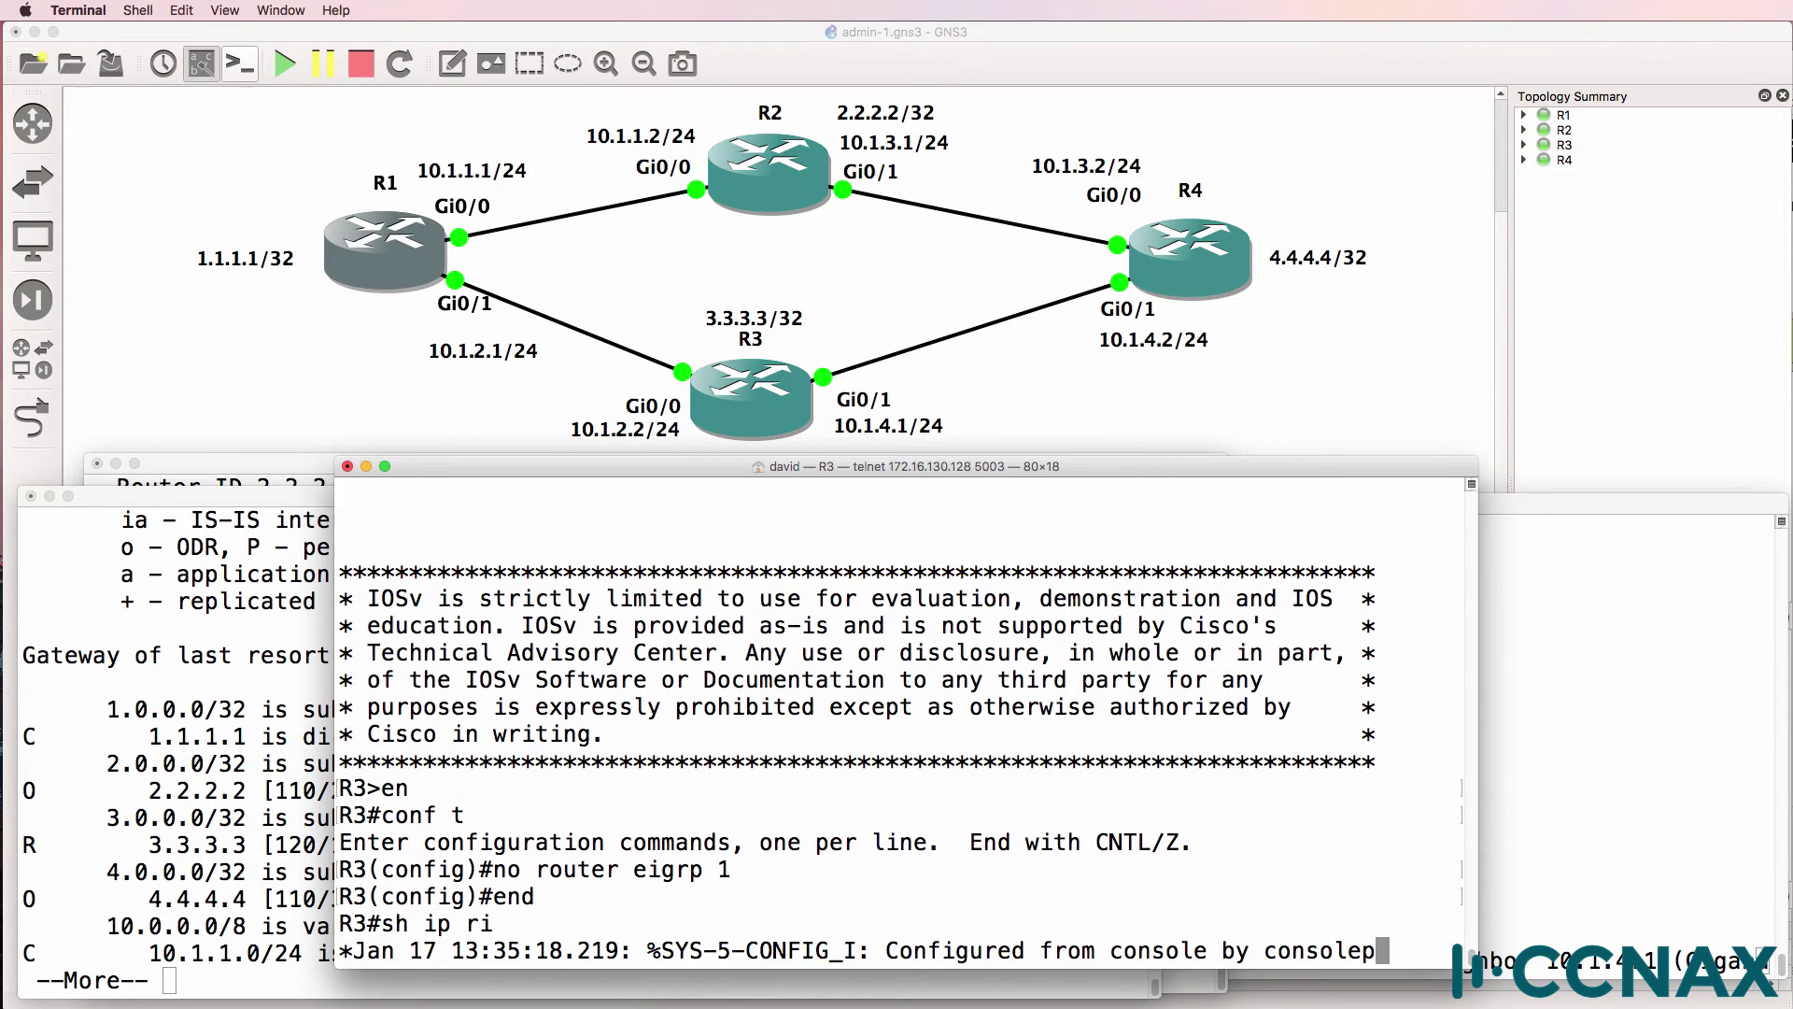
type(" d")
key("Tab")
key("Return")
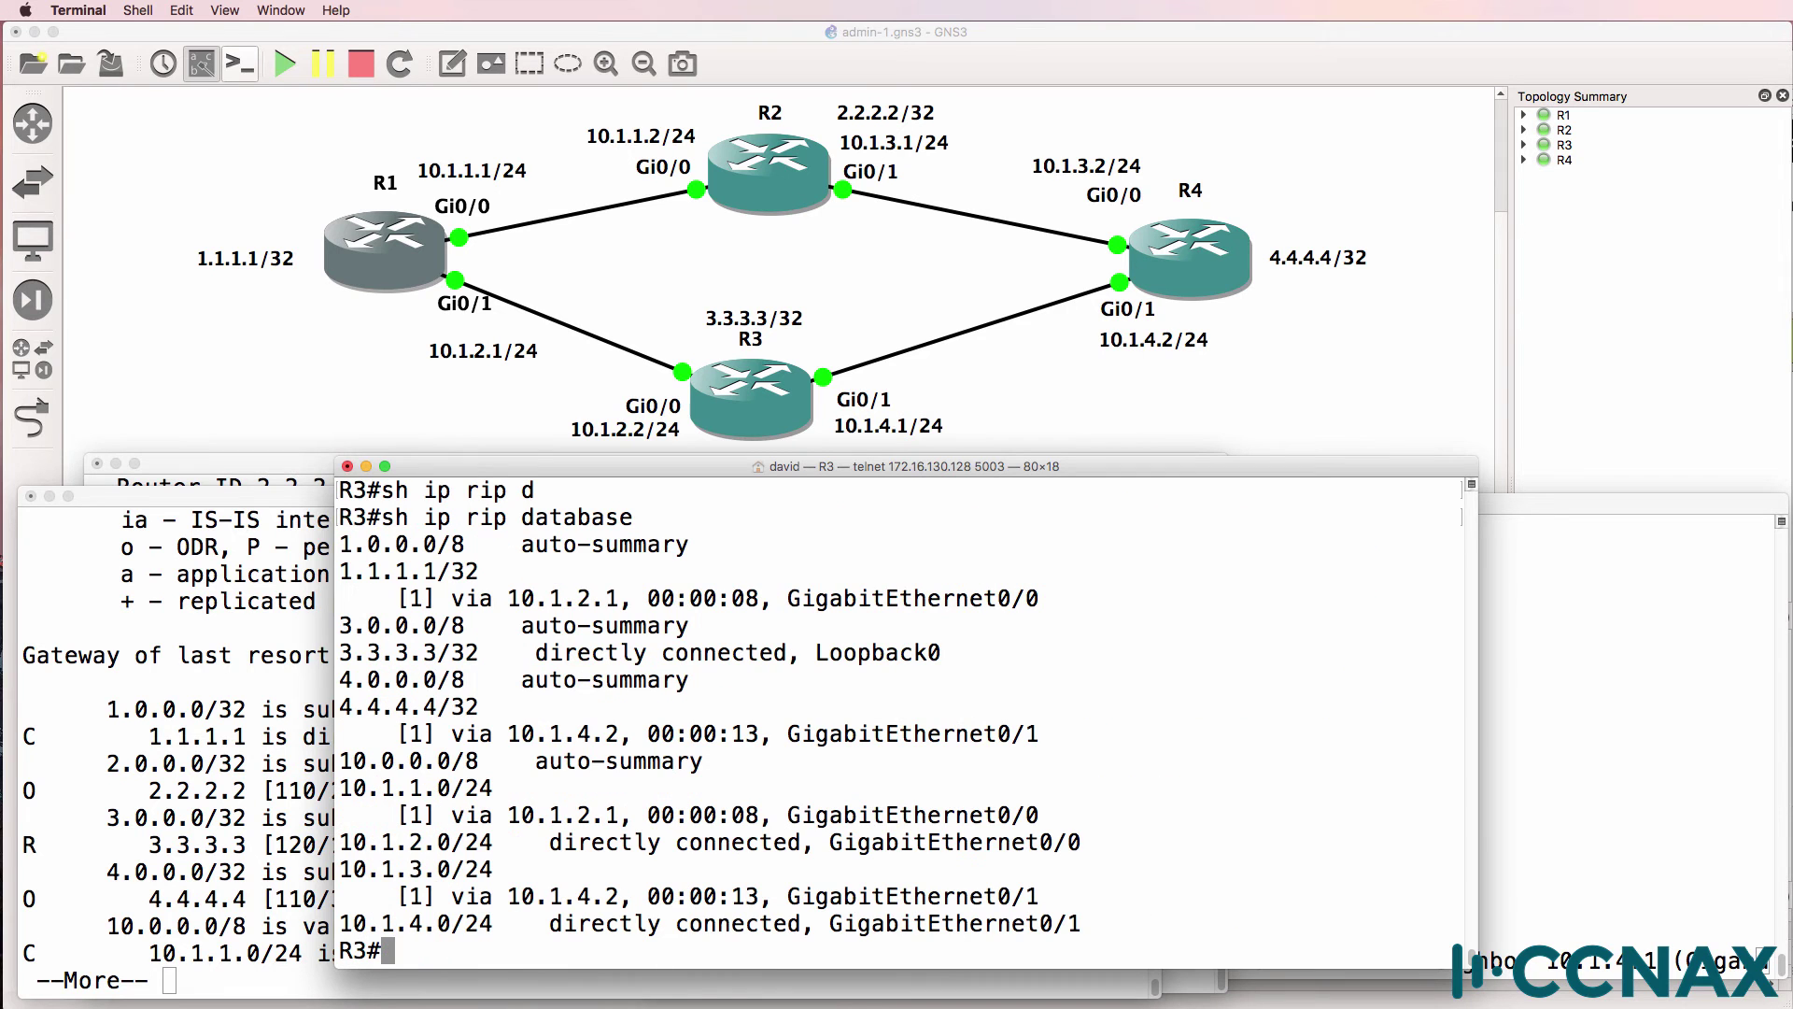
type("sh ip prot")
key("Return")
key("space")
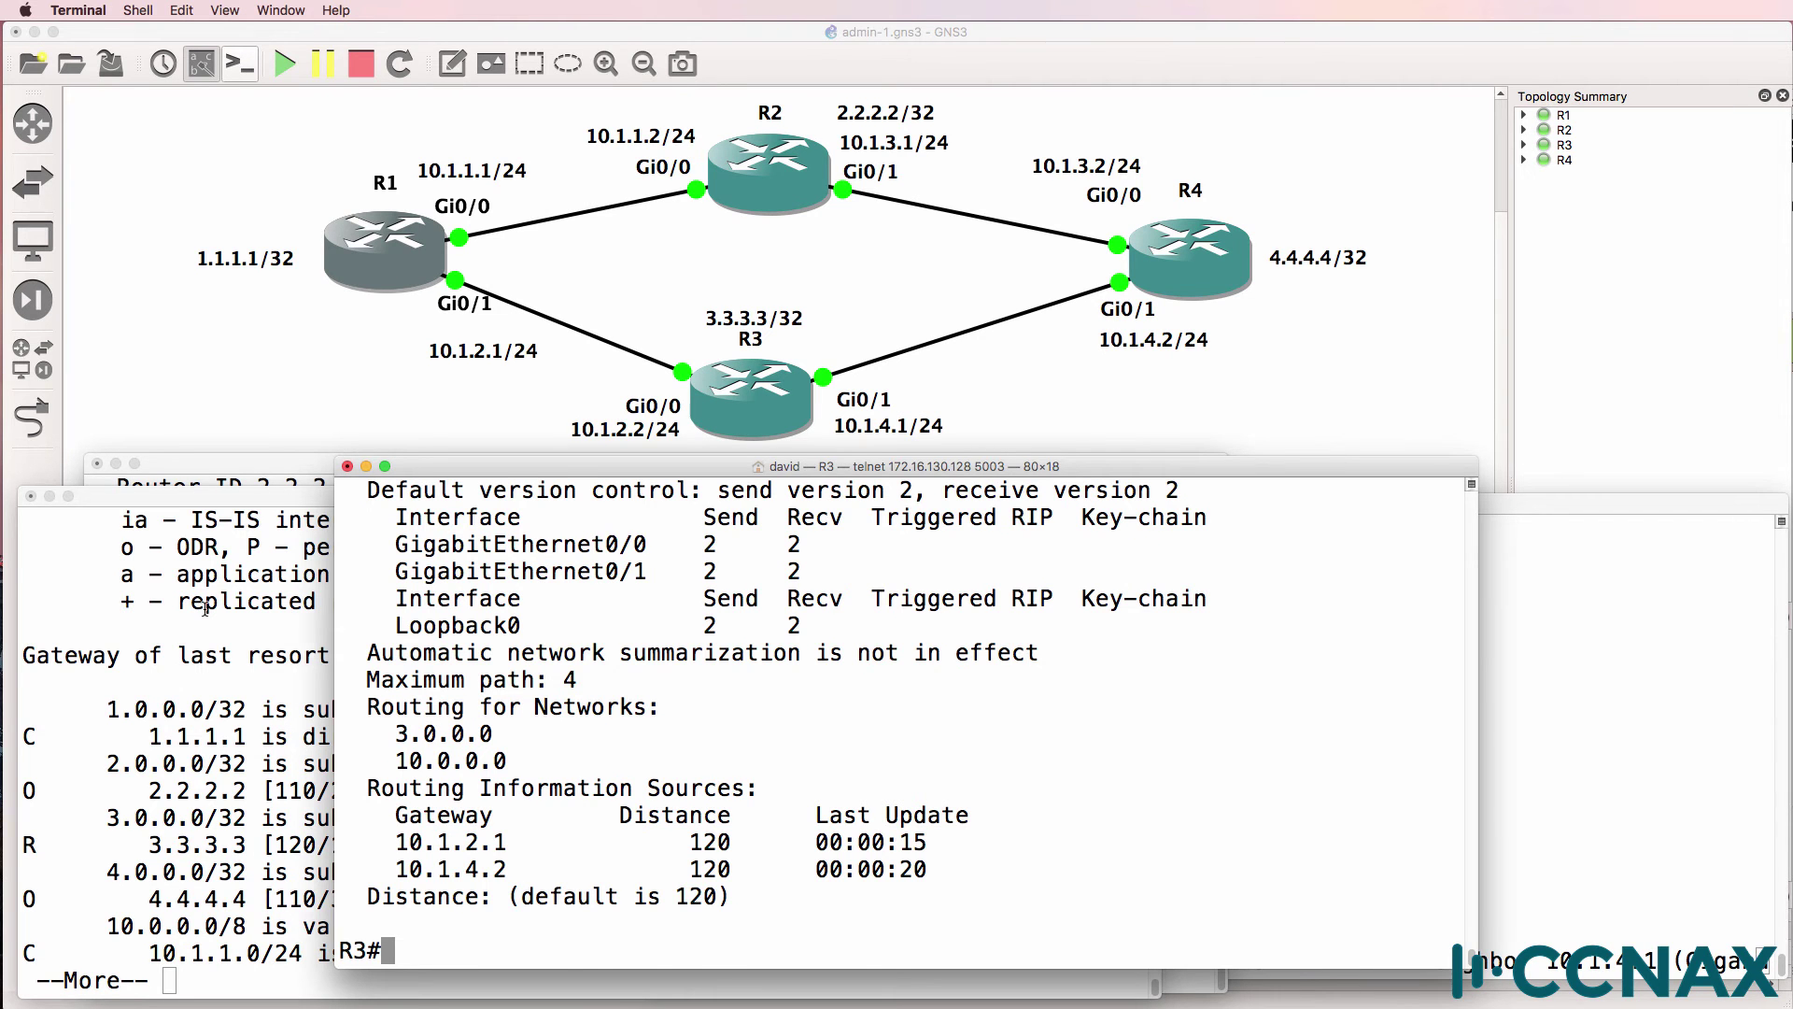
Back on R1's routing table, highlight the 3.0.0.0 RIP entry and the OSPF 4.4.4.4 route
key("super+grave")
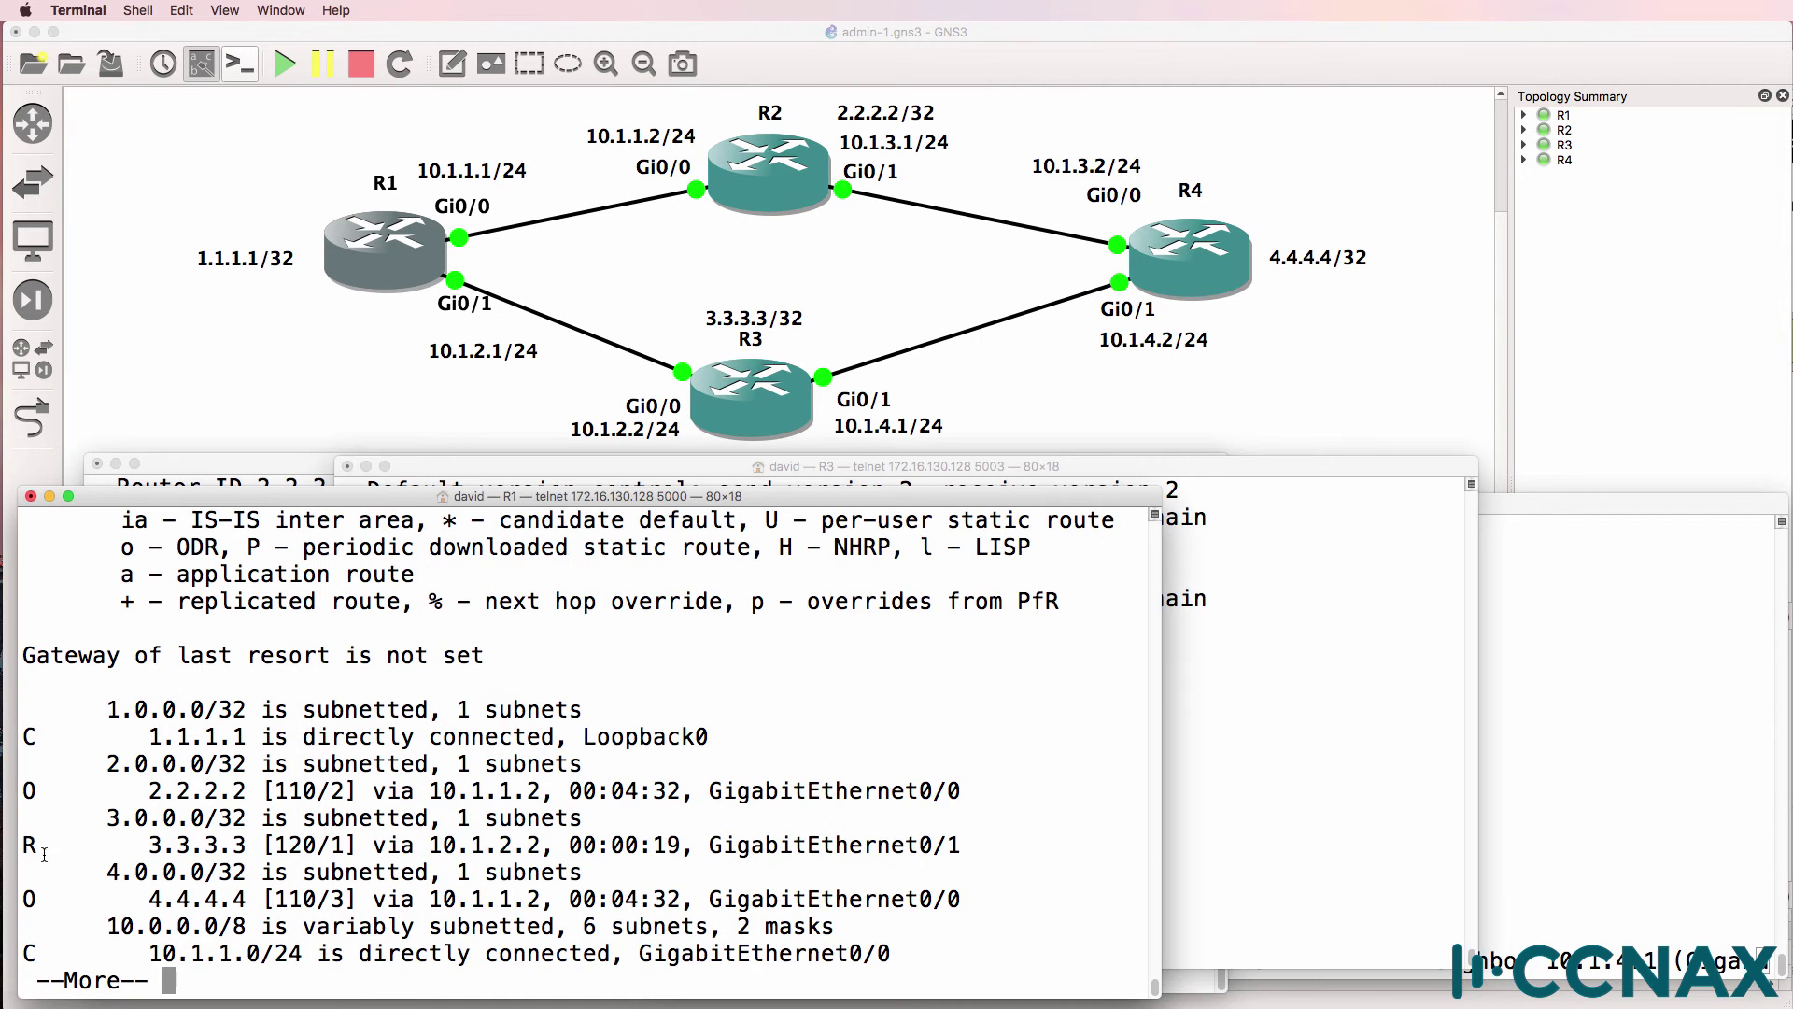
left_click_drag(28, 846, 996, 847)
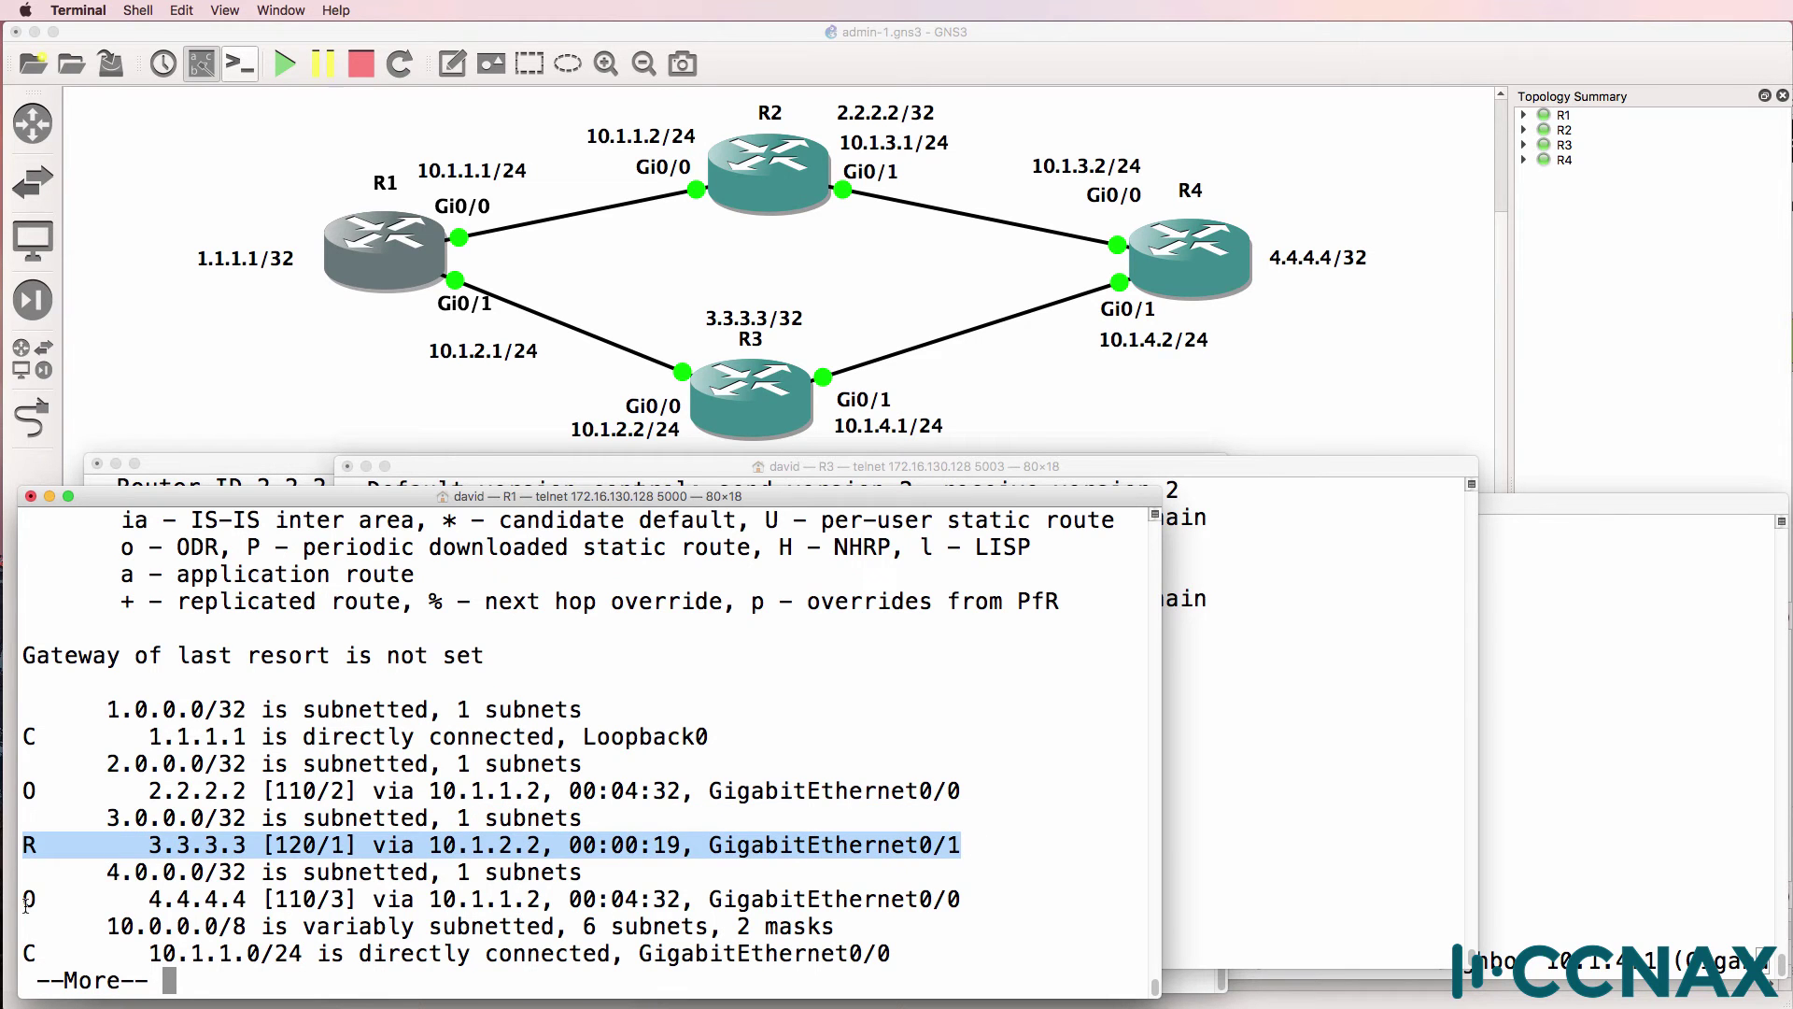
left_click_drag(26, 902, 1014, 905)
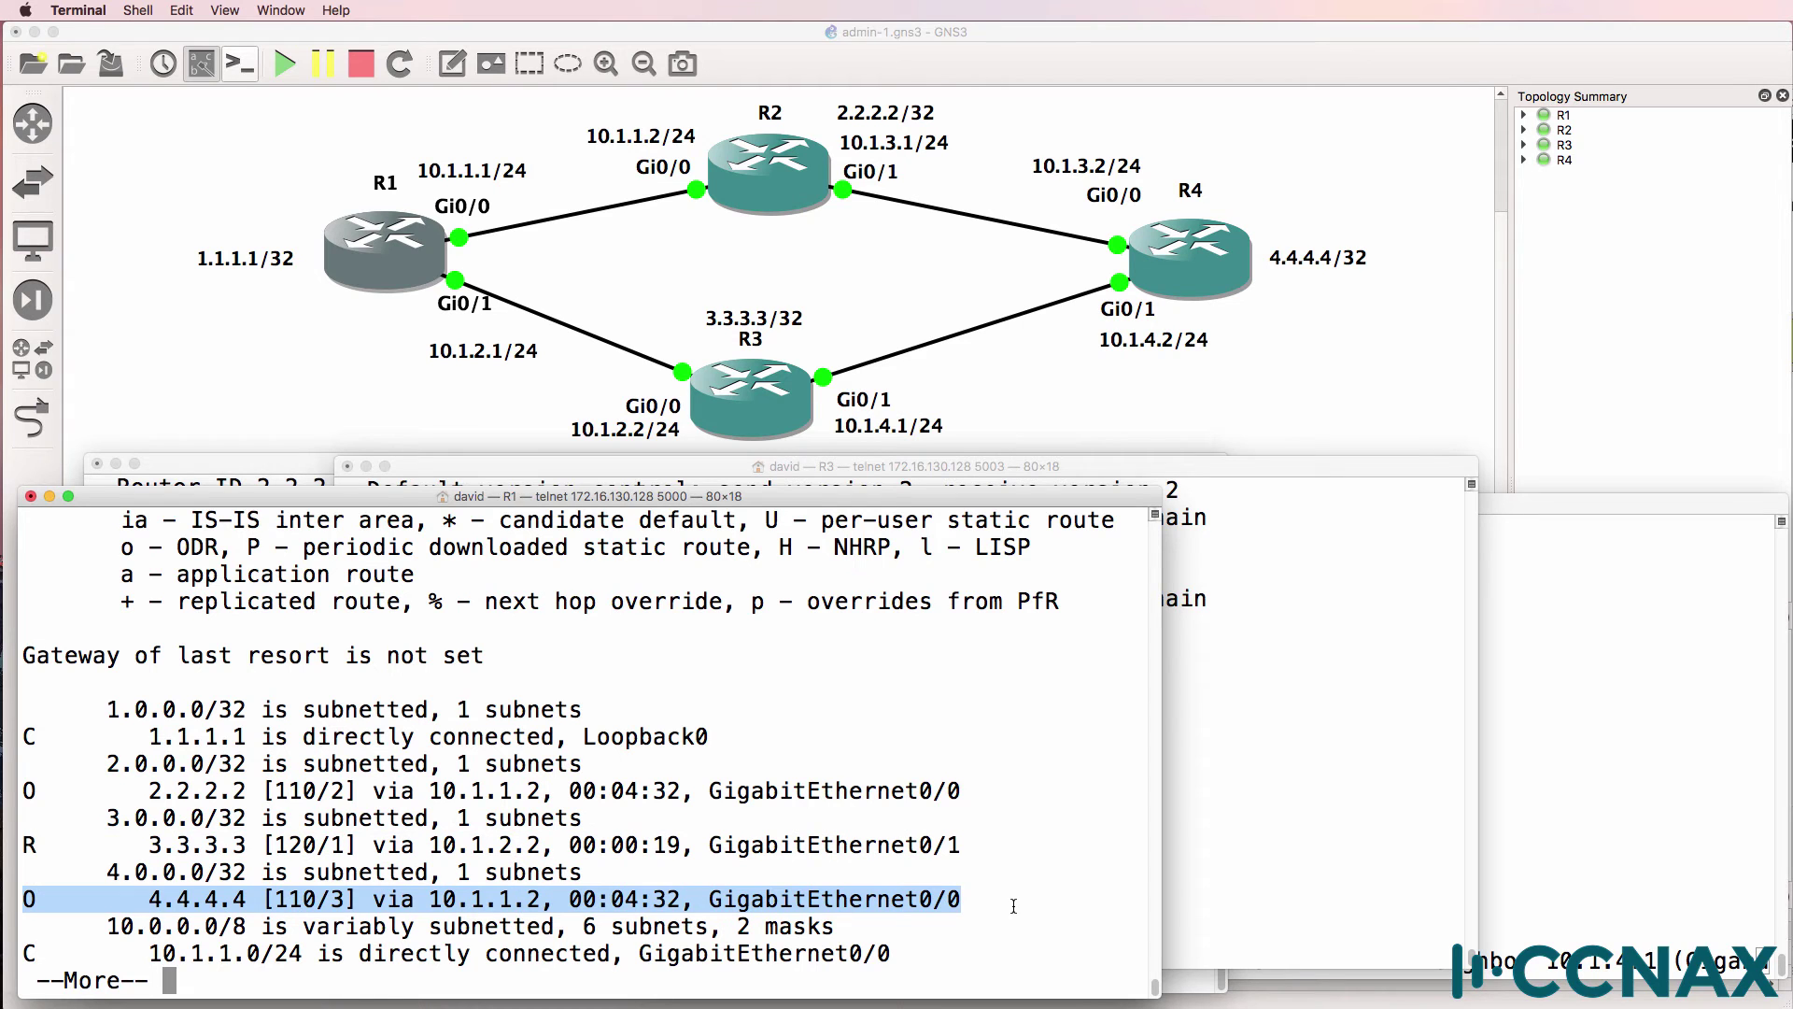
Remove the OSPF 1 process from R1 with 'no router ospf 1'
type("q")
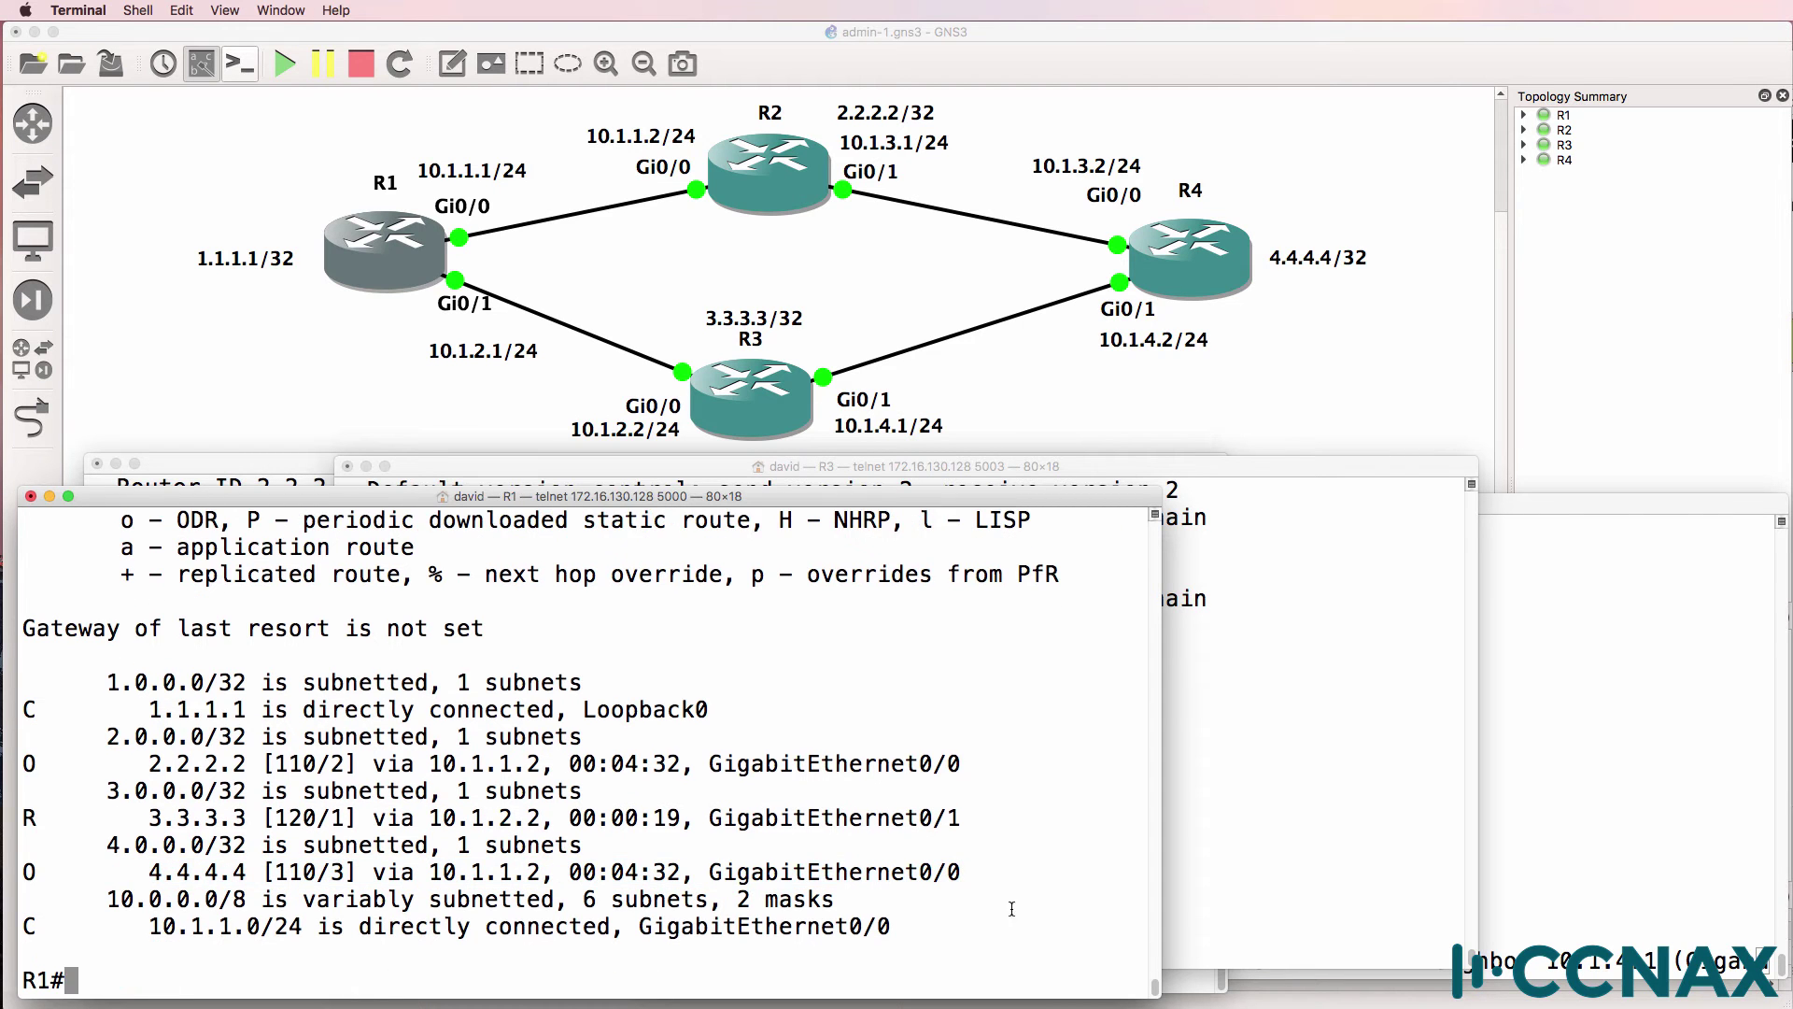
type("conf t")
key("Return")
type("no router ospf 1")
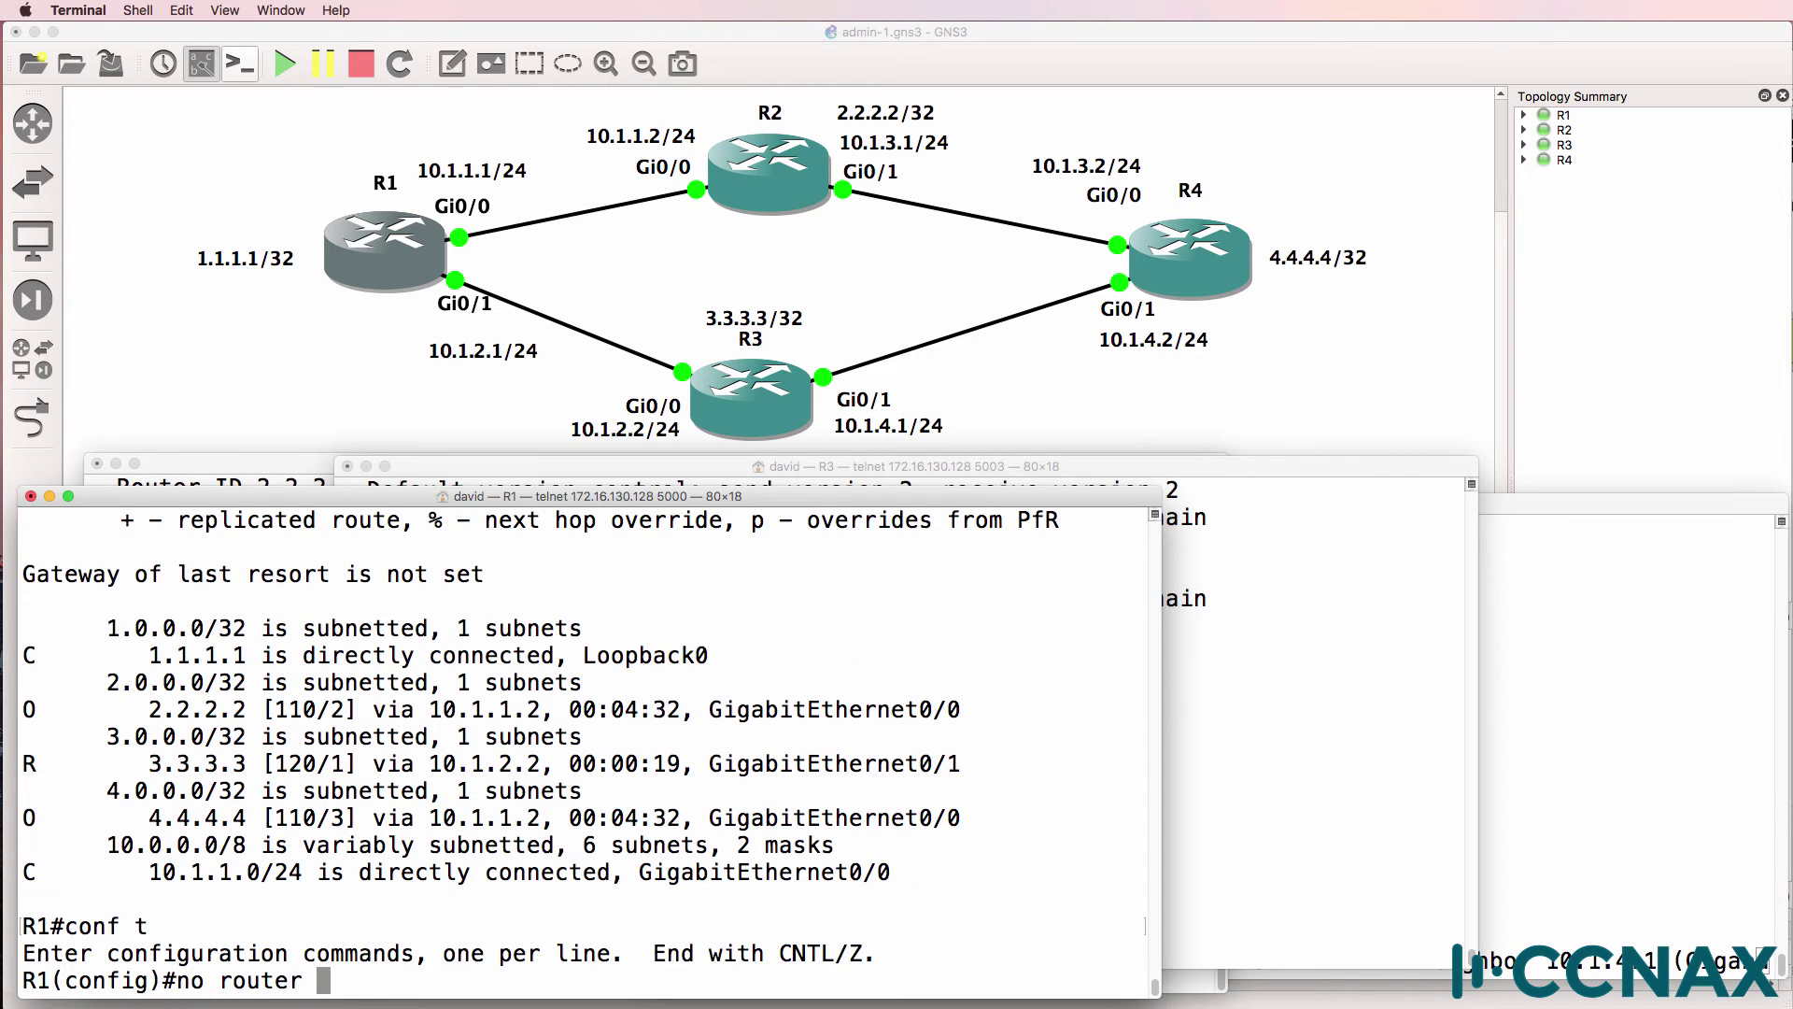
key("Return")
type("end")
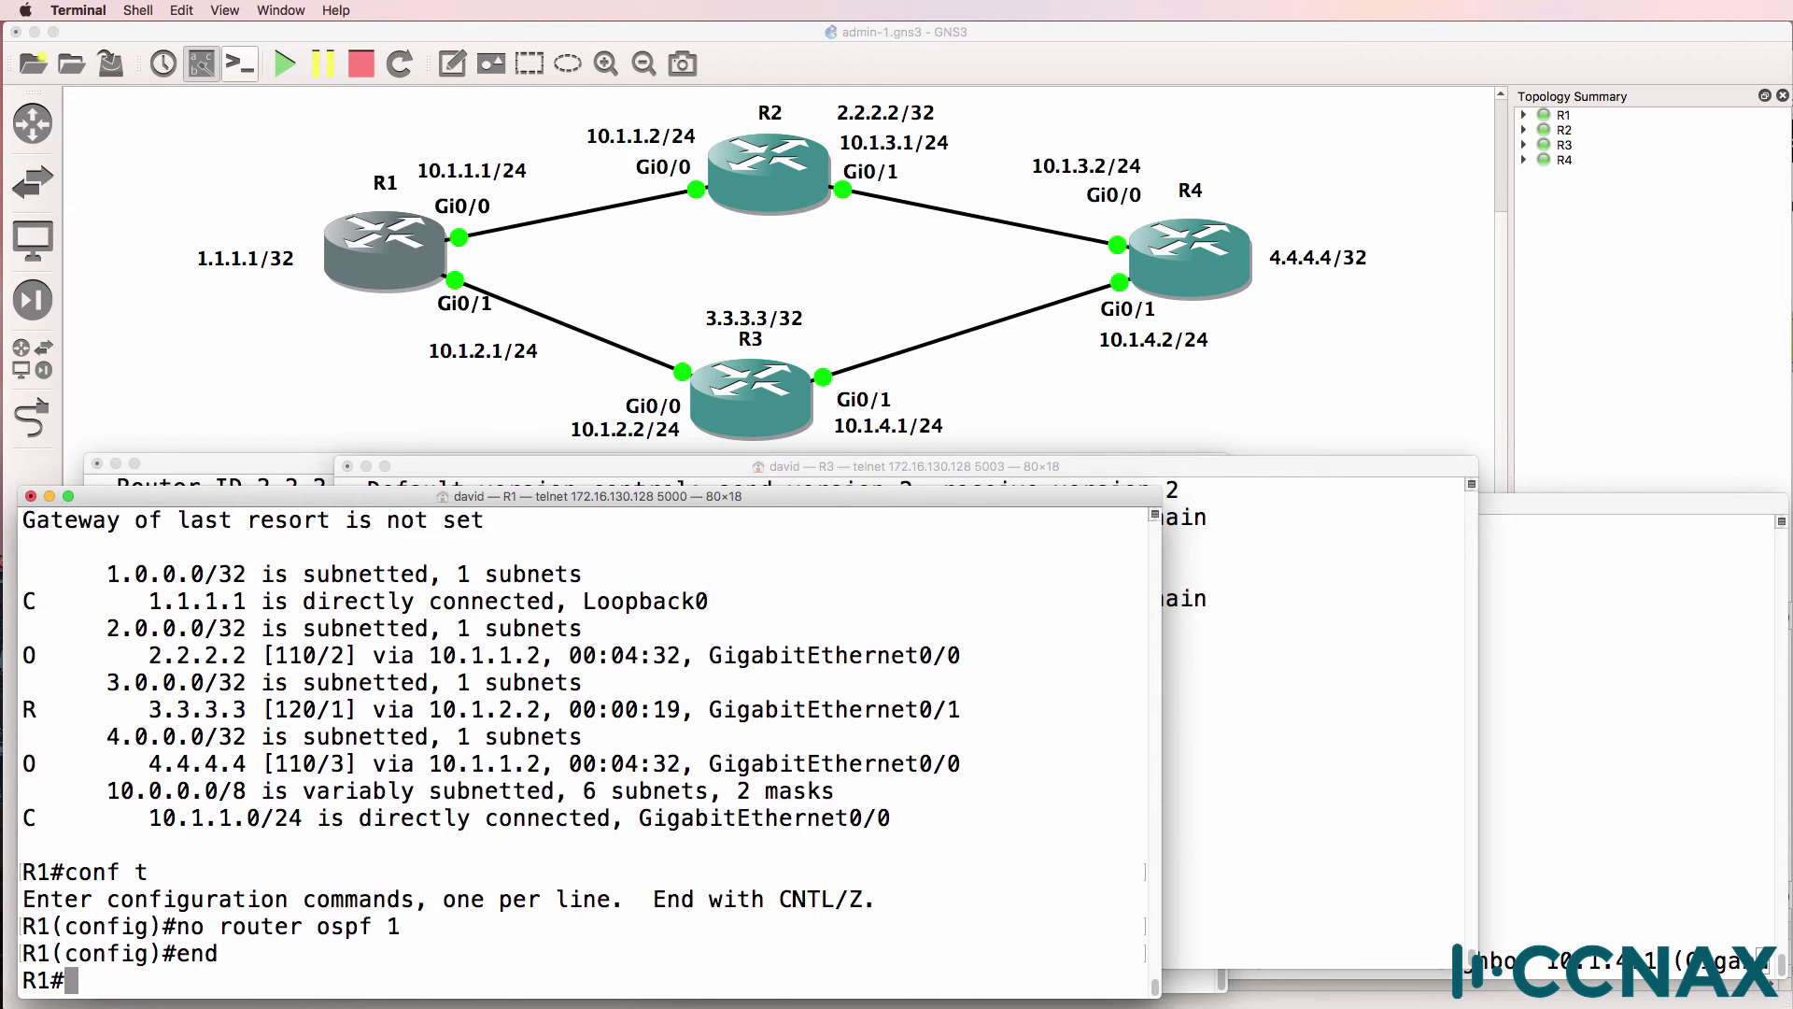
key("Return")
Display R1's routing table and refresh it after OSPF is removed
type("sh ip ")
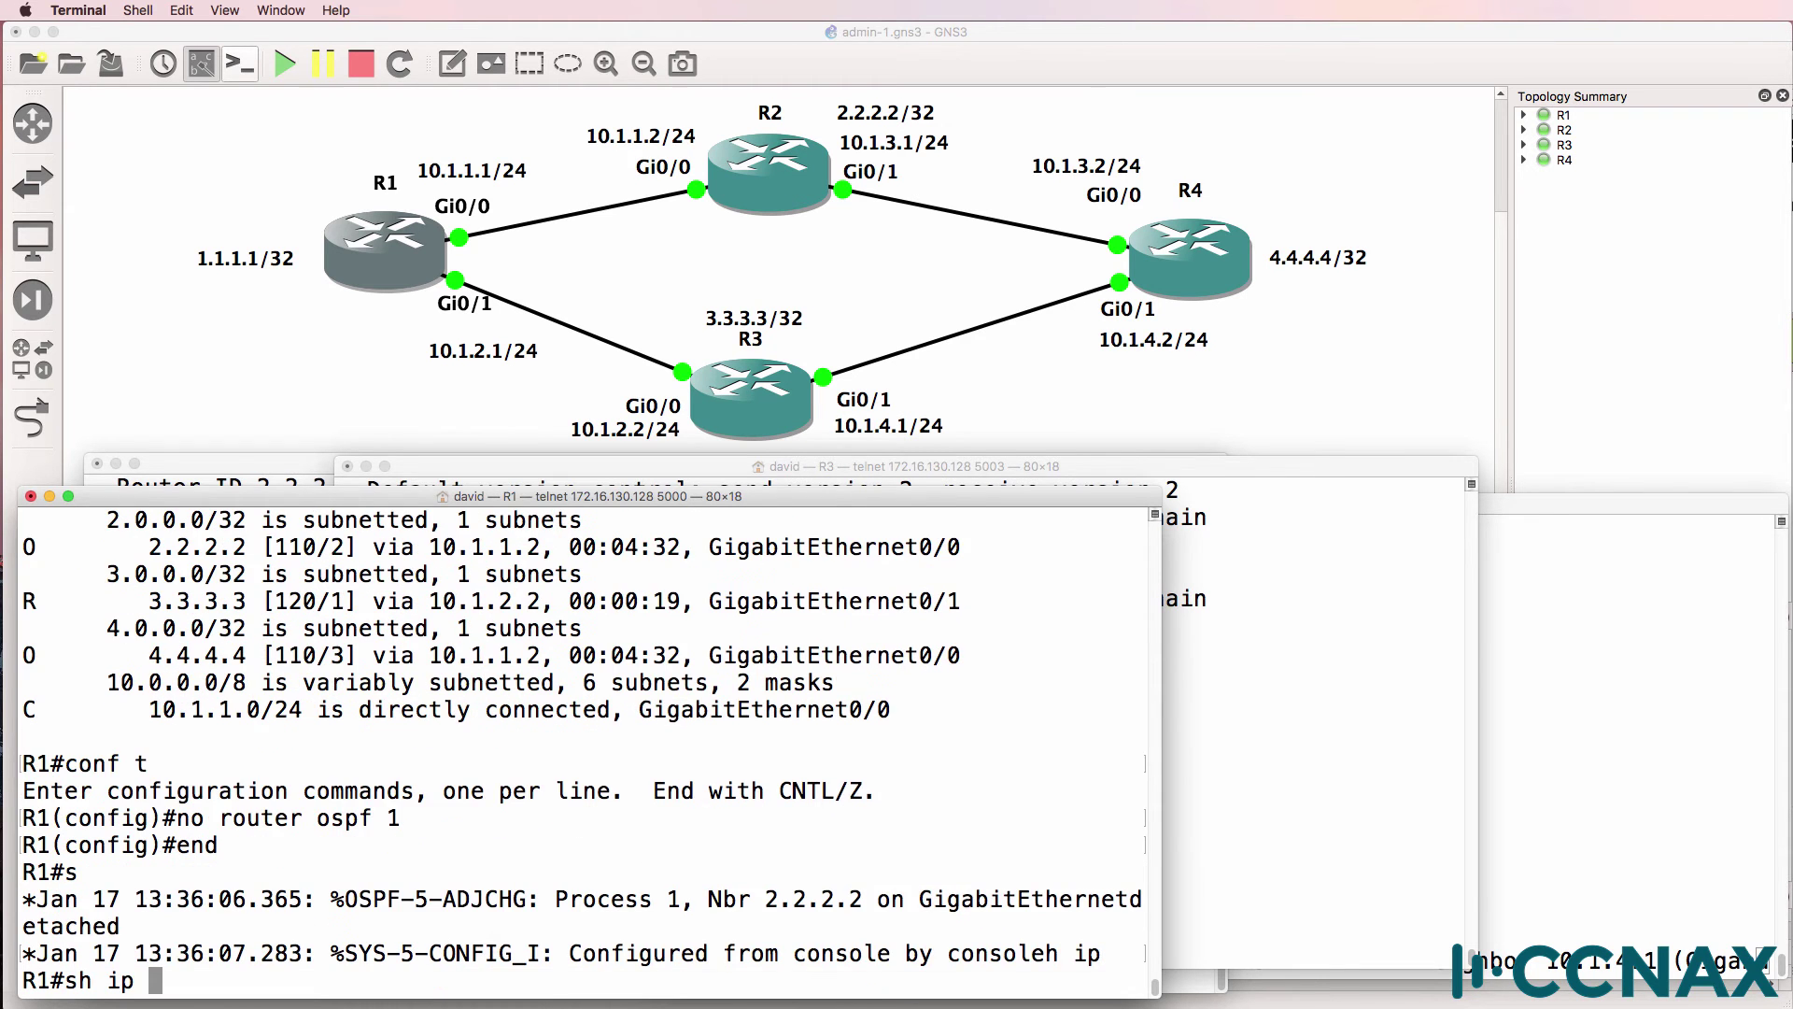
type("route")
key("Return")
key("Up")
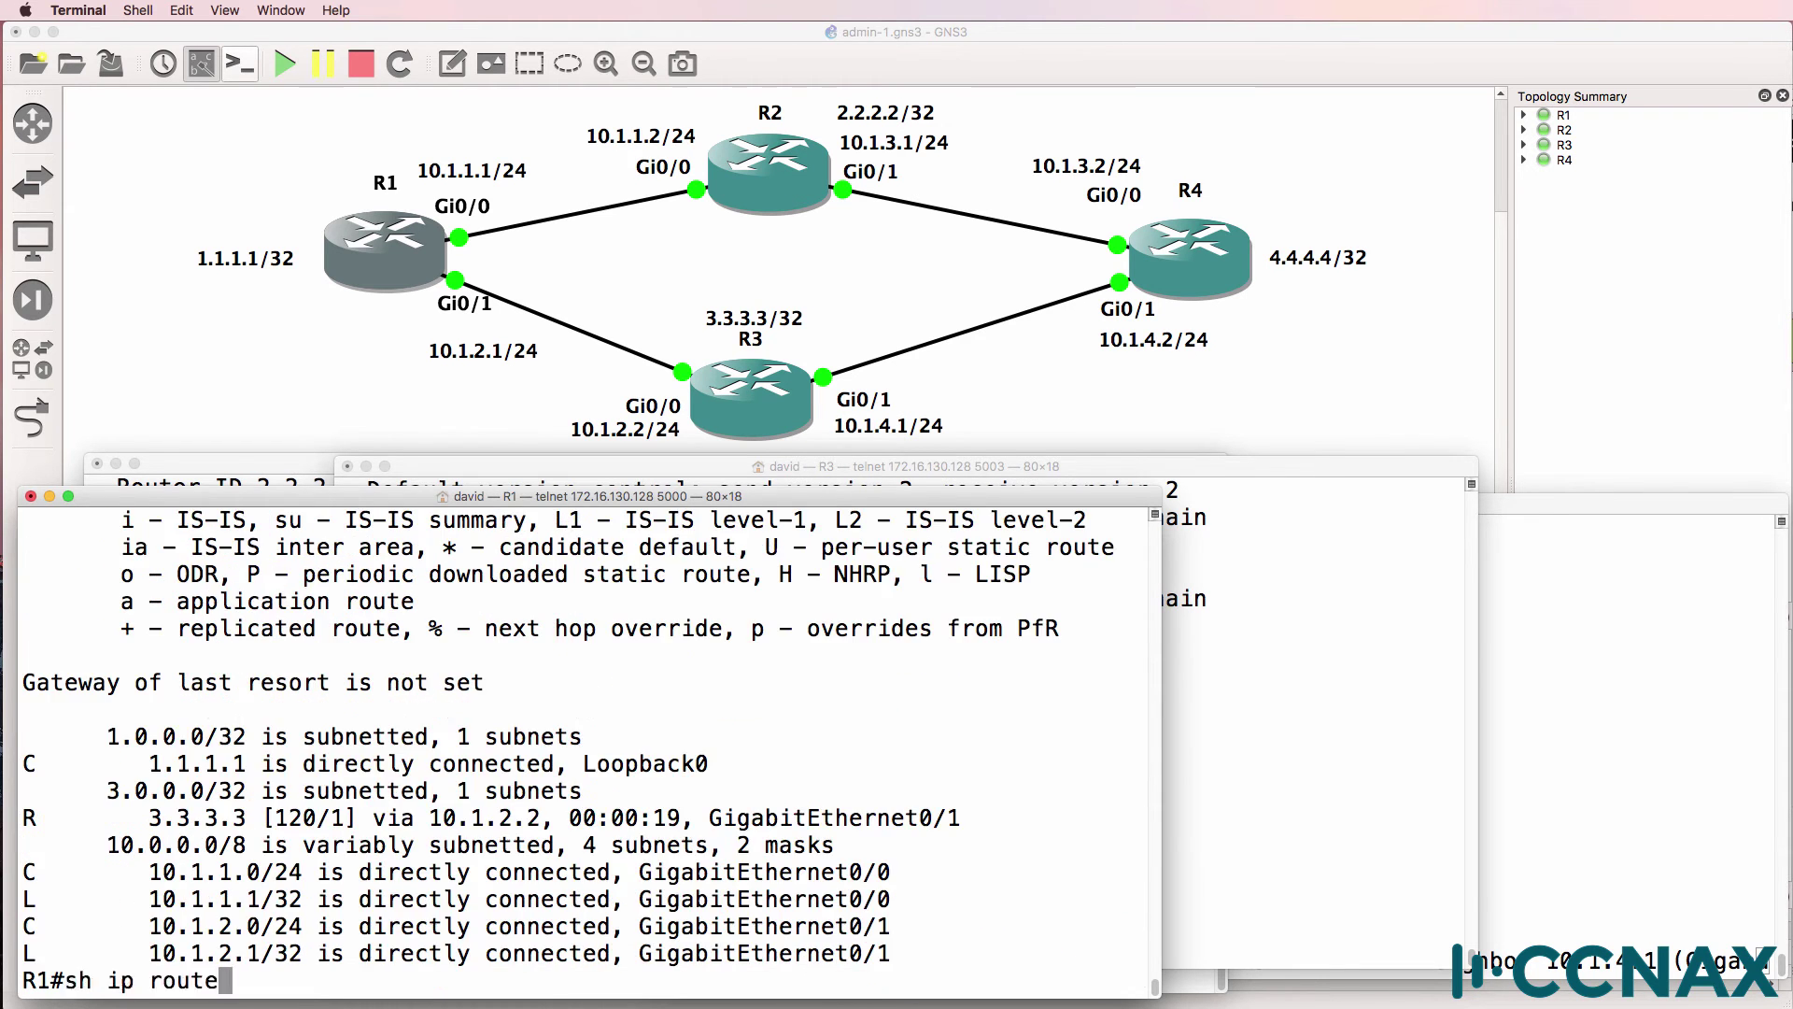
key("Return")
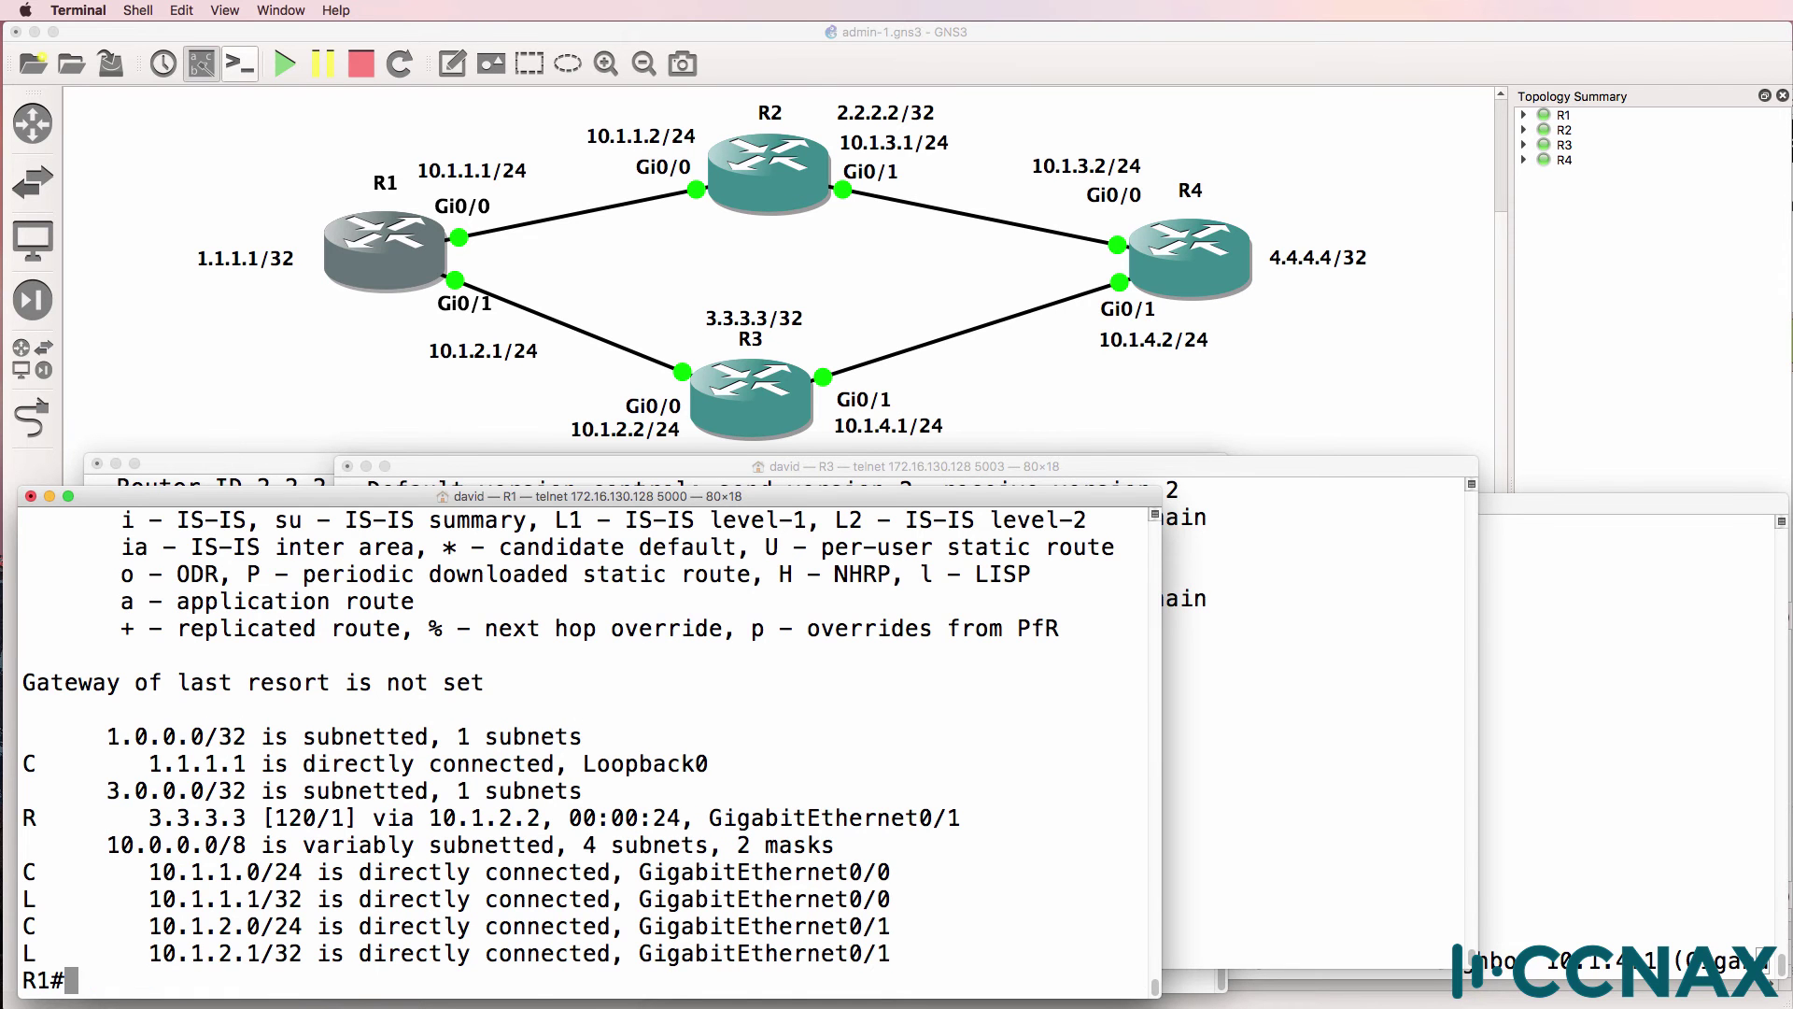
Show R3's routing table and highlight its RIP route to 4.4.4.4 via 10.1.4.2
left_click(1333, 665)
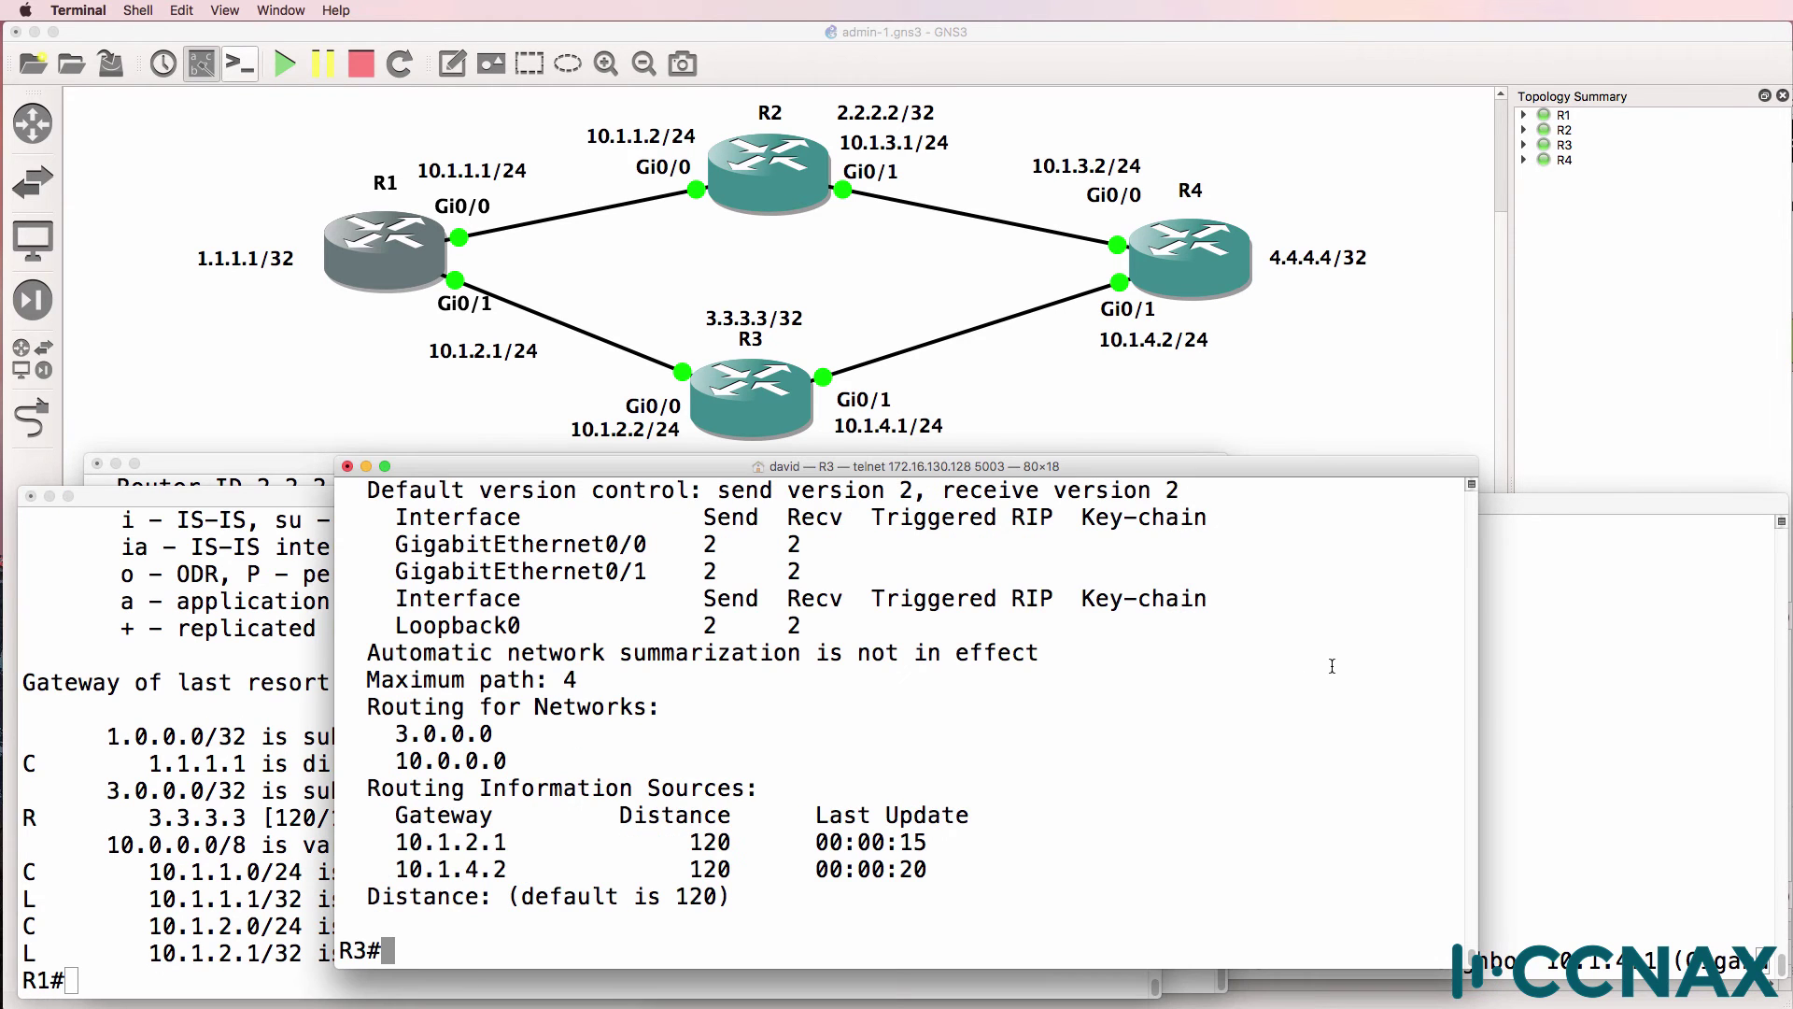
type("sh ip route")
key("Return")
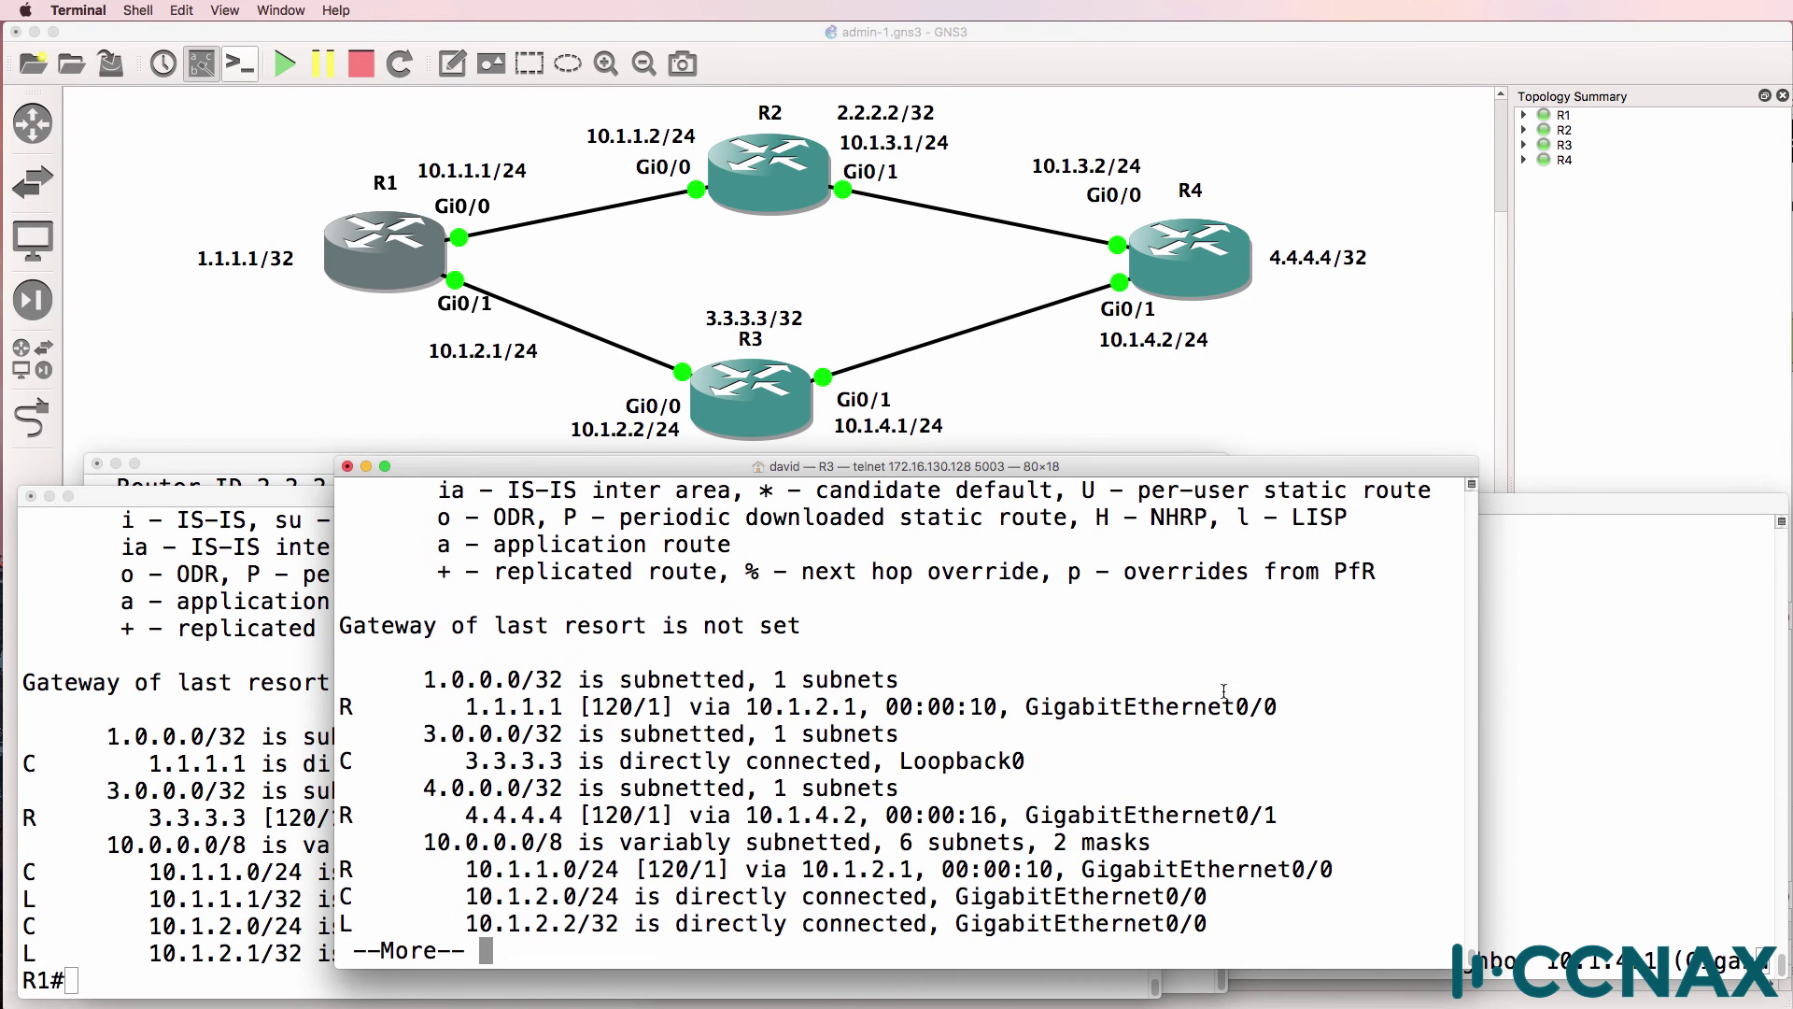
left_click_drag(354, 797, 1457, 820)
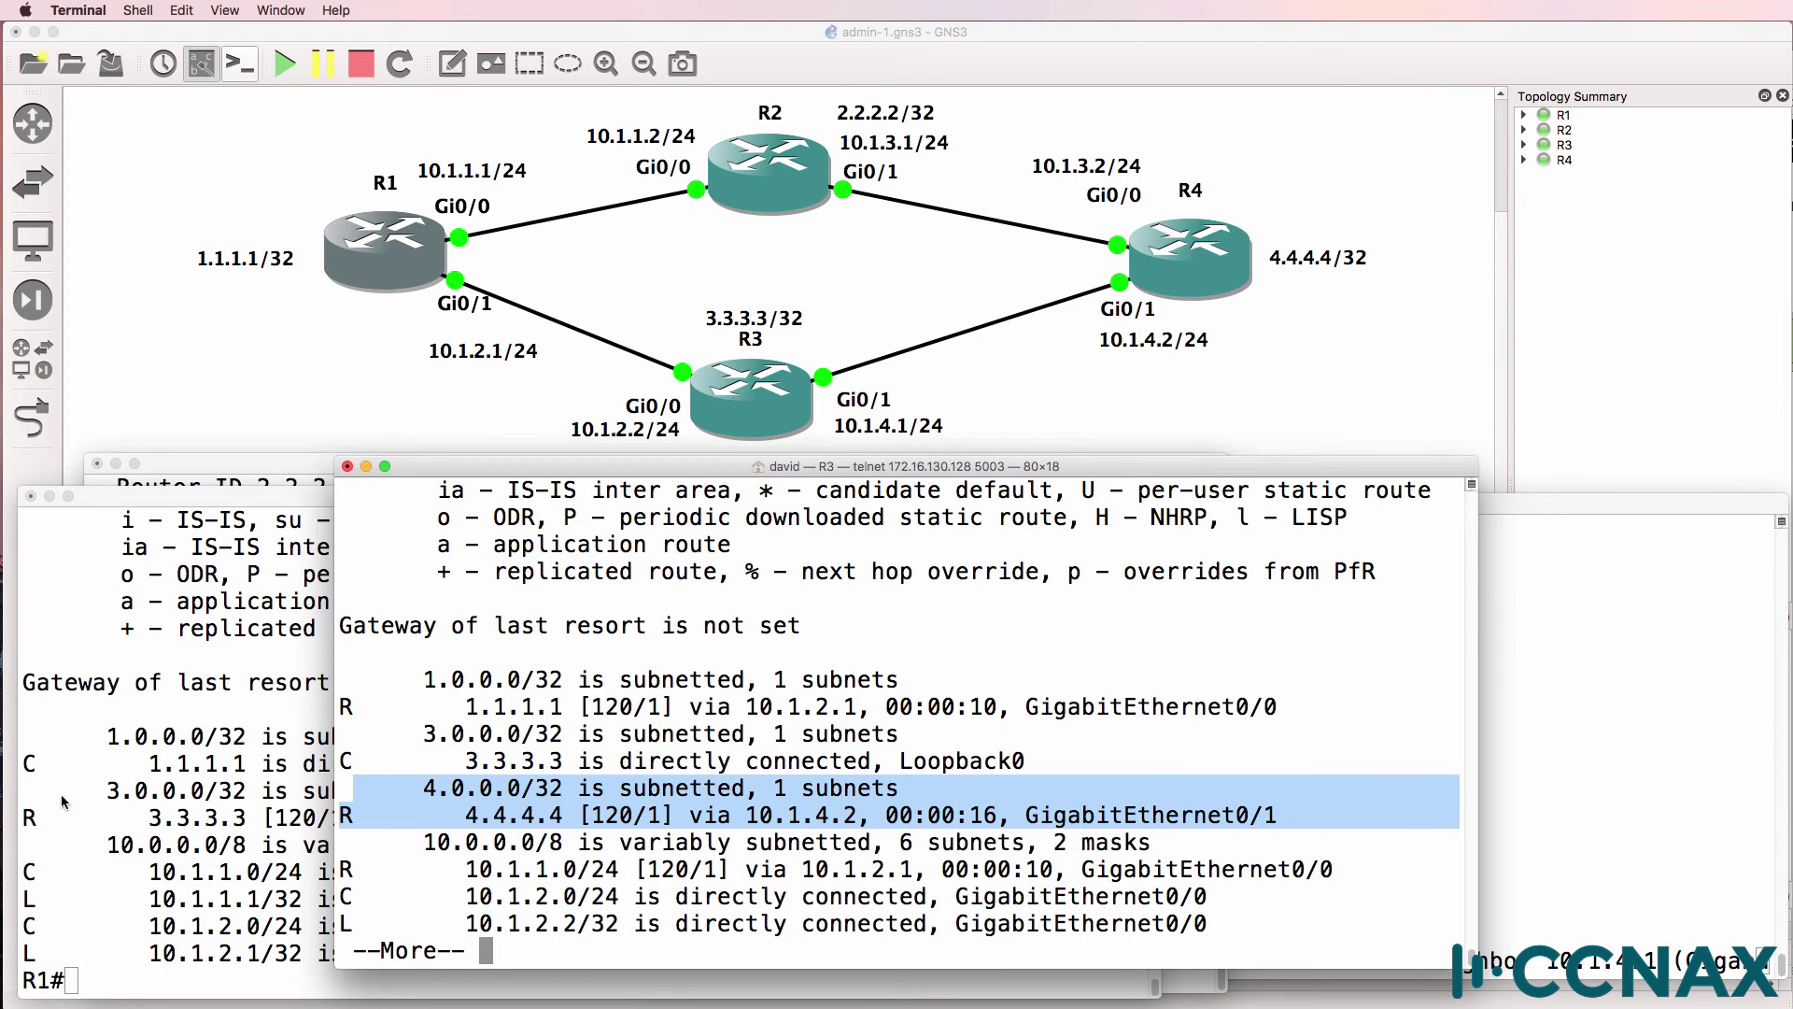
Recheck R1's table and highlight 4.4.4.4 now learned by RIP [120/2] via 10.1.2.2
left_click(225, 810)
type("sh ip route")
key("Return")
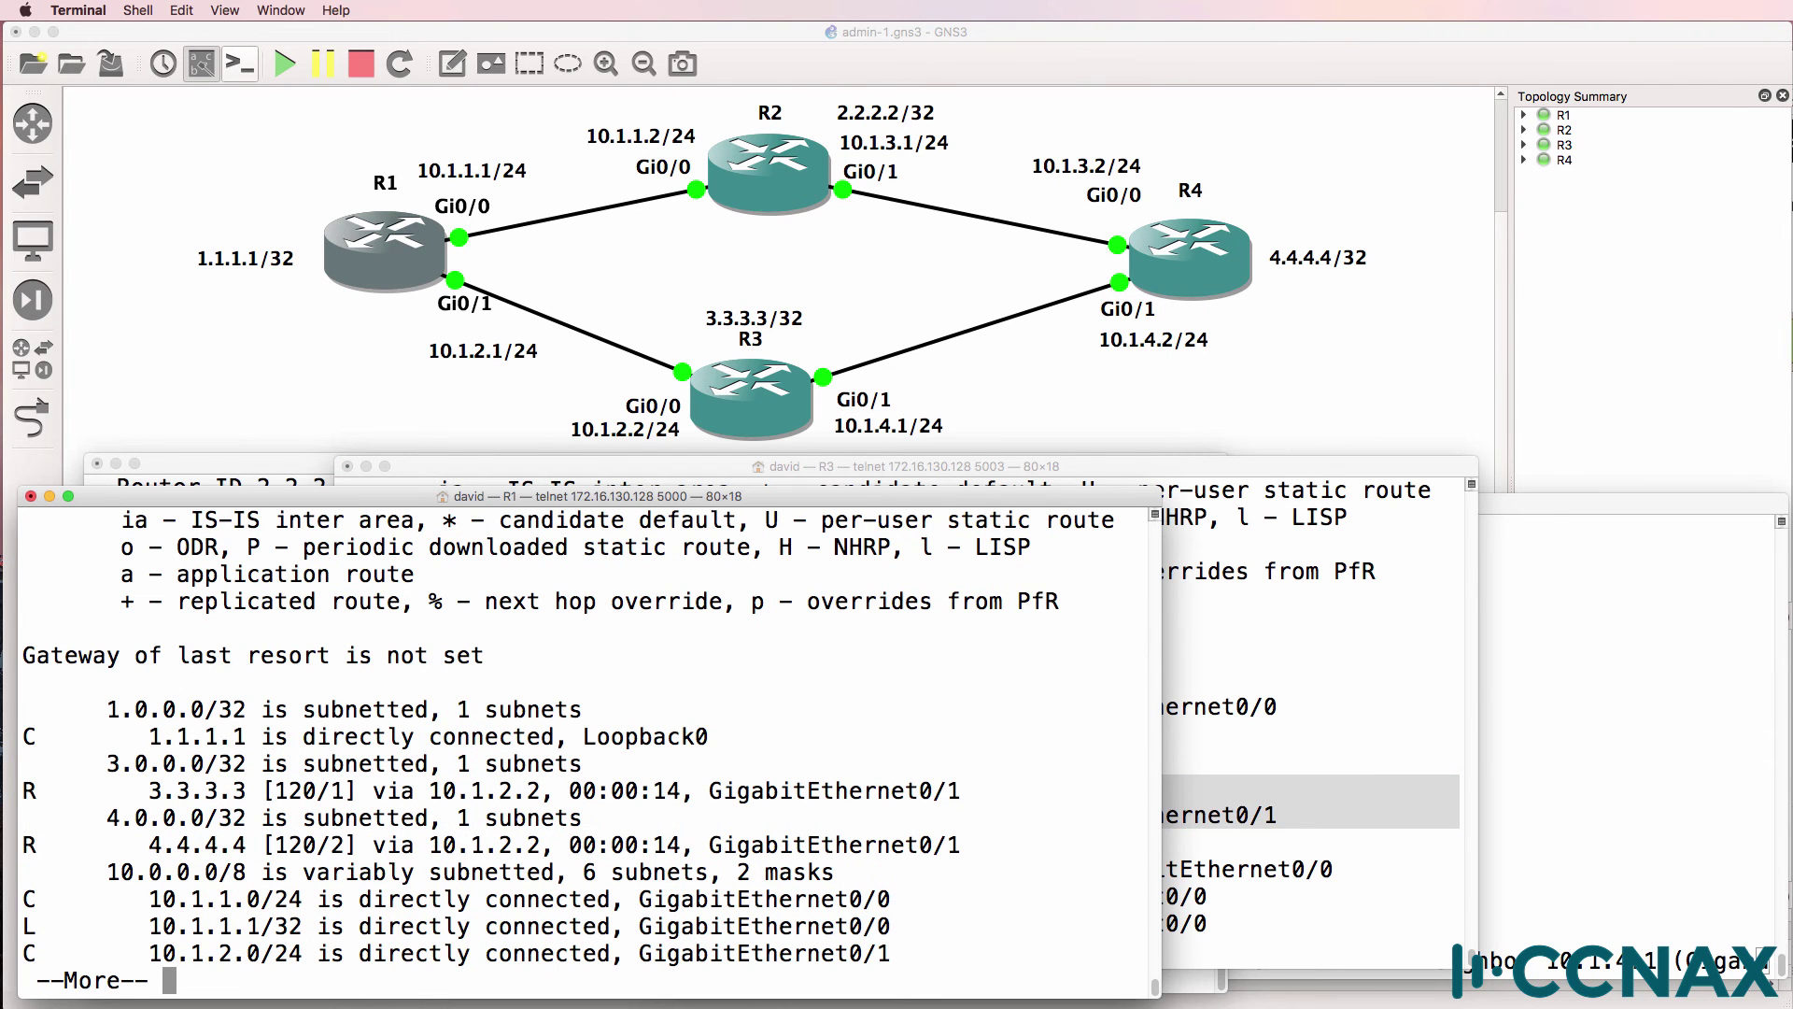
left_click_drag(37, 811, 1047, 847)
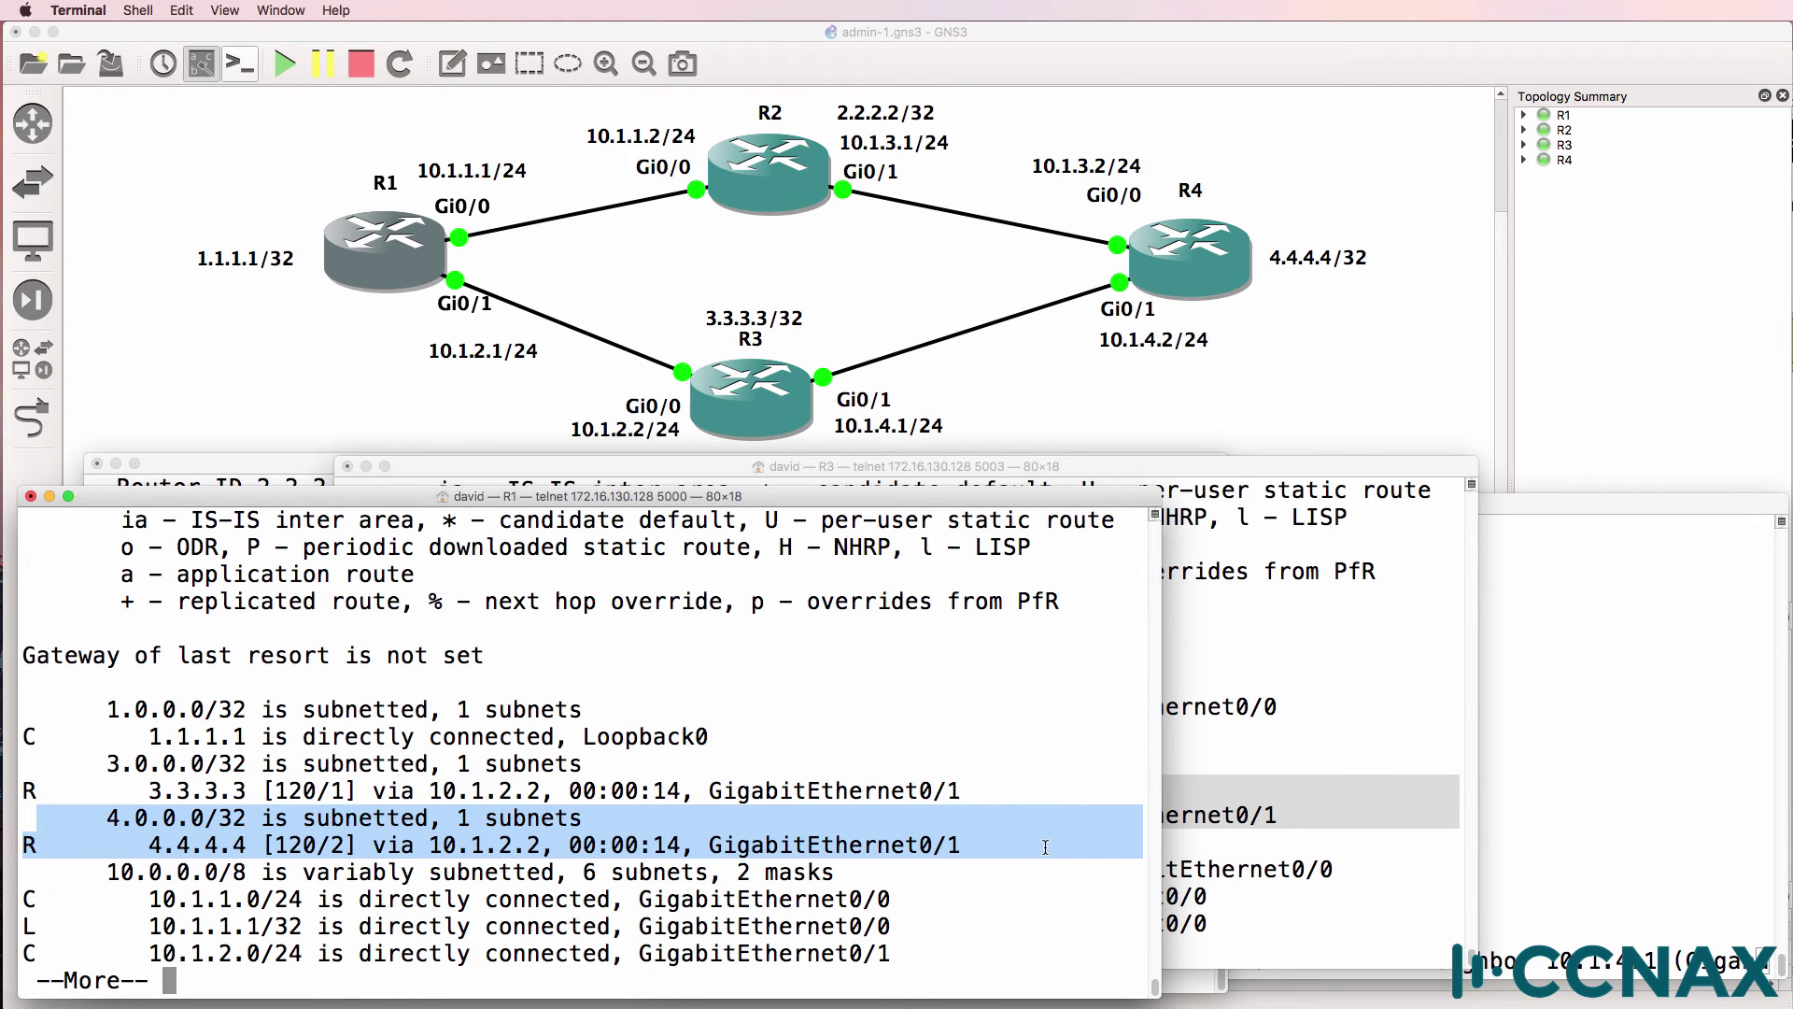
type("qping 4.4.44")
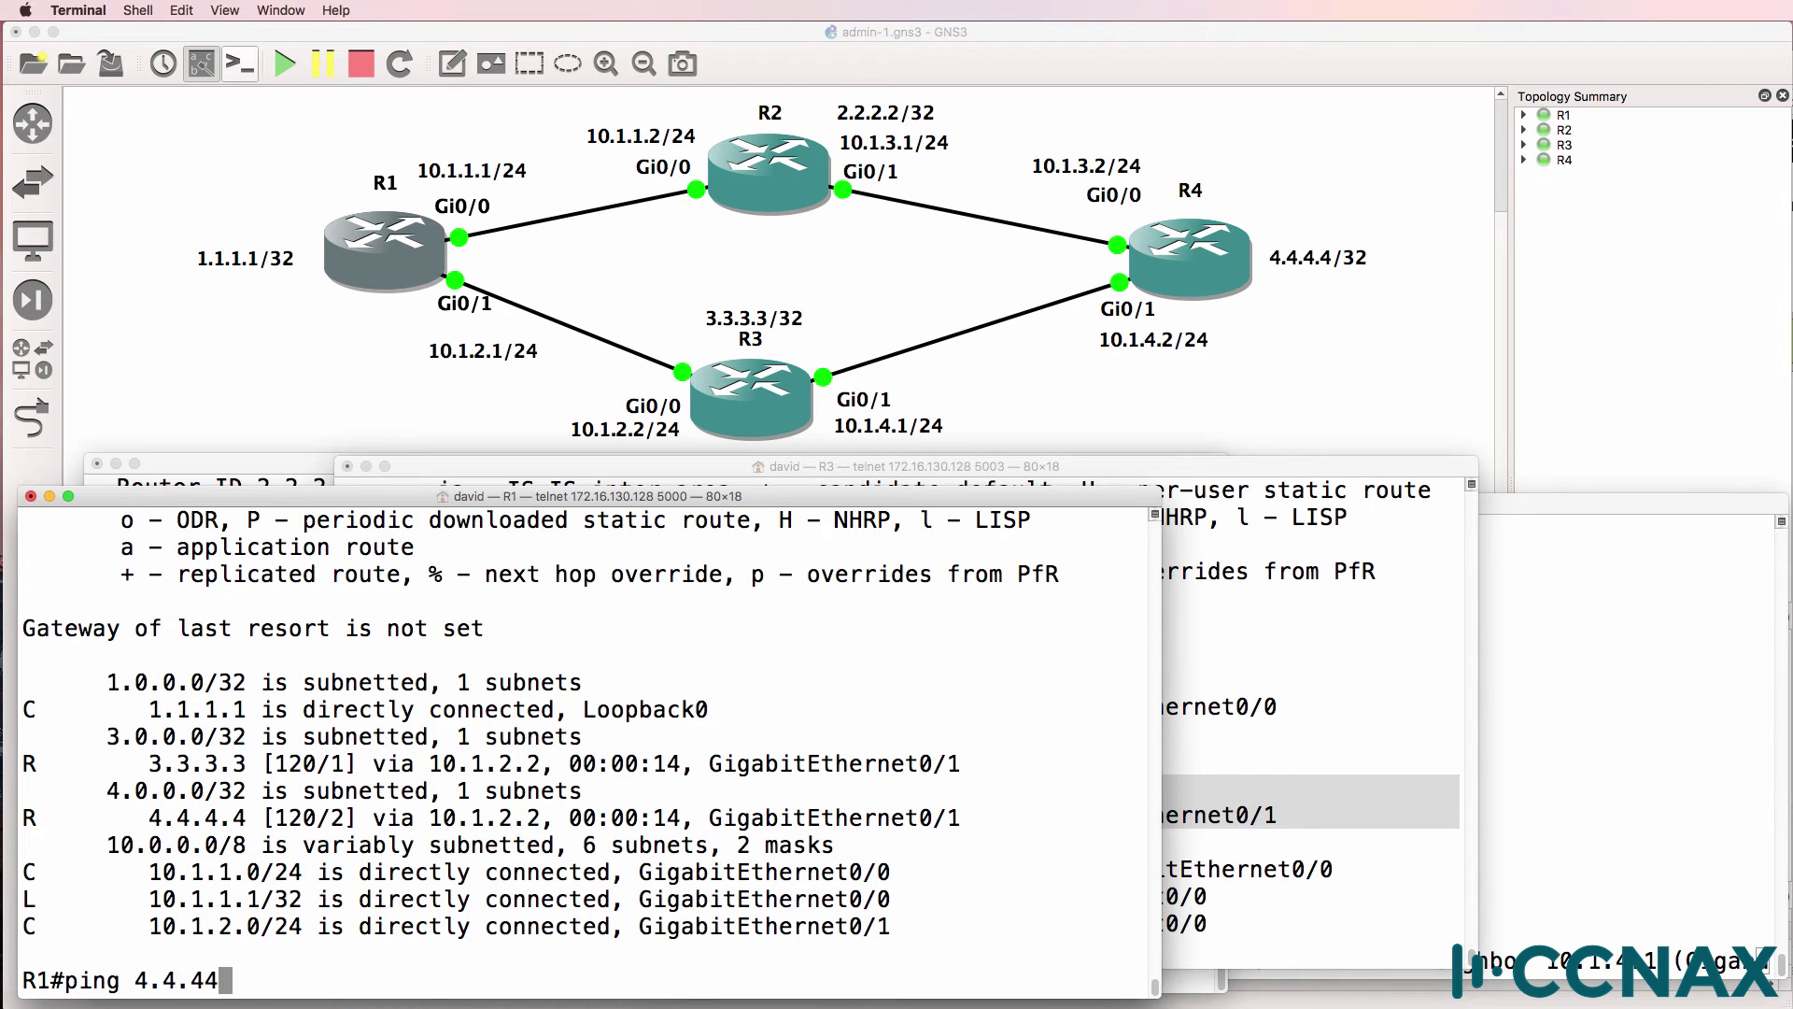
Ping and traceroute 4.4.4.4 from R1 to confirm the RIP path through R3
key("BackSpace")
type(".4.4.4")
key("Return")
type("tr")
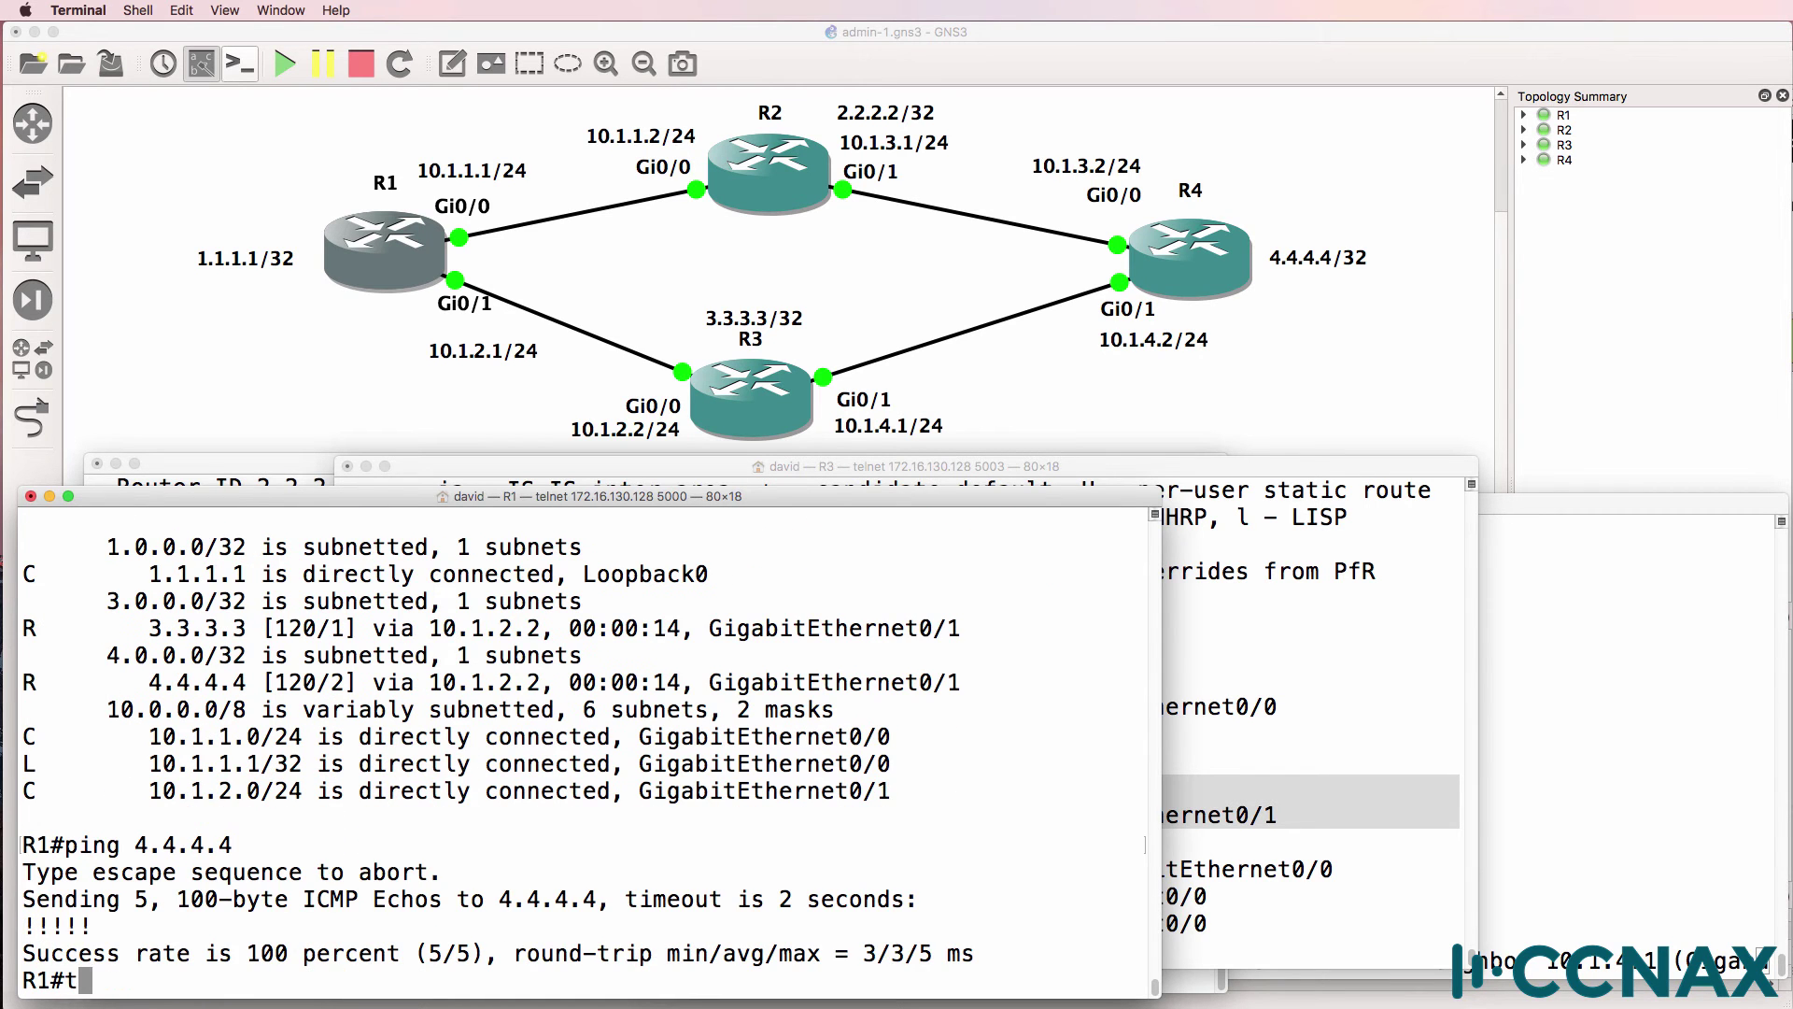
key("Tab")
type("4.4.4.4")
key("Return")
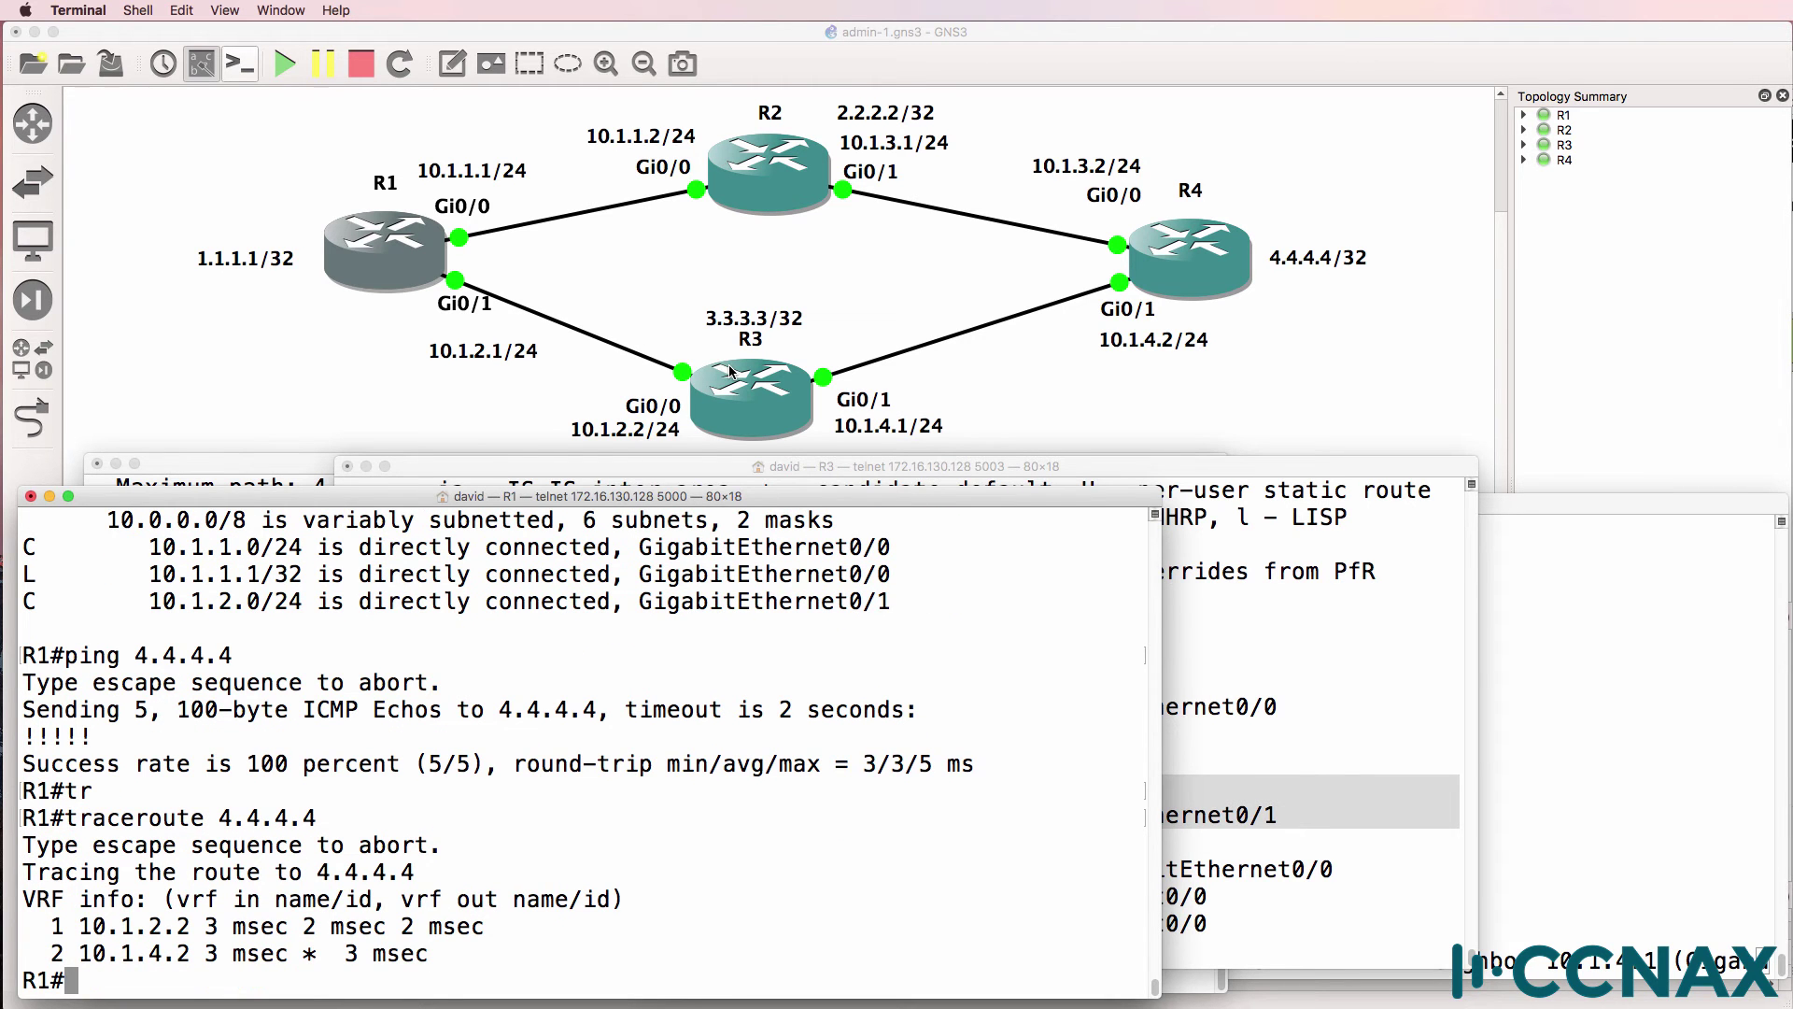
Review R1's protocol settings and routing table, highlighting the RIP route to 3.3.3.3
type("sh ip prot")
key("Return")
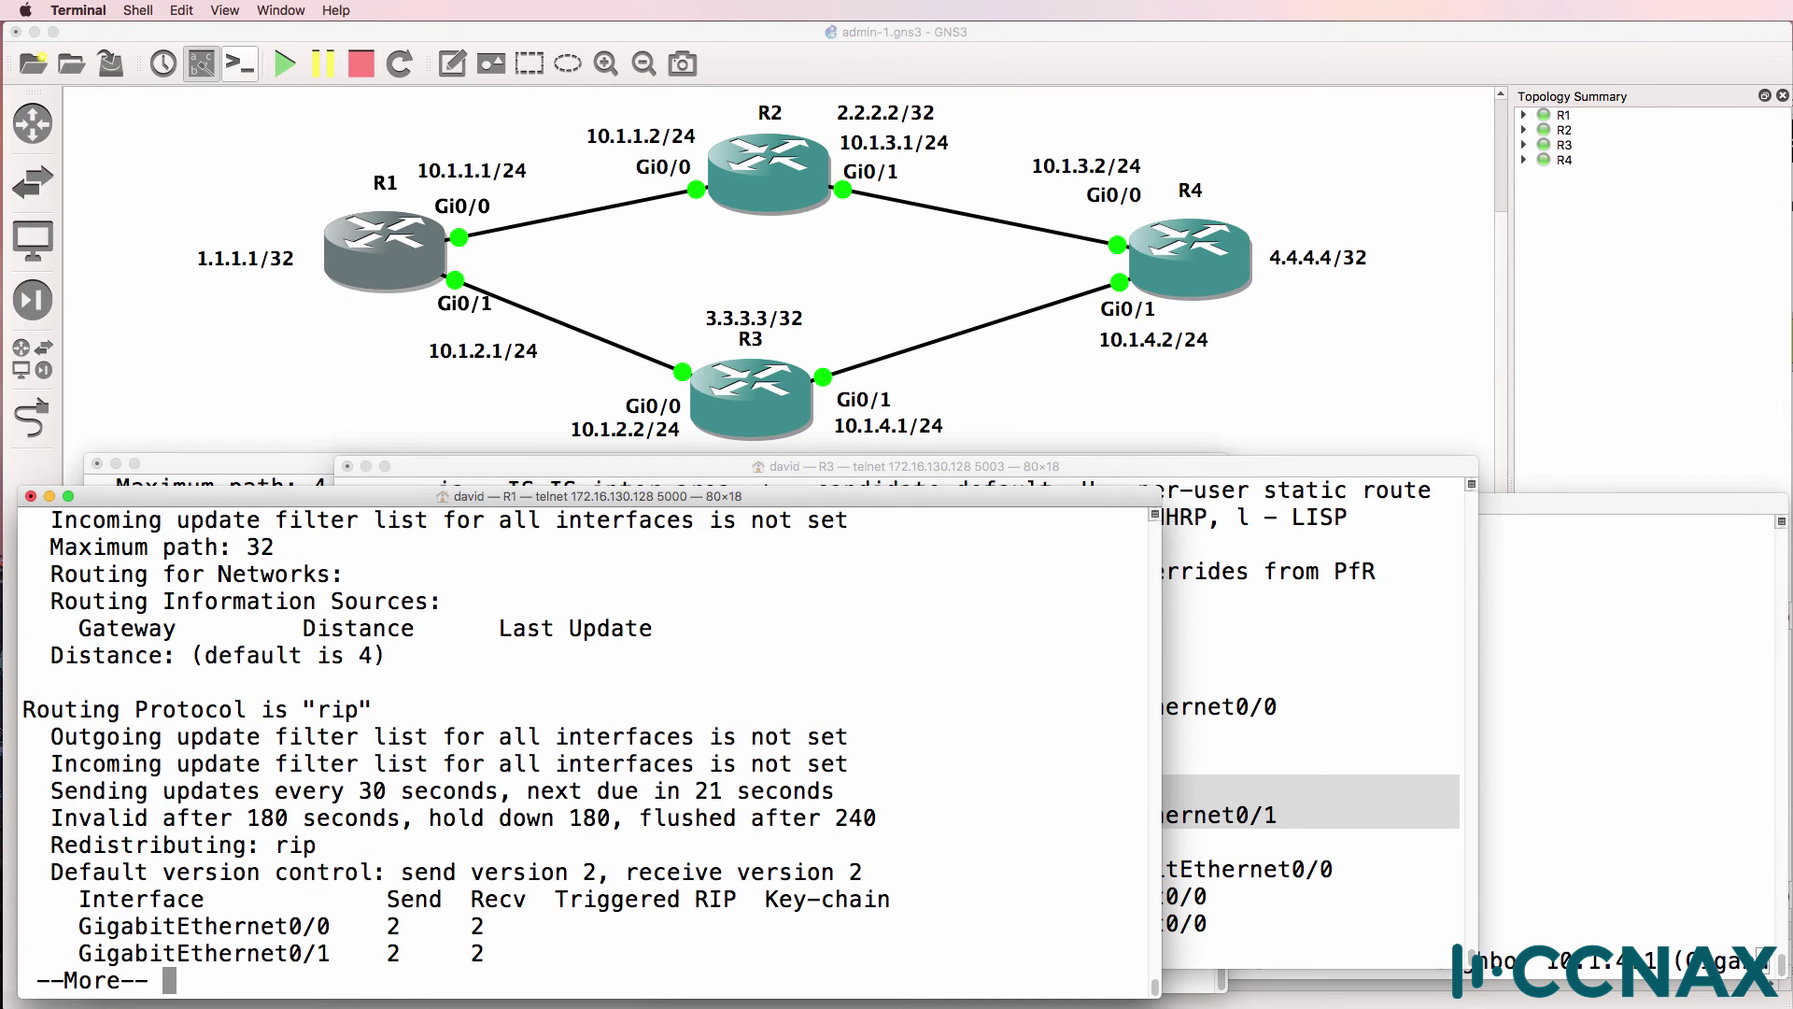
key("space")
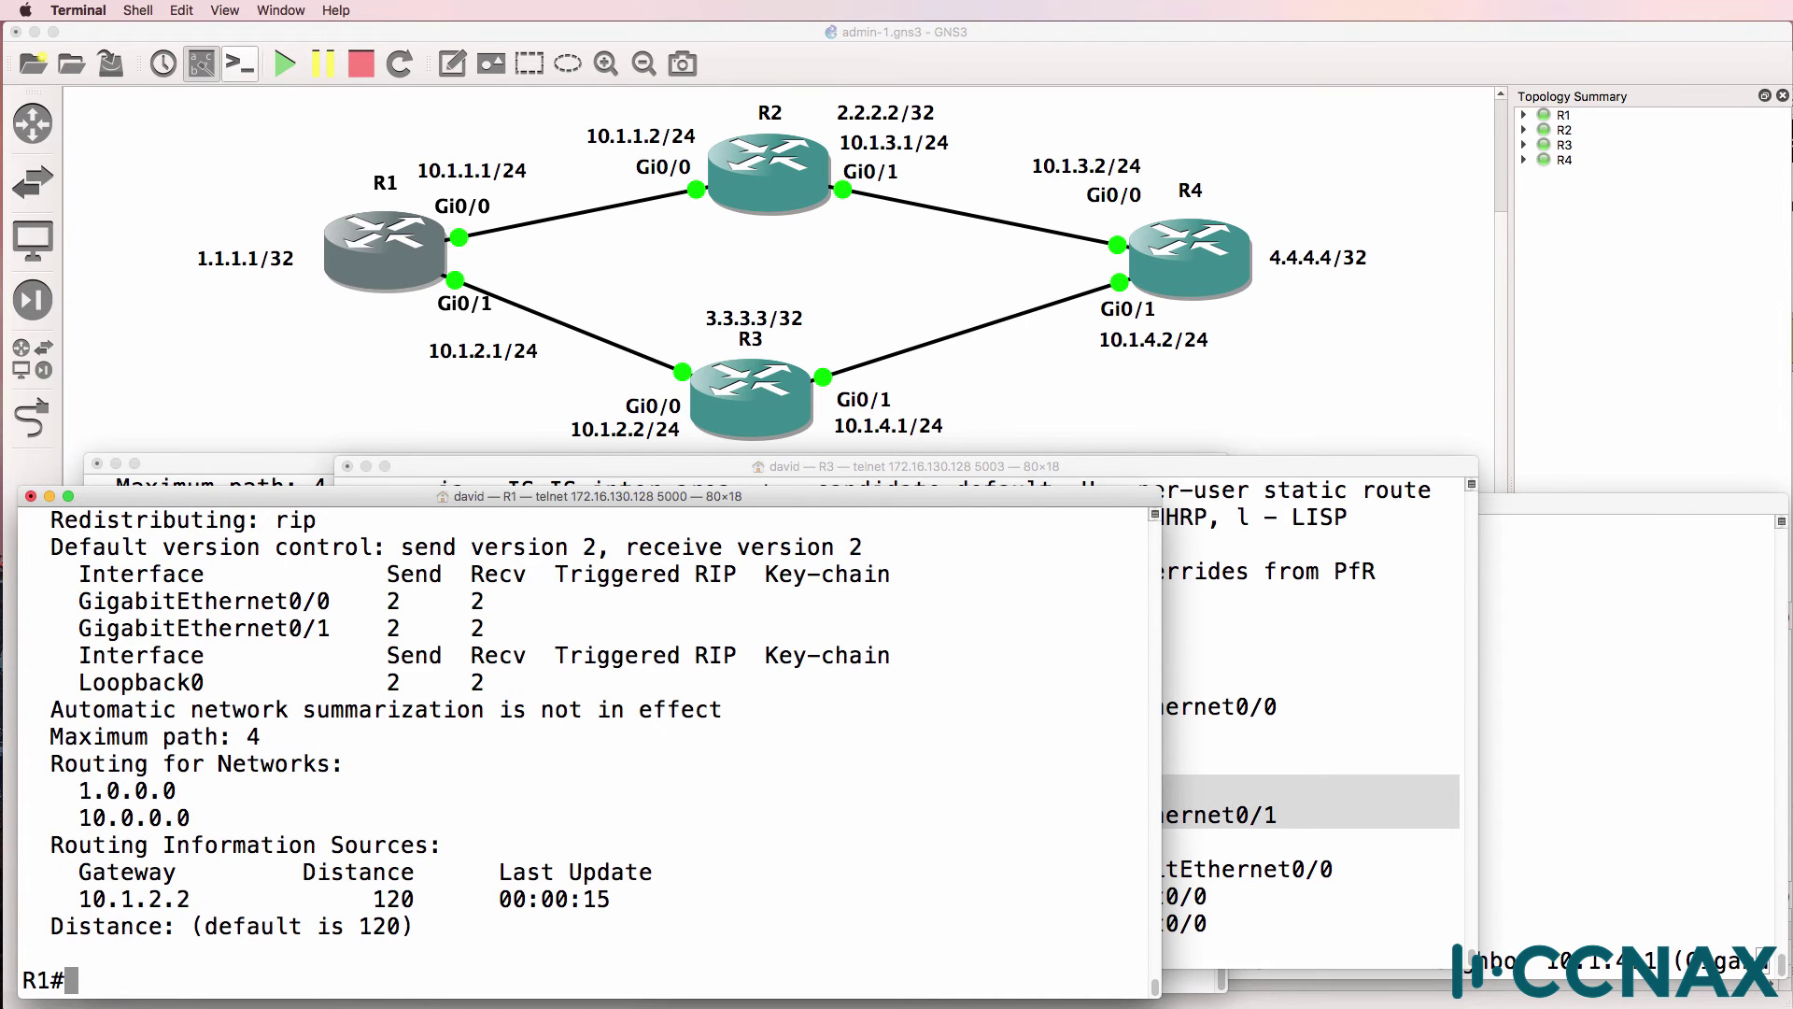
type("sh ip route")
key("Return")
left_click_drag(27, 707, 903, 796)
Ping 2.2.2.2 from R1 and find it unreachable
type("ping 4.4")
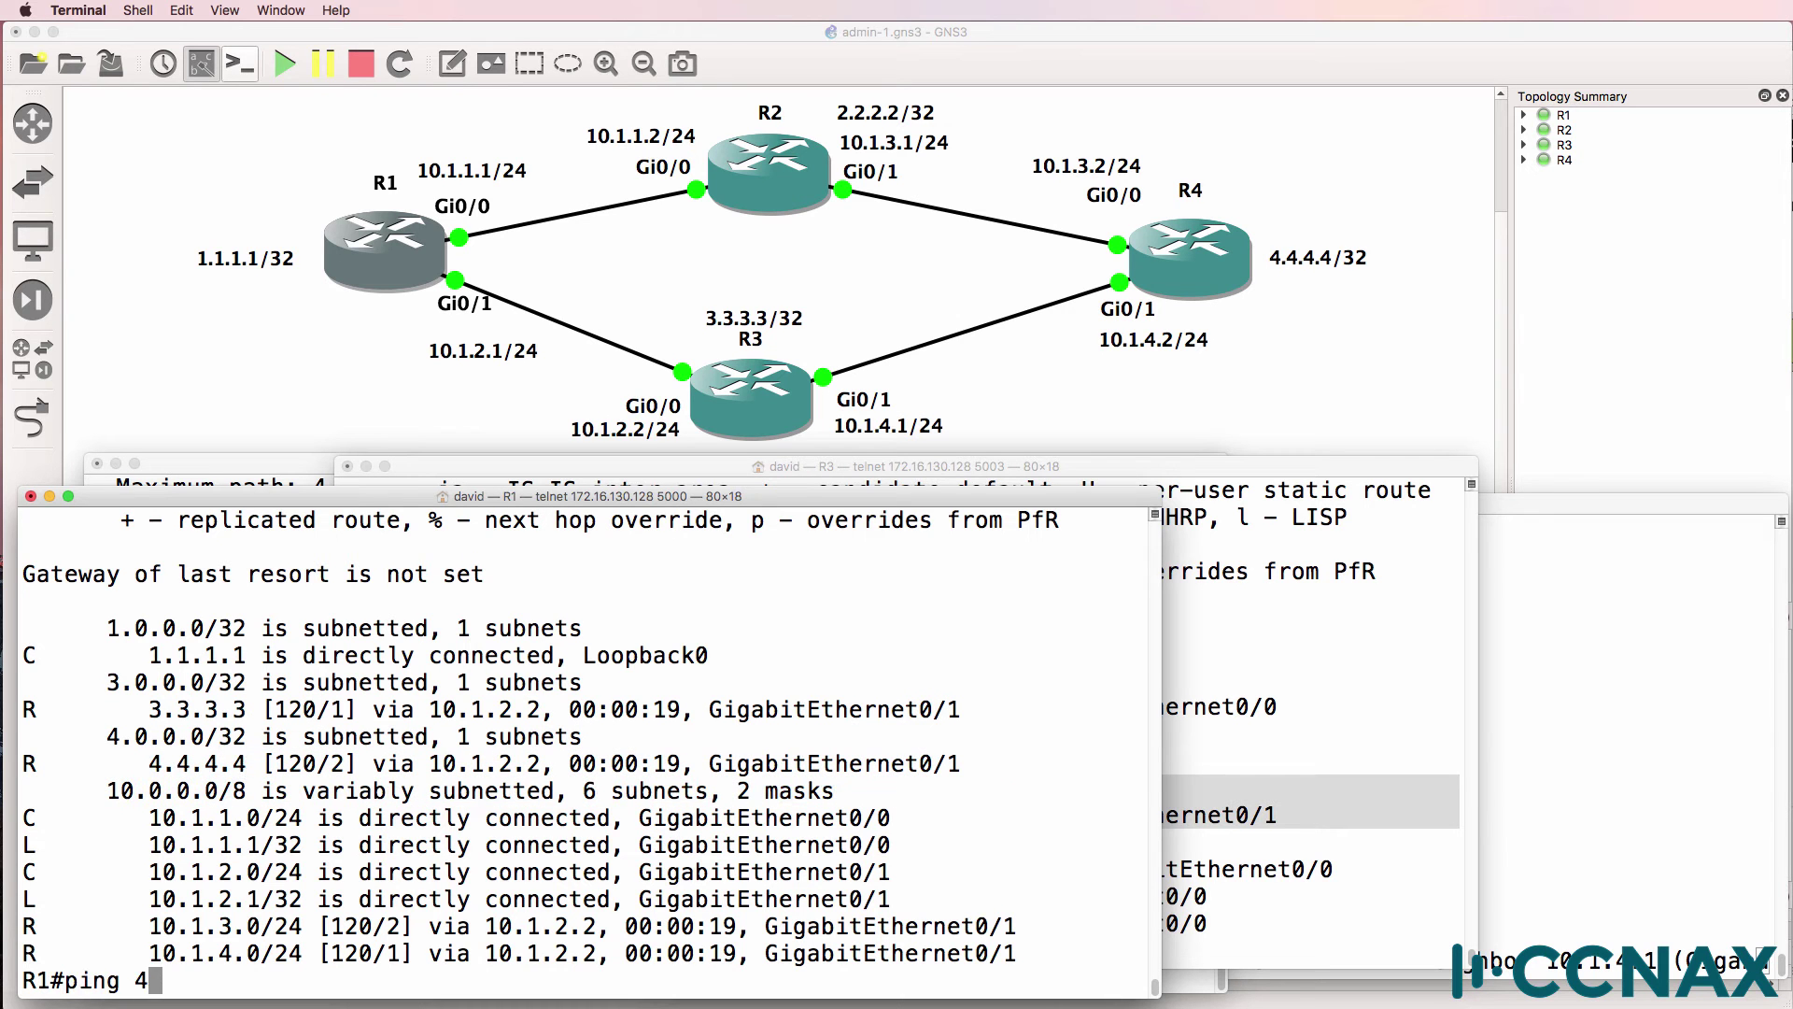
key("BackSpace")
key("BackSpace")
key("BackSpace")
type("2.2.2.2")
key("Return")
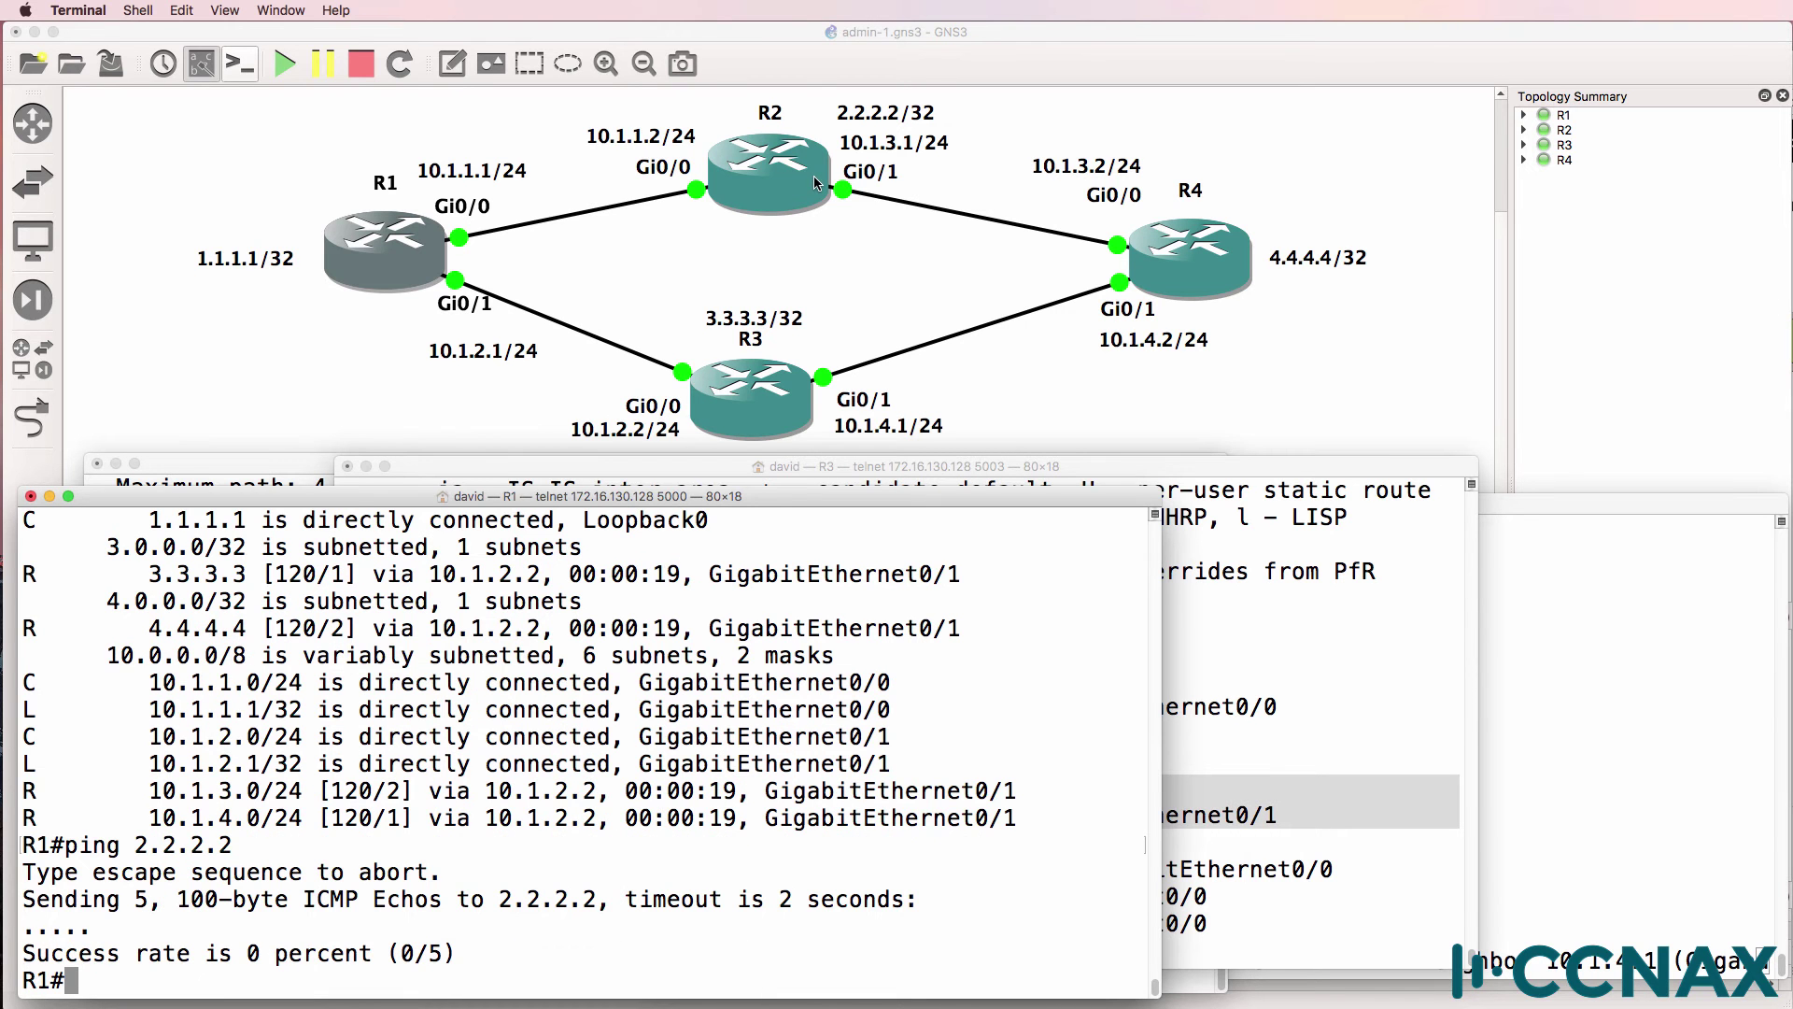
Recheck R1's routing table, pointing out 4.4.4.4's next hop, age and exit interface
type("sh ip route")
key("Return")
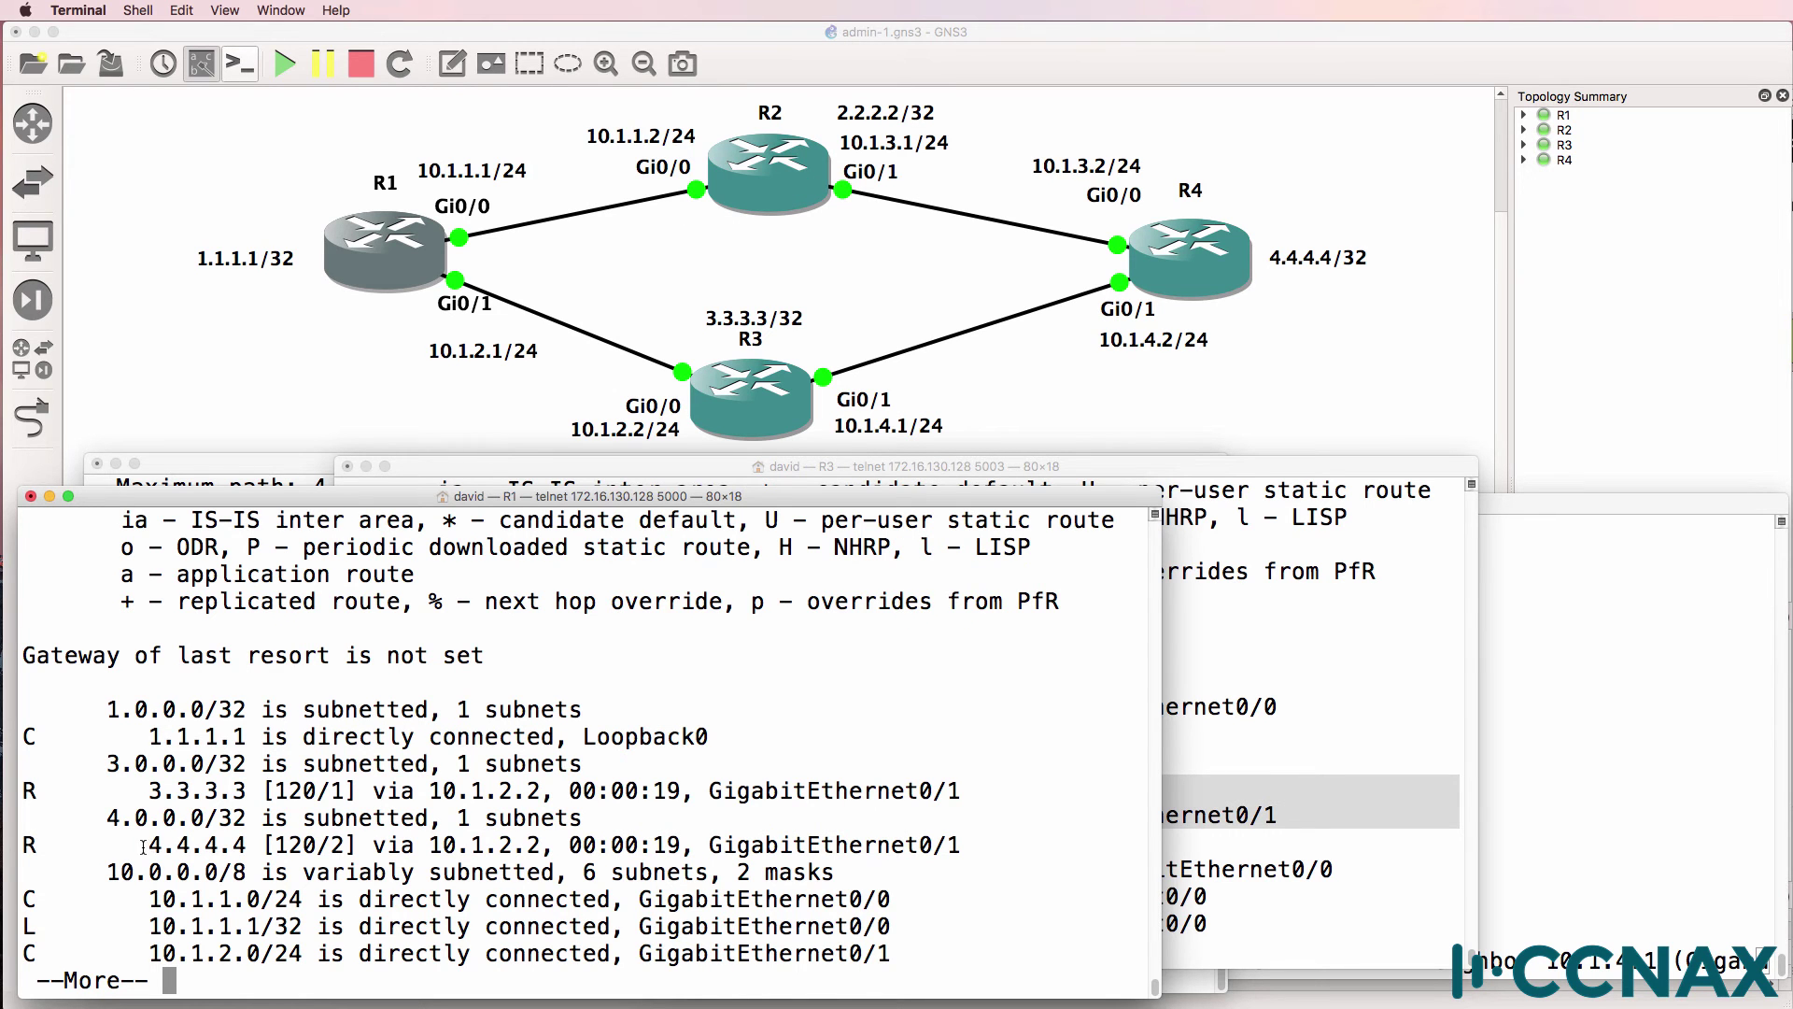
left_click_drag(143, 847, 559, 842)
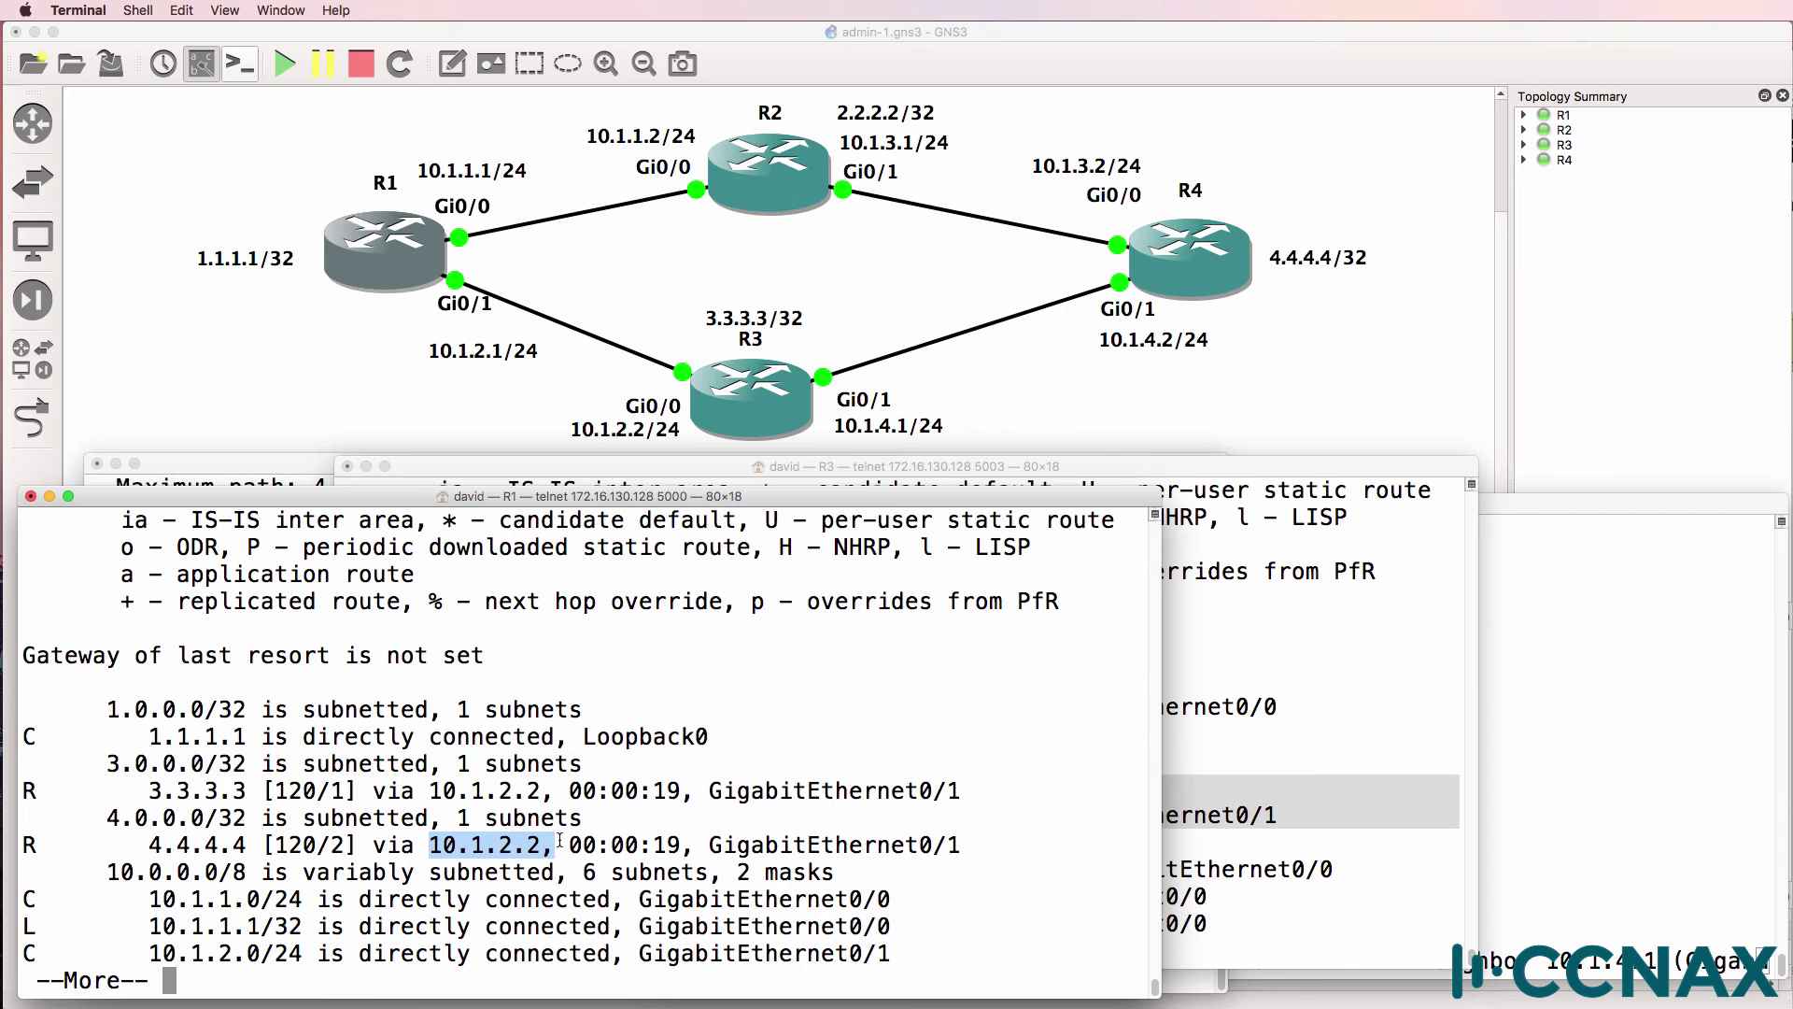
left_click_drag(583, 845, 981, 838)
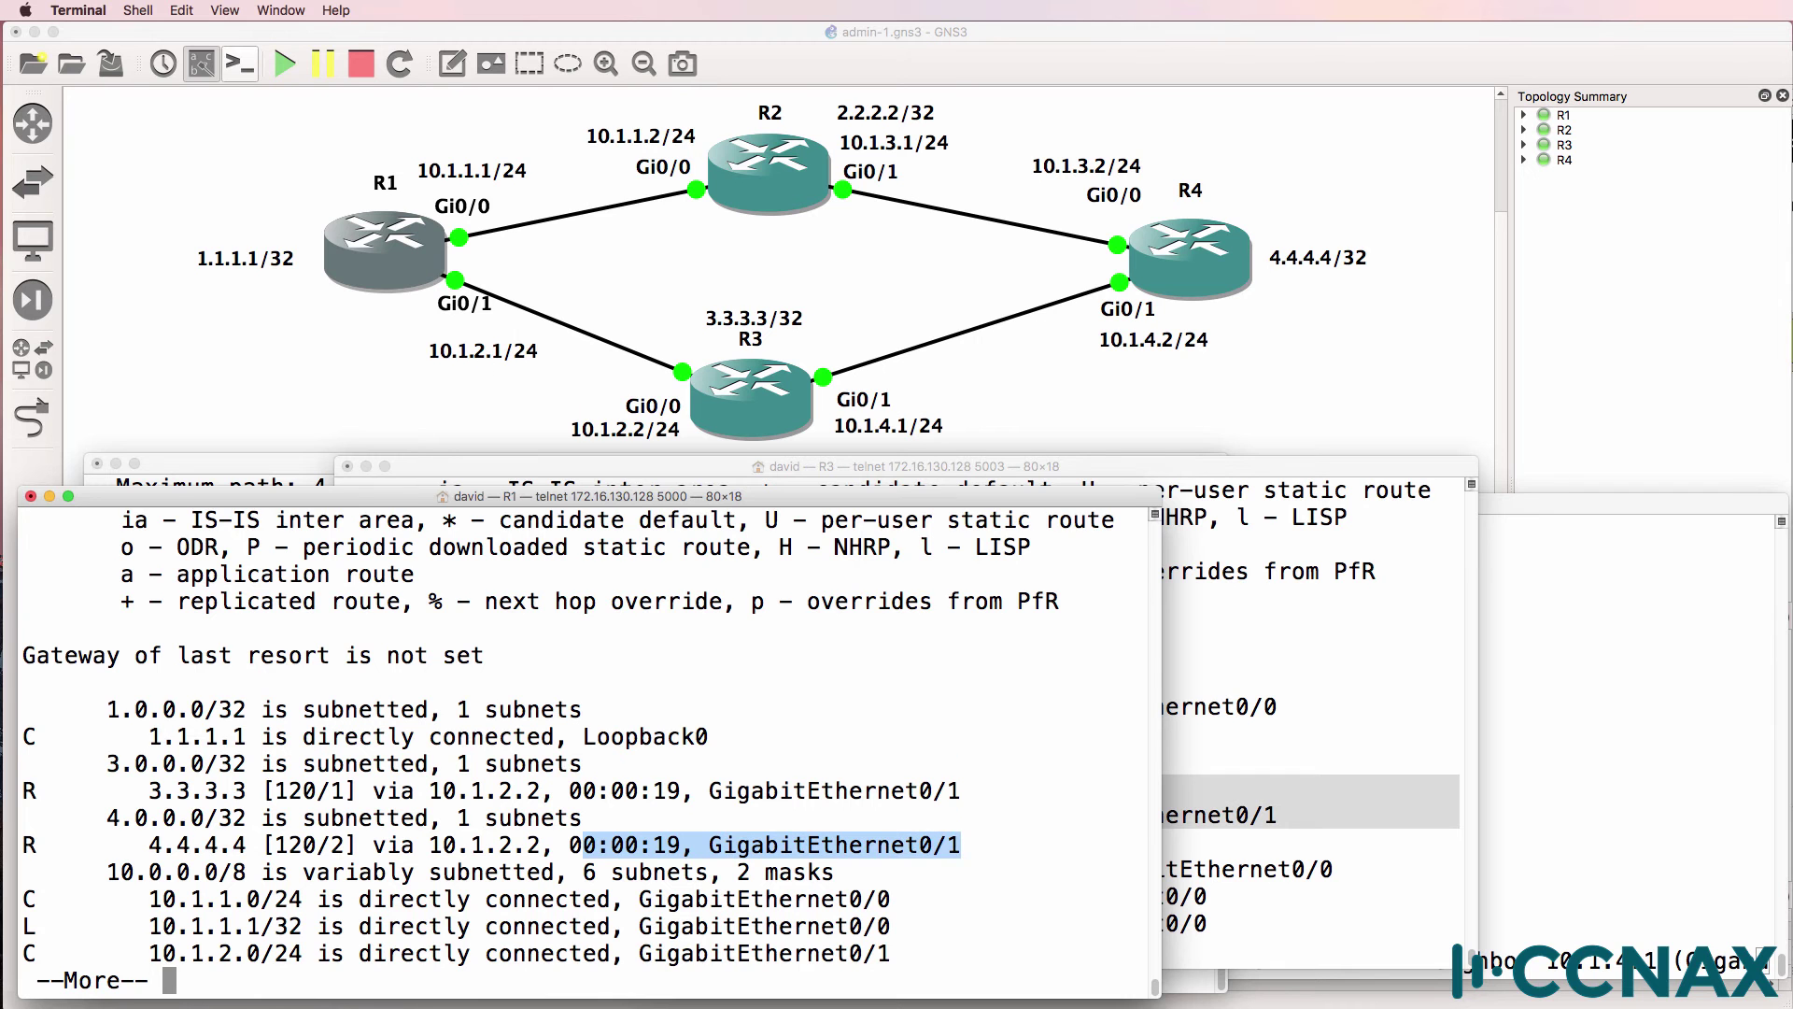
Re-enable OSPF 1 on R1 with network 0.0.0.0 255.255.255.255 area 0
type("qconf t")
key("Return")
type("router e")
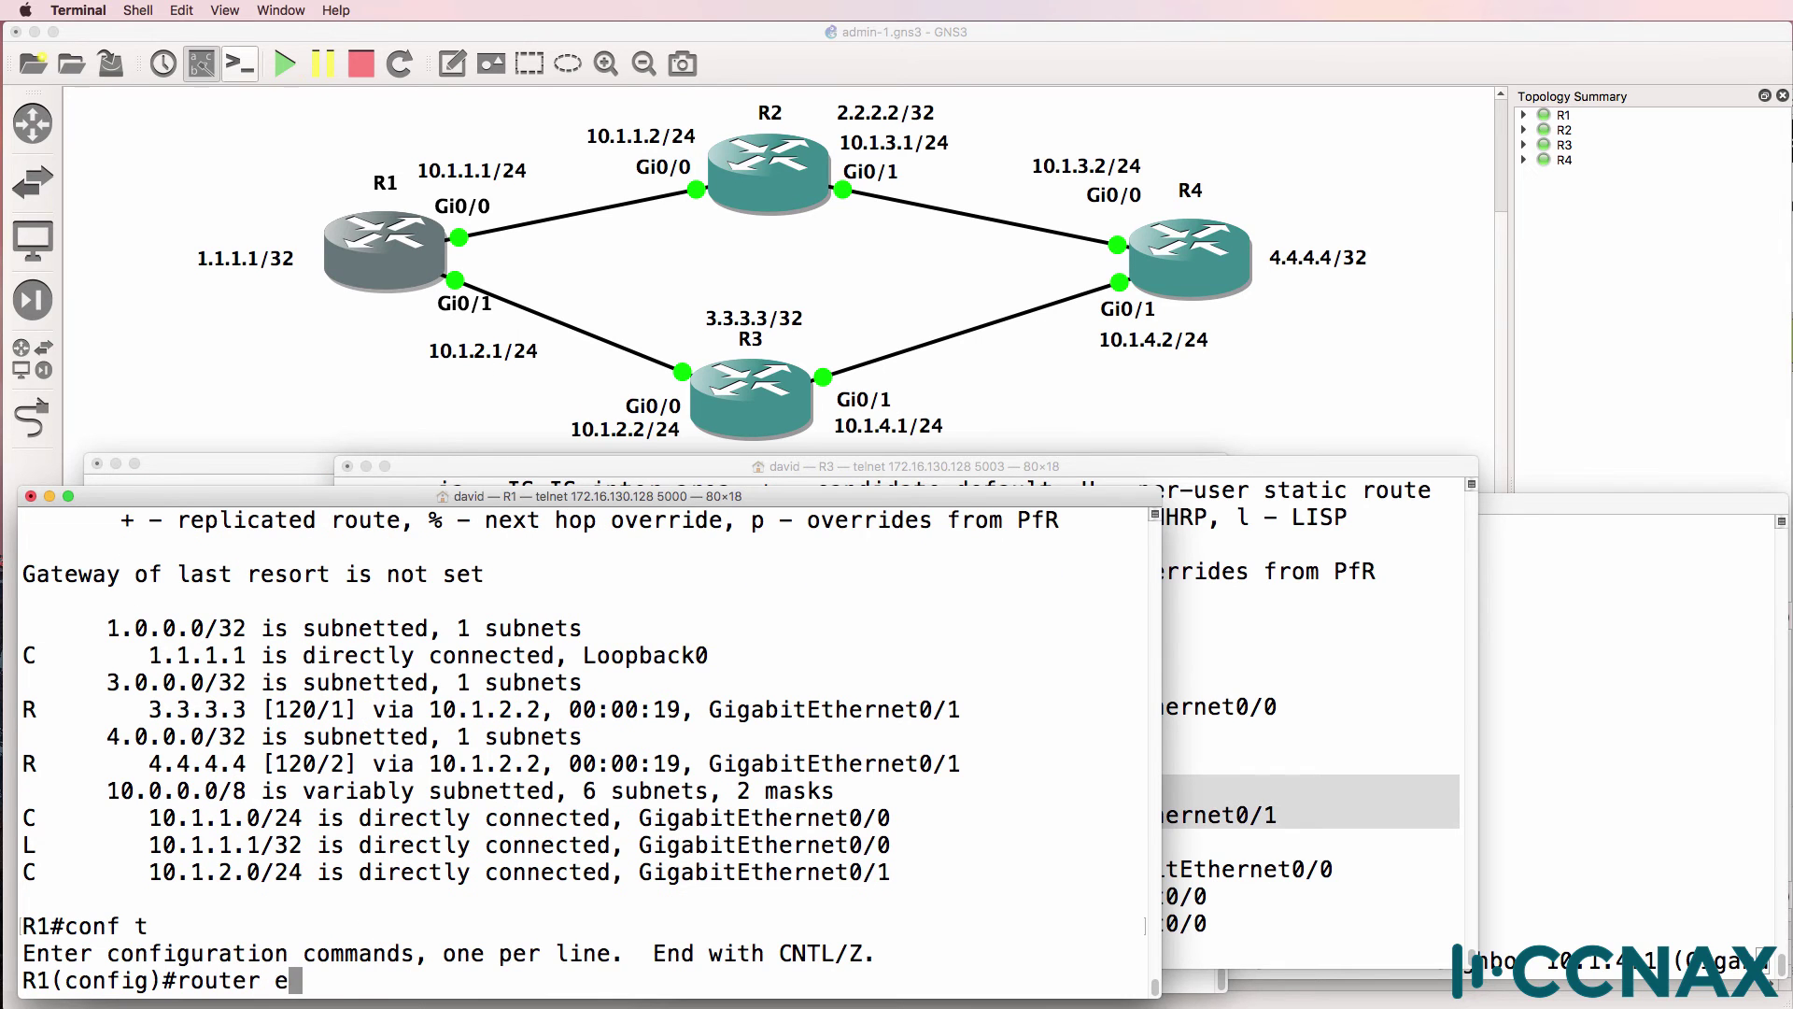
key("BackSpace")
type("ospf 1")
key("Return")
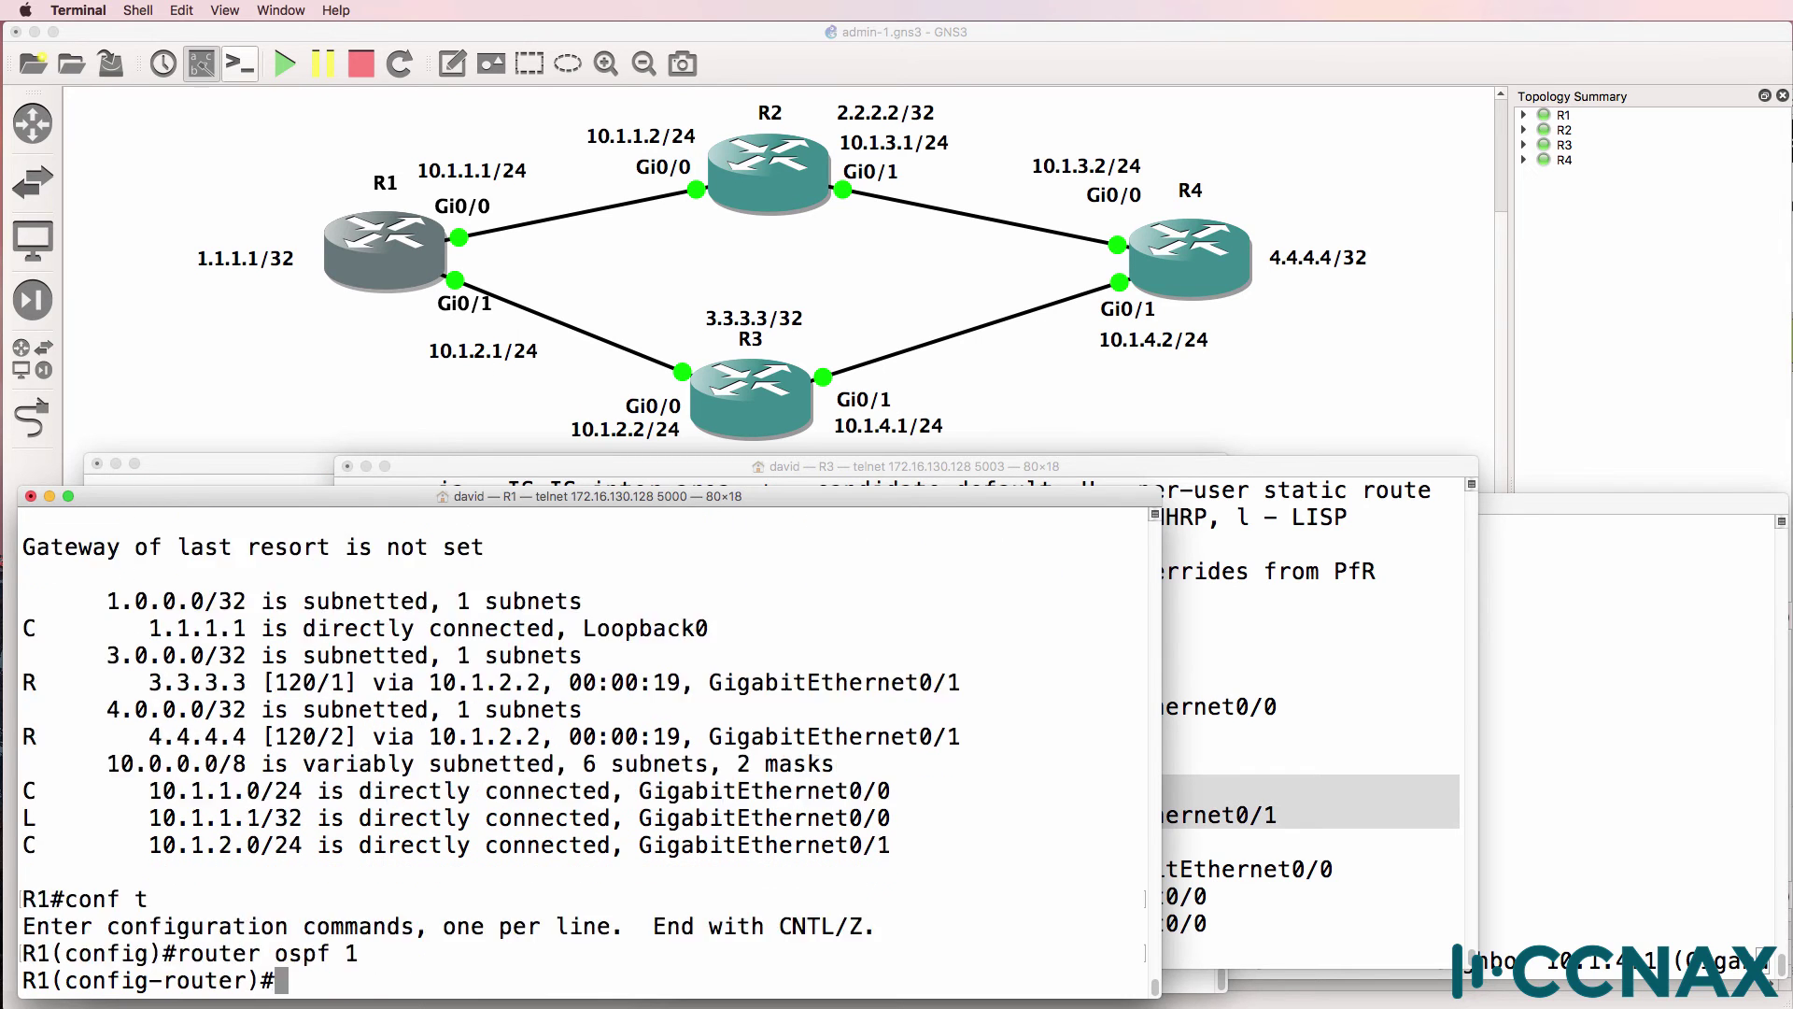
type("net")
key("Tab")
type("0.0.0")
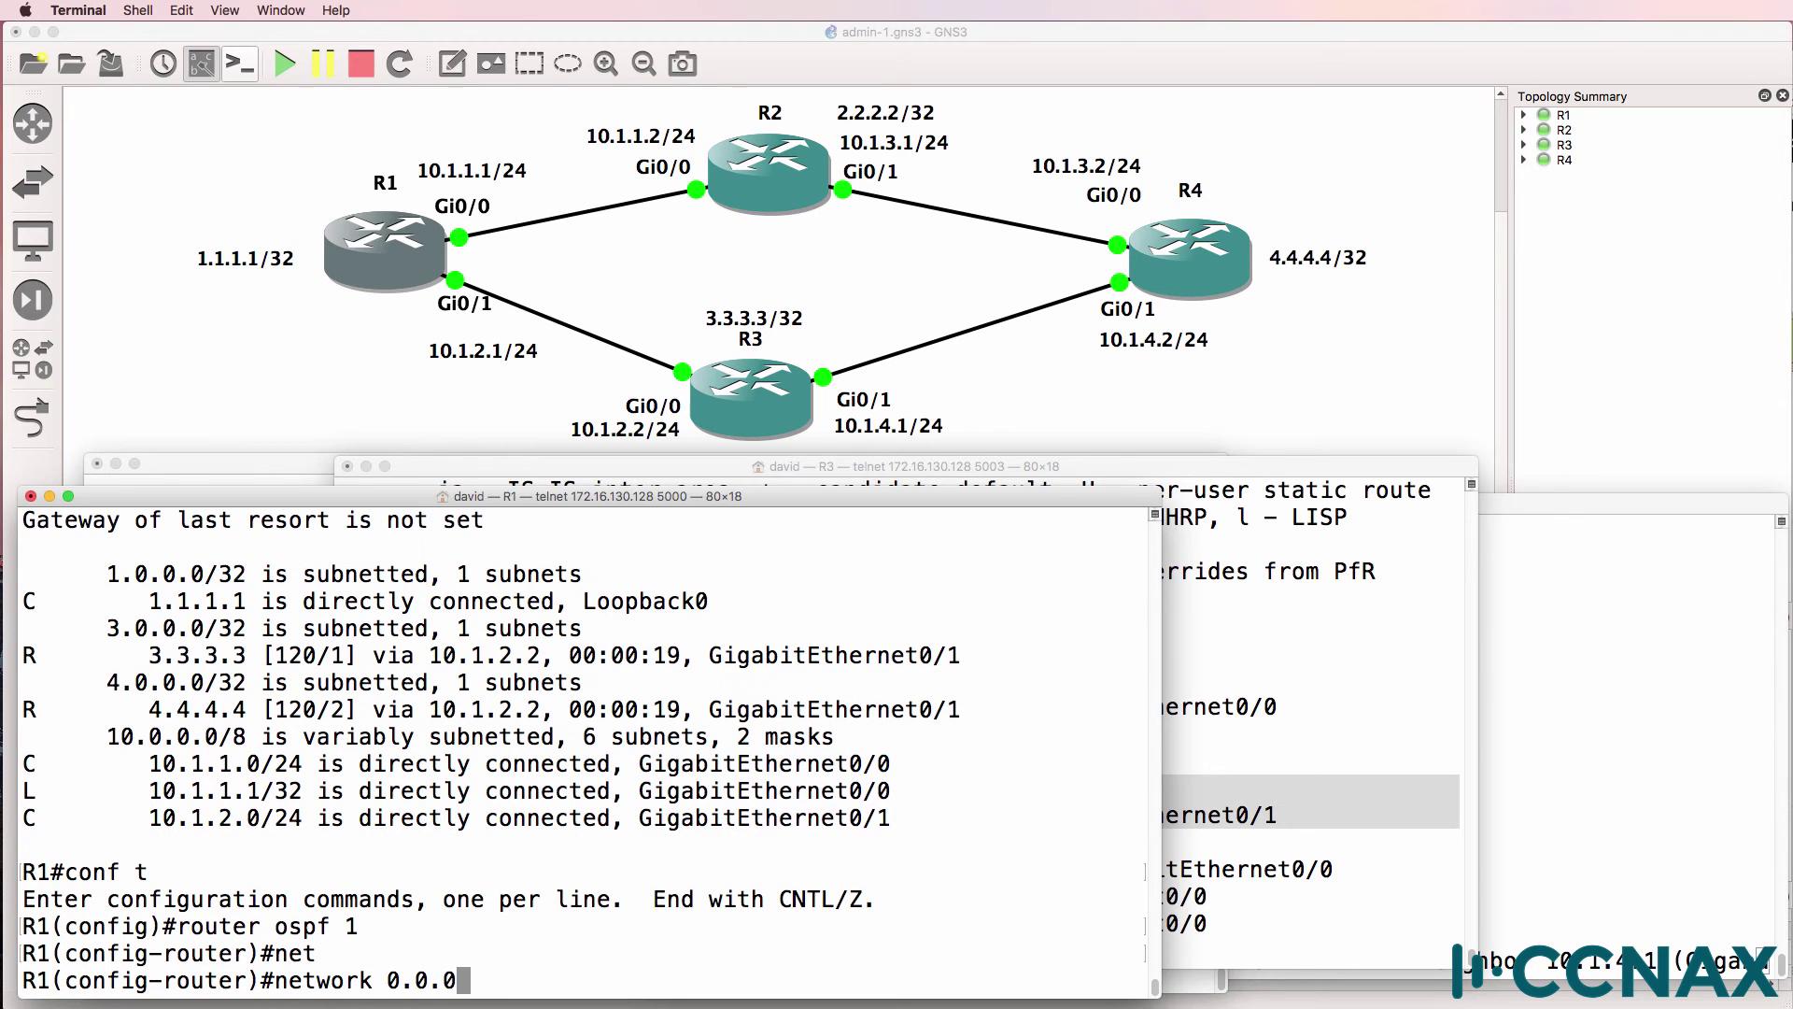
type(".0 255.255.255.2")
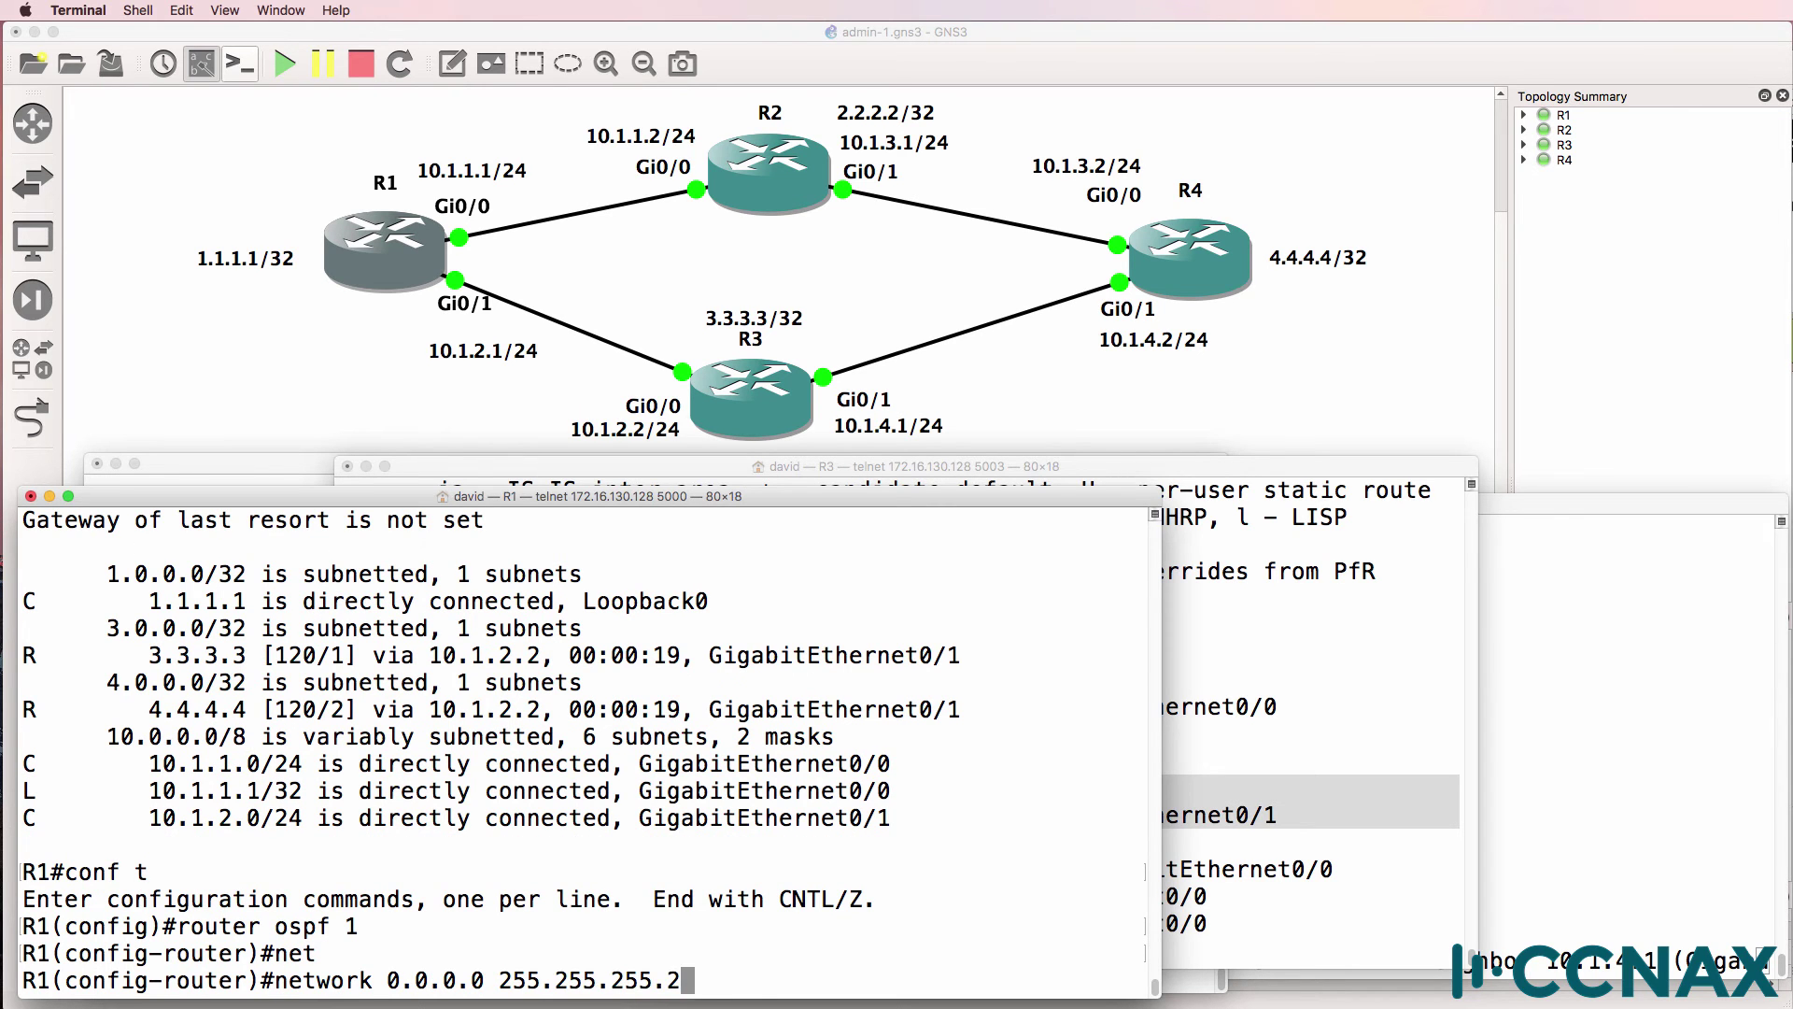
type("55 area 0")
key("Return")
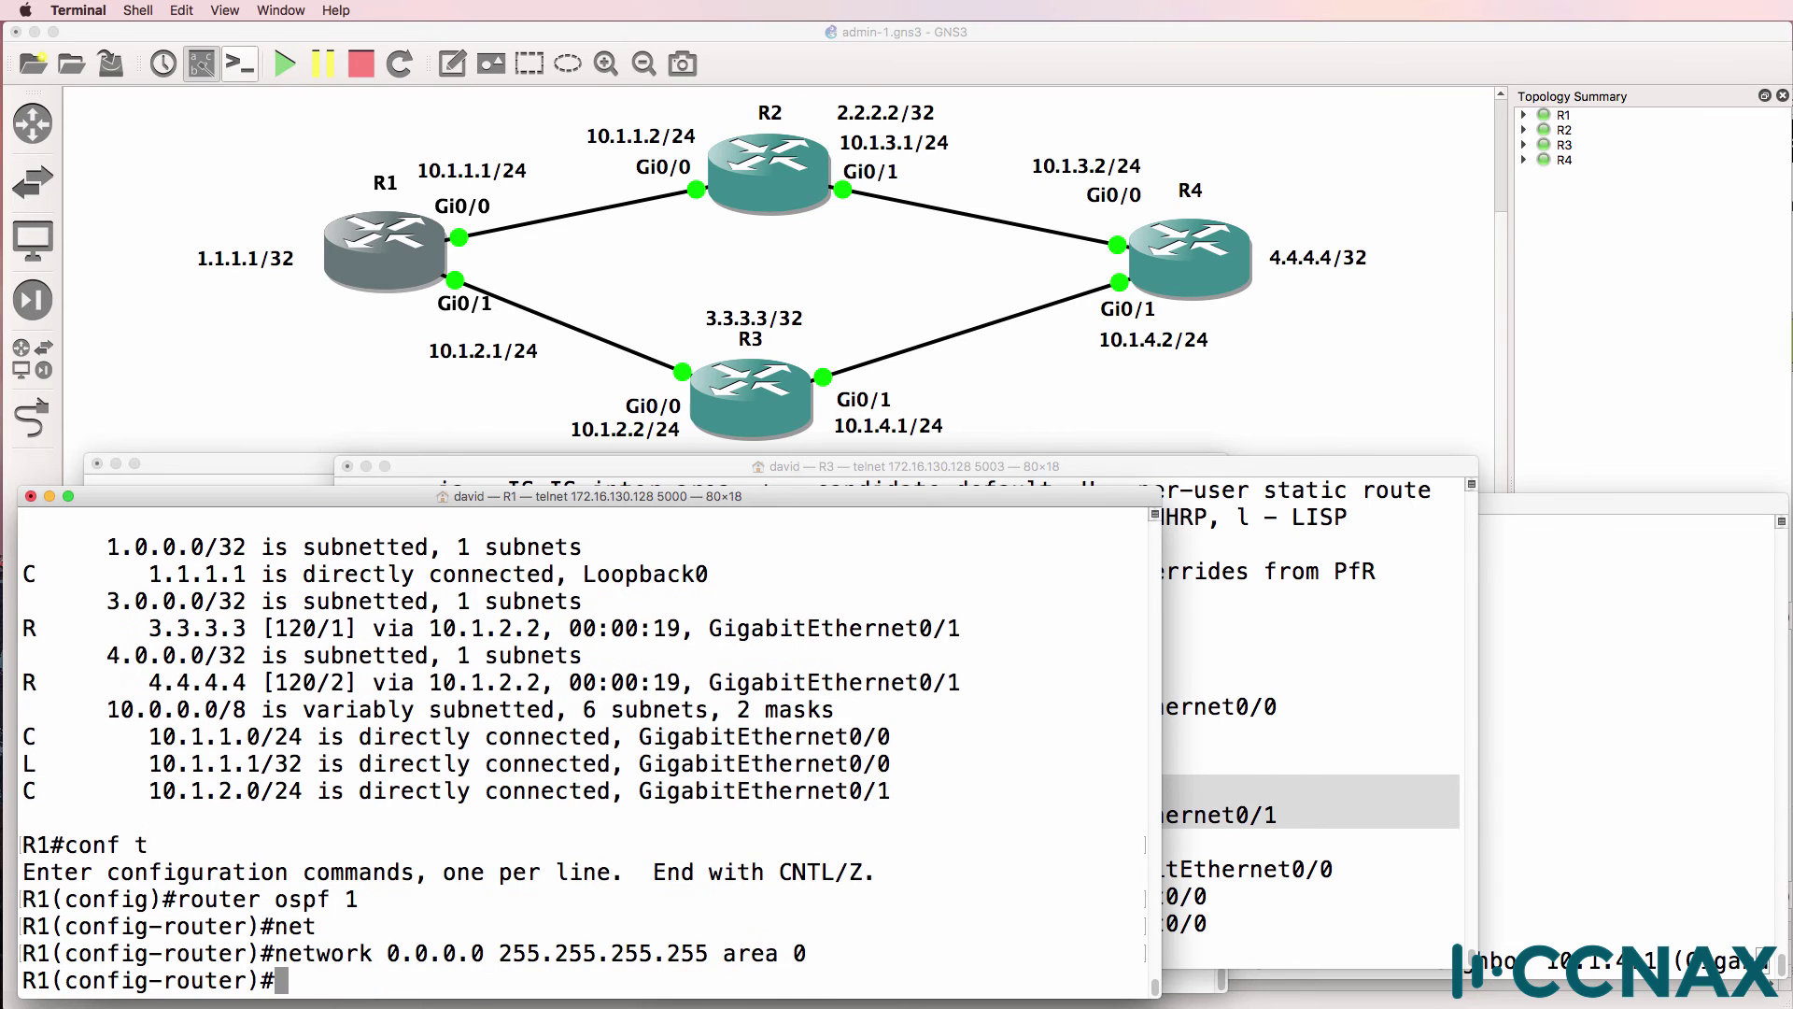
type("end")
key("Return")
Check R1's OSPF neighbours and its routing table listing 2.2.2.2 and 4.4.4.4 via OSPF
type("sh ip ")
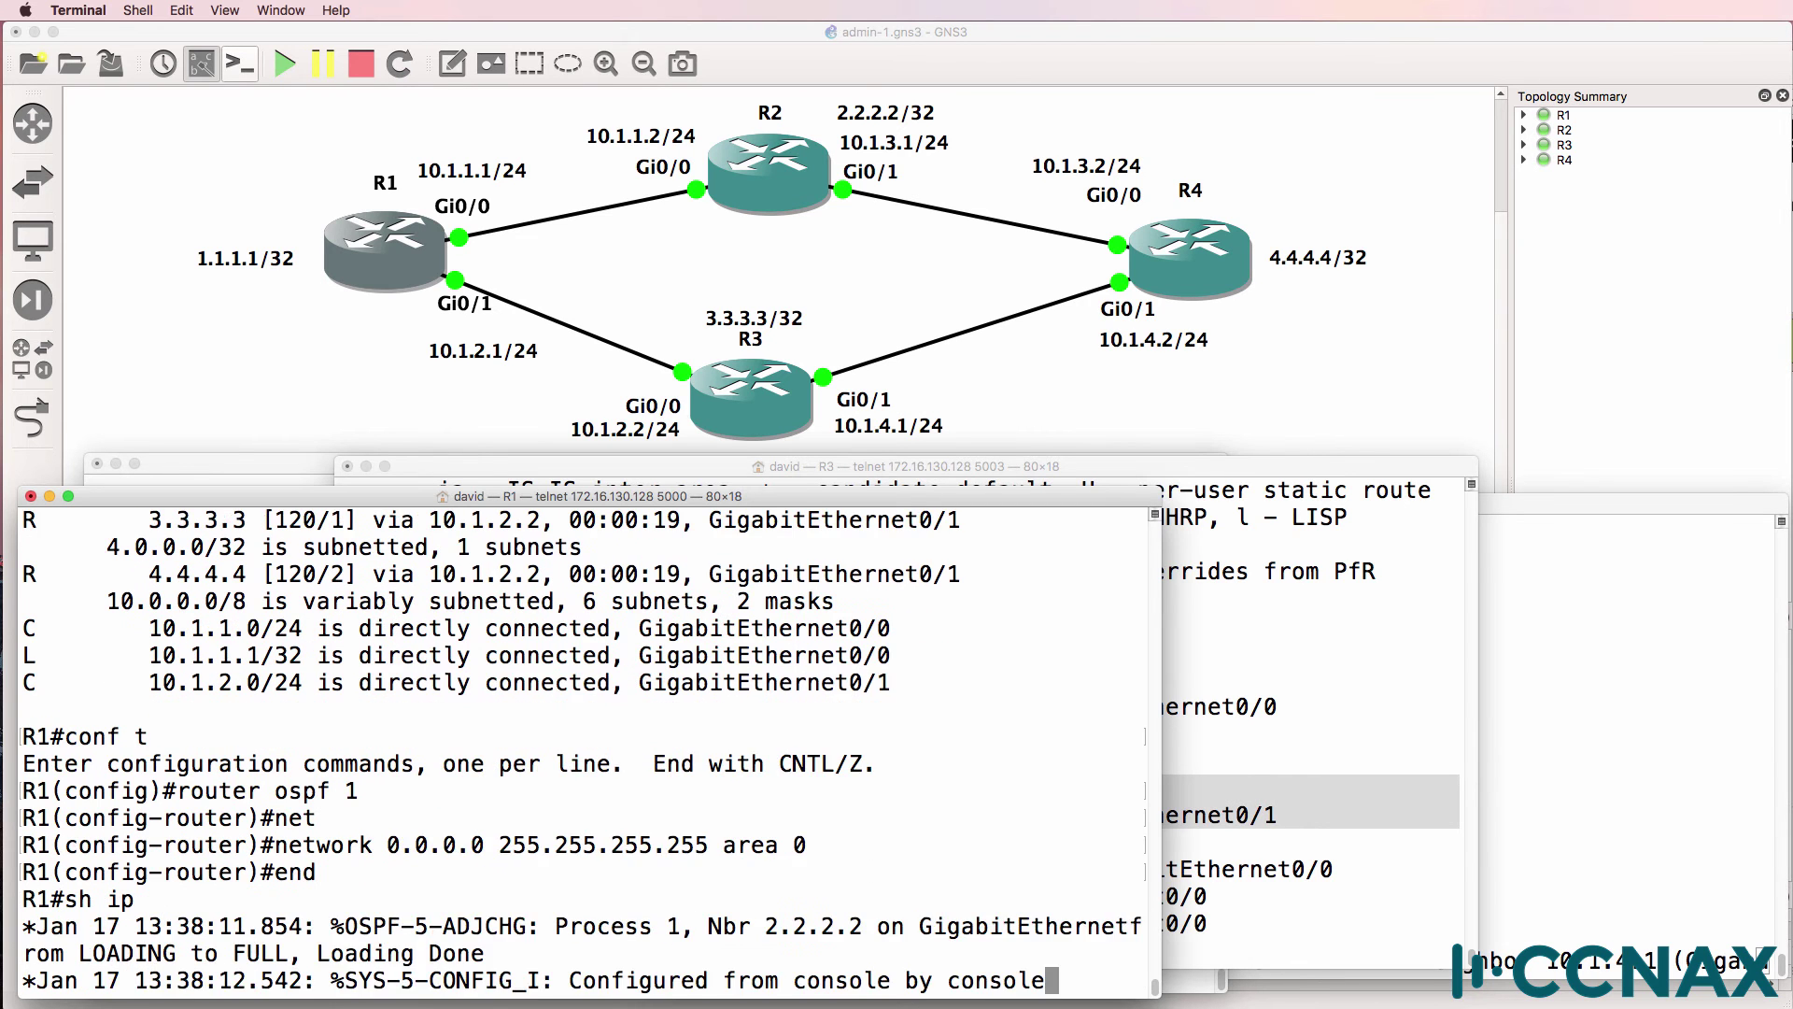
type("ospf nei")
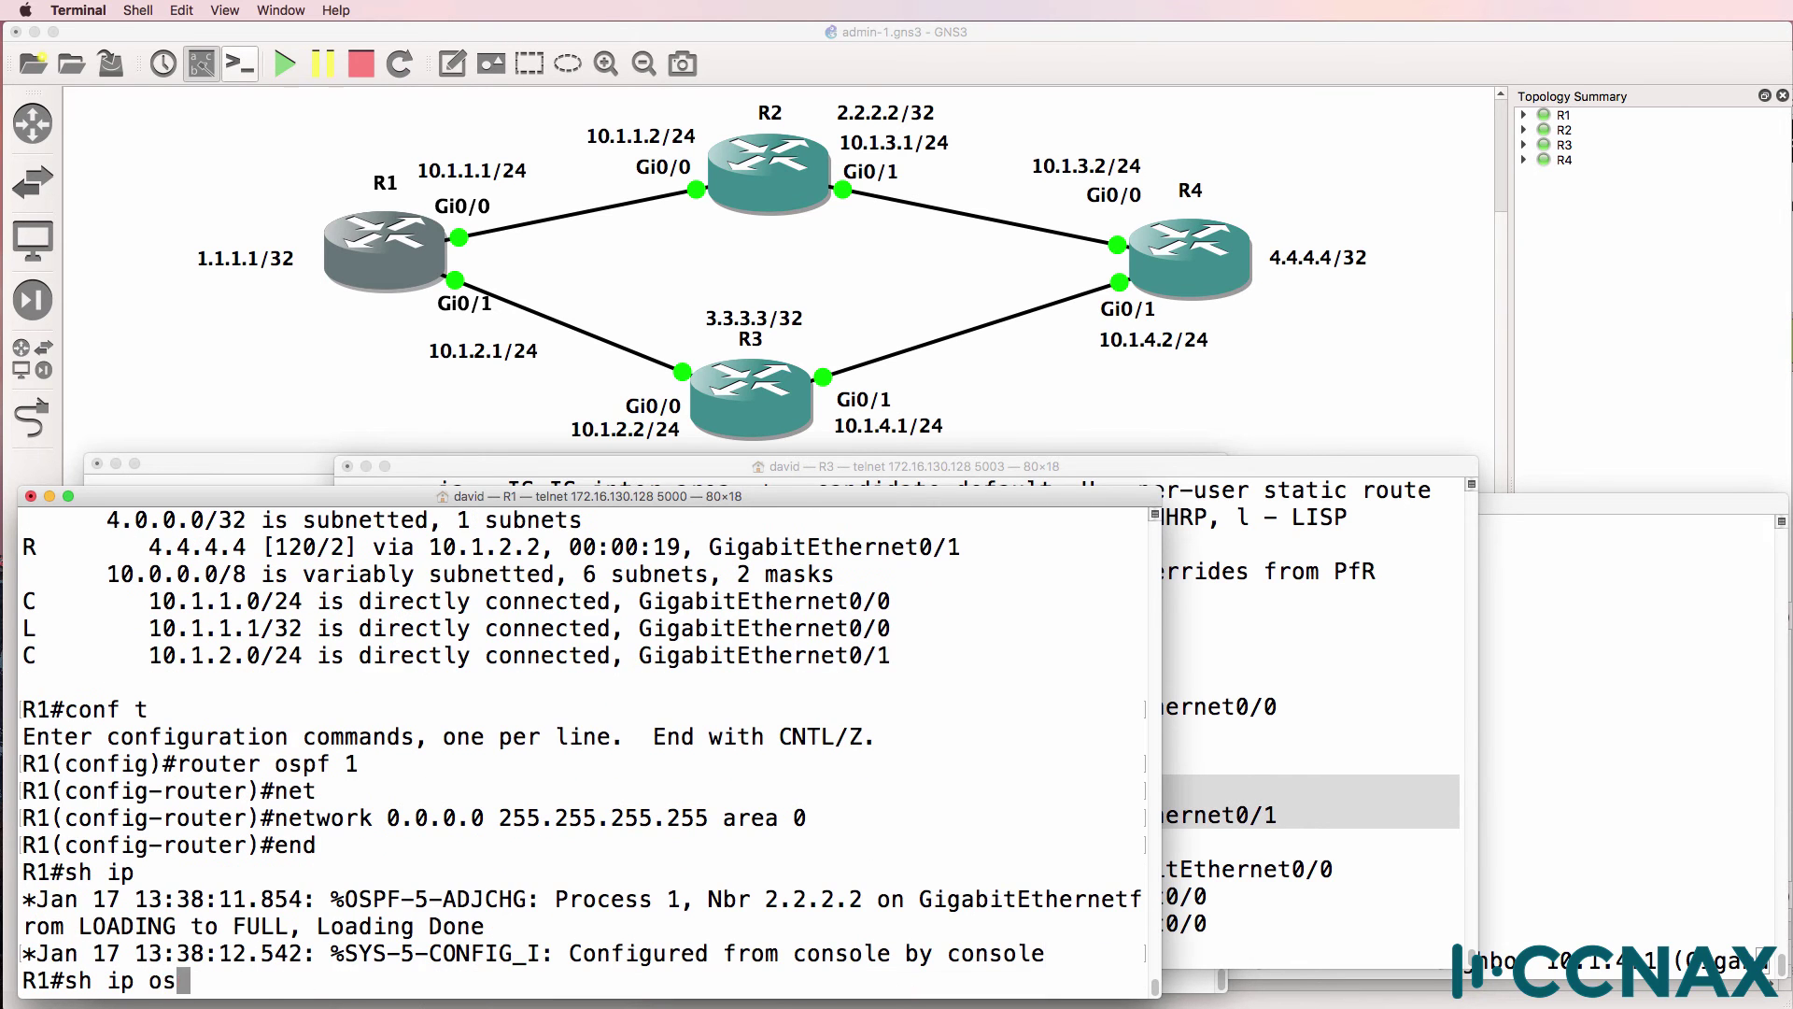
key("Return")
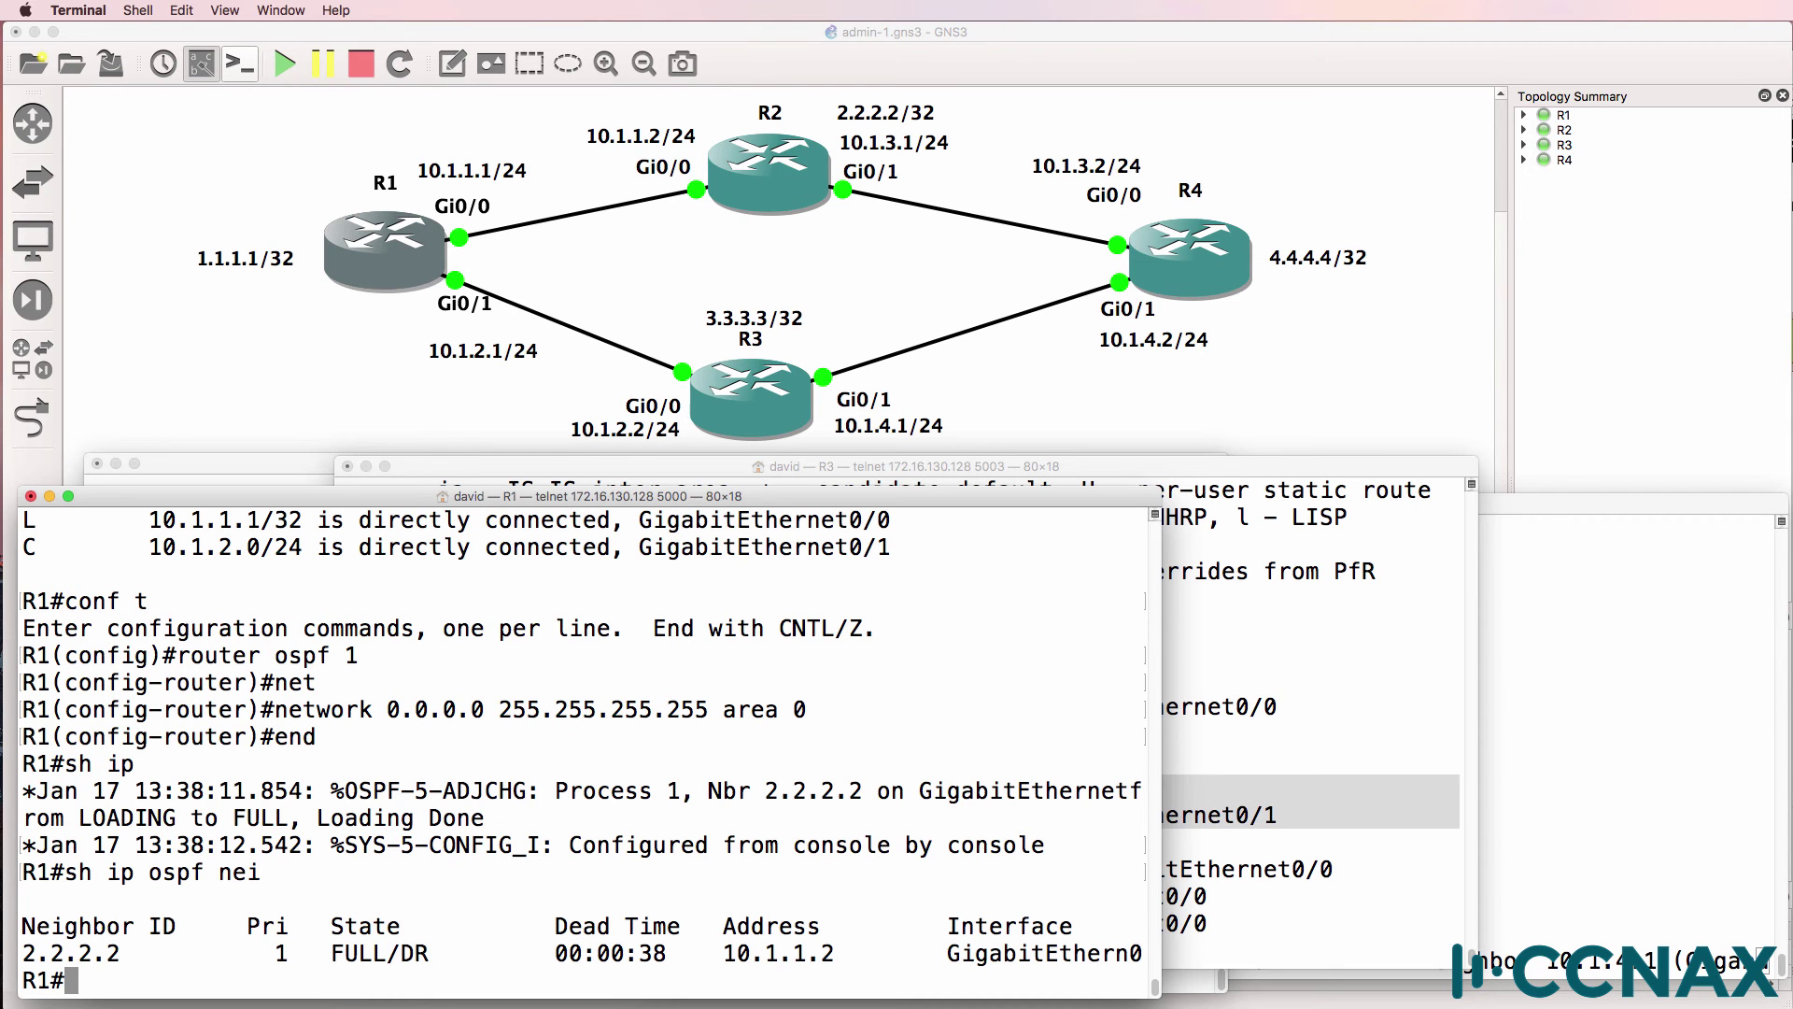
type("sh ip route")
key("Return")
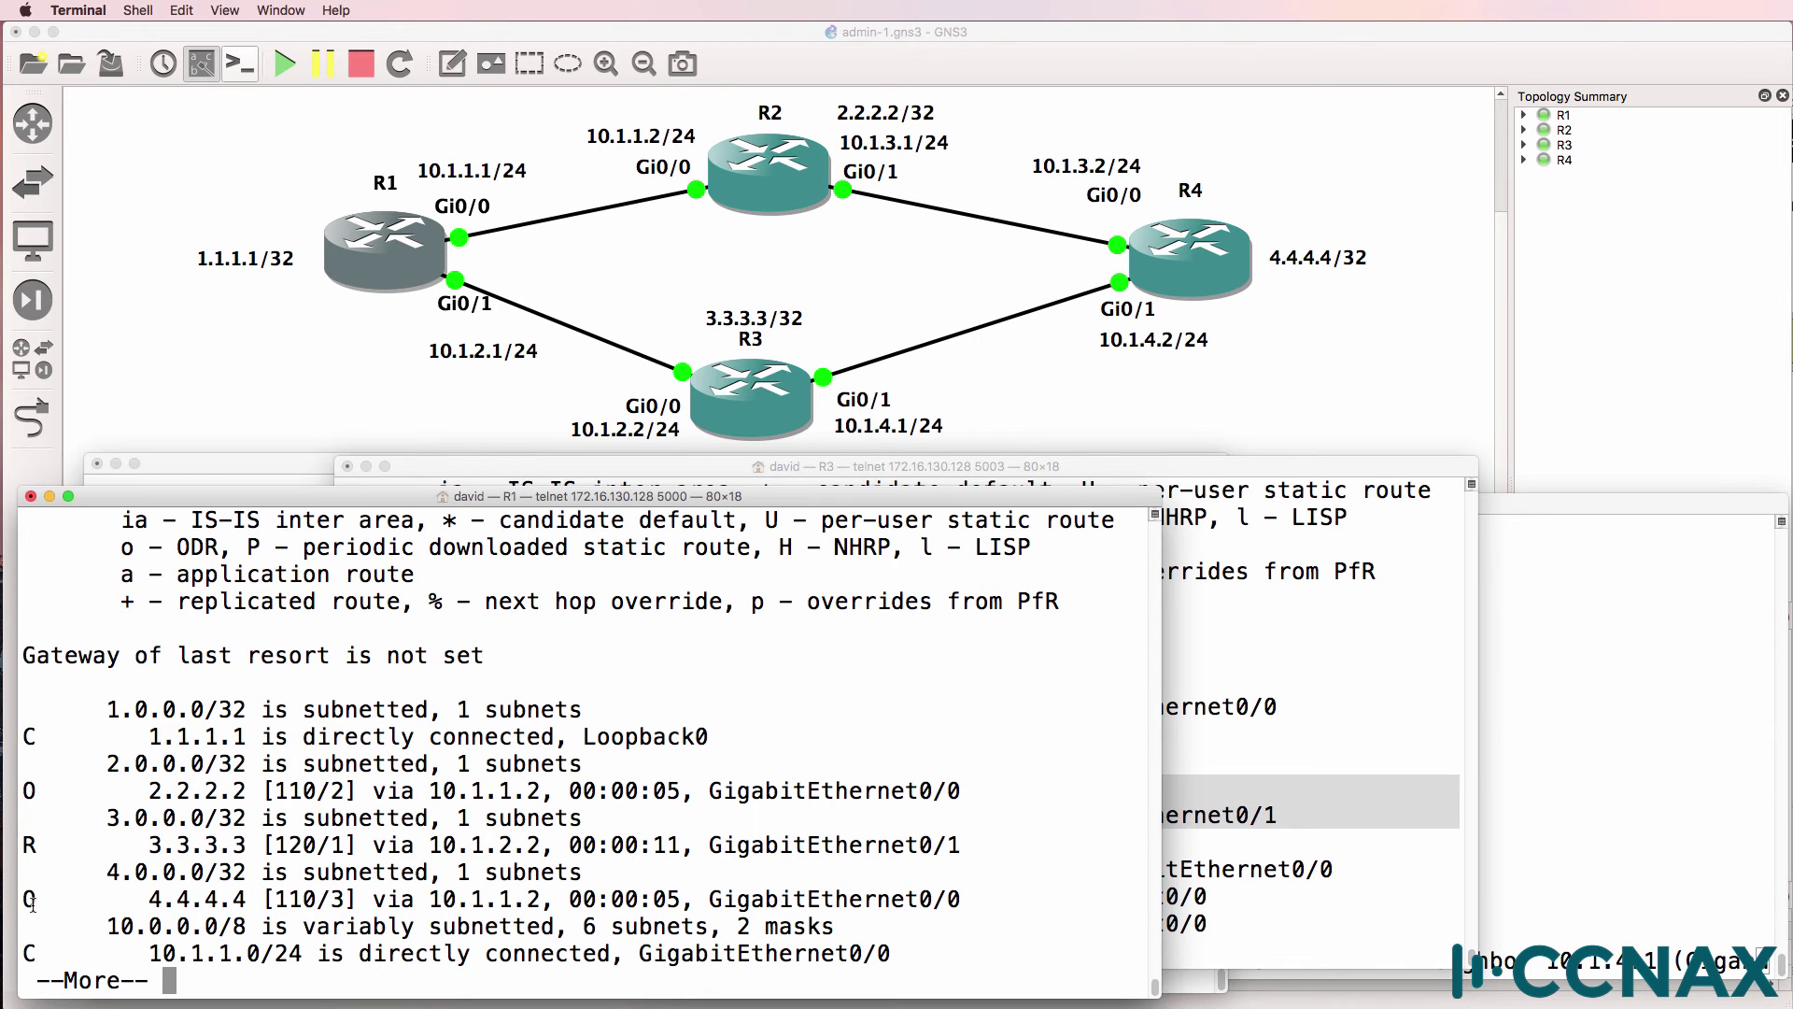
Ping and trace 4.4.4.4 from R1 along the OSPF path via 10.1.1.2 and 10.1.3.2
left_click_drag(25, 899, 1252, 889)
type("q")
type("pin")
type("g 4.4.4.4")
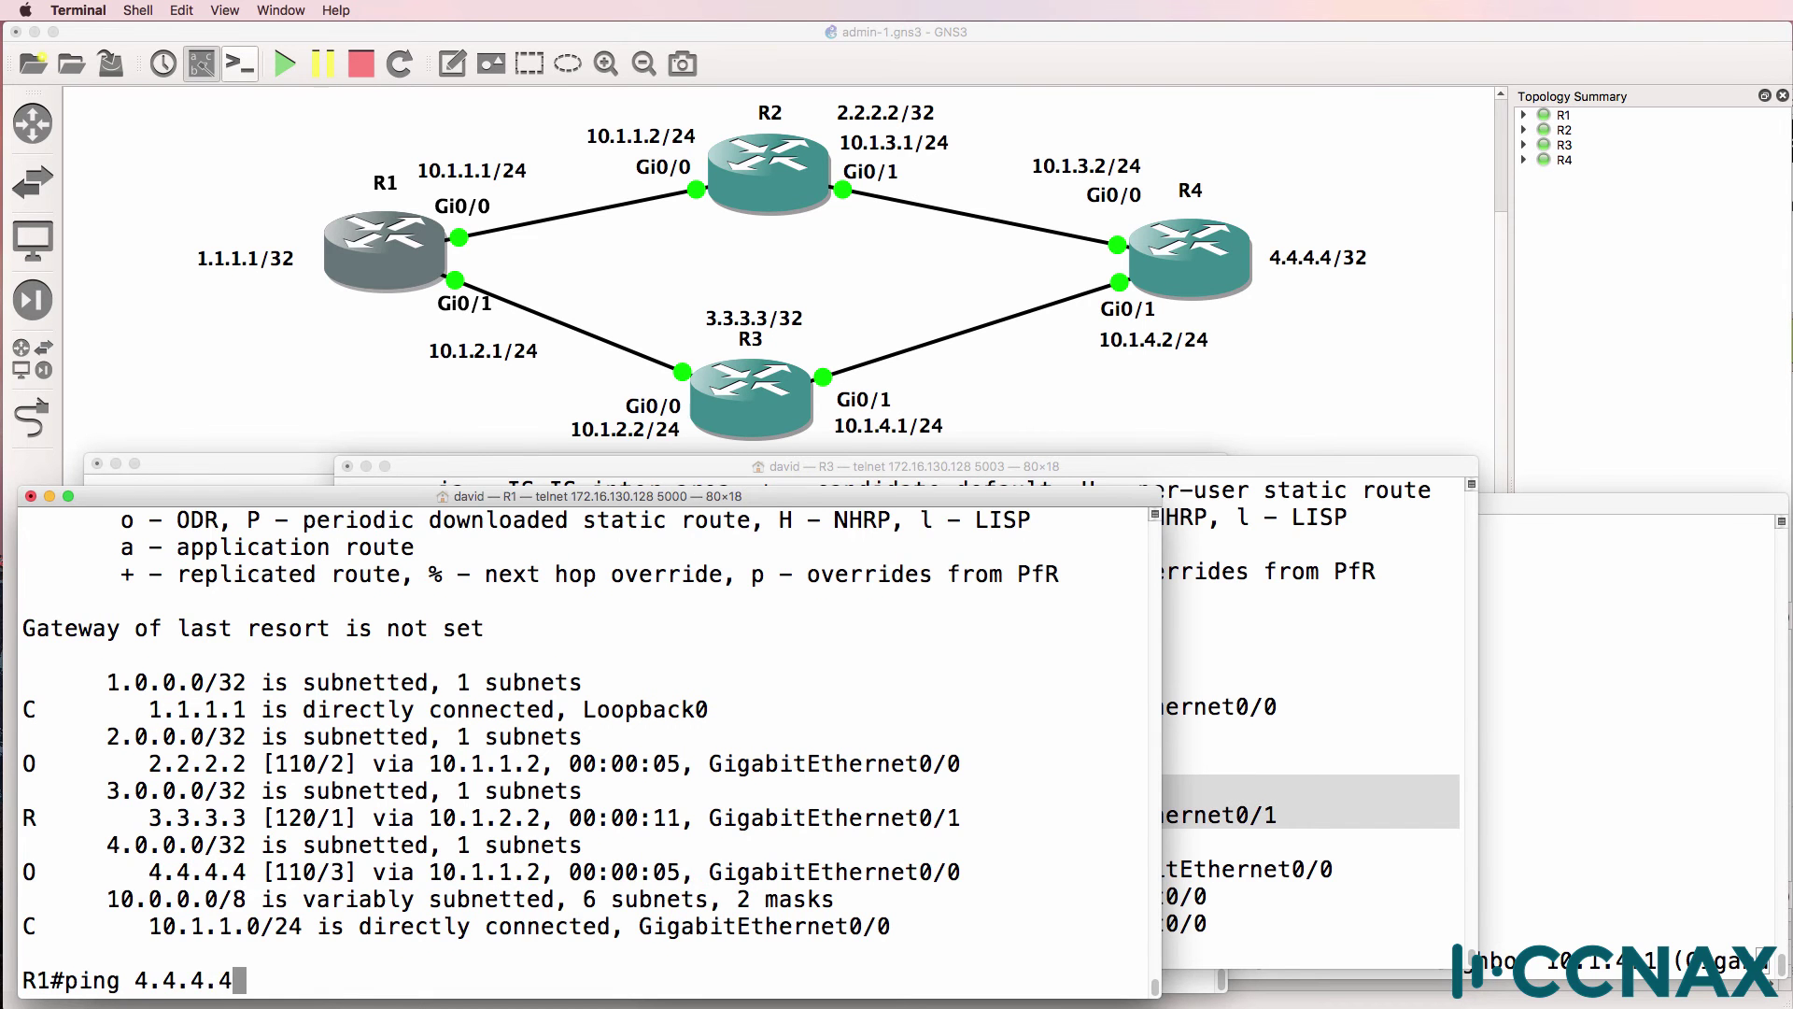
key("Return")
type("tr")
key("Tab")
type("4")
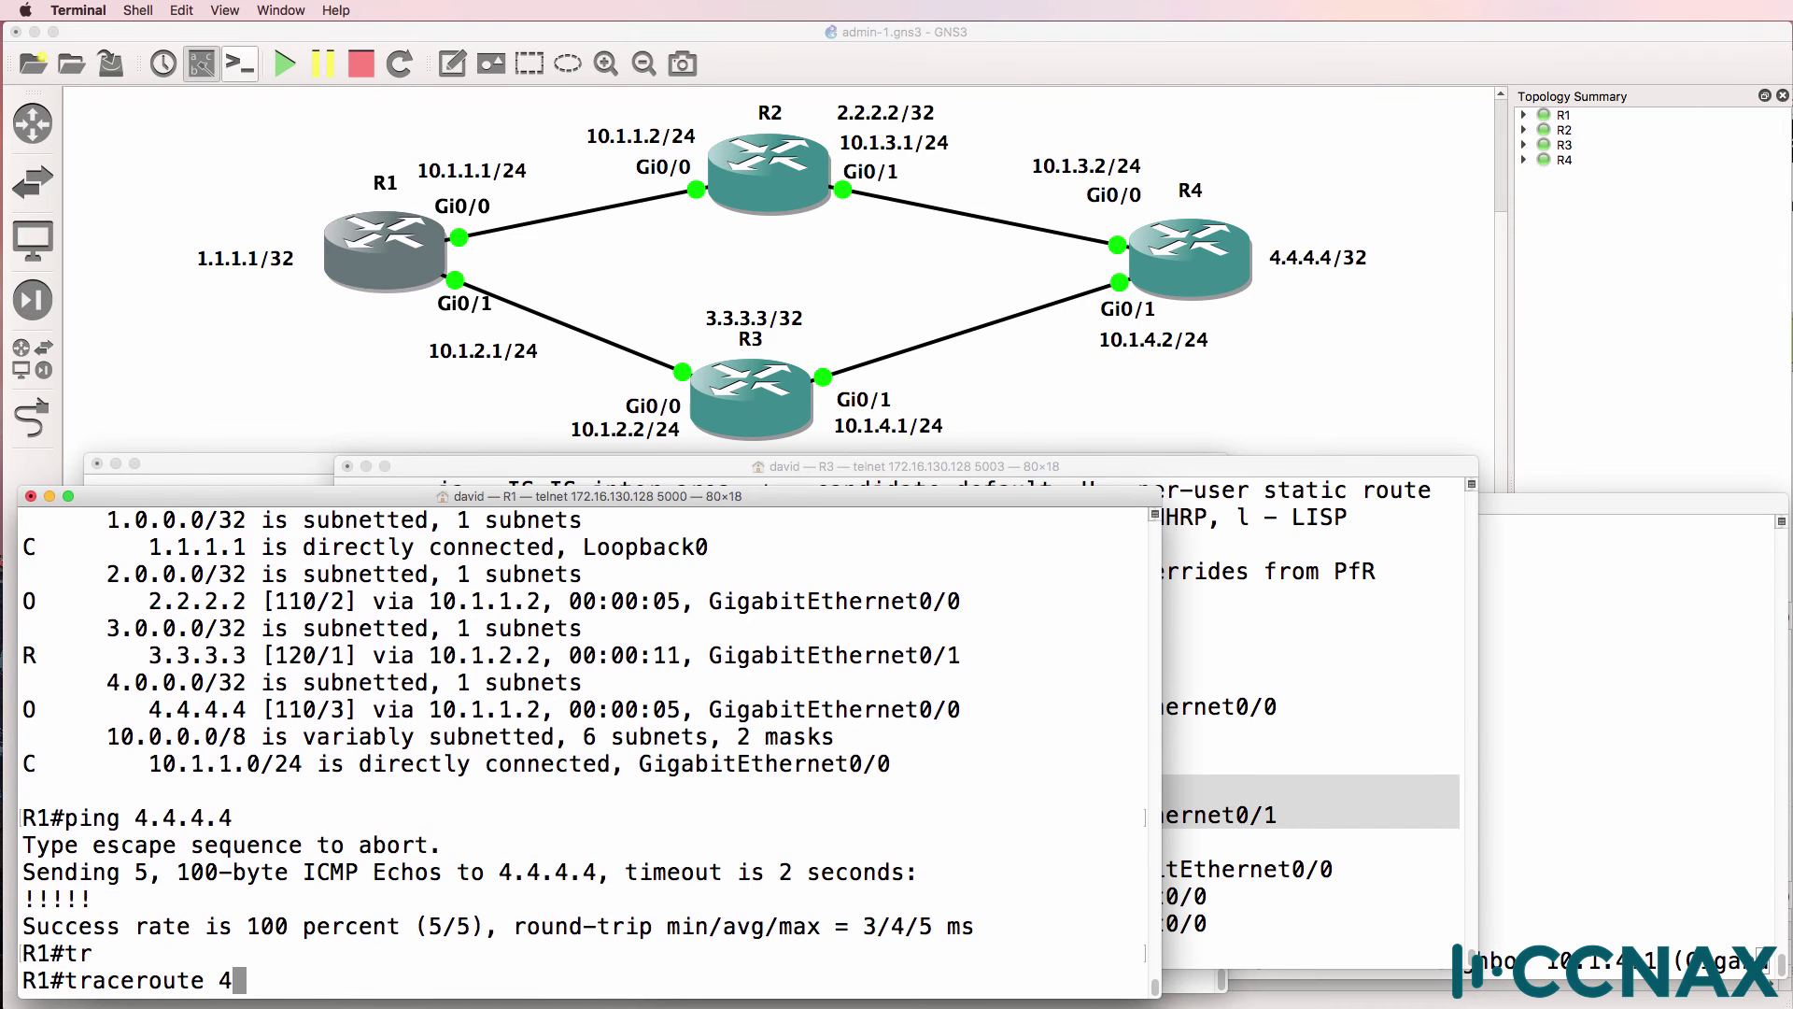
type(".4.4.4")
key("Return")
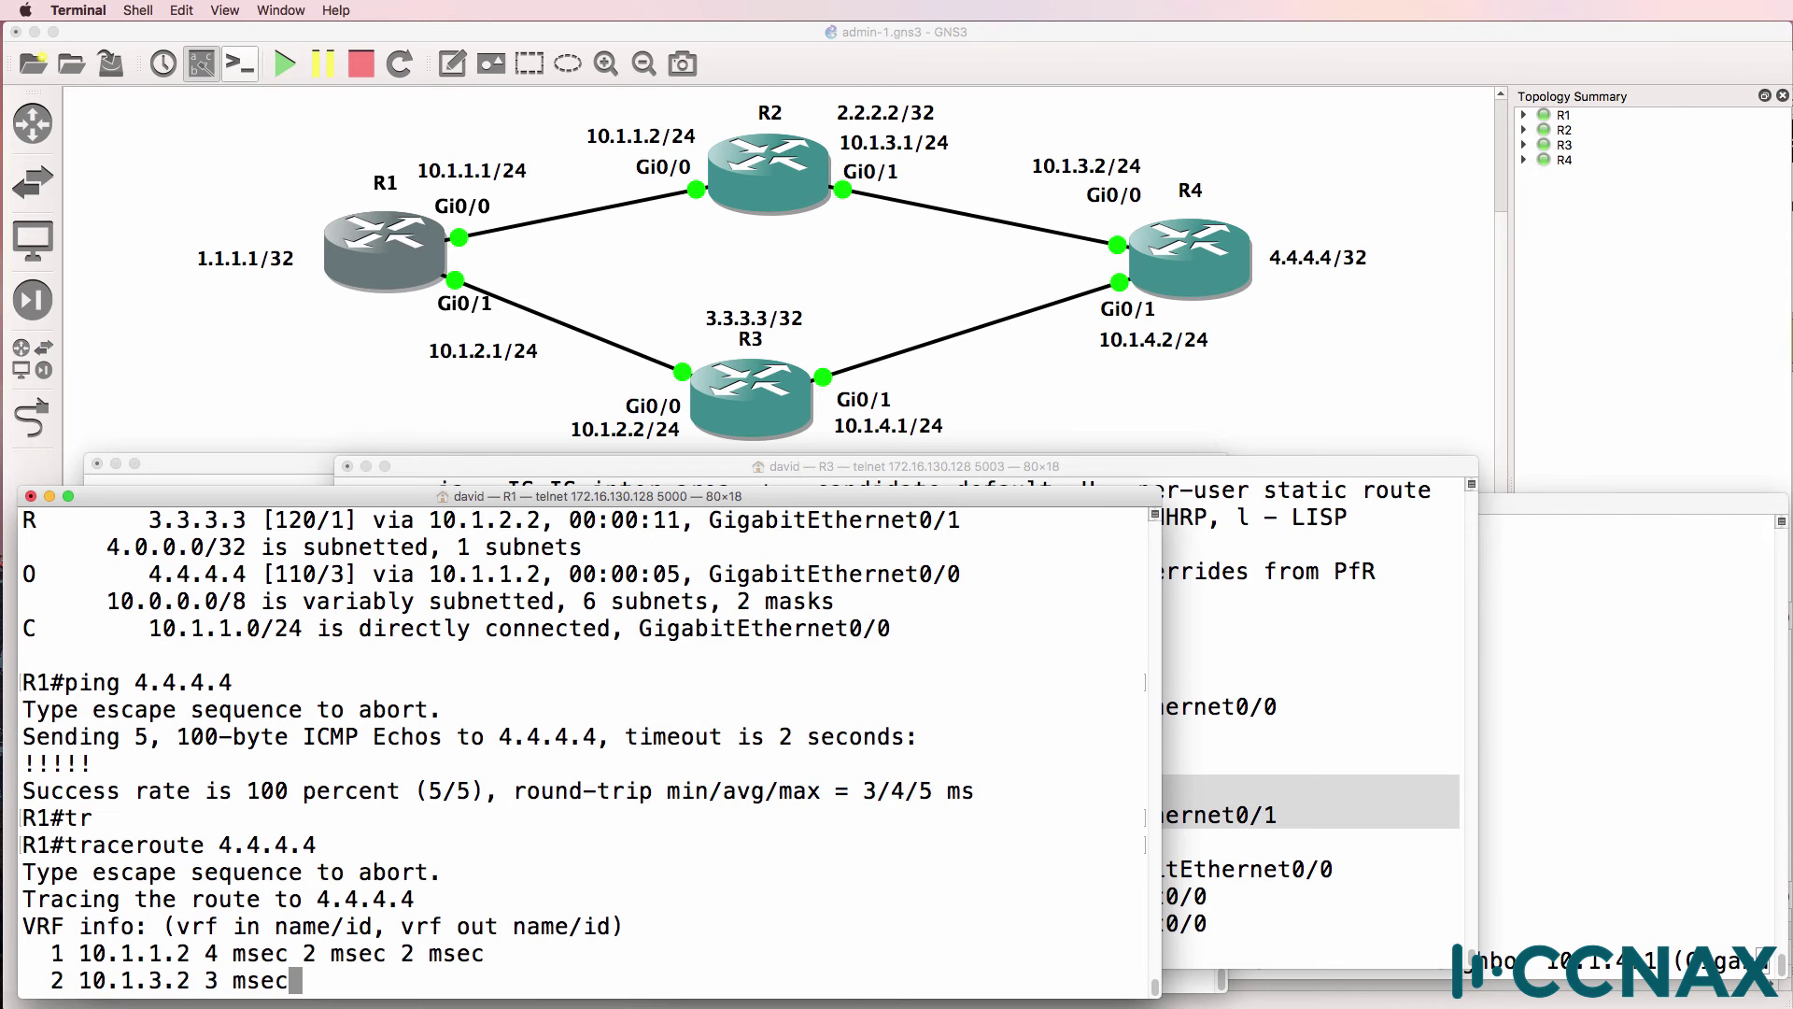
Configure EIGRP 1 on R1 with network 0.0.0.0
type("conf t")
key("Return")
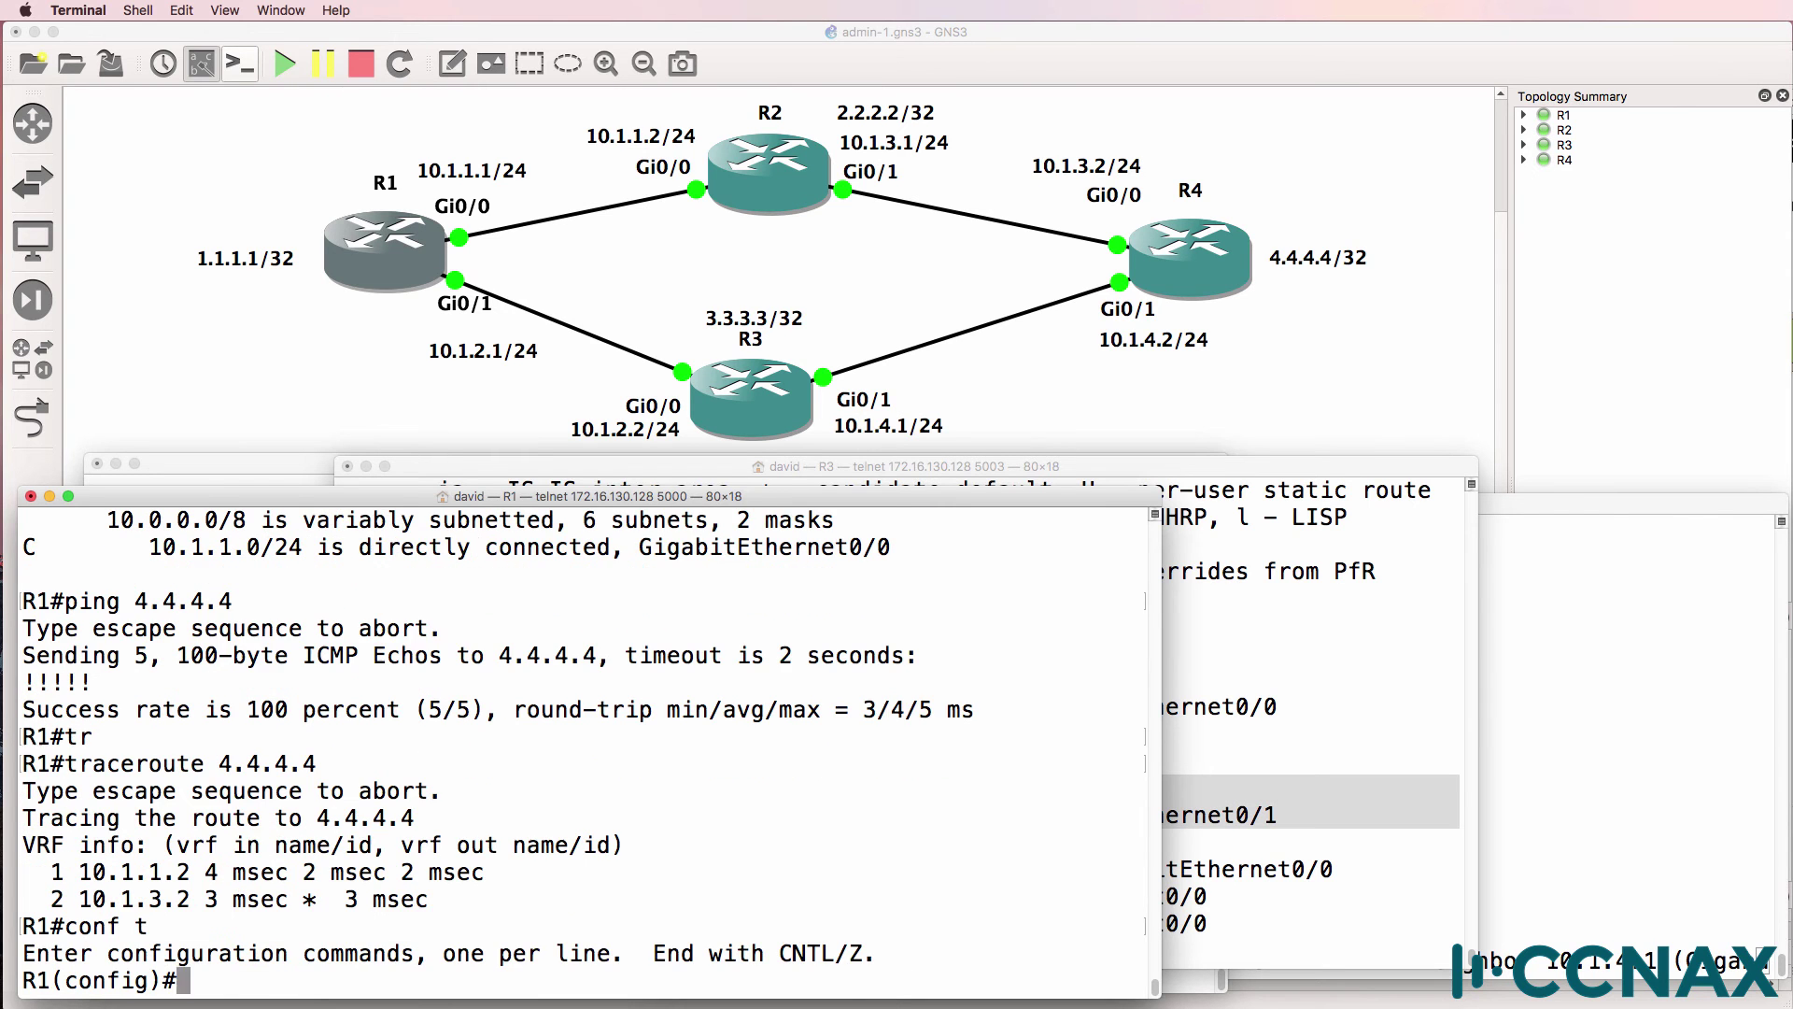
type("router eigrp 1")
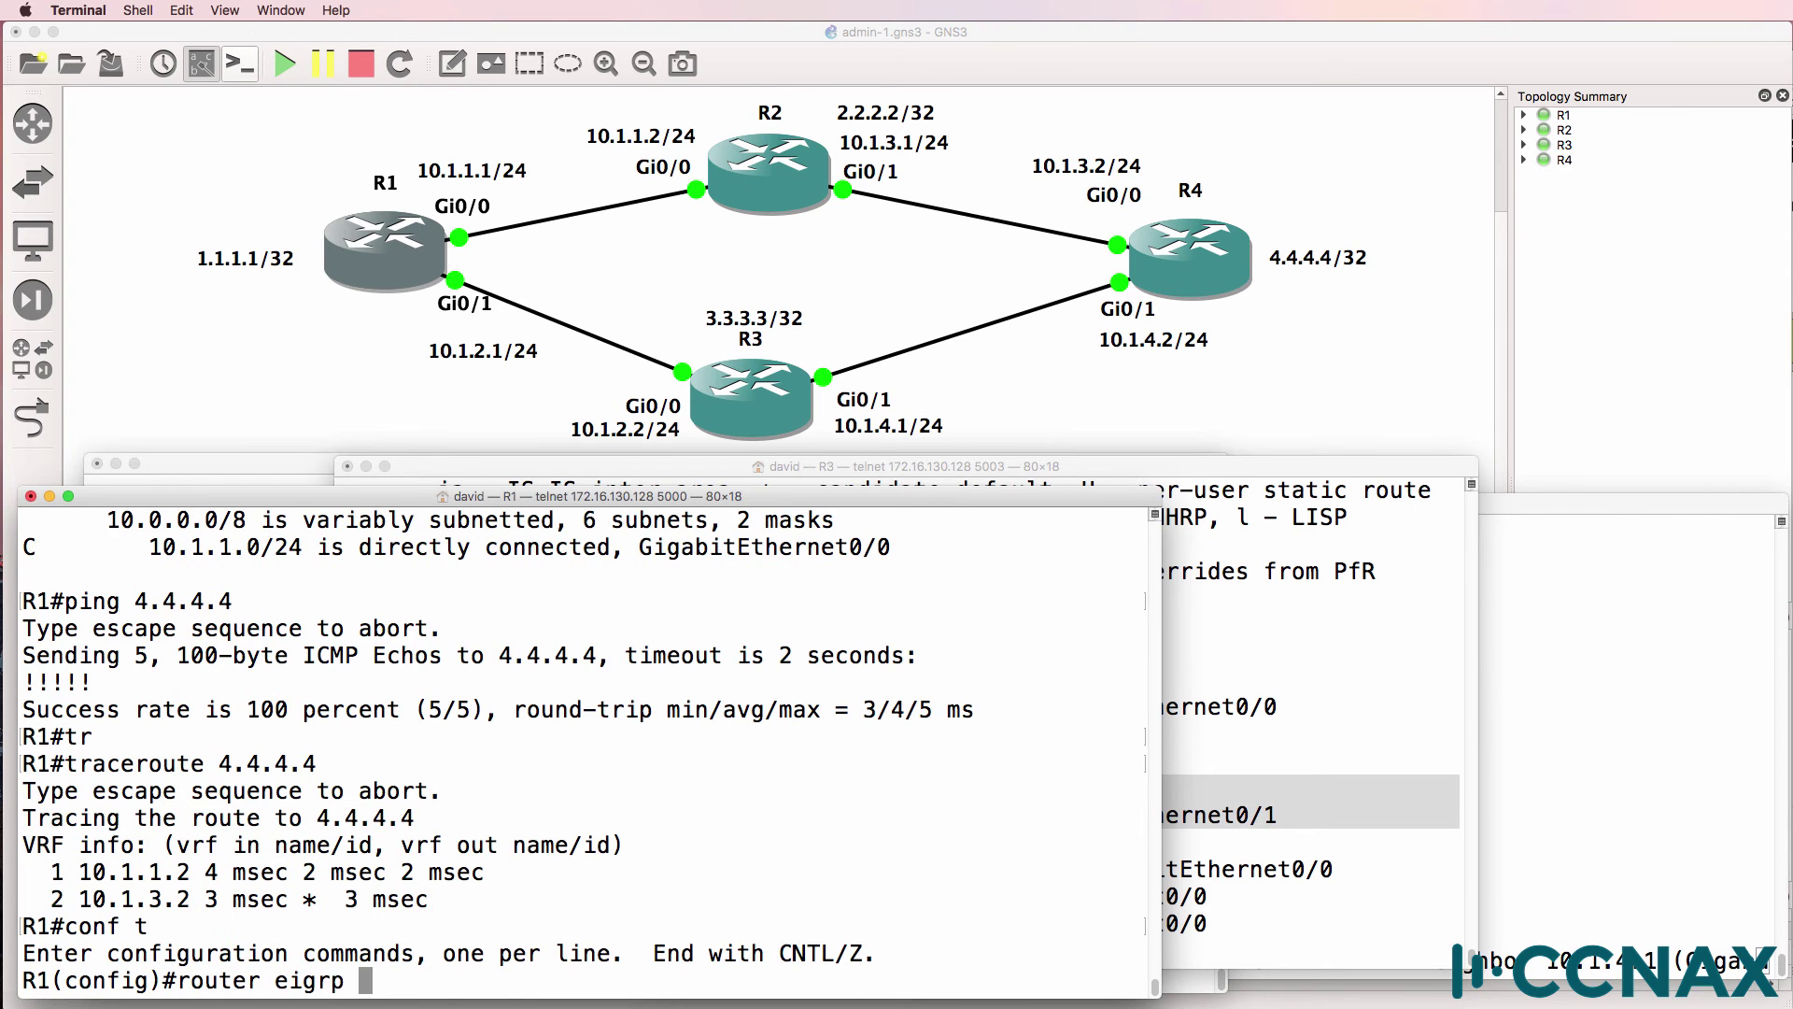
key("Return")
type("net")
key("Tab")
type("0.0.0.0")
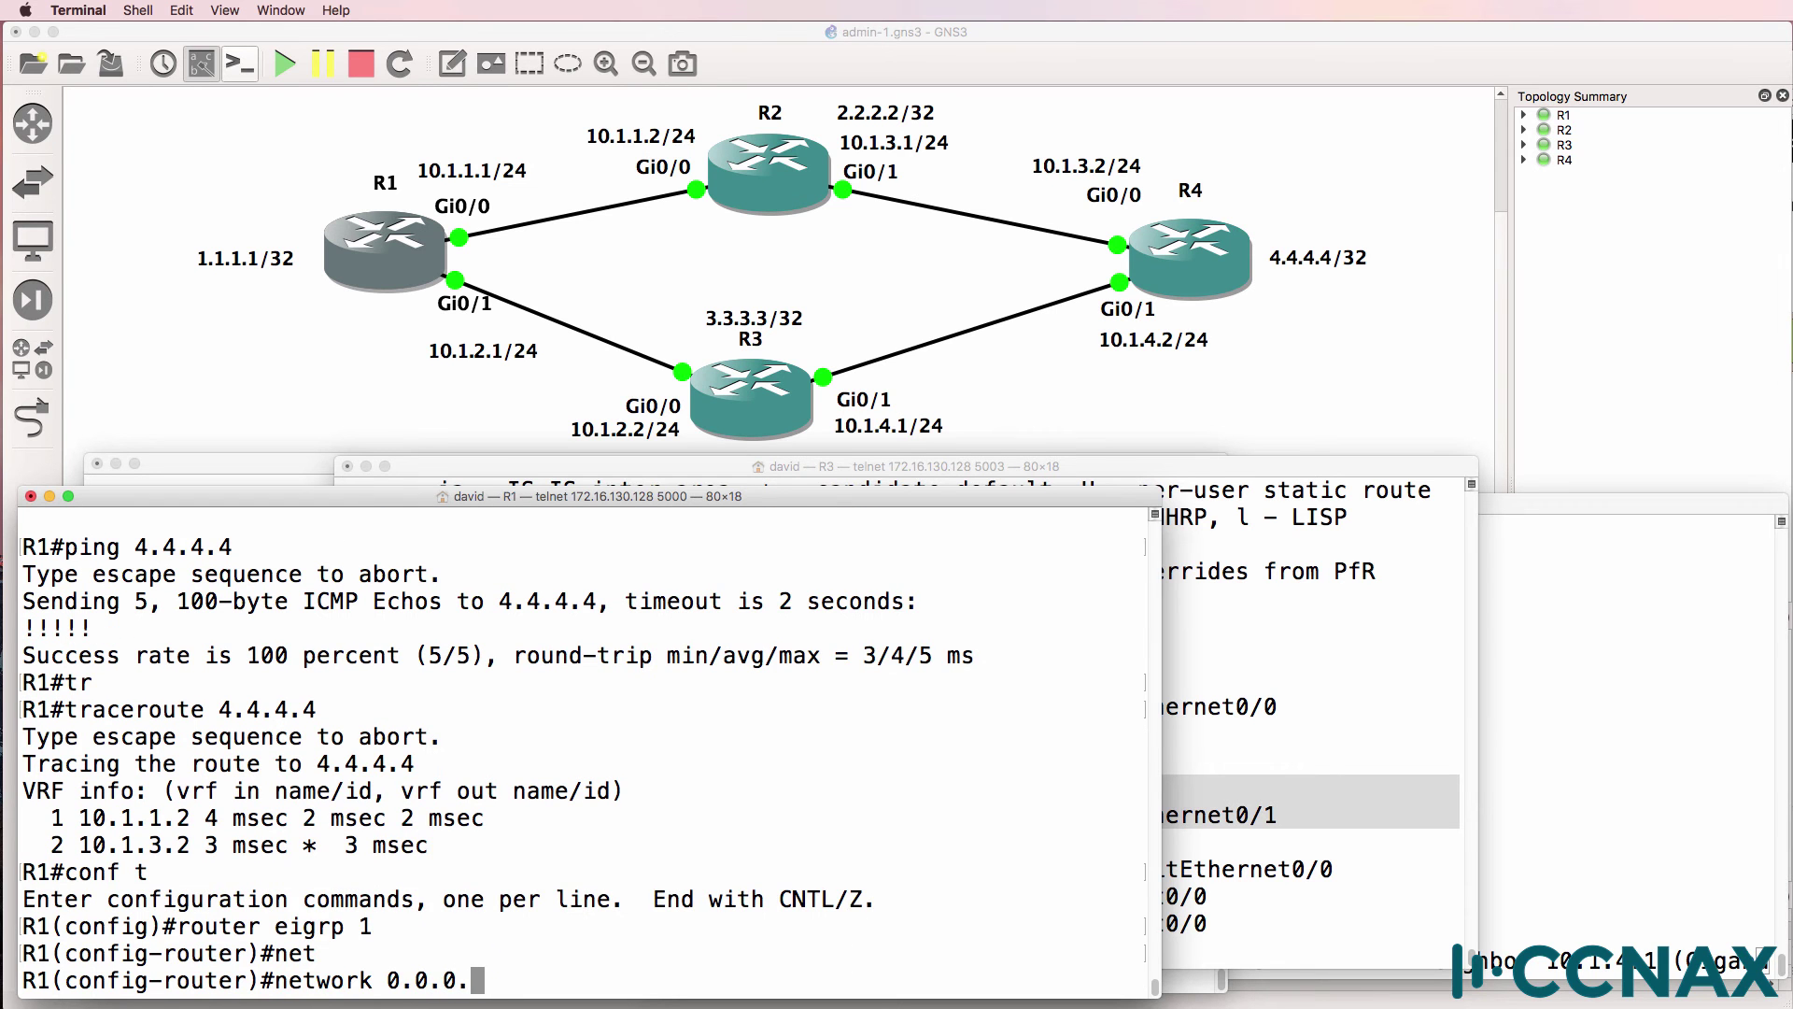
key("Return")
type("end")
key("Return")
Check R1's EIGRP neighbours, finding none yet, and trace 4.4.4.4 again
type("sh ip ")
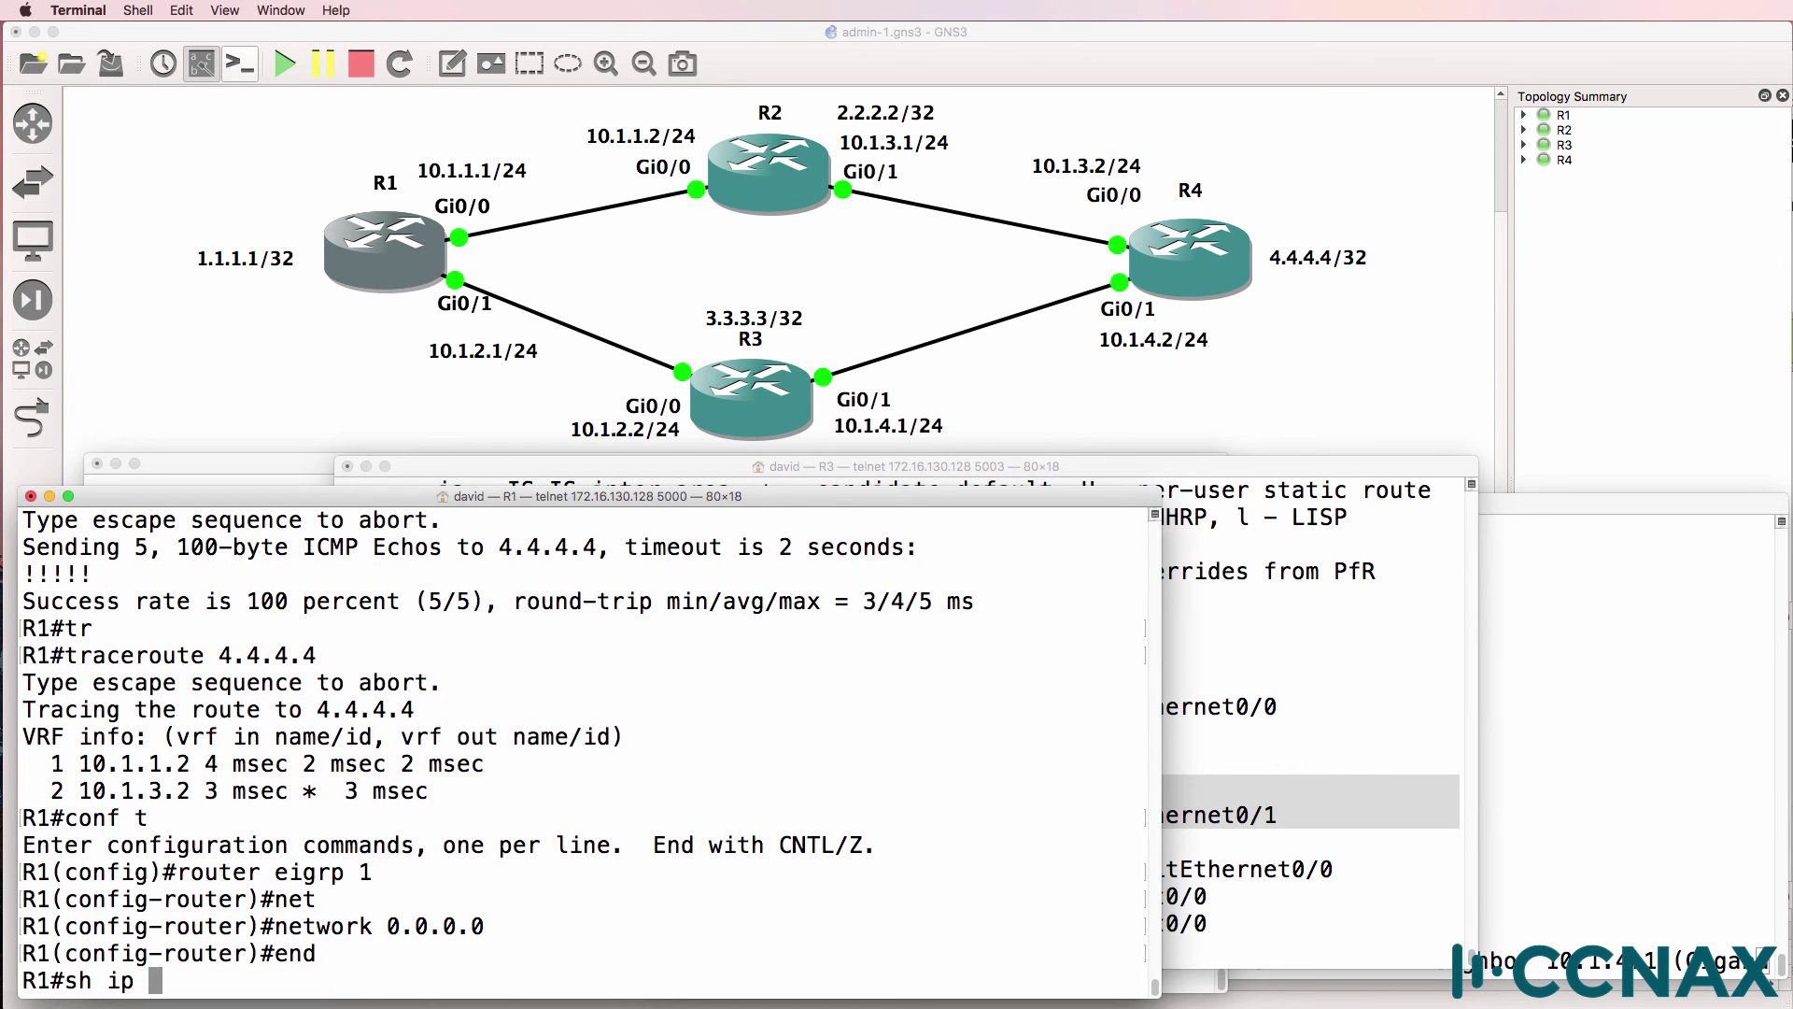
type("ei")
key("Tab")
type("nei")
key("Return")
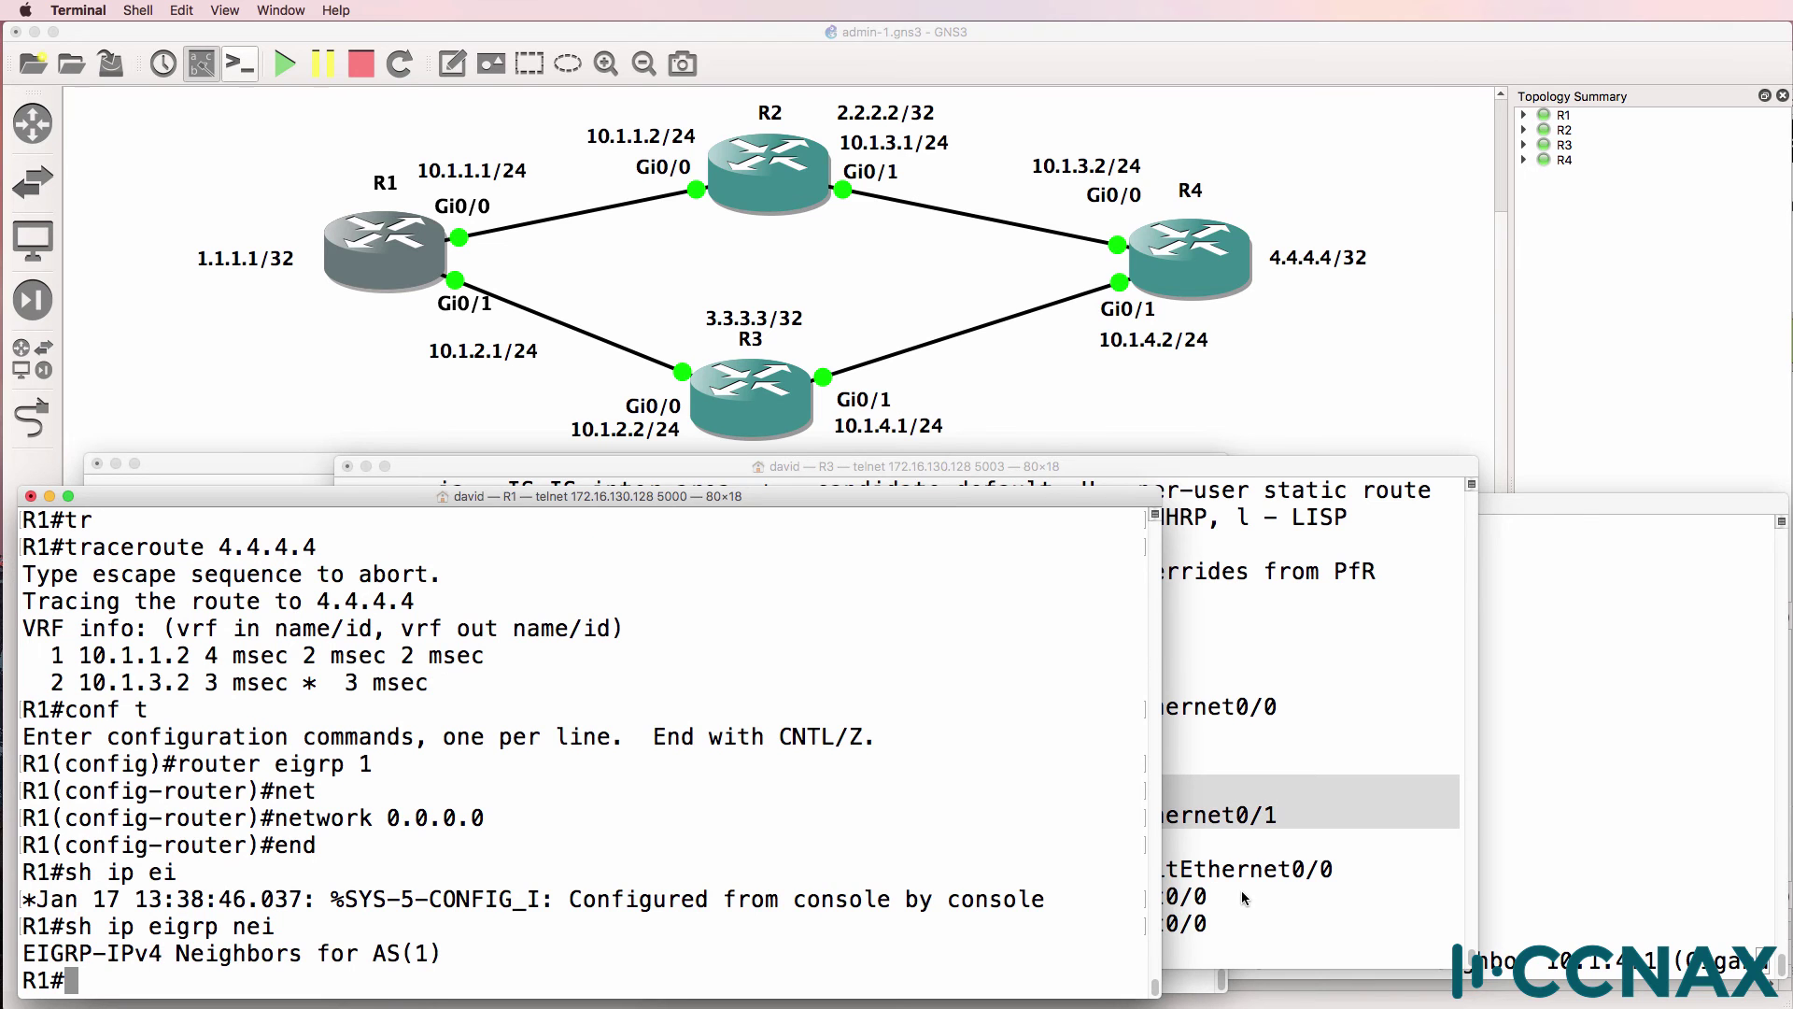
type("tr")
key("Tab")
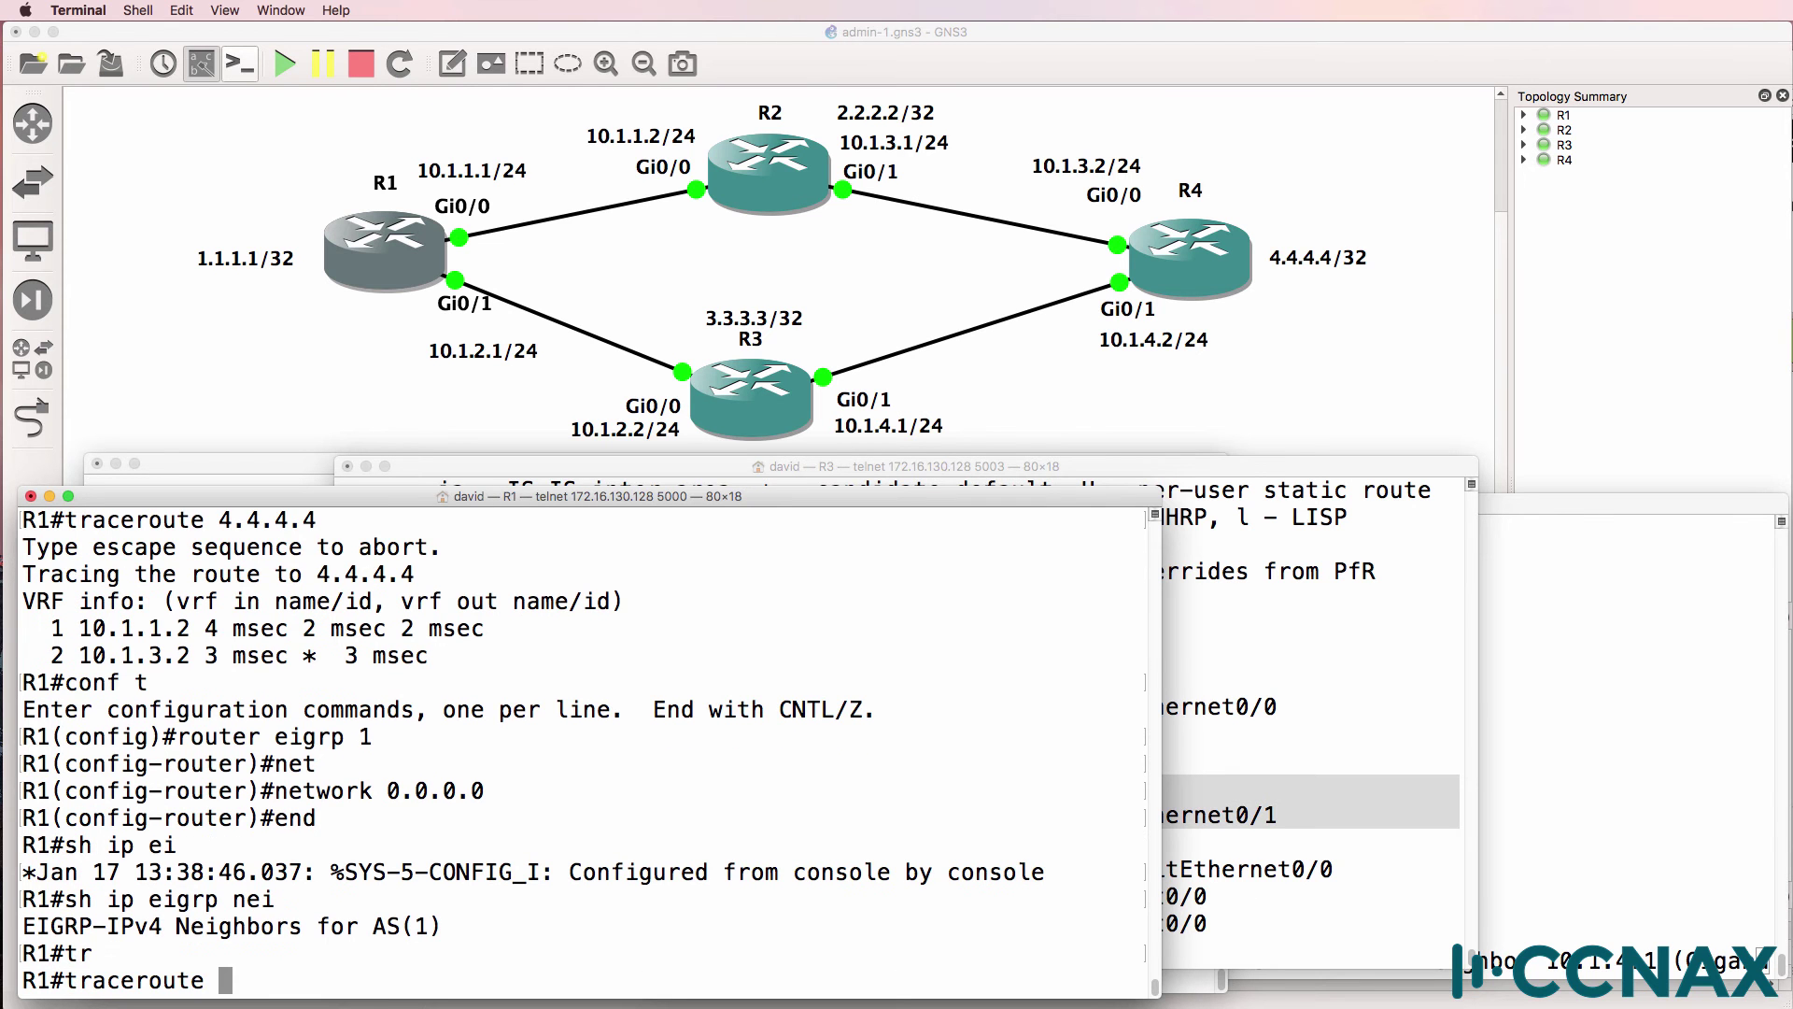
type("4.4.4.4")
key("Return")
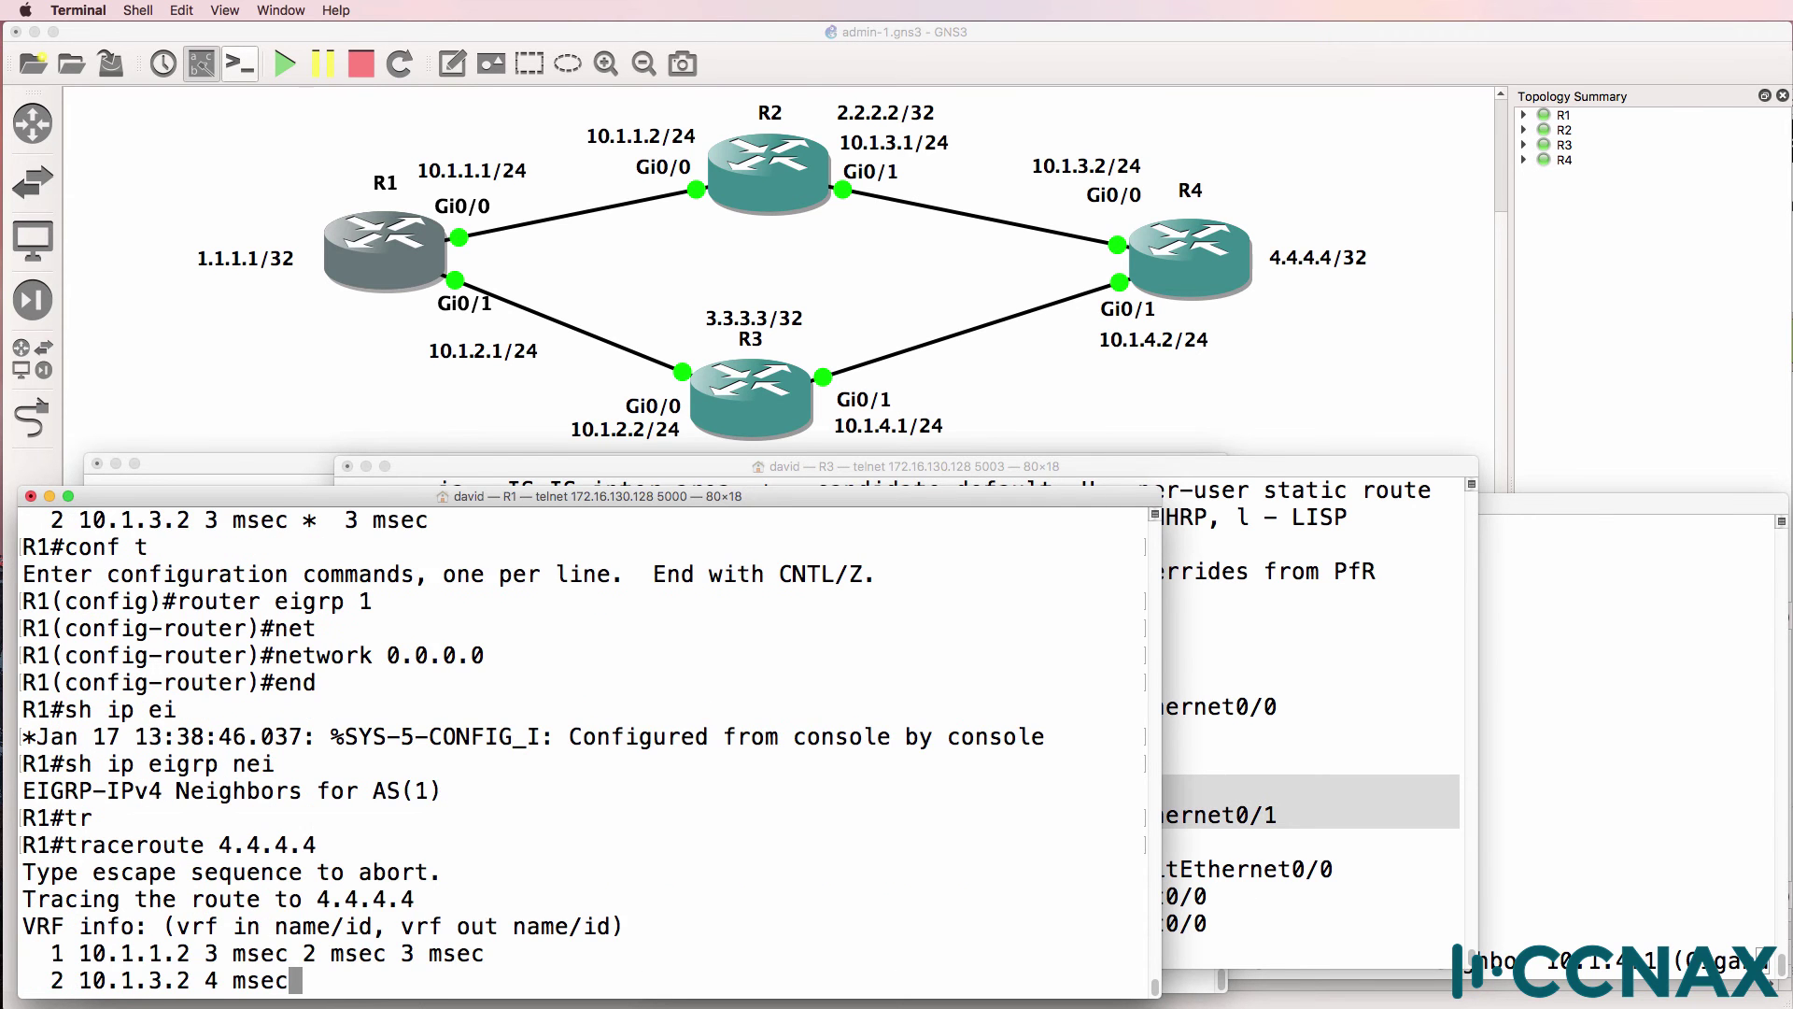
Enable EIGRP 1 with network 0.0.0.0 on R3
left_click(1305, 698)
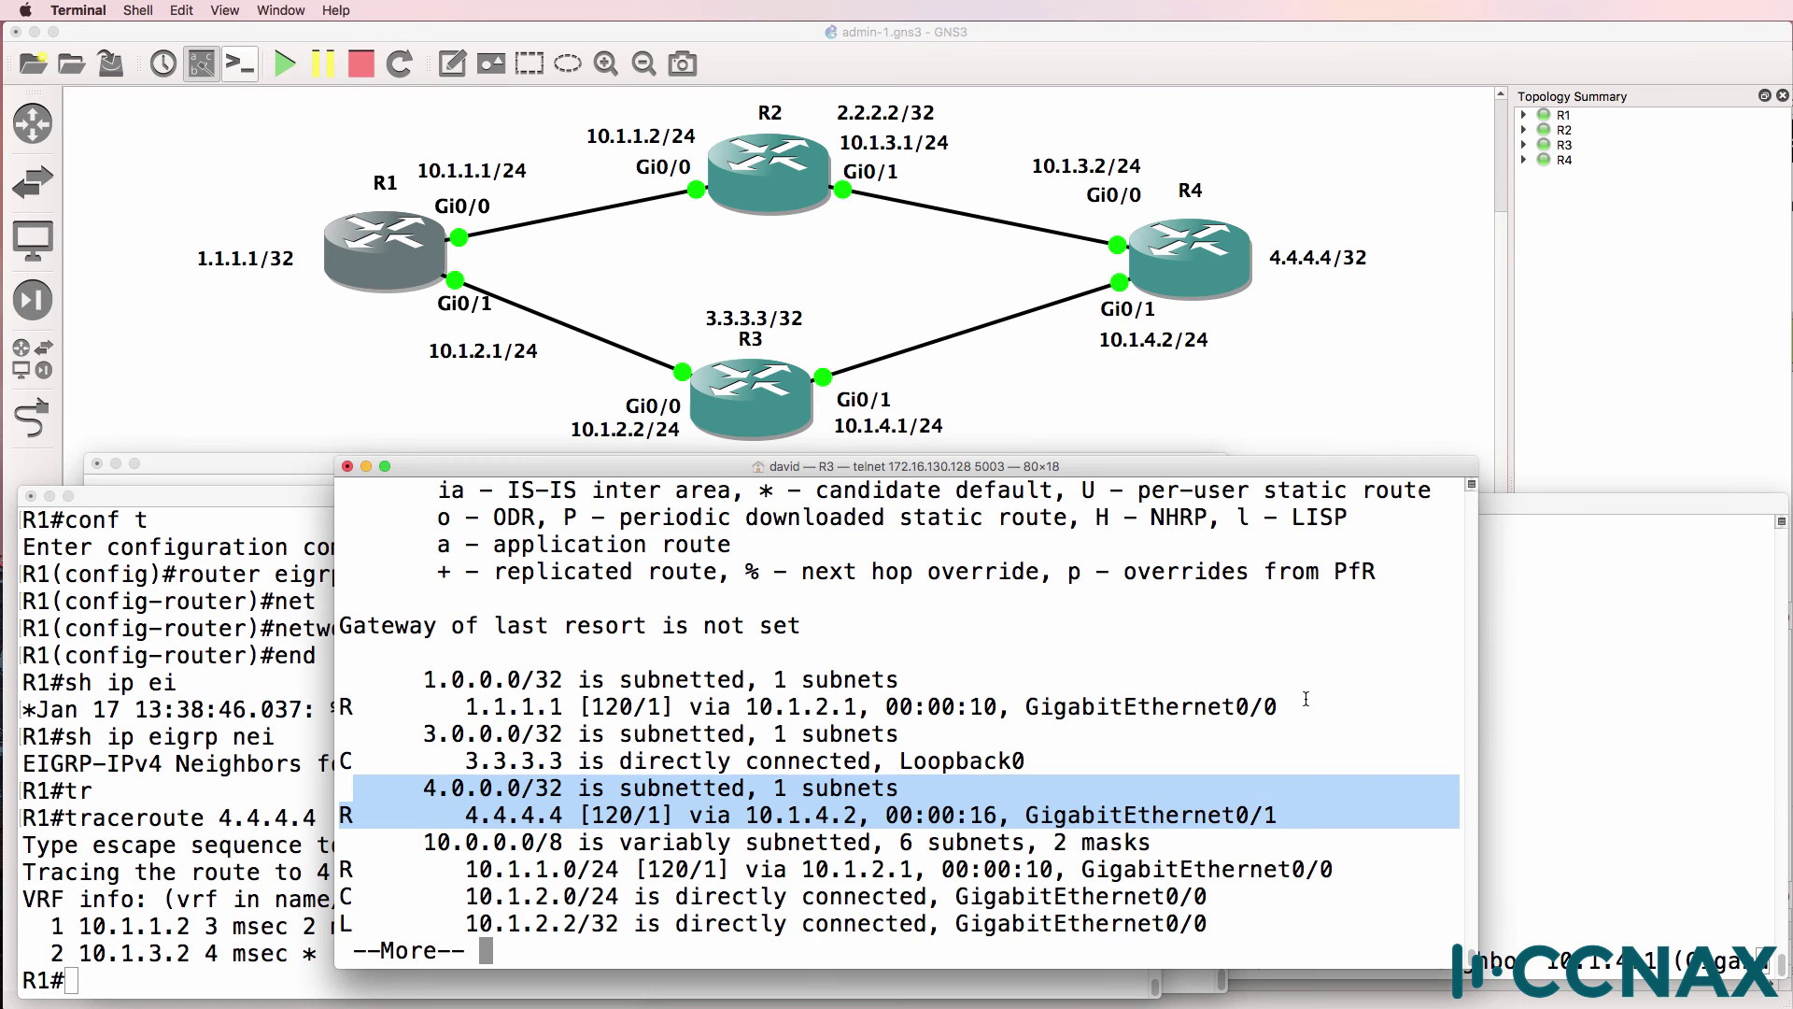
key("Return")
type("qconf t")
key("Return")
type("ro")
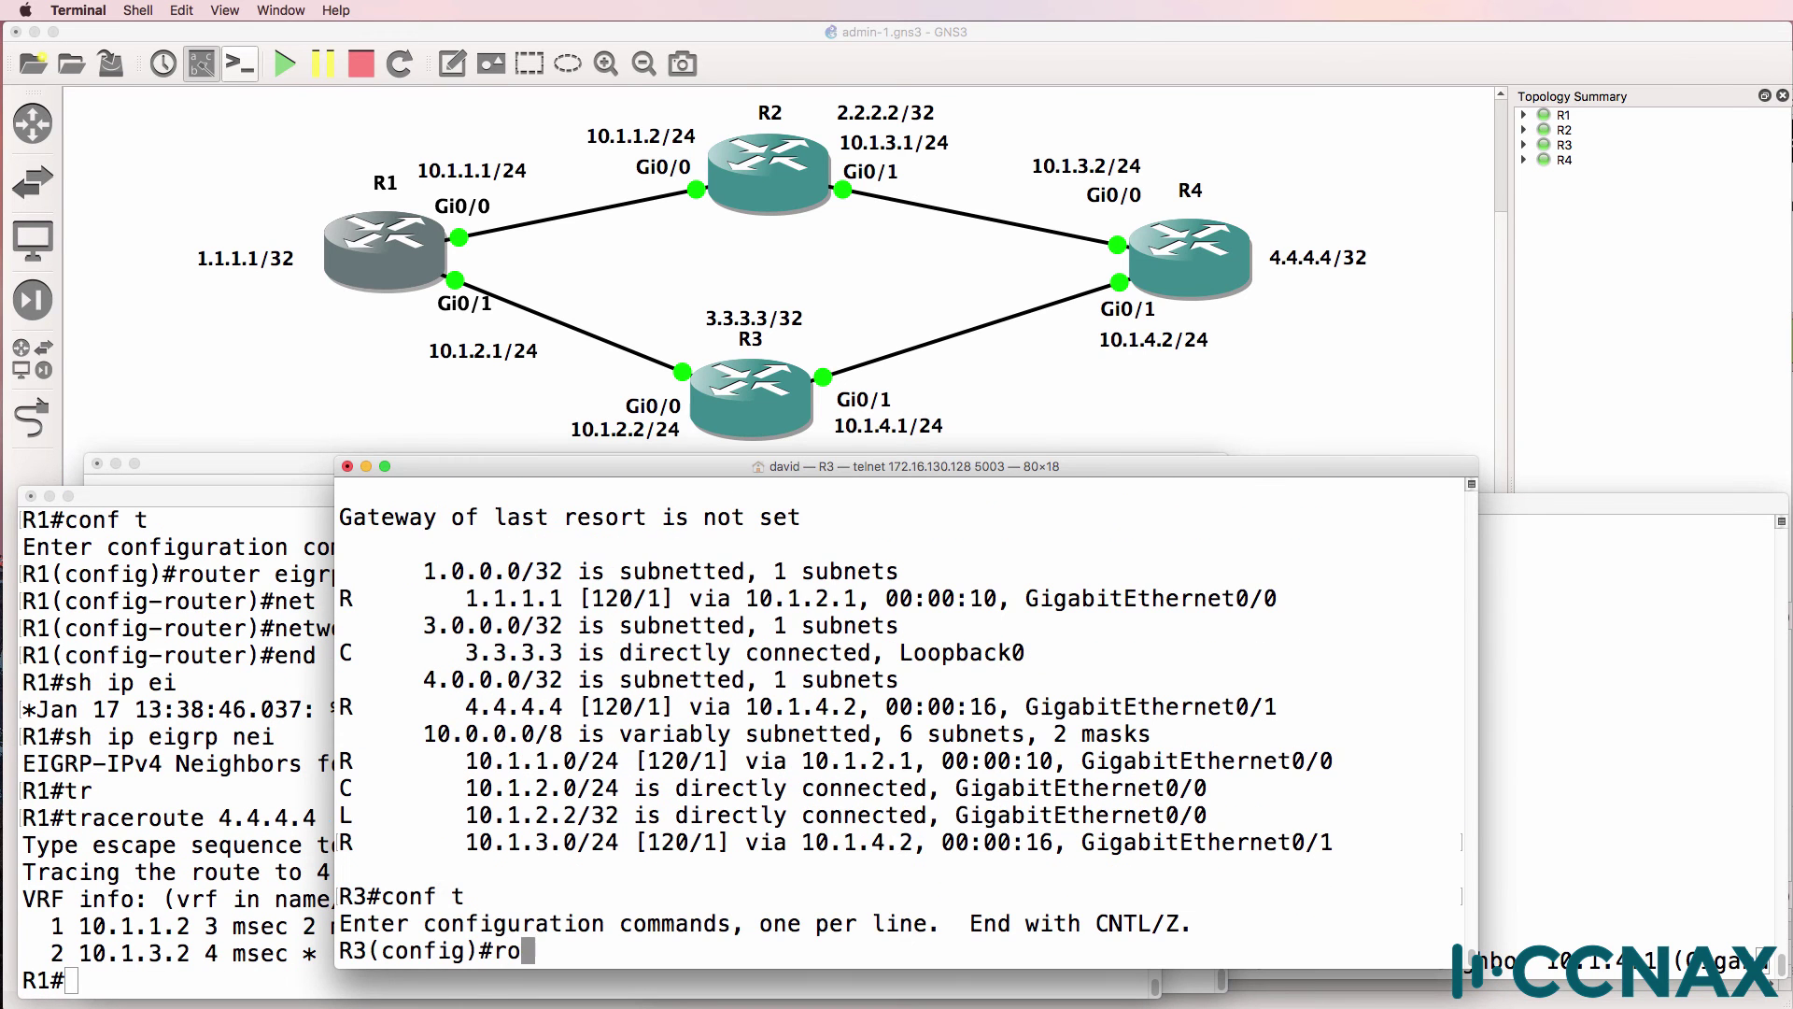
type("uter eigrp 1")
key("Return")
type("net")
key("Tab")
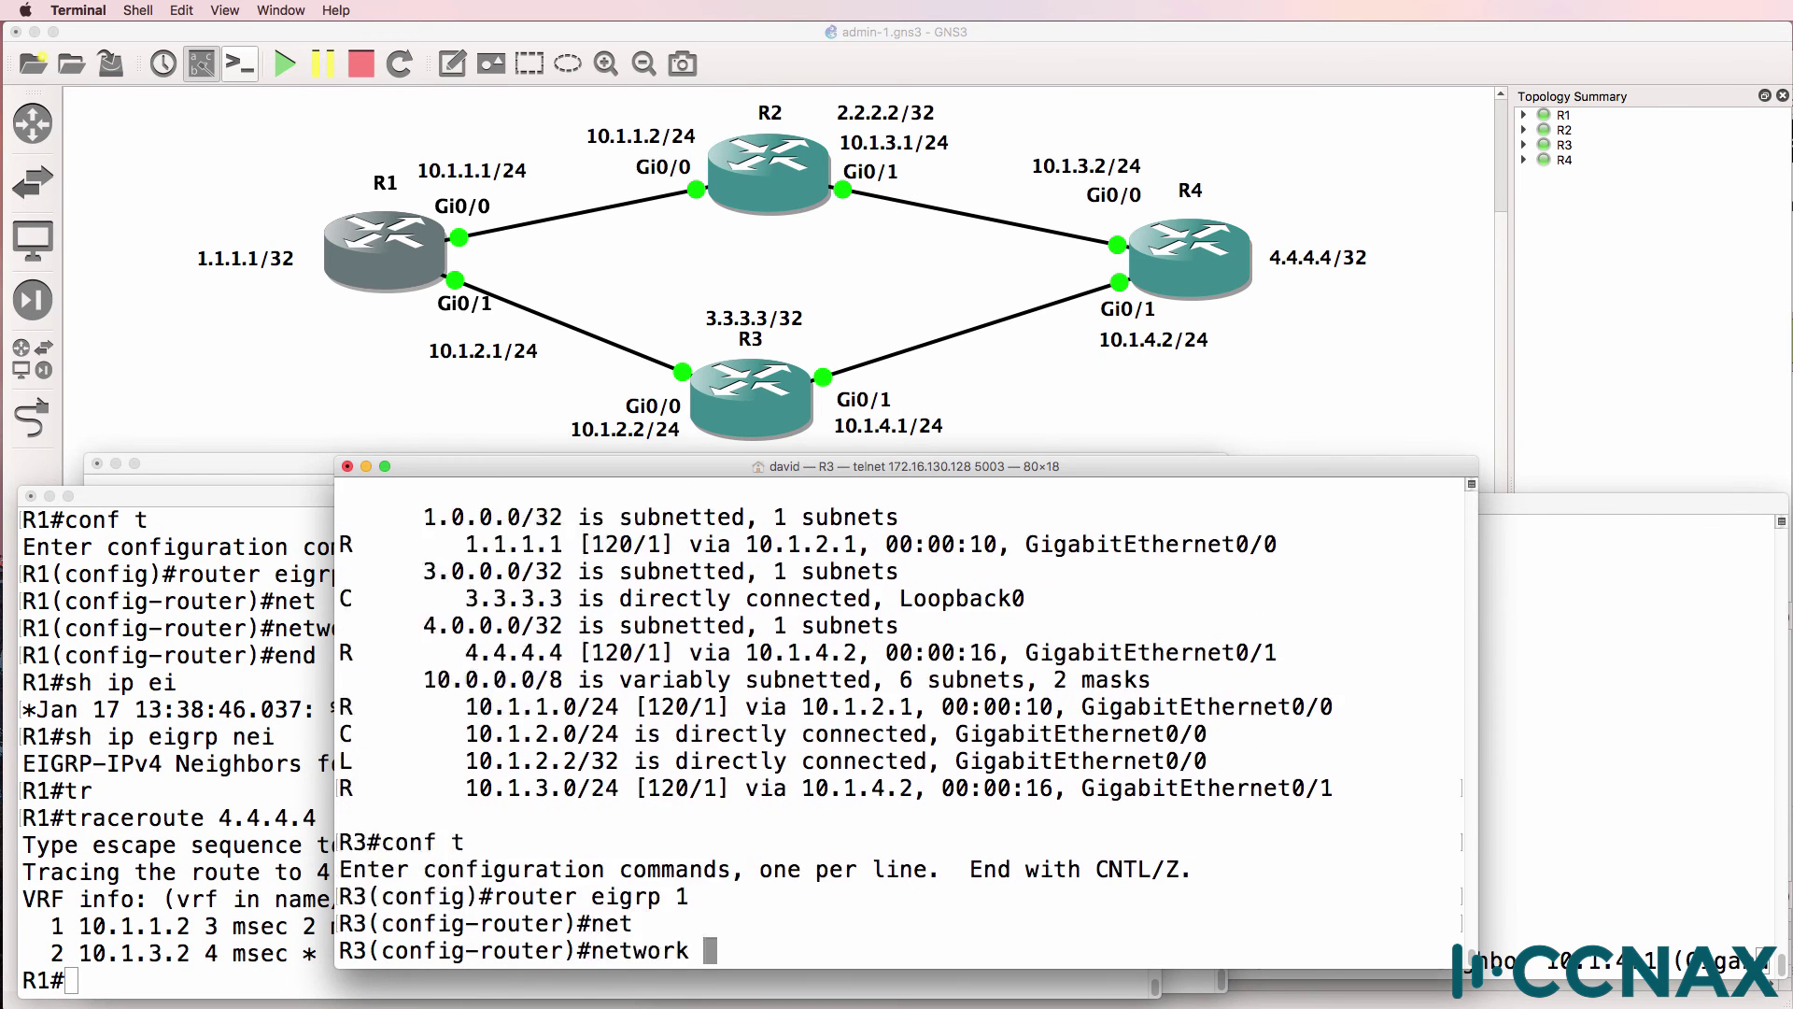
type("0.0.0.0")
key("Return")
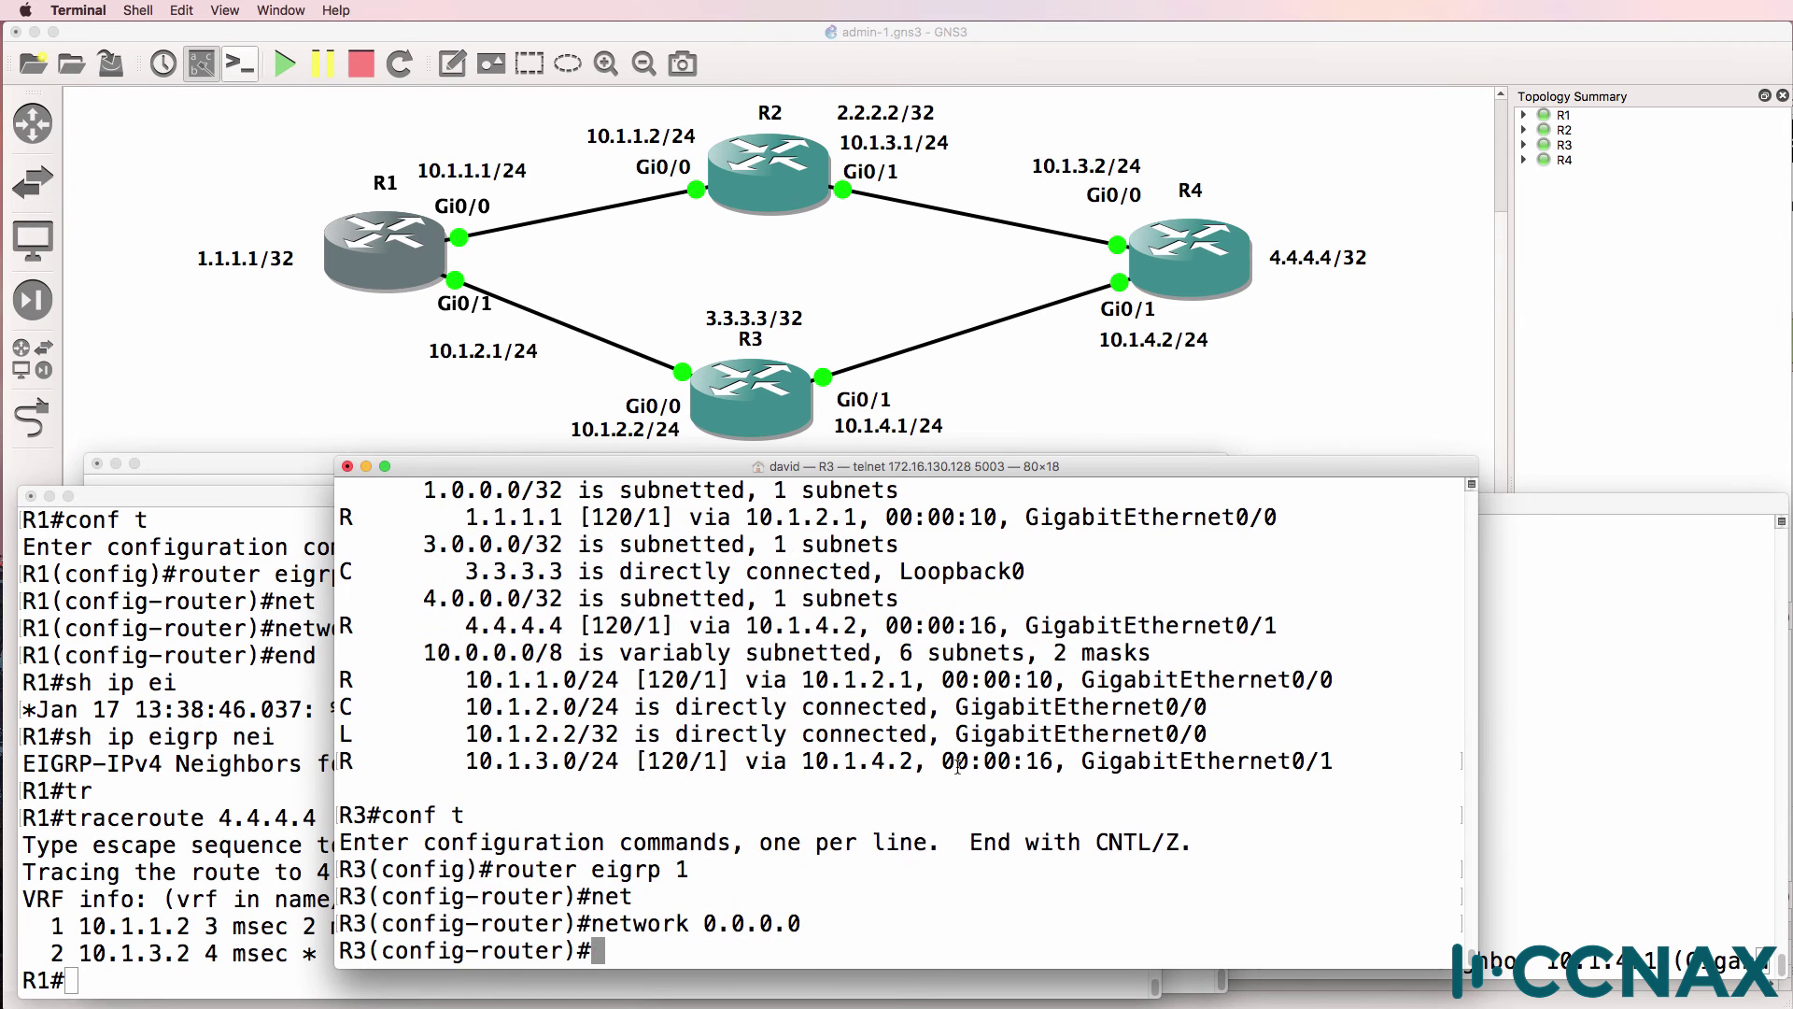
On R1, confirm the EIGRP neighbour and mark 4.4.4.4 as an EIGRP route via 10.1.2.2
left_click(141, 808)
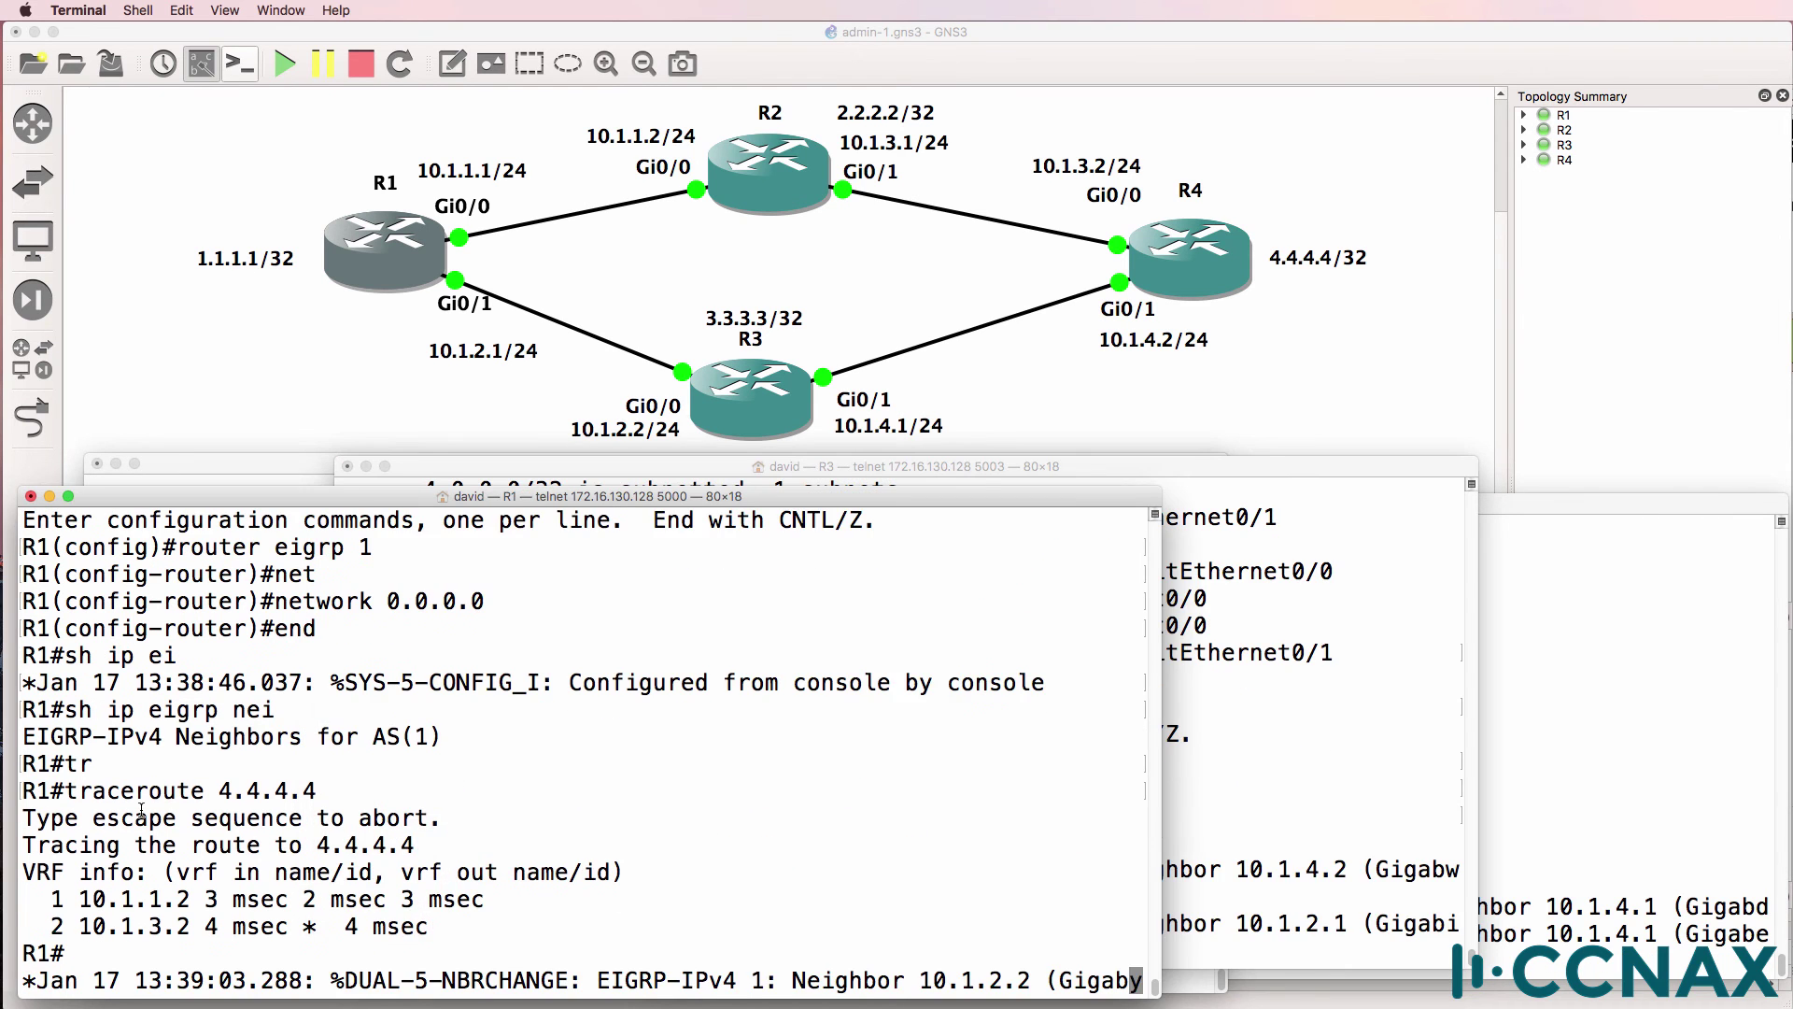
key("Return")
type("sh ip ")
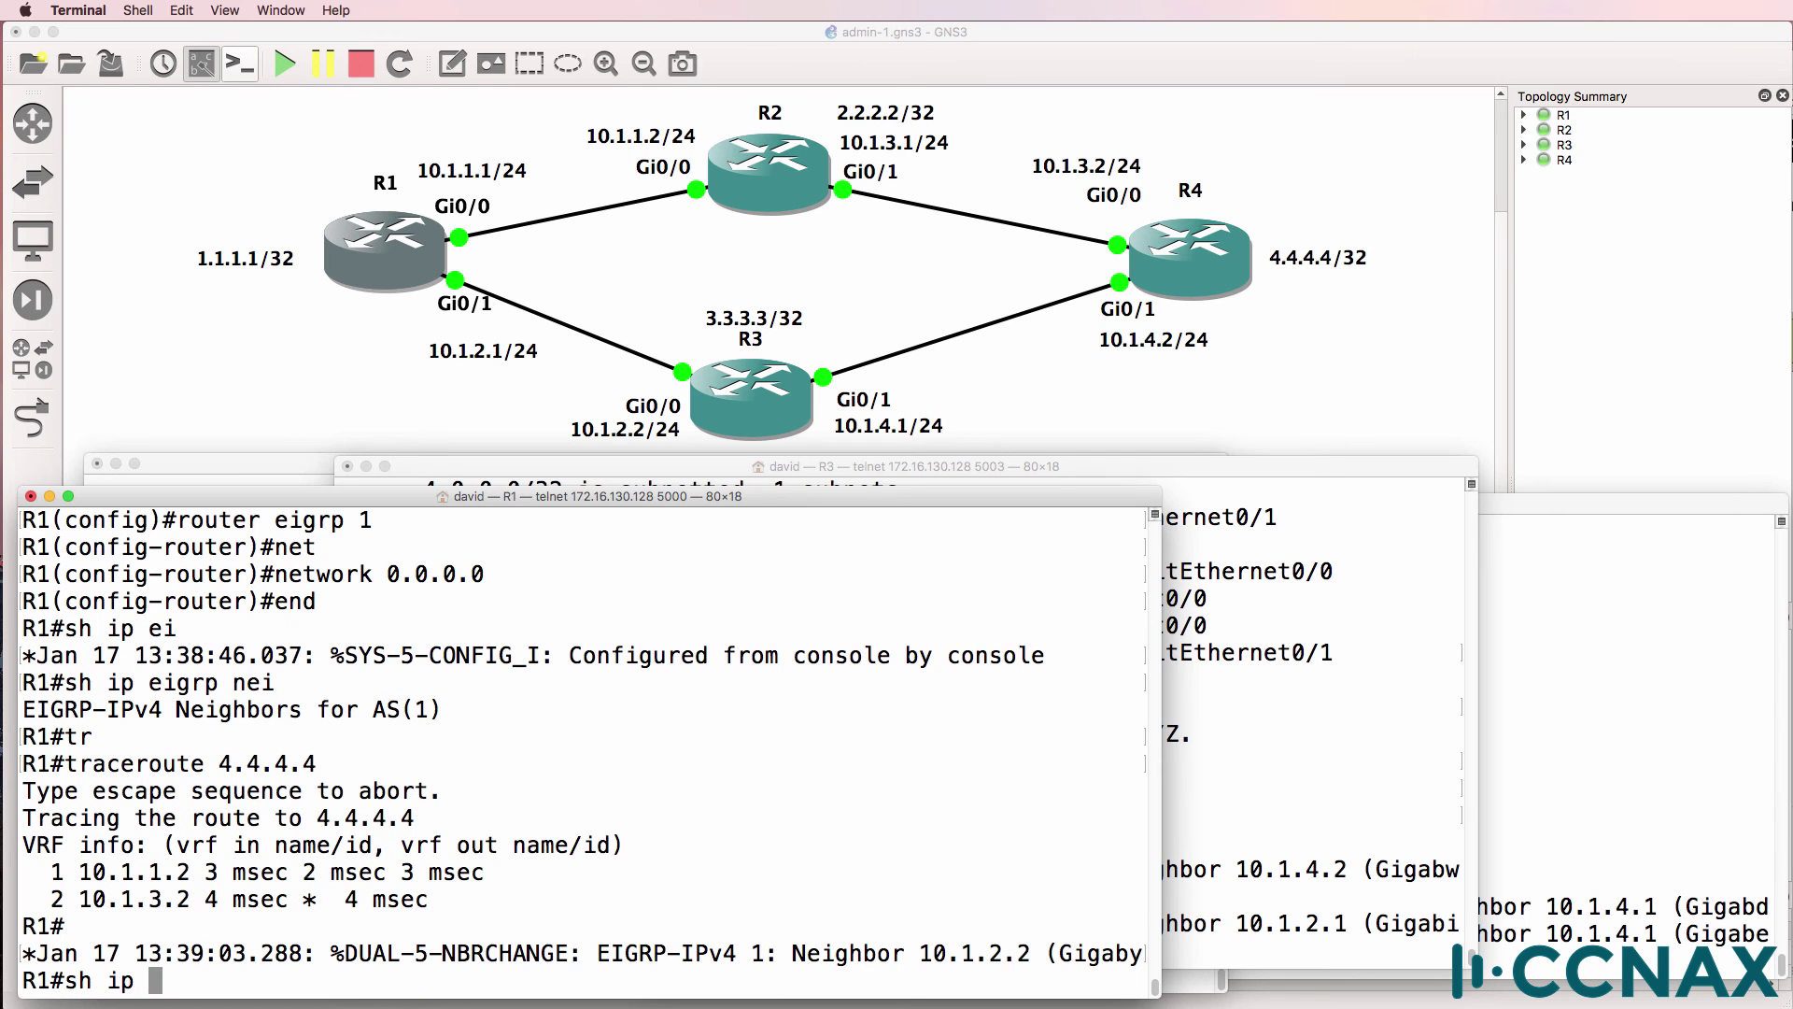
type("ei")
key("Tab")
type("nei")
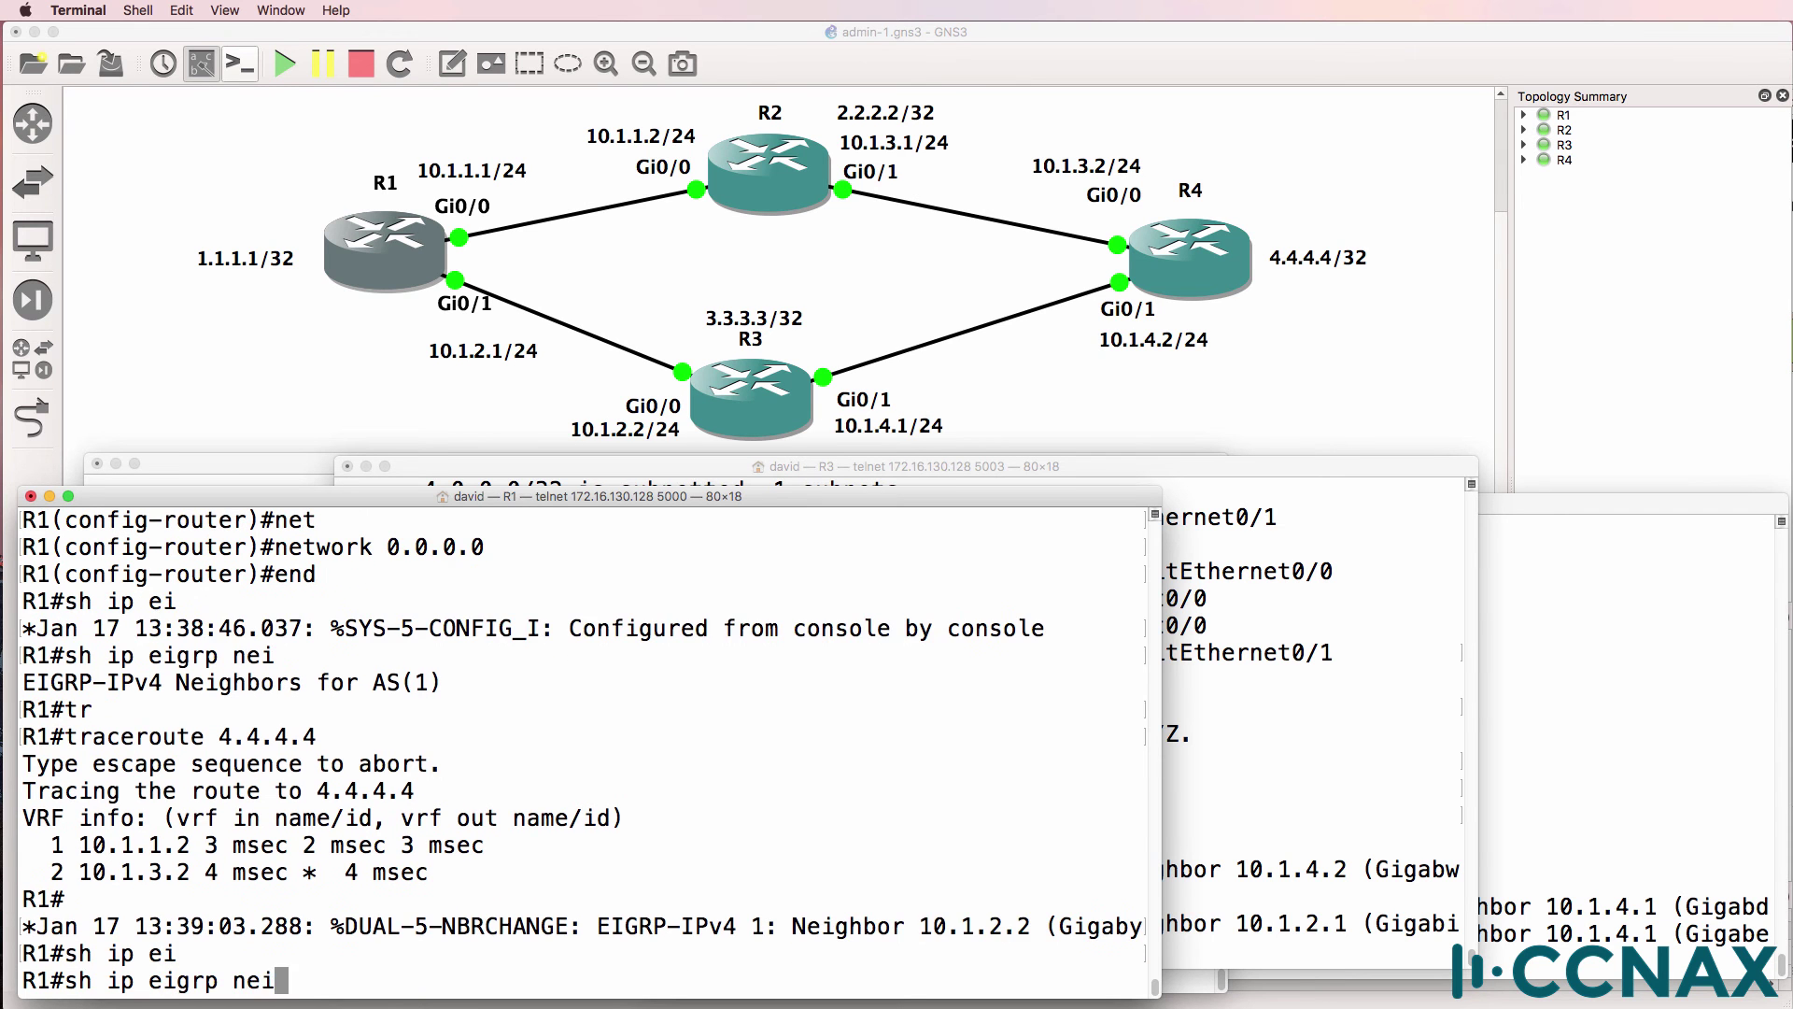
key("Return")
type("sh ip rout")
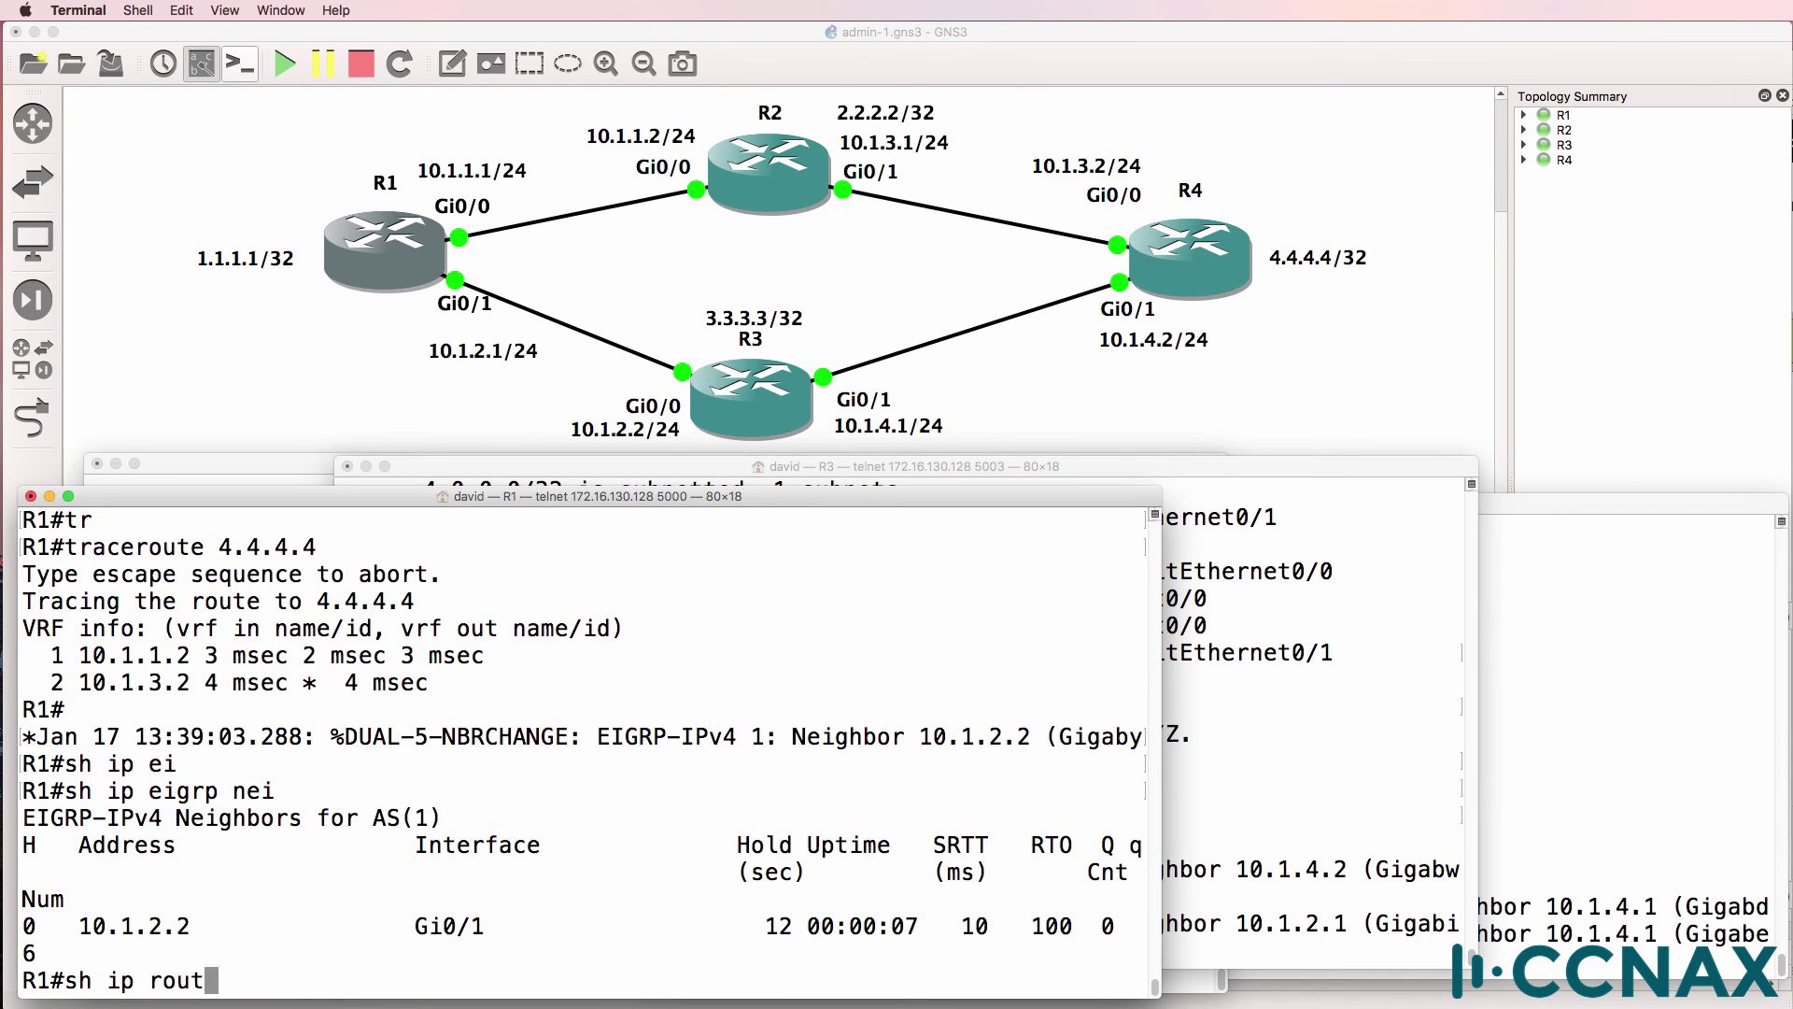
key("Return")
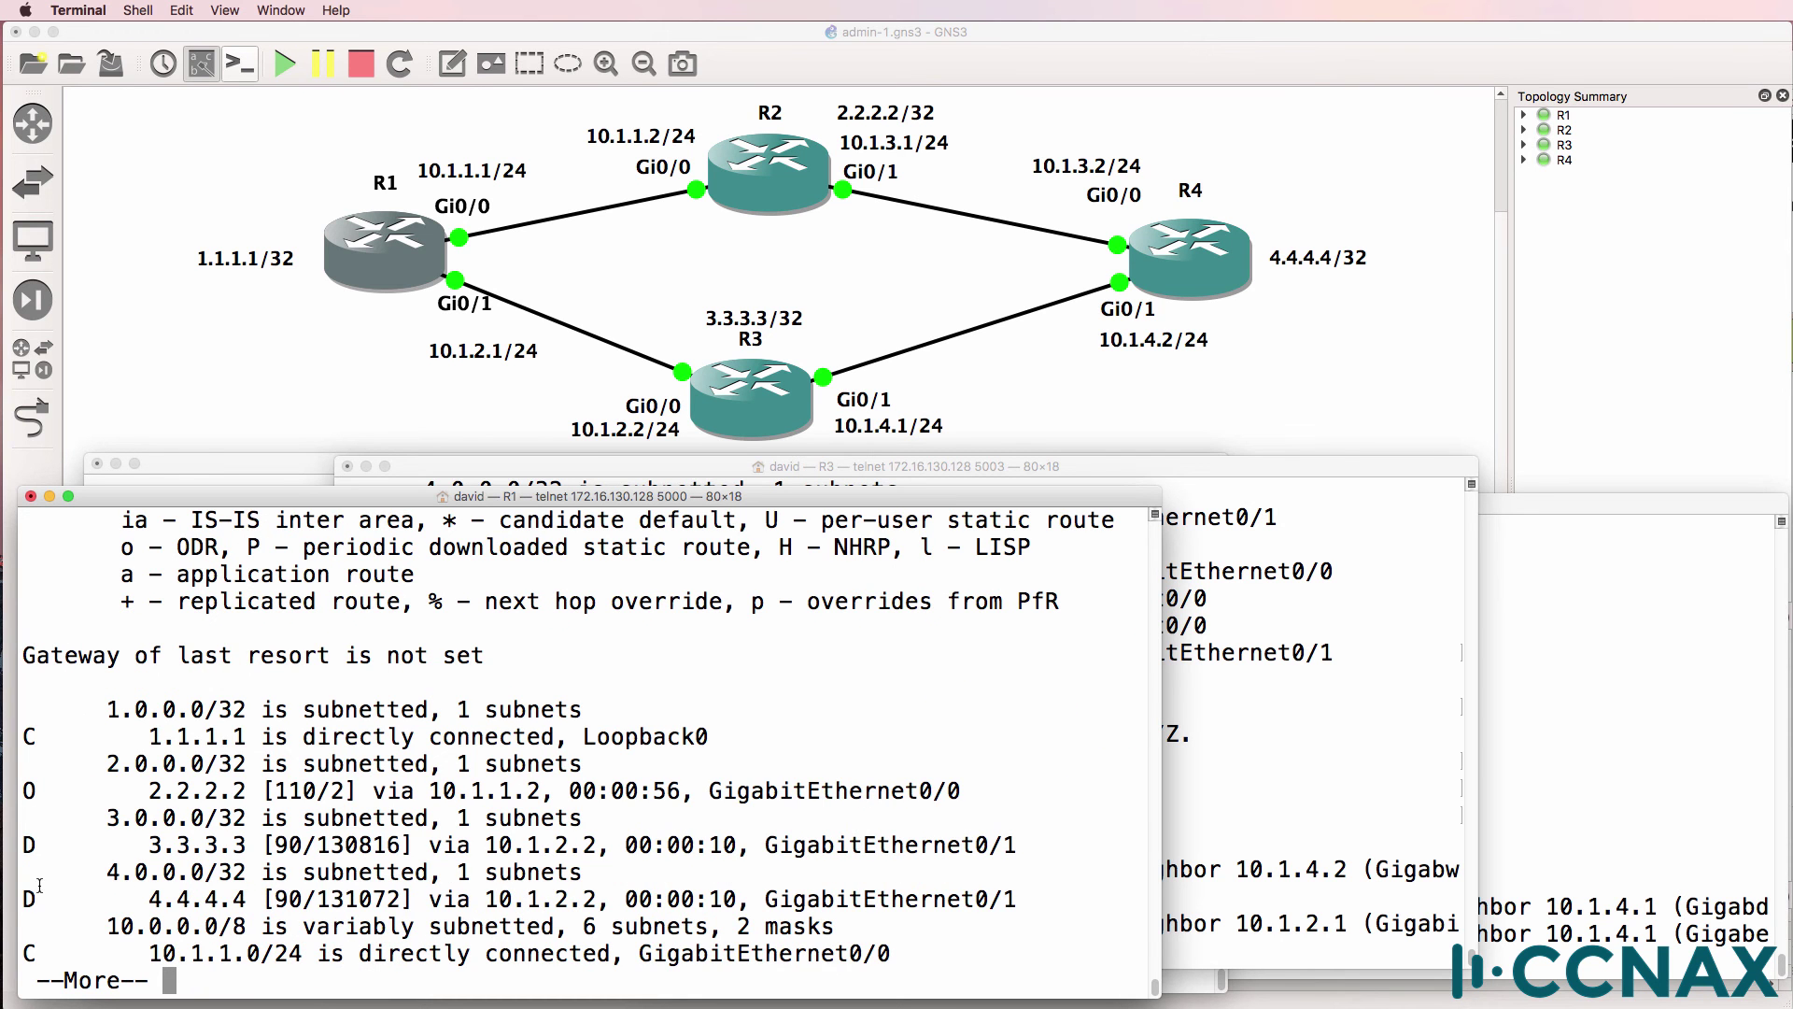
left_click_drag(22, 892, 1013, 912)
Trace 4.4.4.4 from R1, now passing 10.1.4.2, and redisplay the routing table
type("qtr")
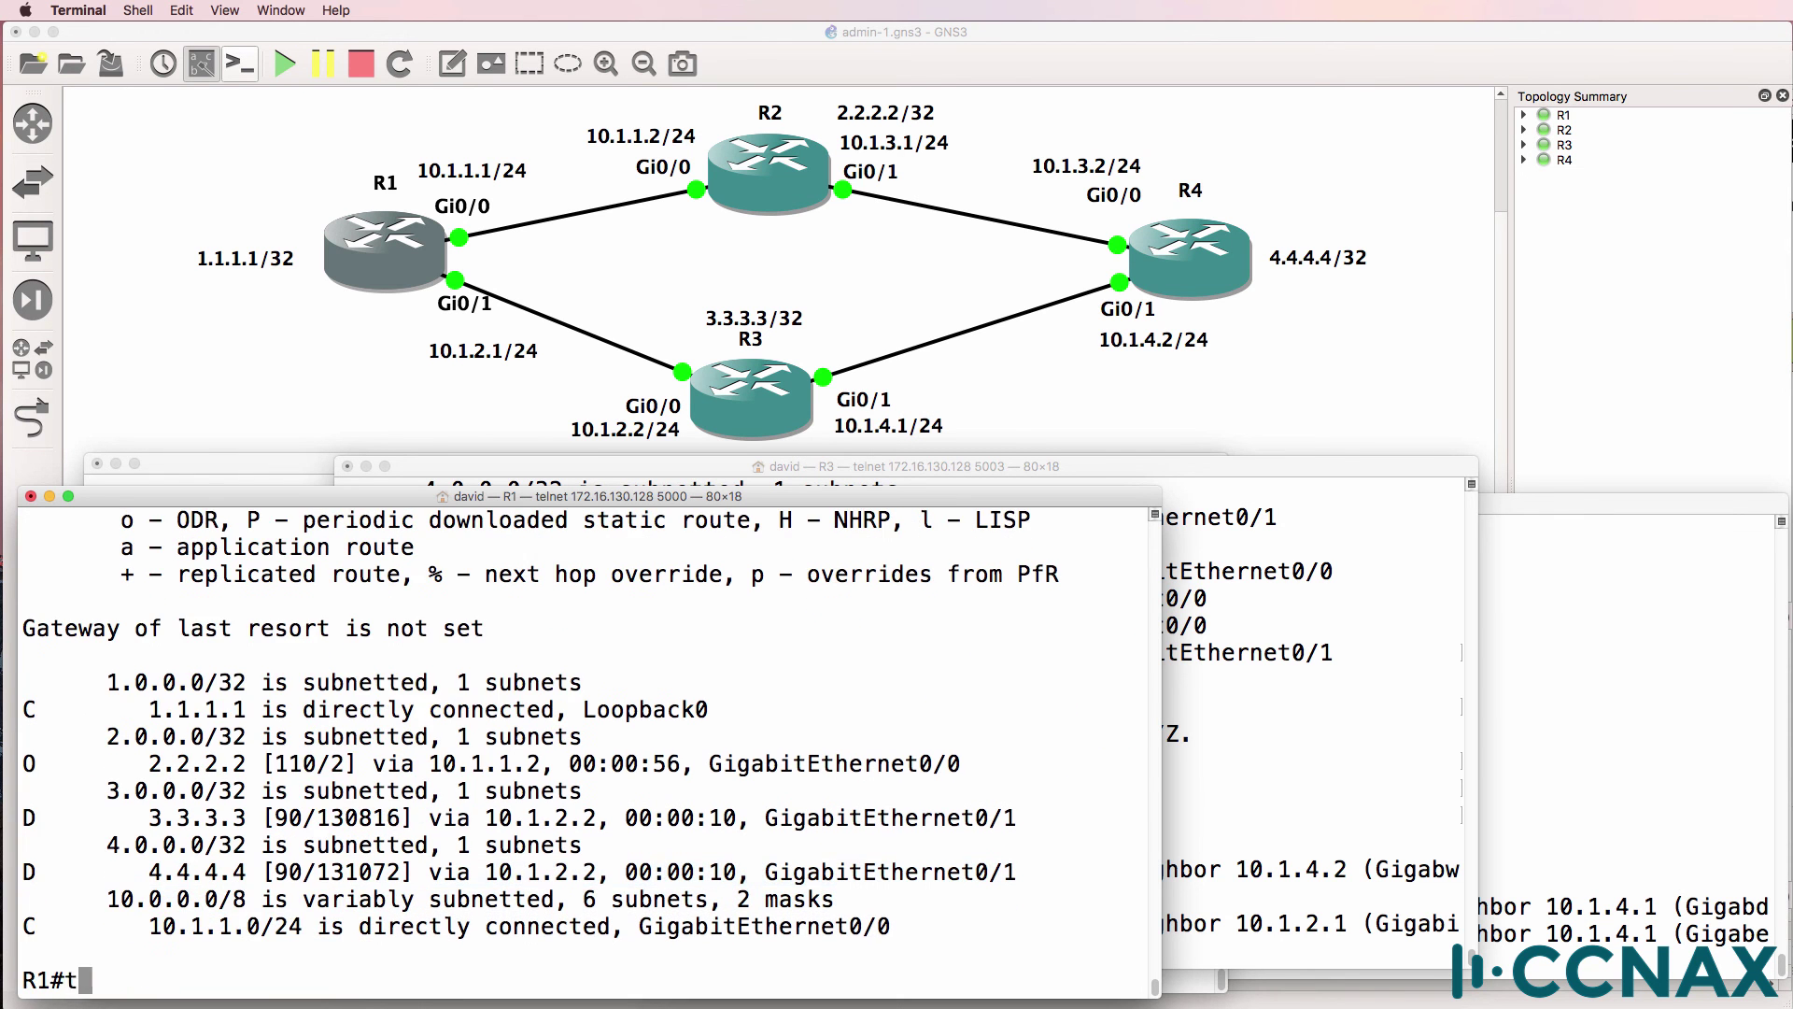
key("Tab")
type("4.4.4.4")
key("Return")
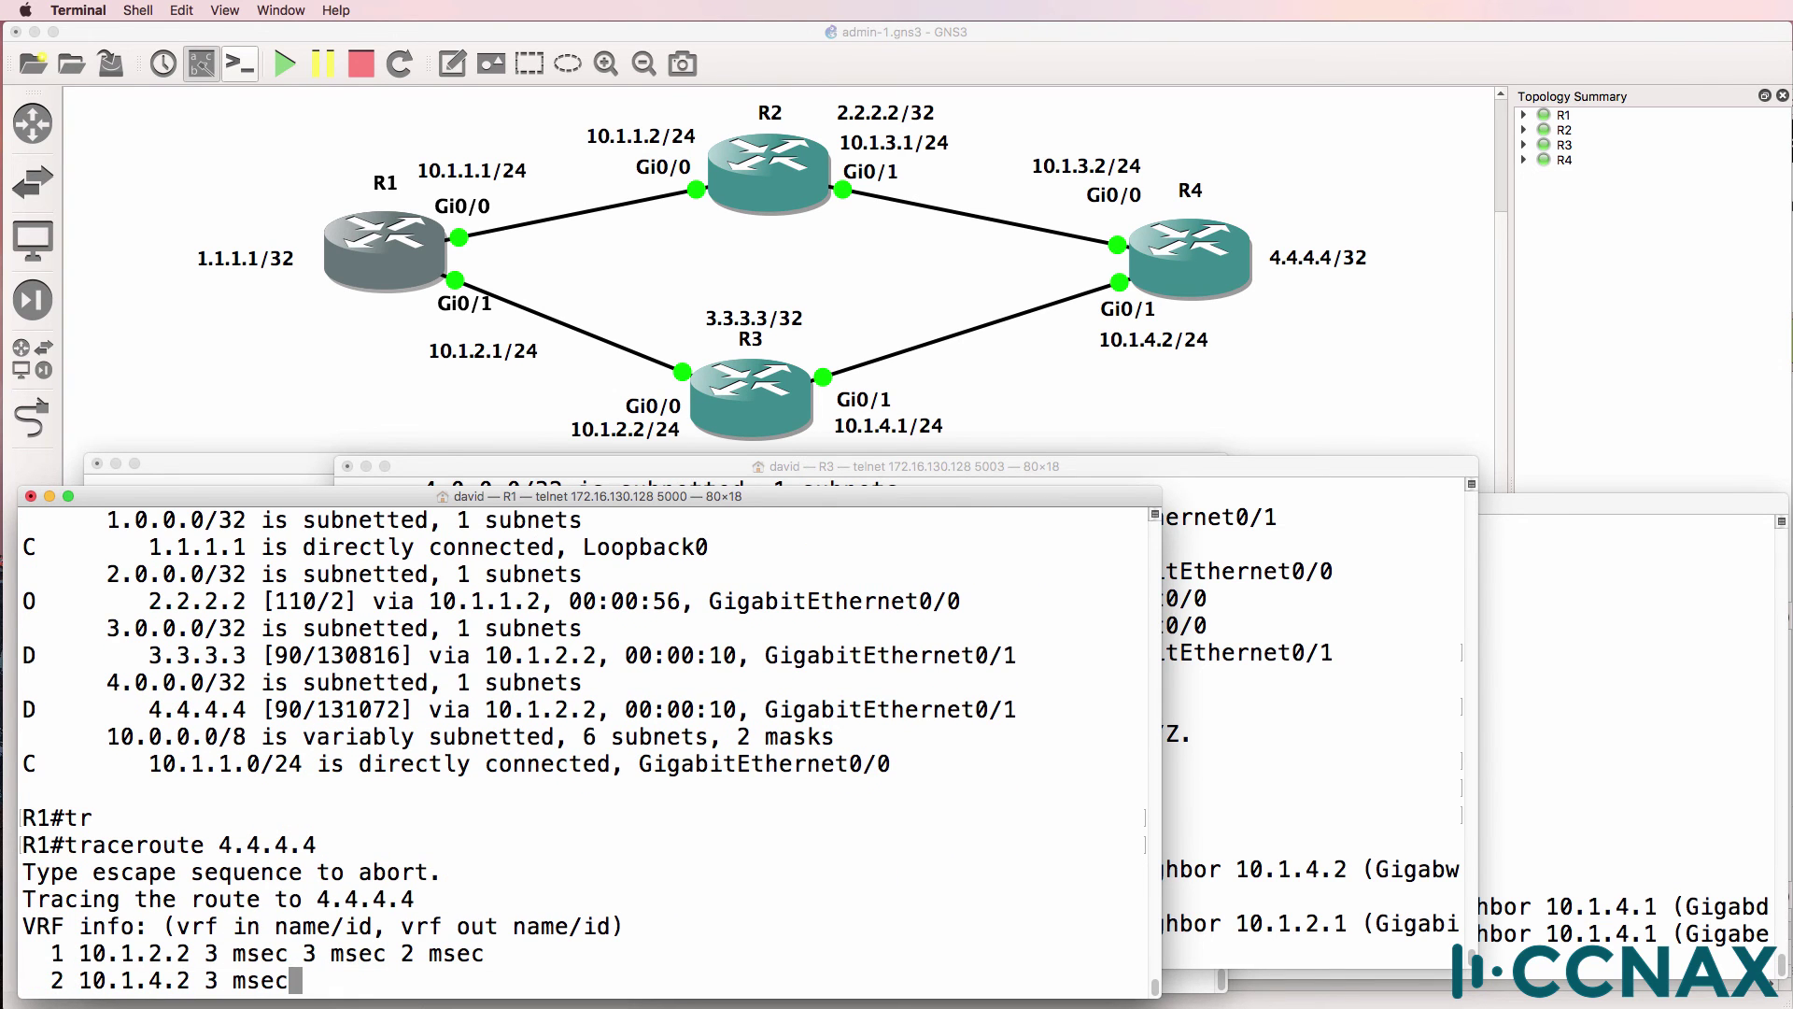
type("sh ip route")
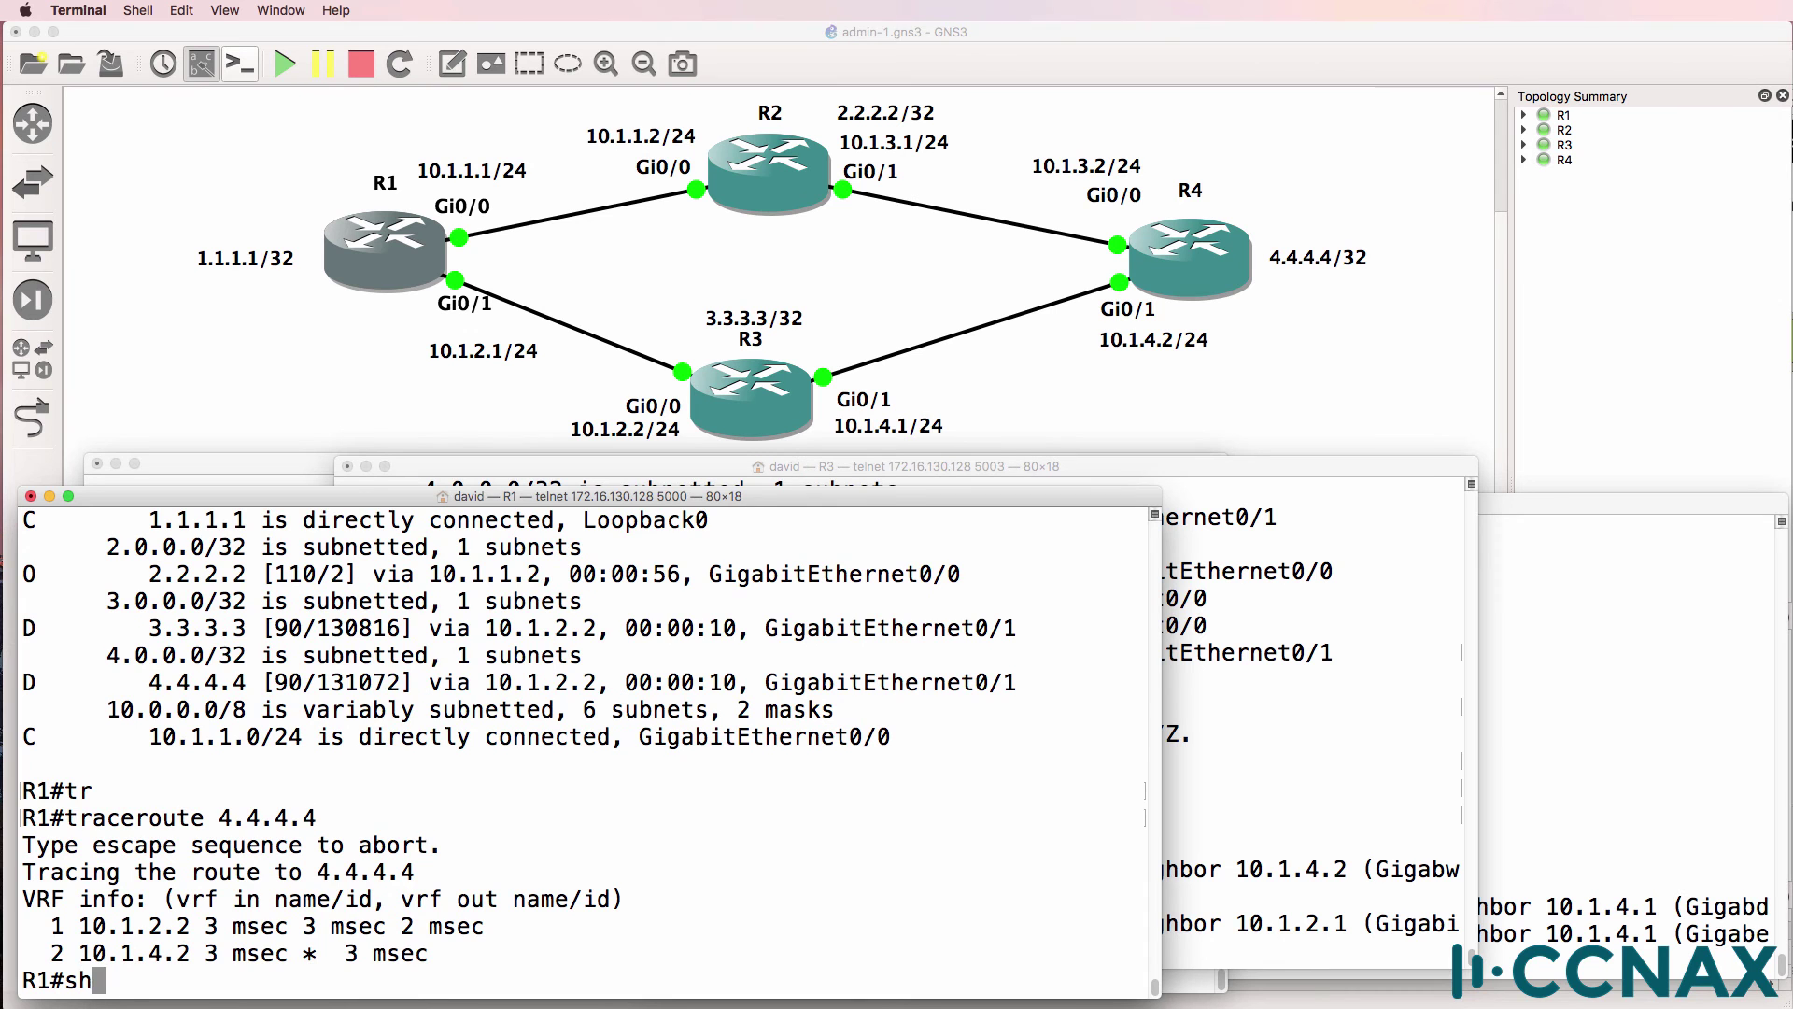
key("Return")
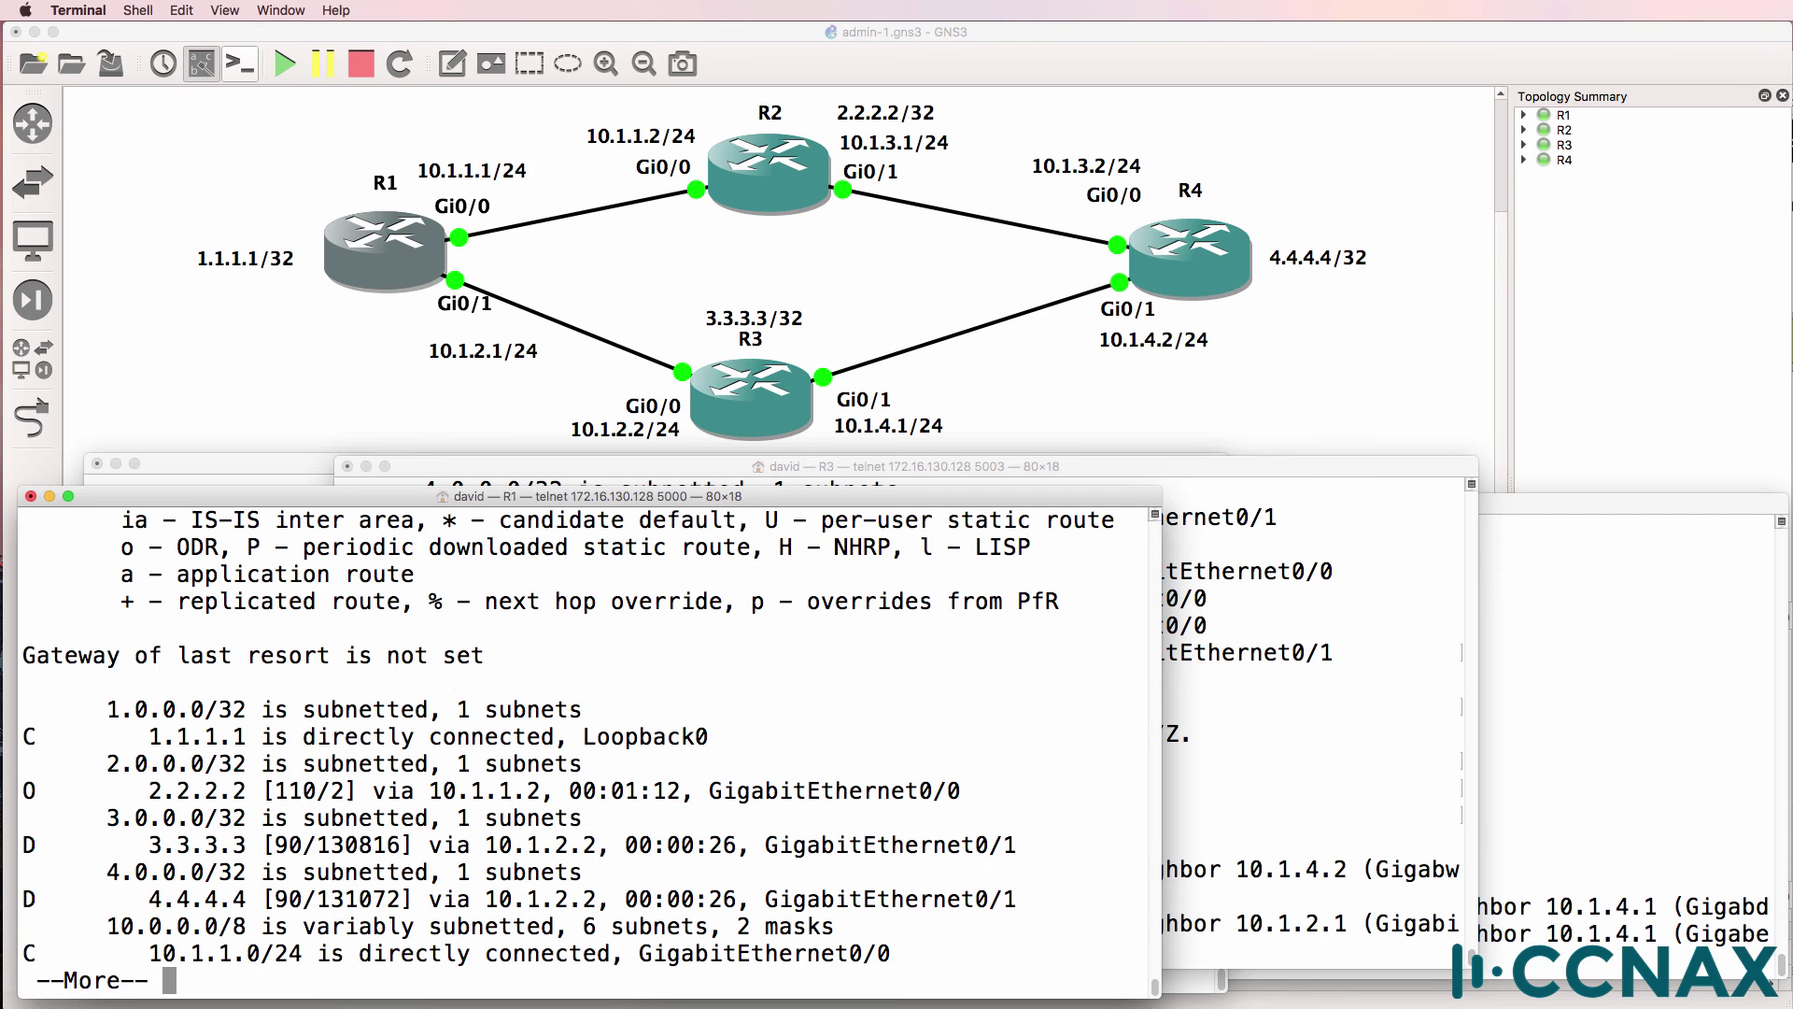
Add a static route on R1: ip route 4.4.4.4 255.255.255.255 10.1.1.2
type("q")
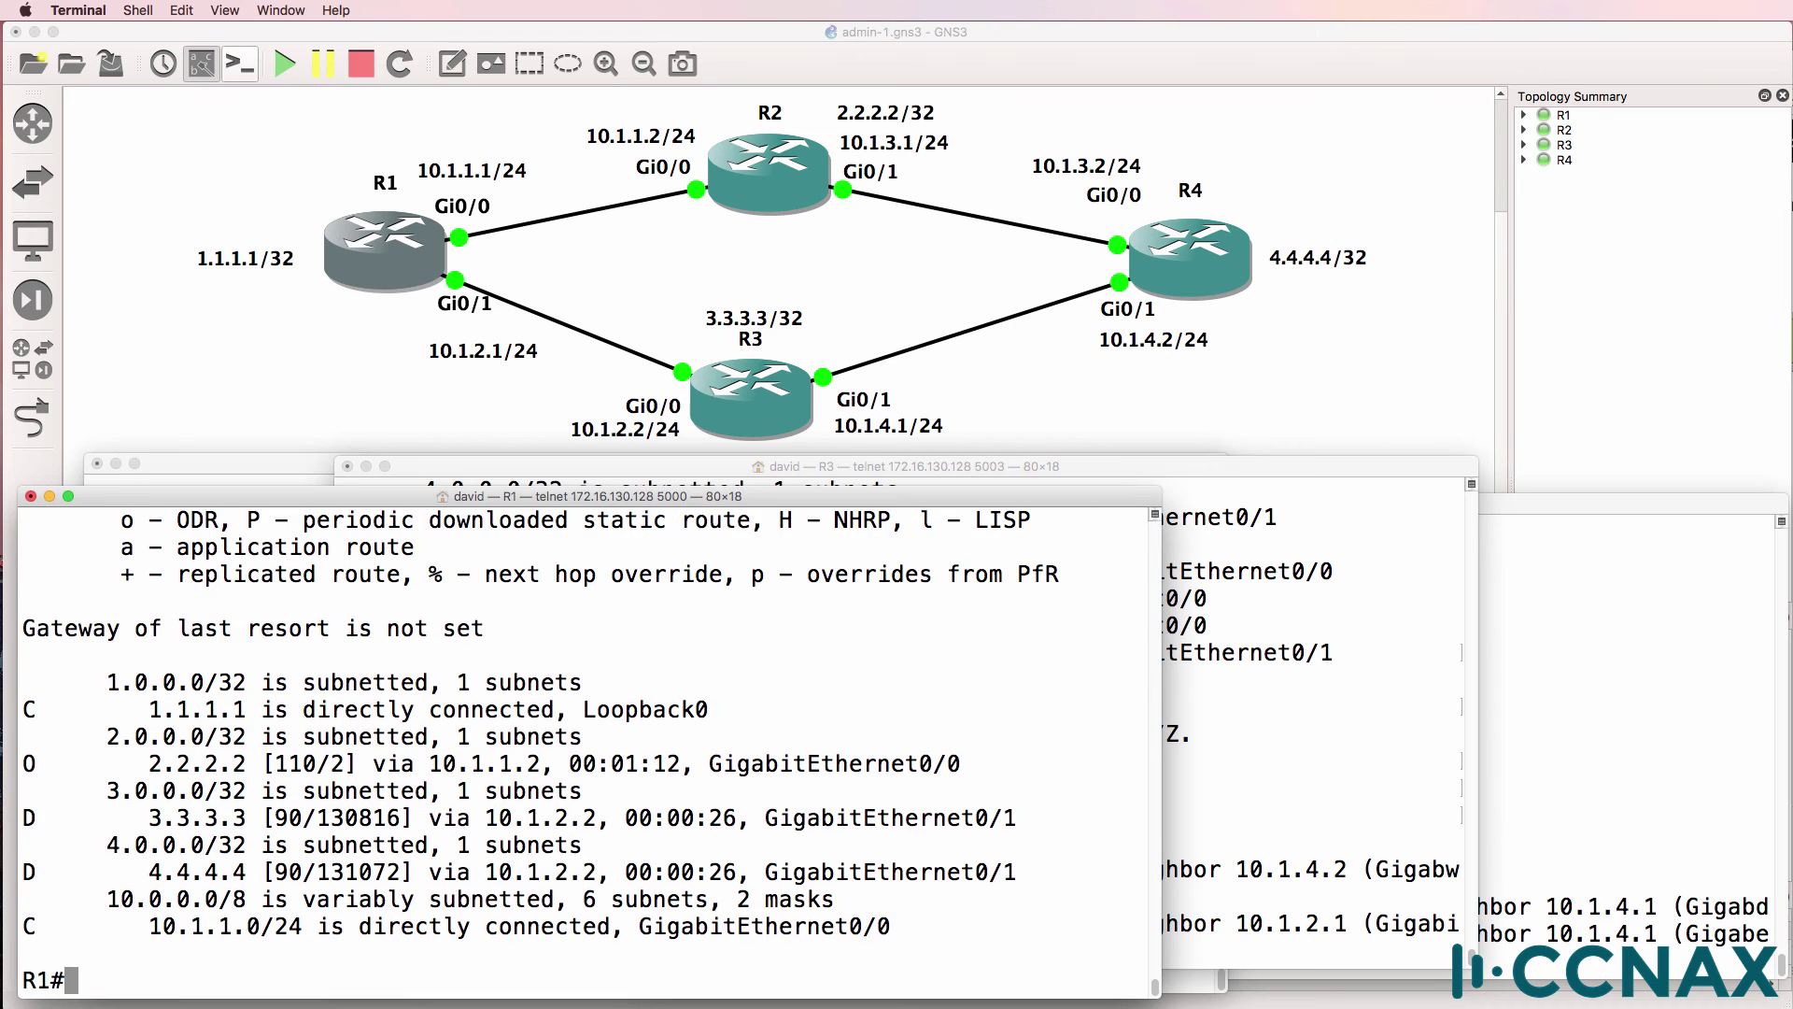
type("conf t")
key("Return")
type("ip route ")
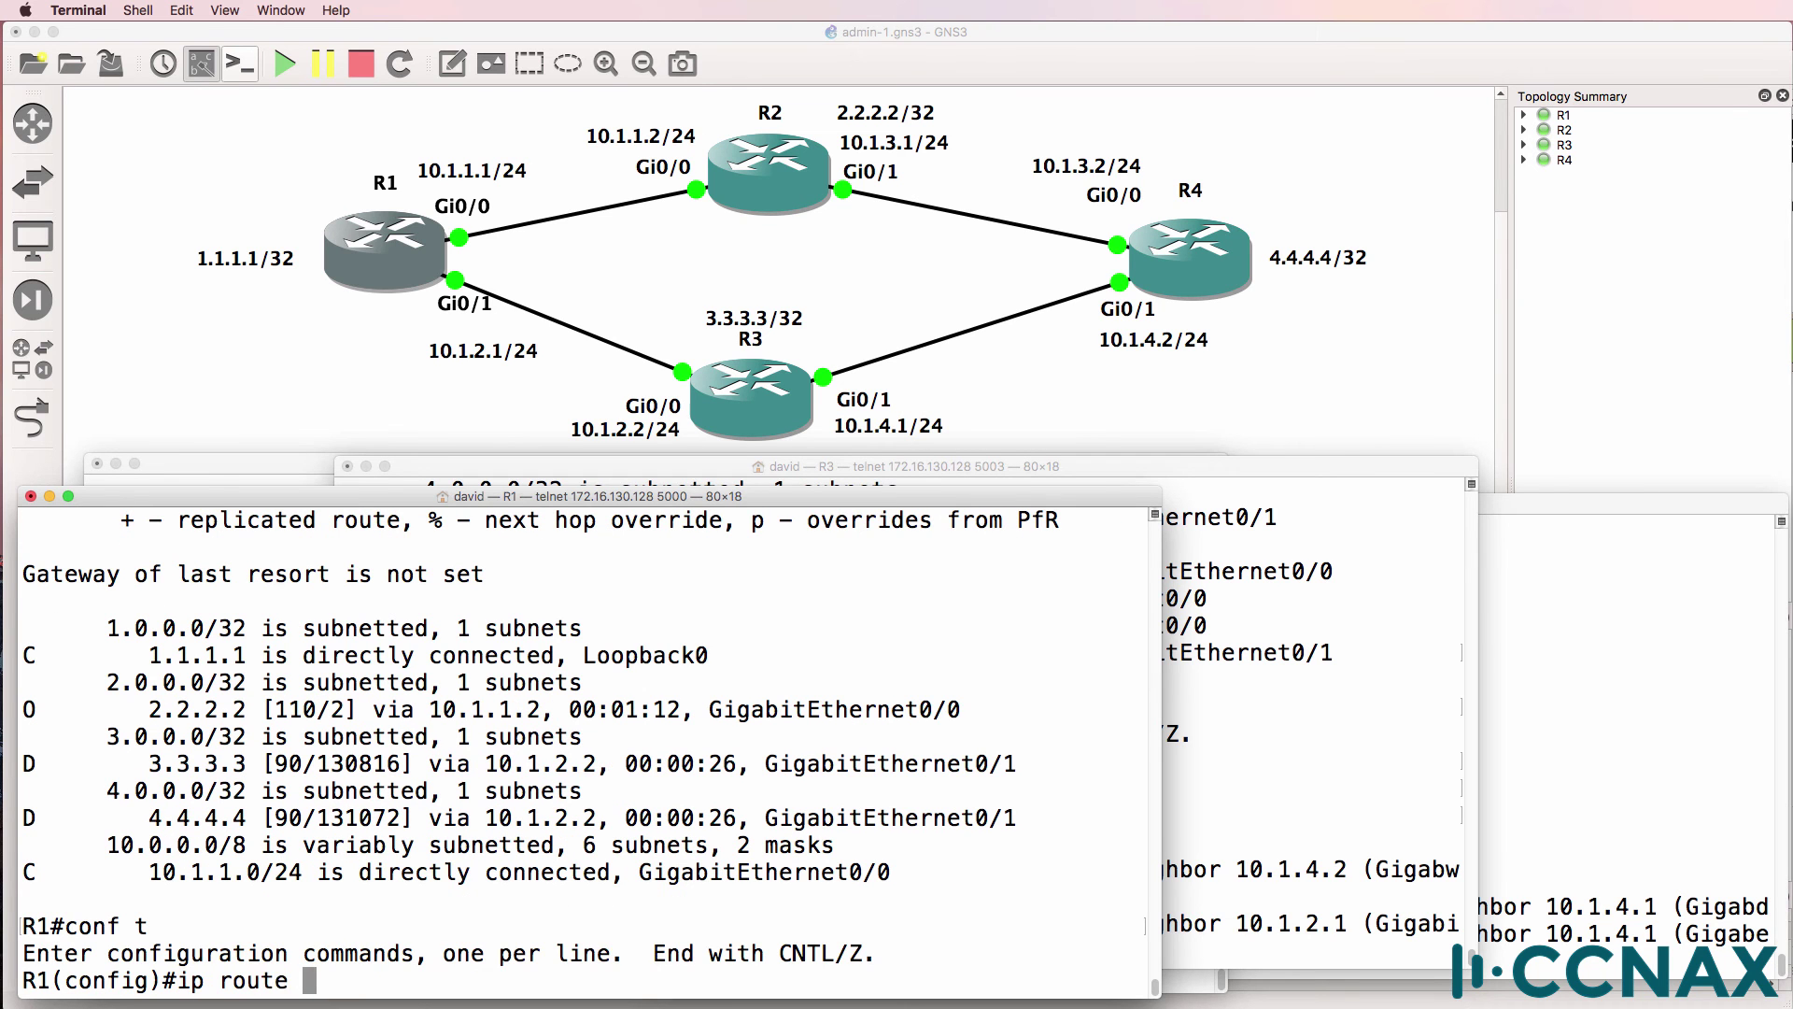
type("4.4.4.4 255.255.255.255.")
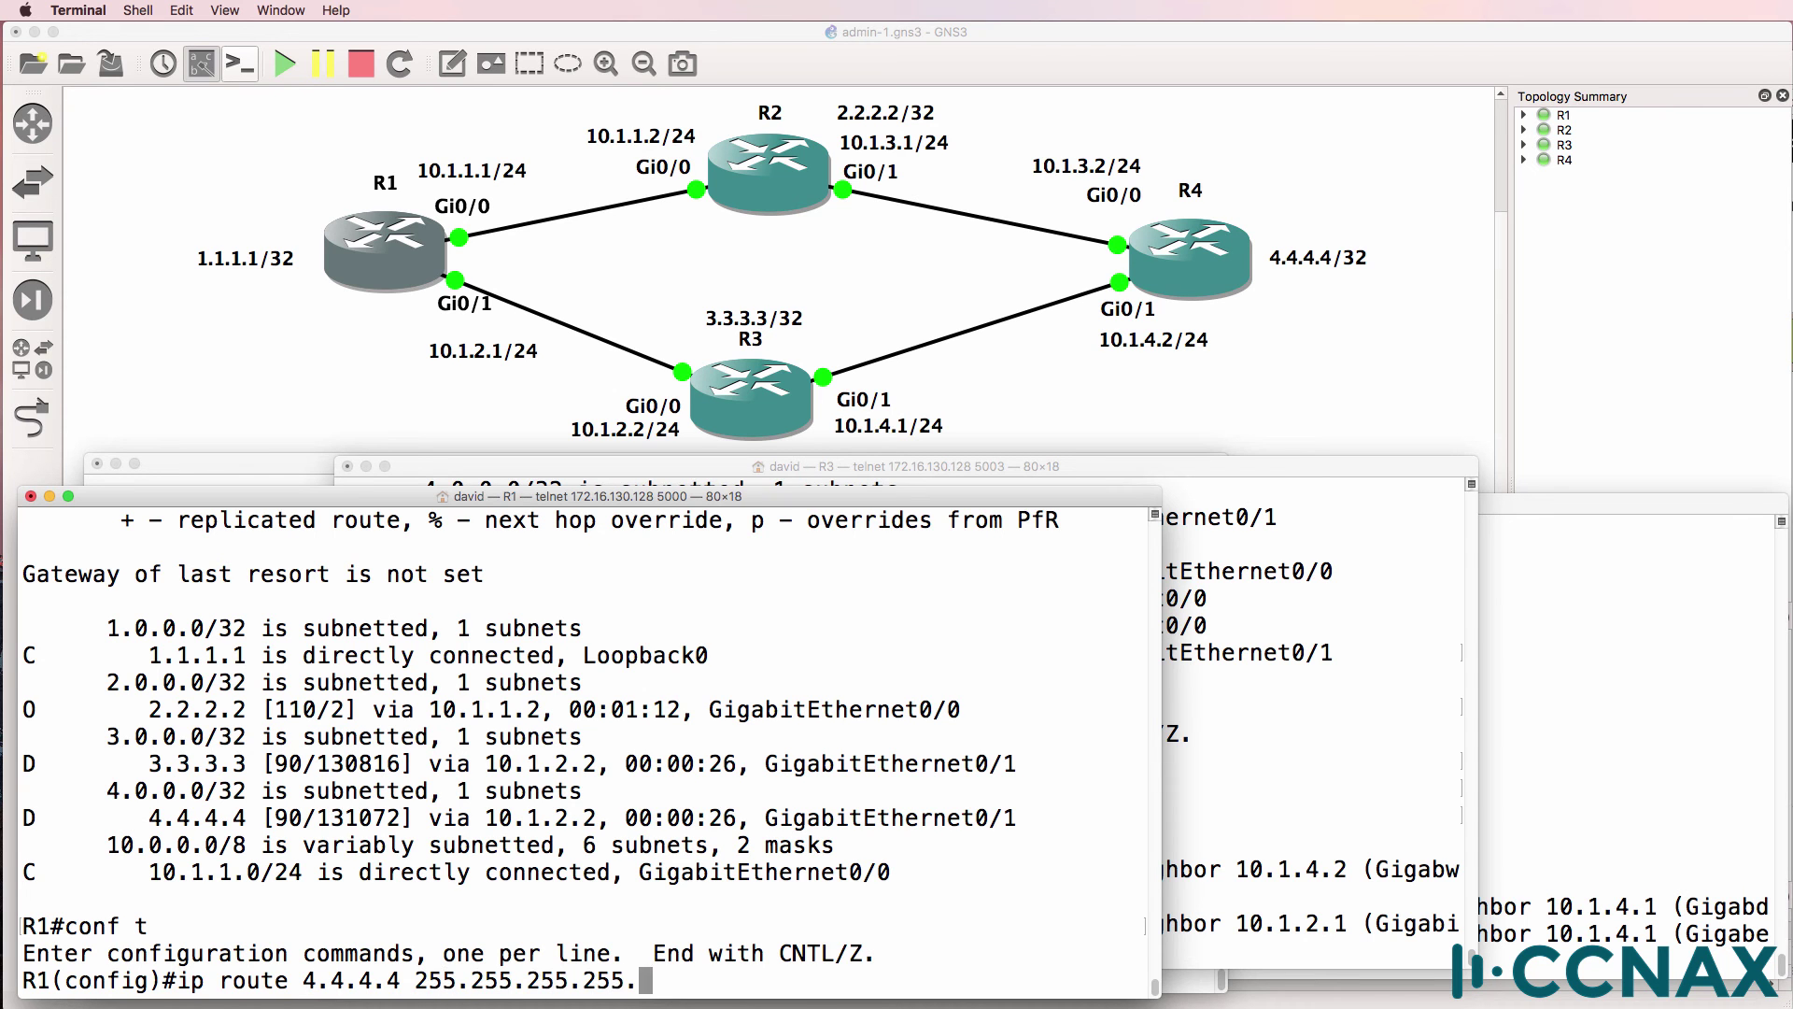
key("BackSpace")
type("10.1.1.2")
key("Return")
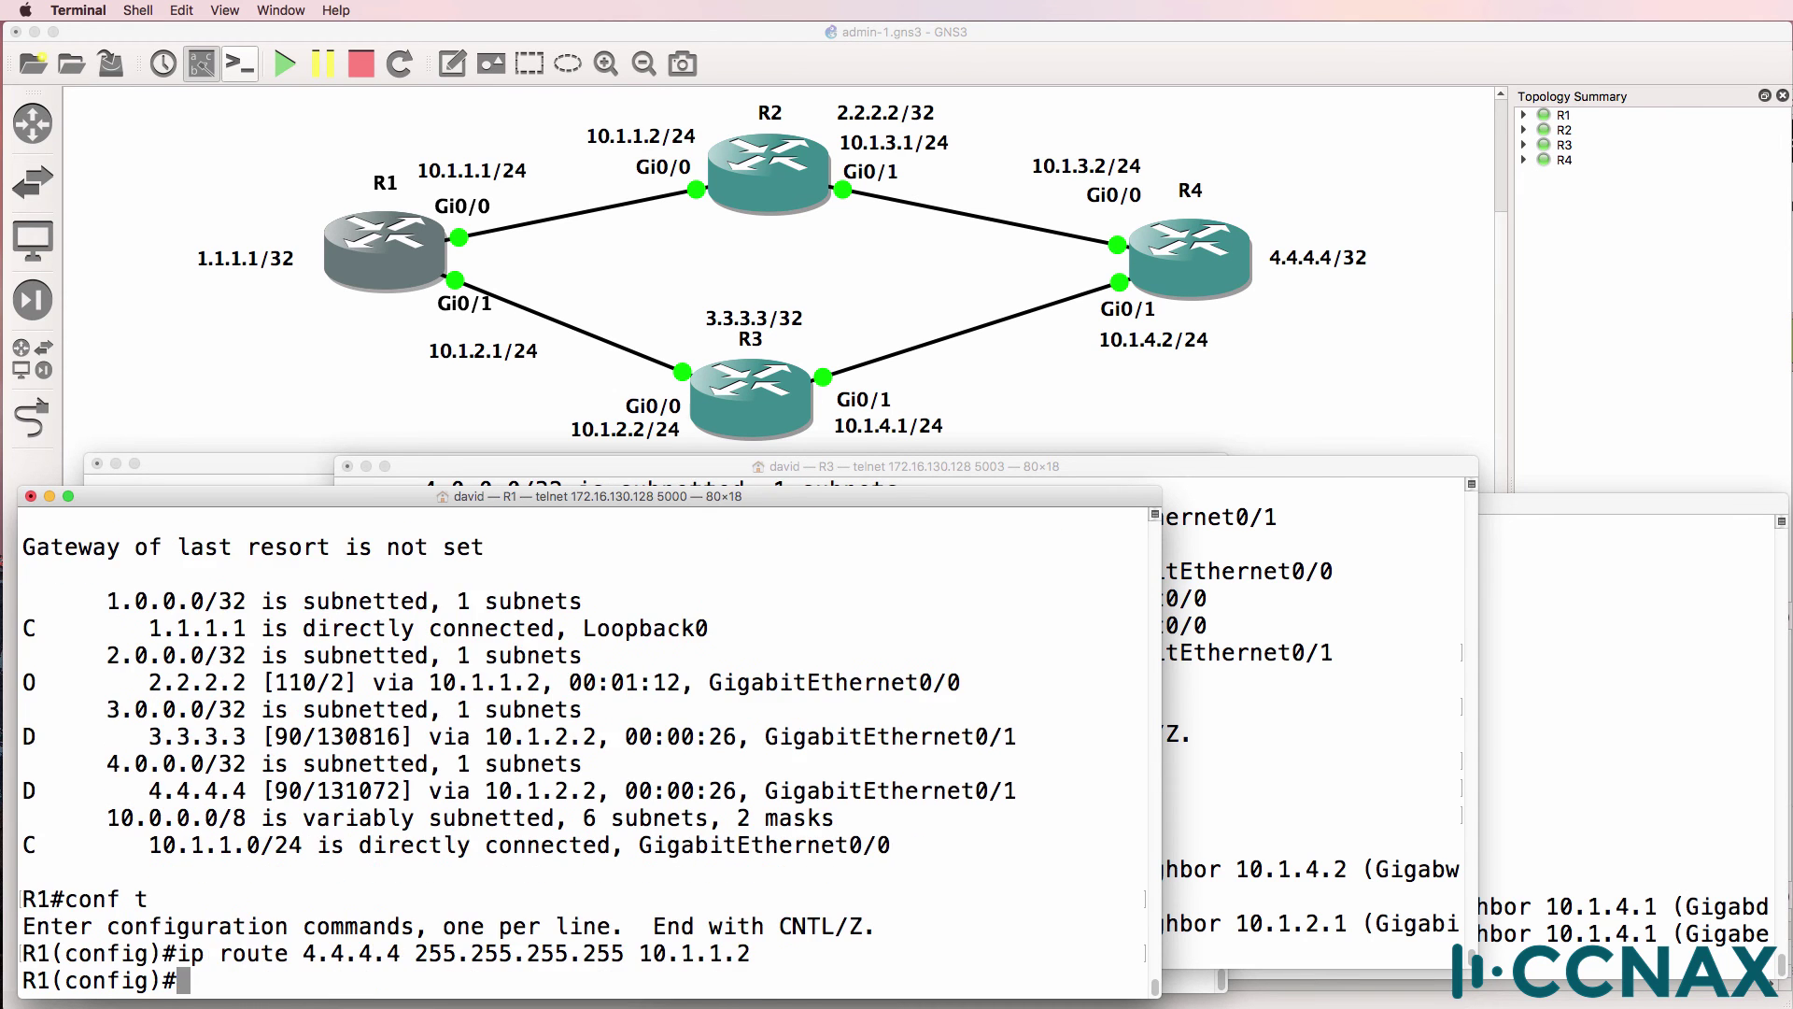
type("end")
key("Return")
View R1's routing table, highlighting static route 4.4.4.4/32 with administrative distance 1
type("sh ip rou")
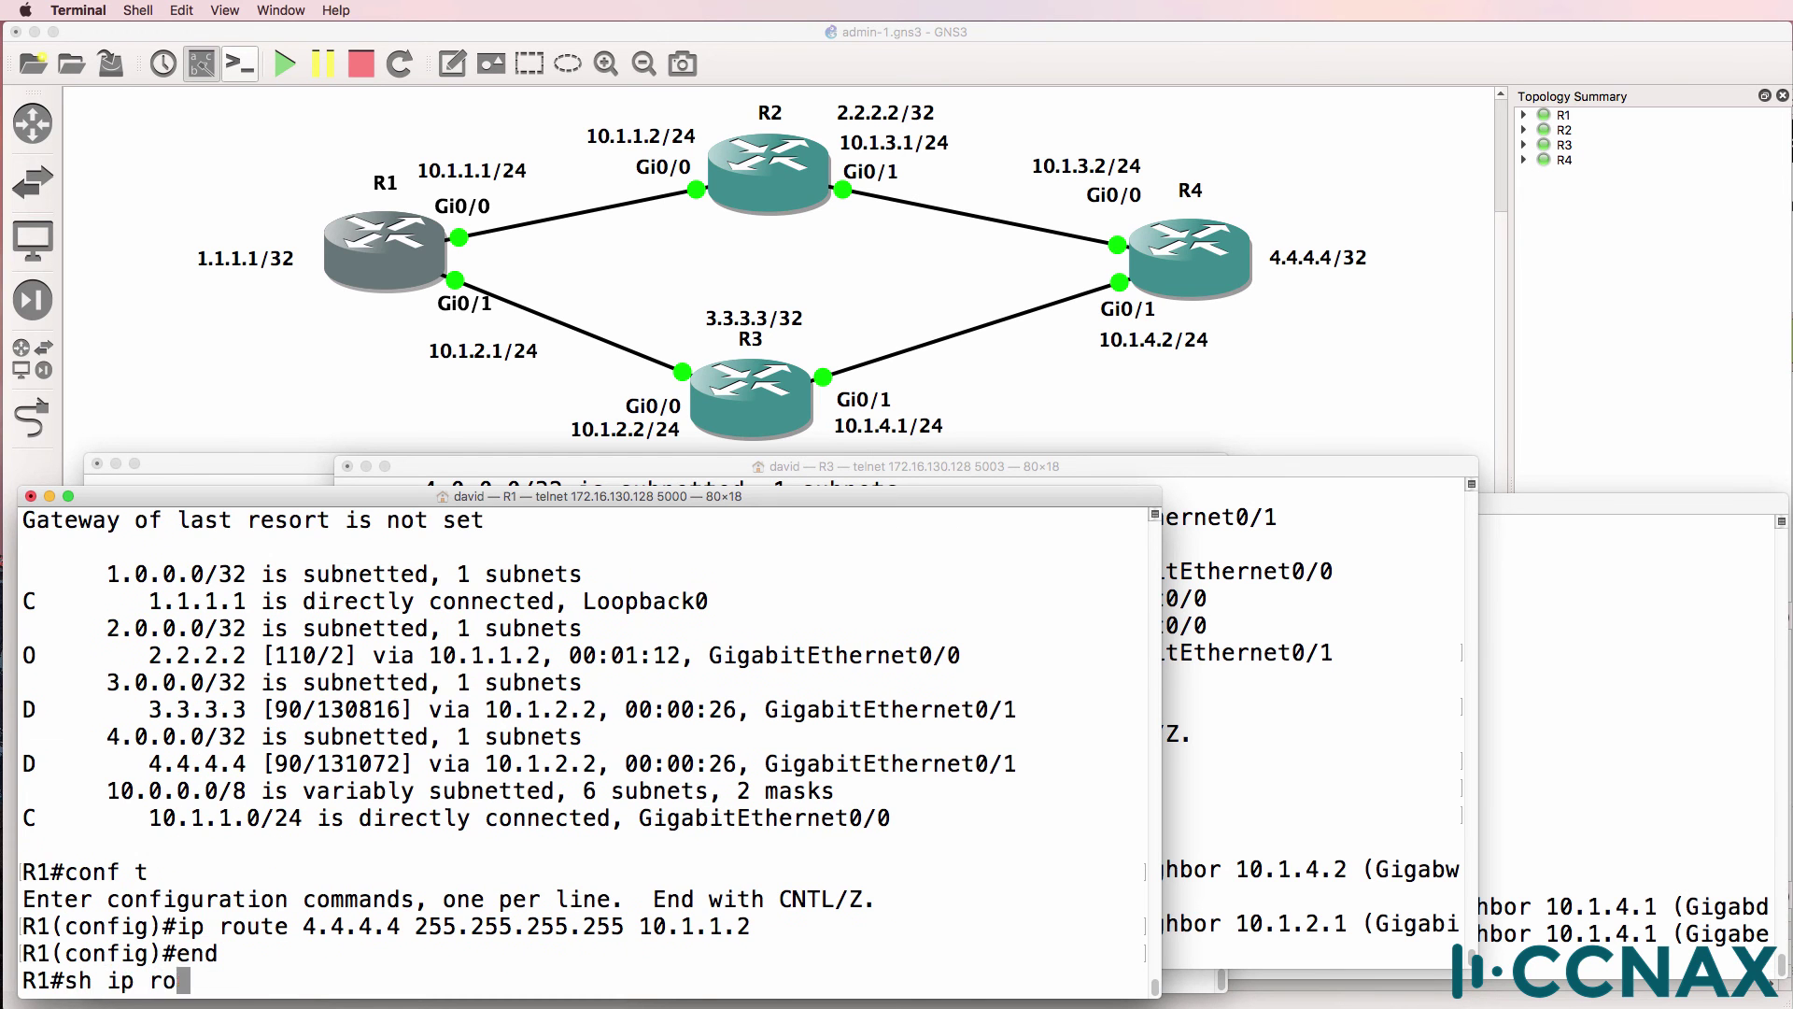
key("Return")
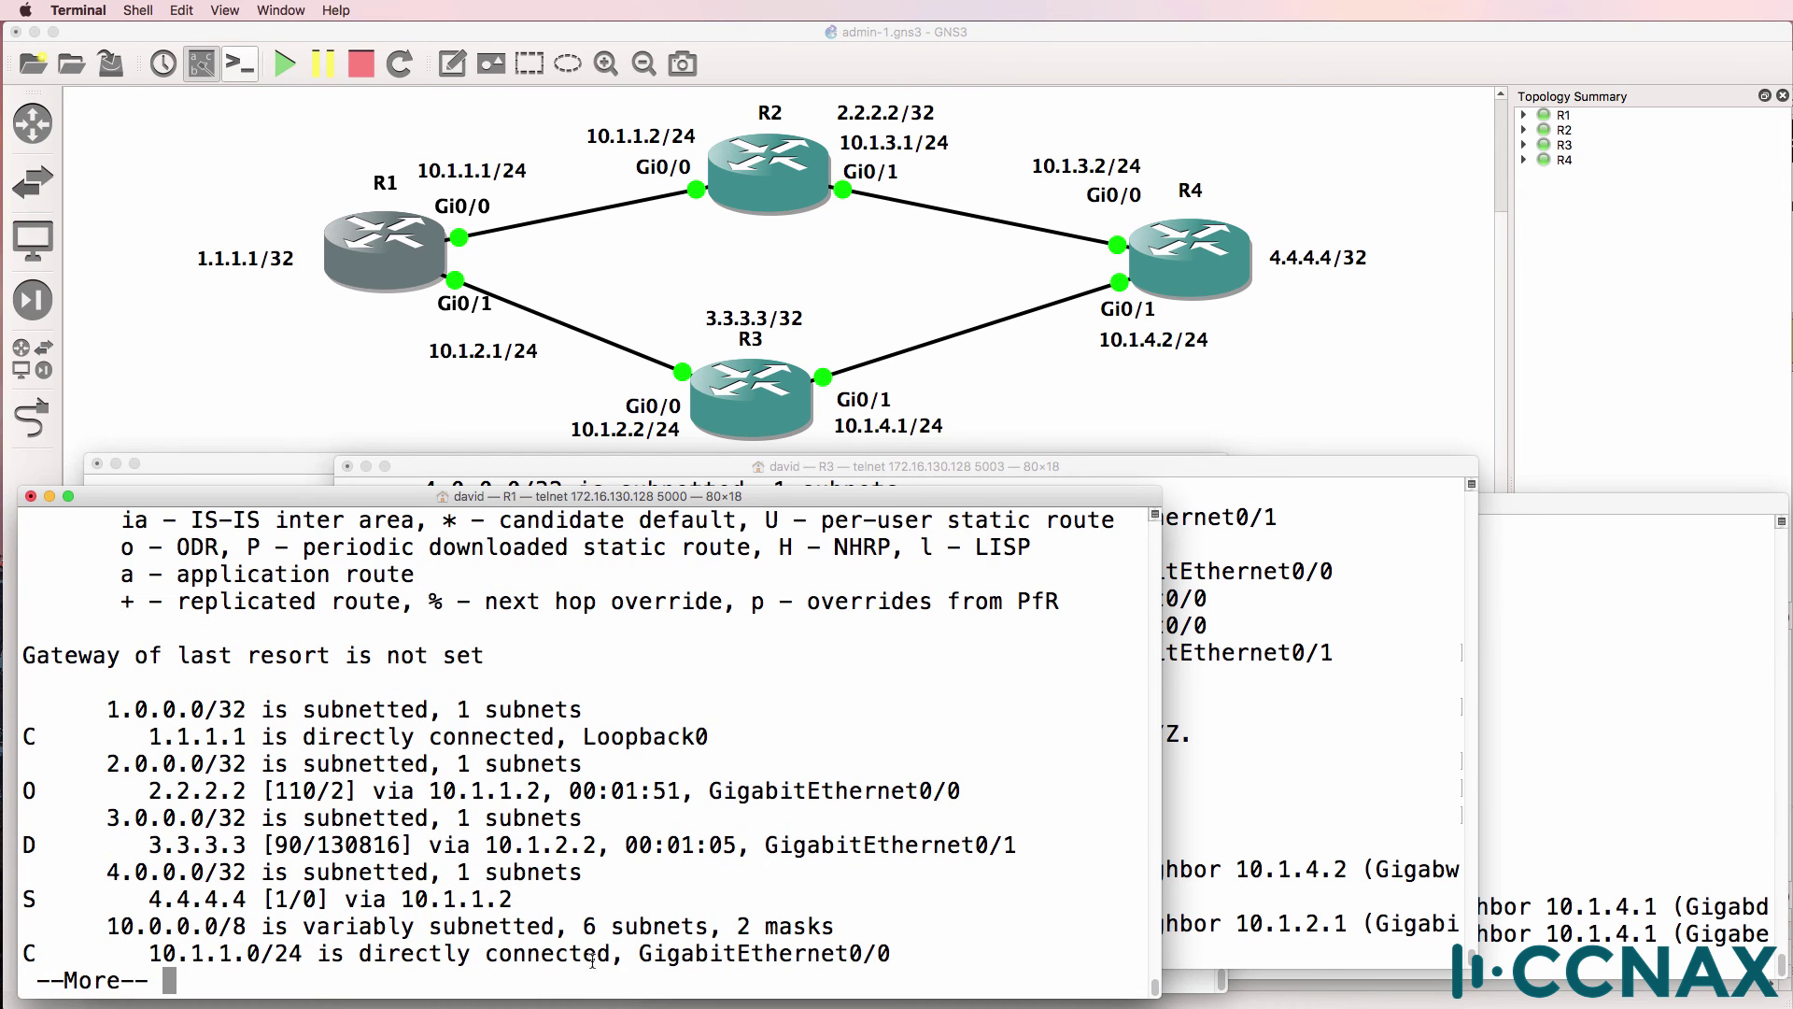
left_click_drag(21, 899, 541, 903)
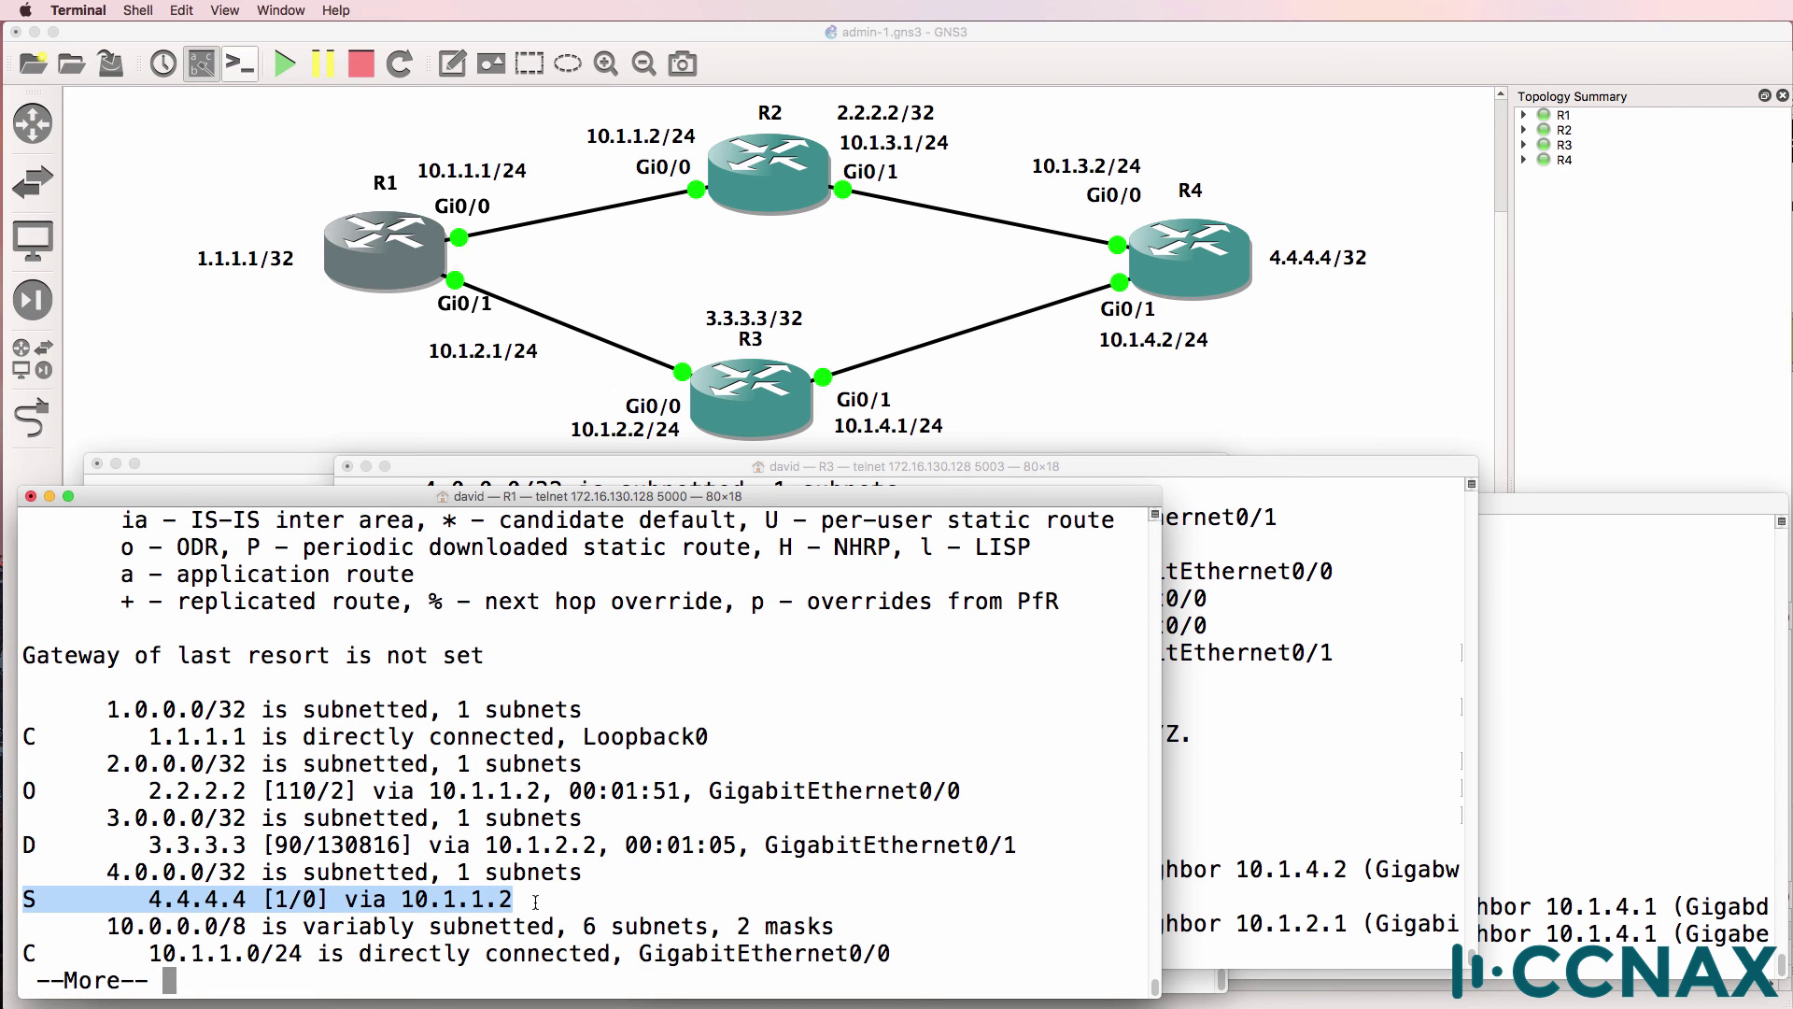
left_click_drag(276, 902, 283, 903)
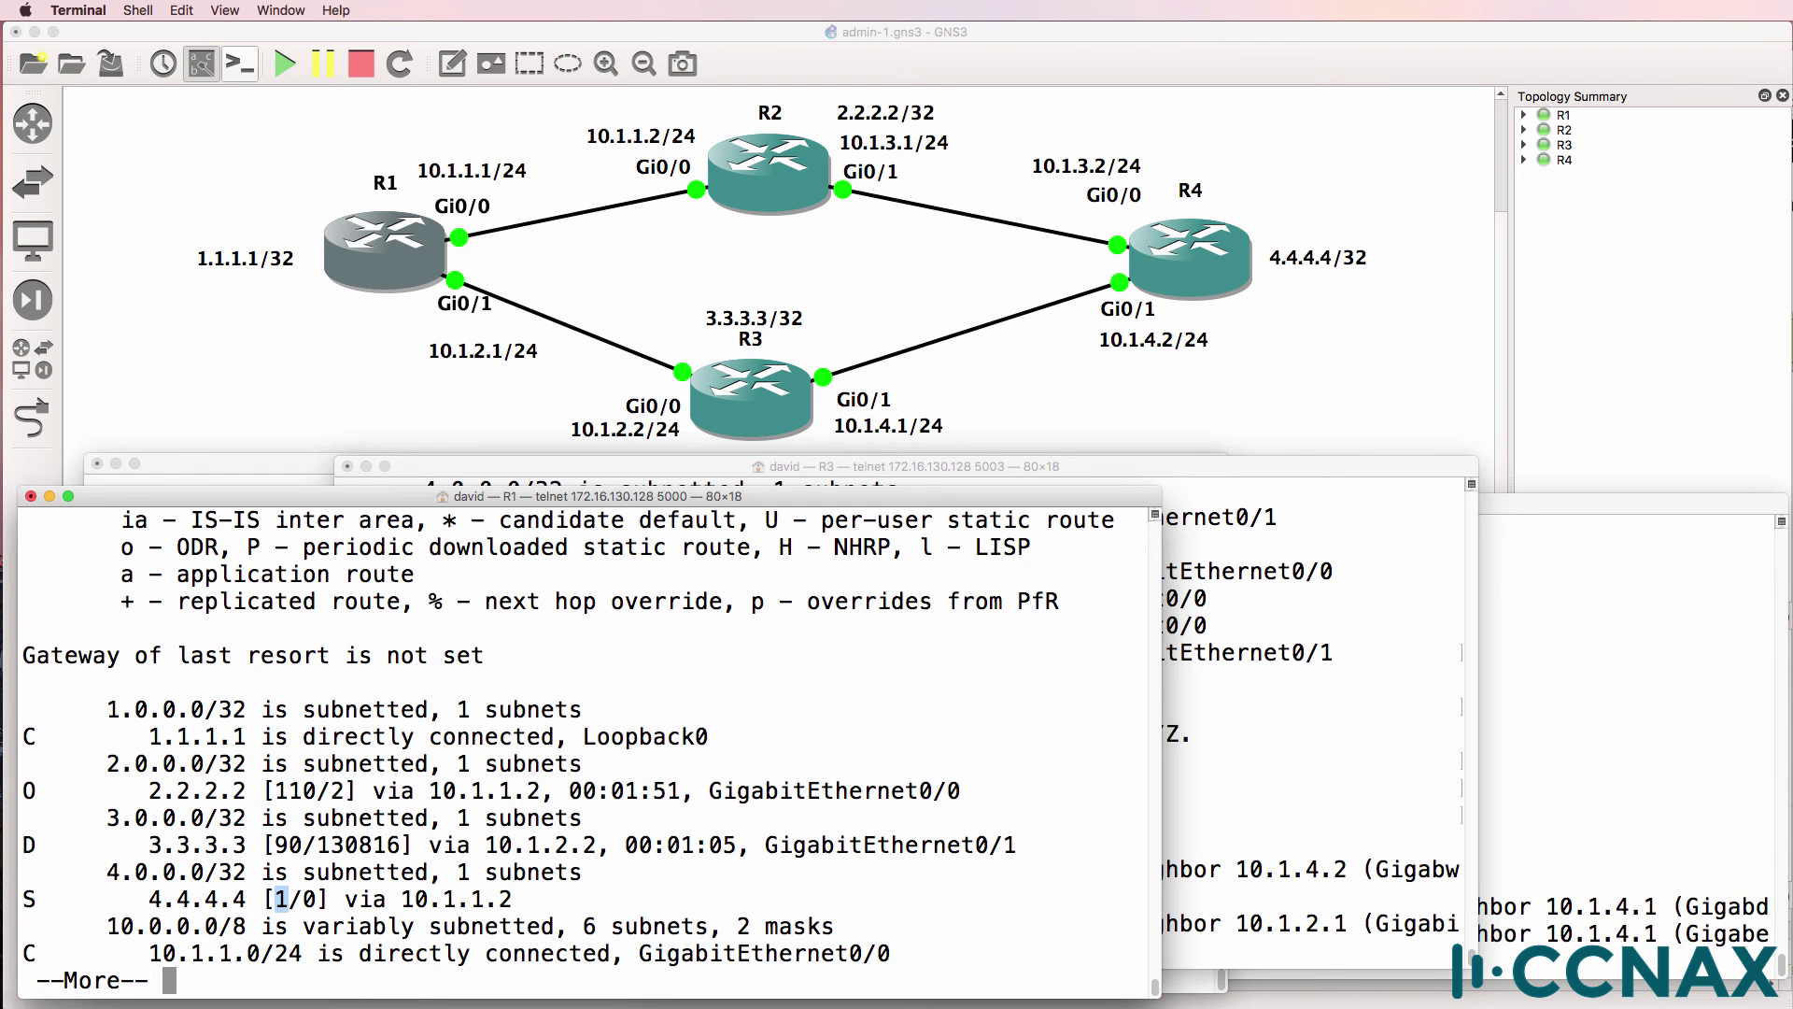
key("space")
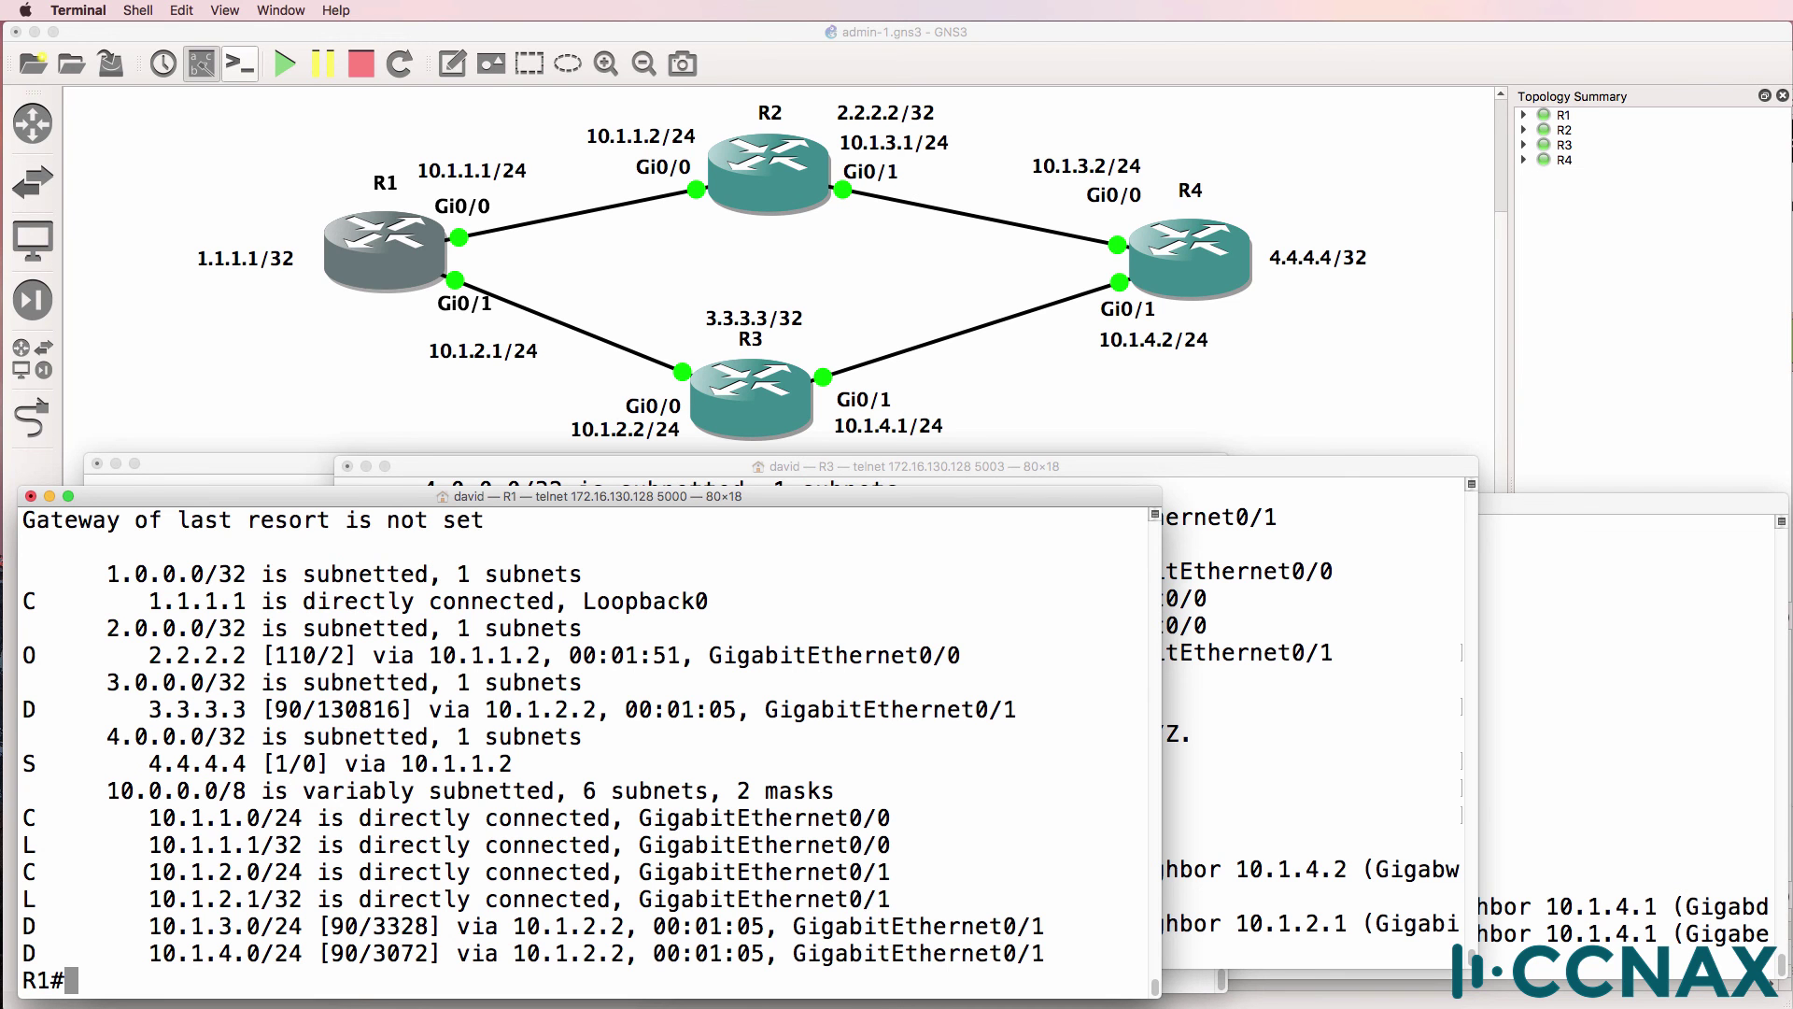
type("sh ip route")
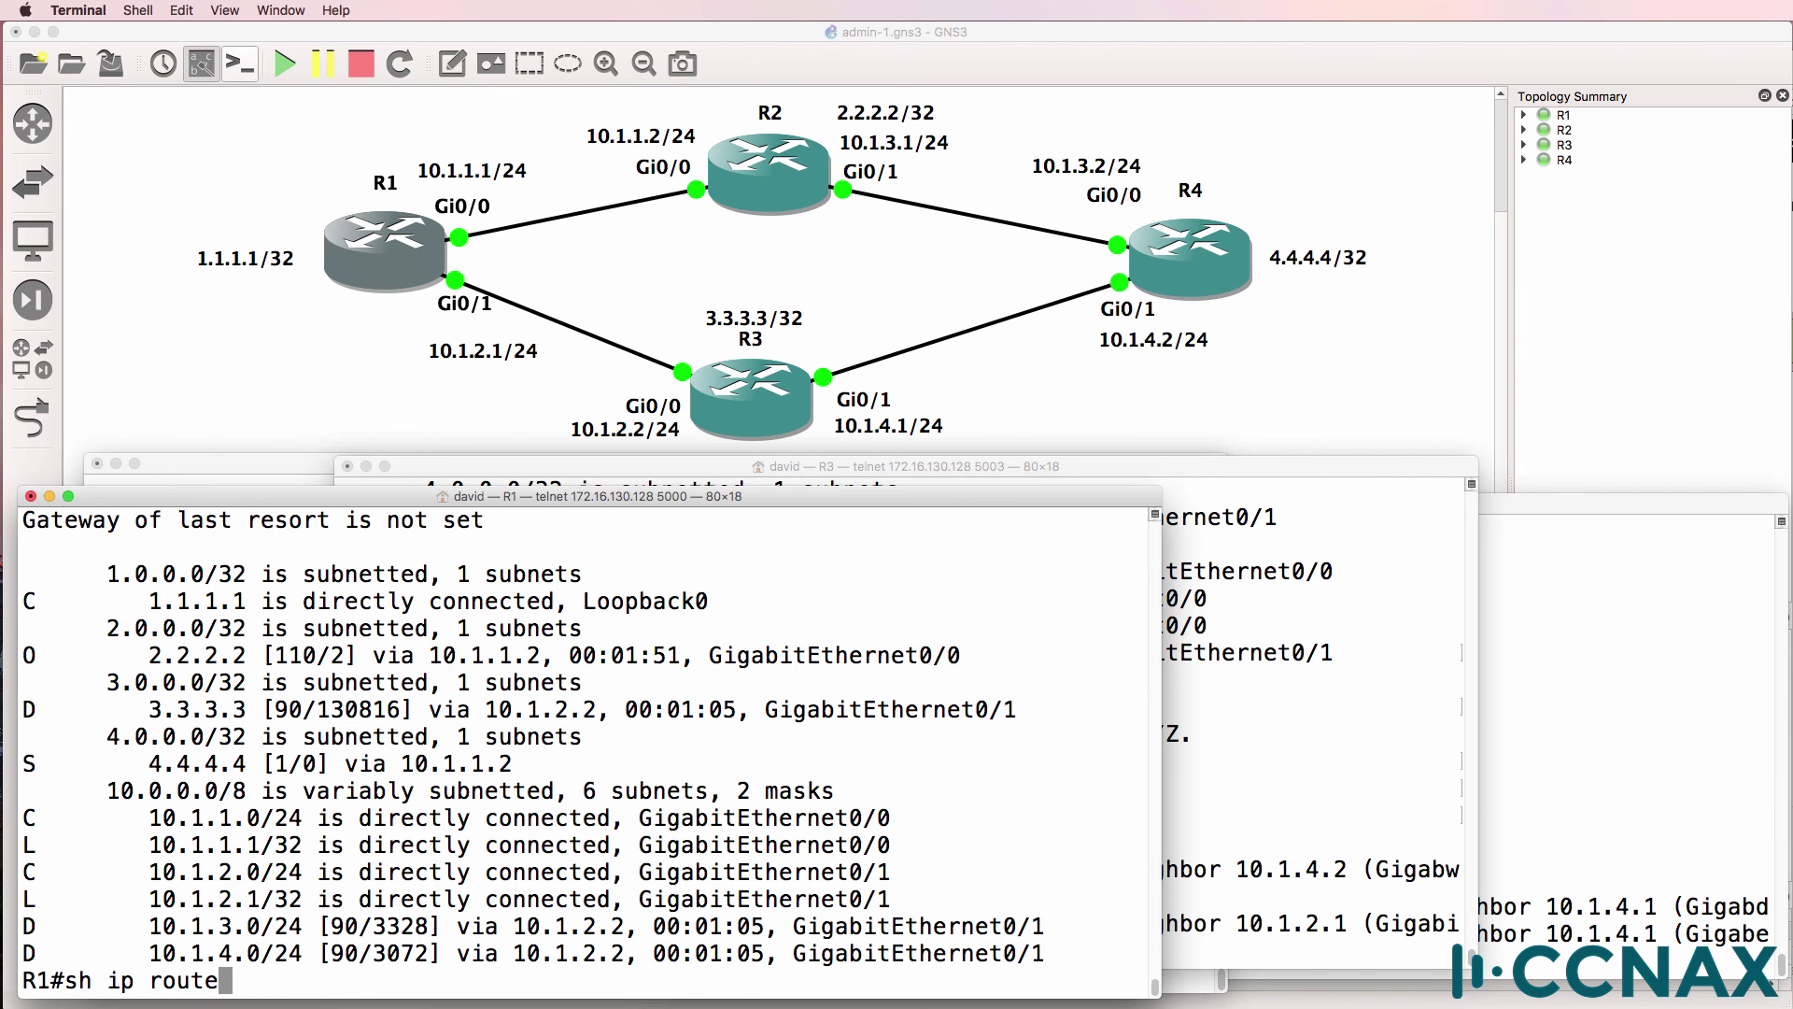
key("Return")
Trace 4.4.4.4 through 10.1.3.2 and list the route lines in the running config
type("qtr")
key("Tab")
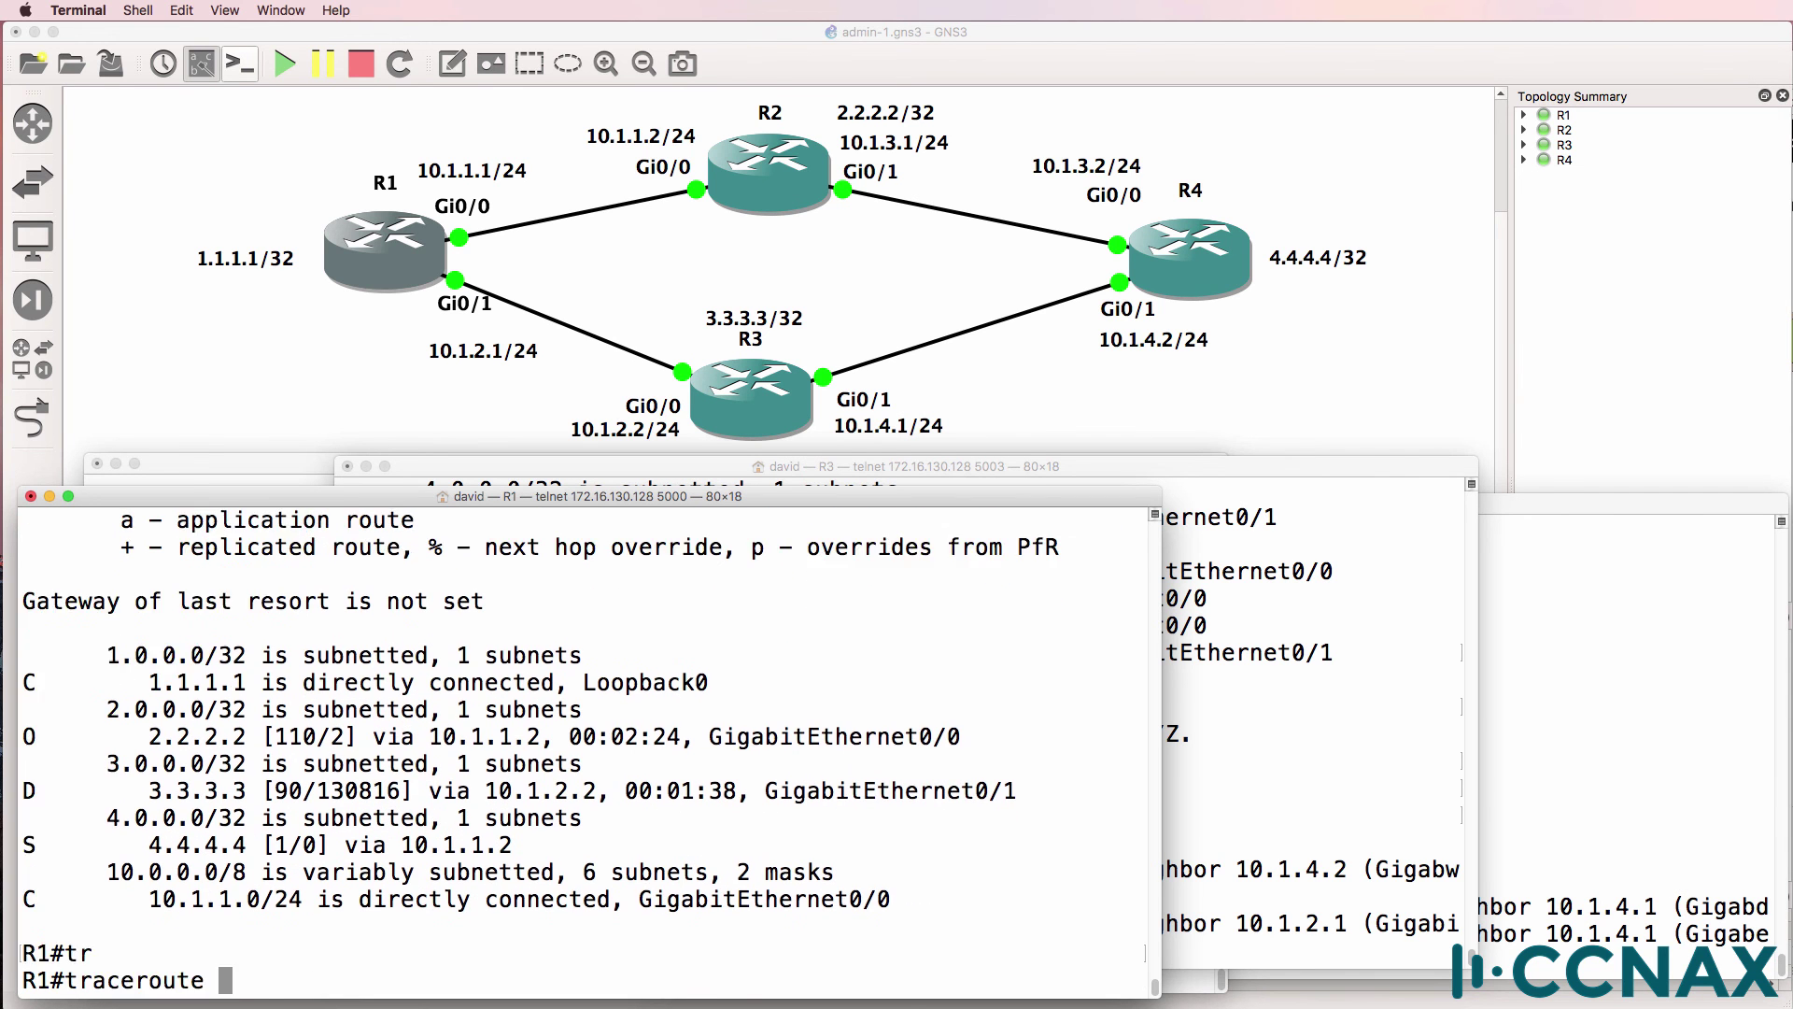
type("4.4.4.4")
key("Return")
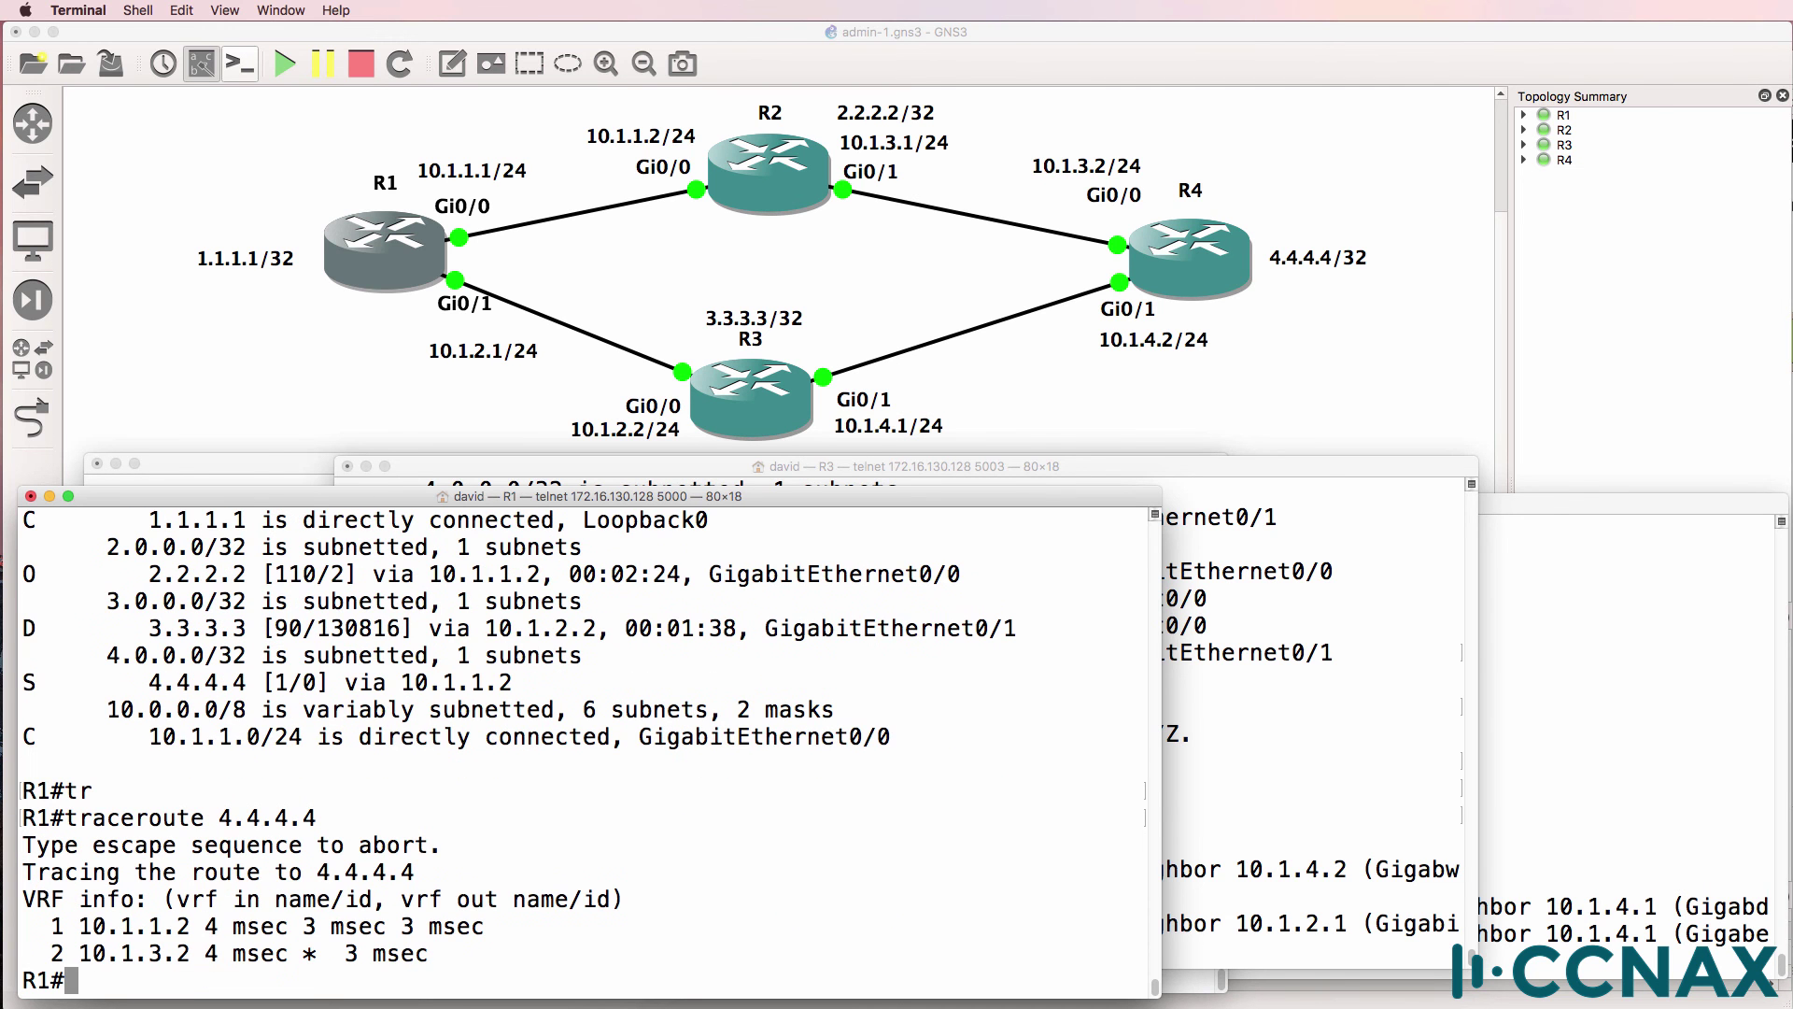
type("sh run | i route")
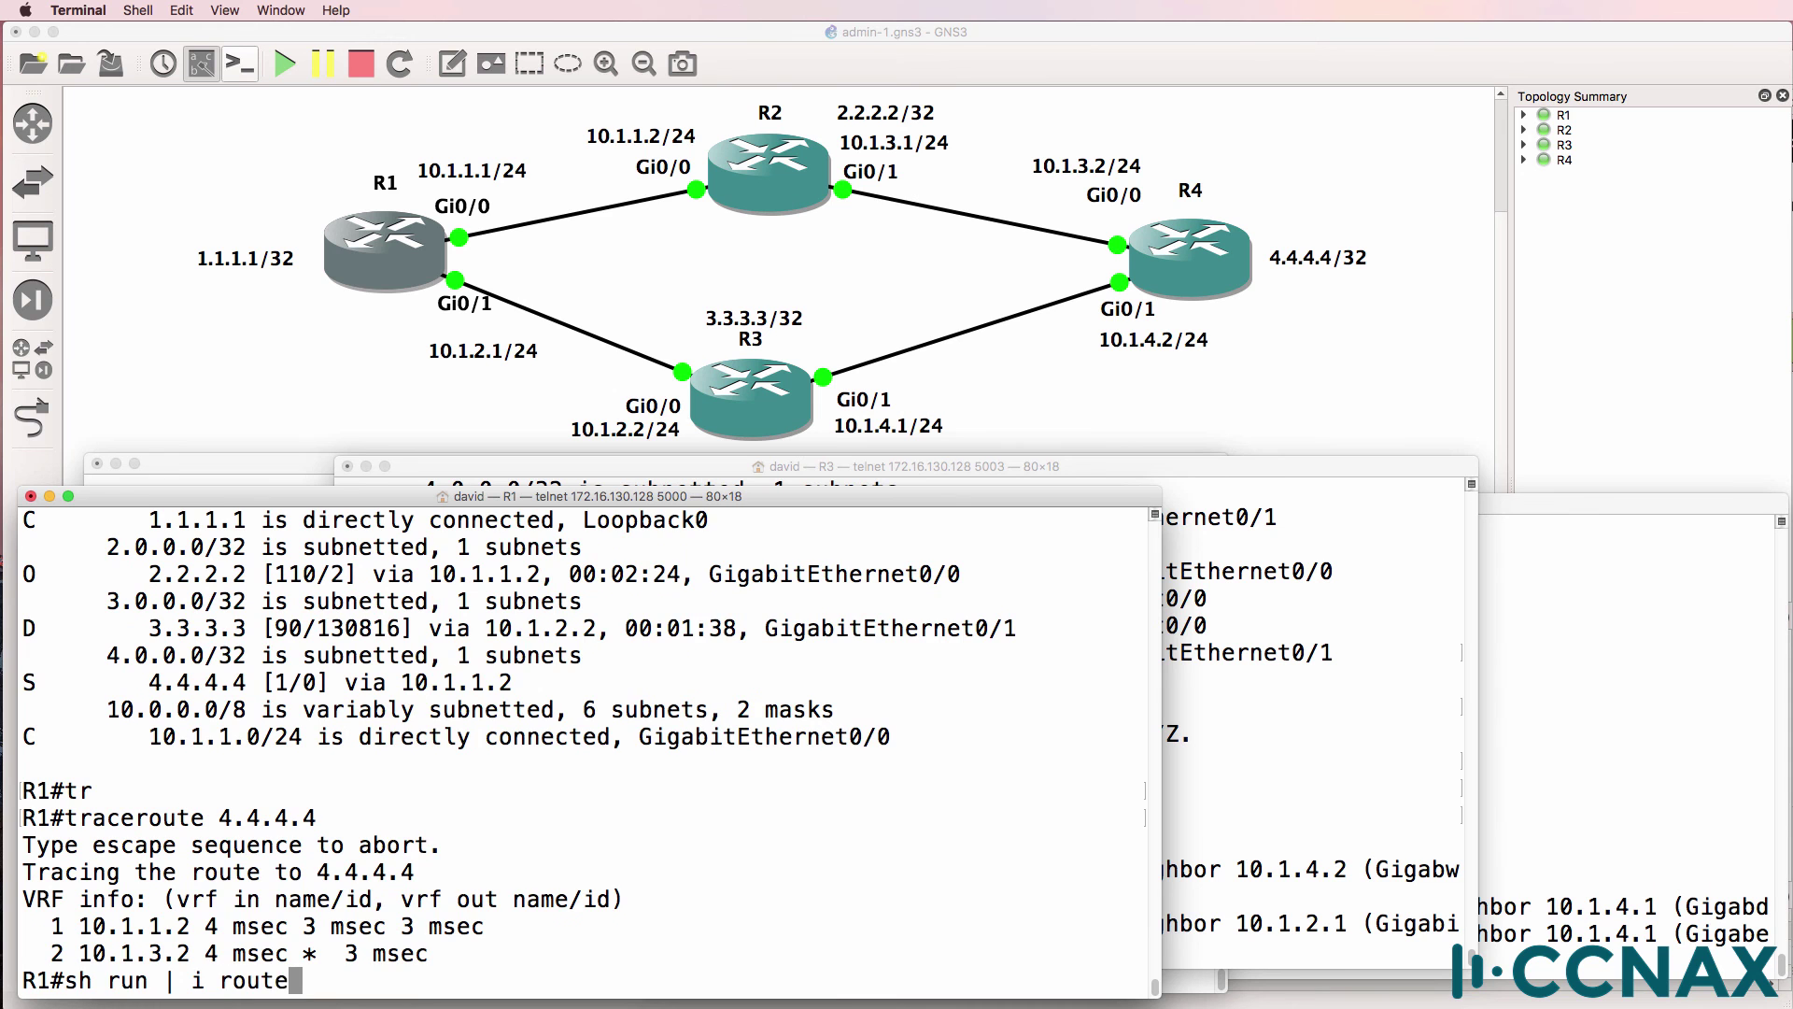
key("Return")
Delete R1's static route to 4.4.4.4 by entering 'no' before the copied ip route line
type("conf t")
key("Return")
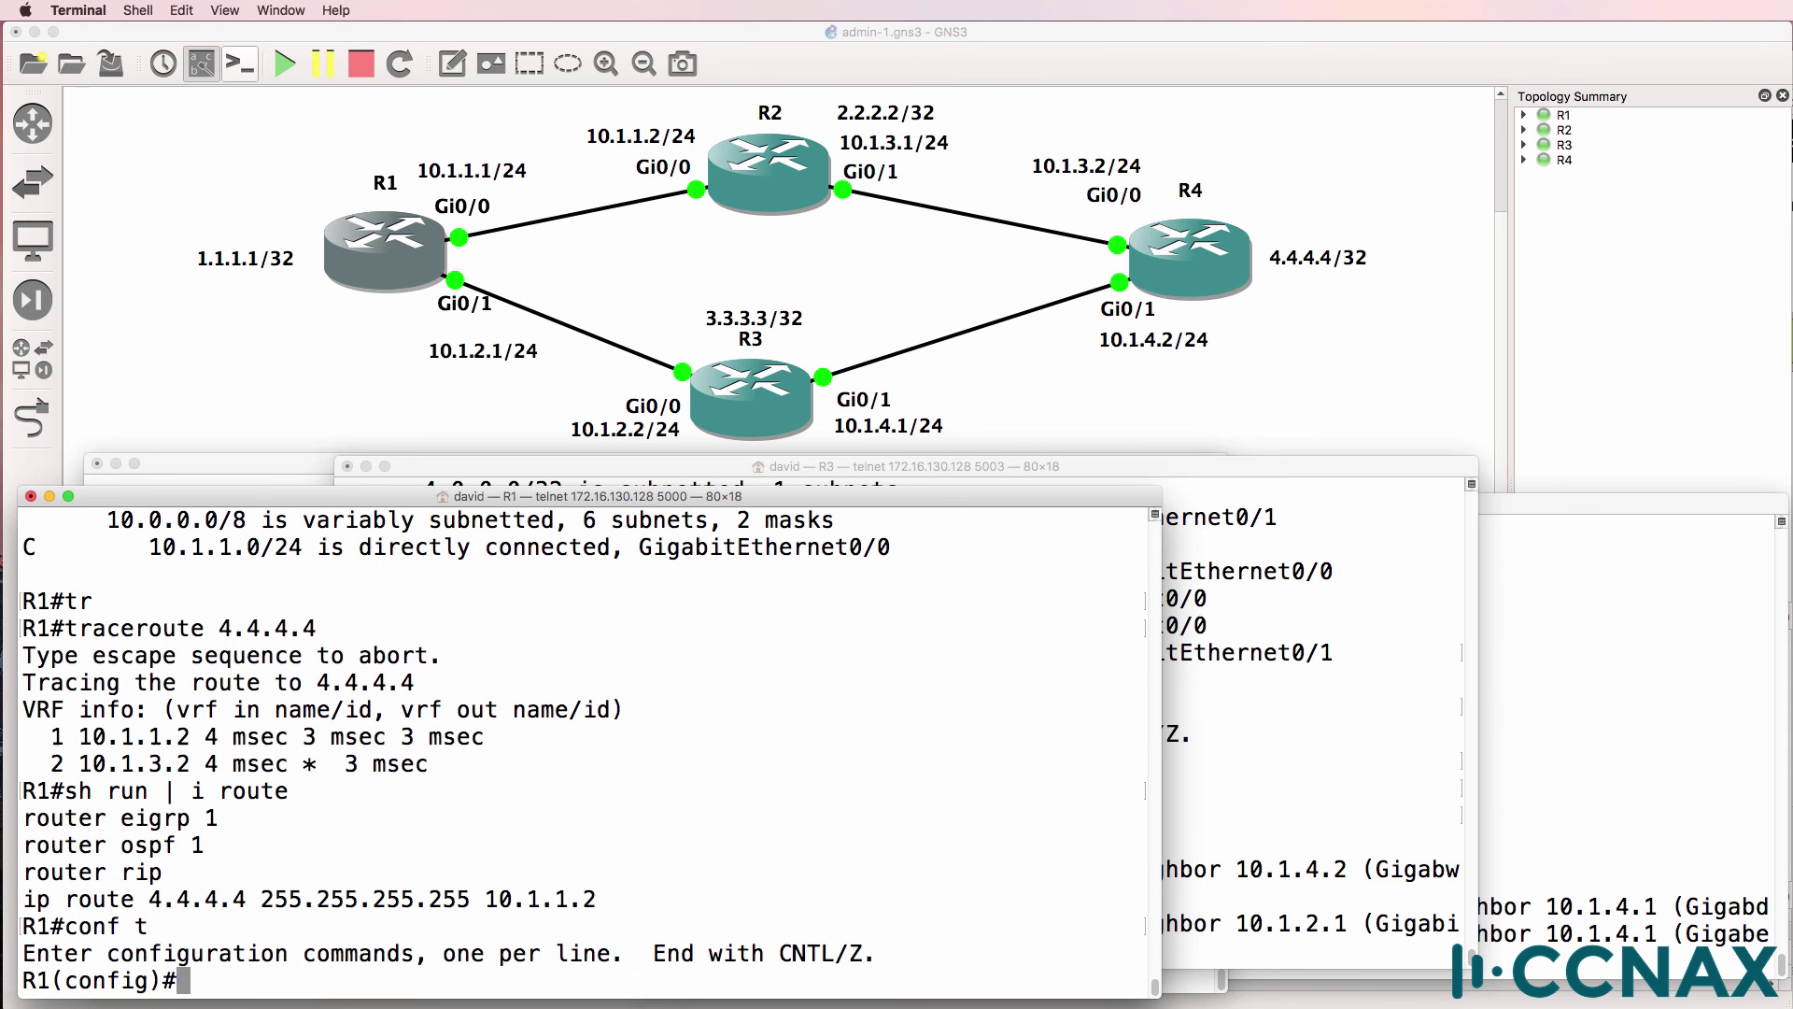
type("no")
left_click_drag(603, 902, 4, 922)
right_click(37, 902)
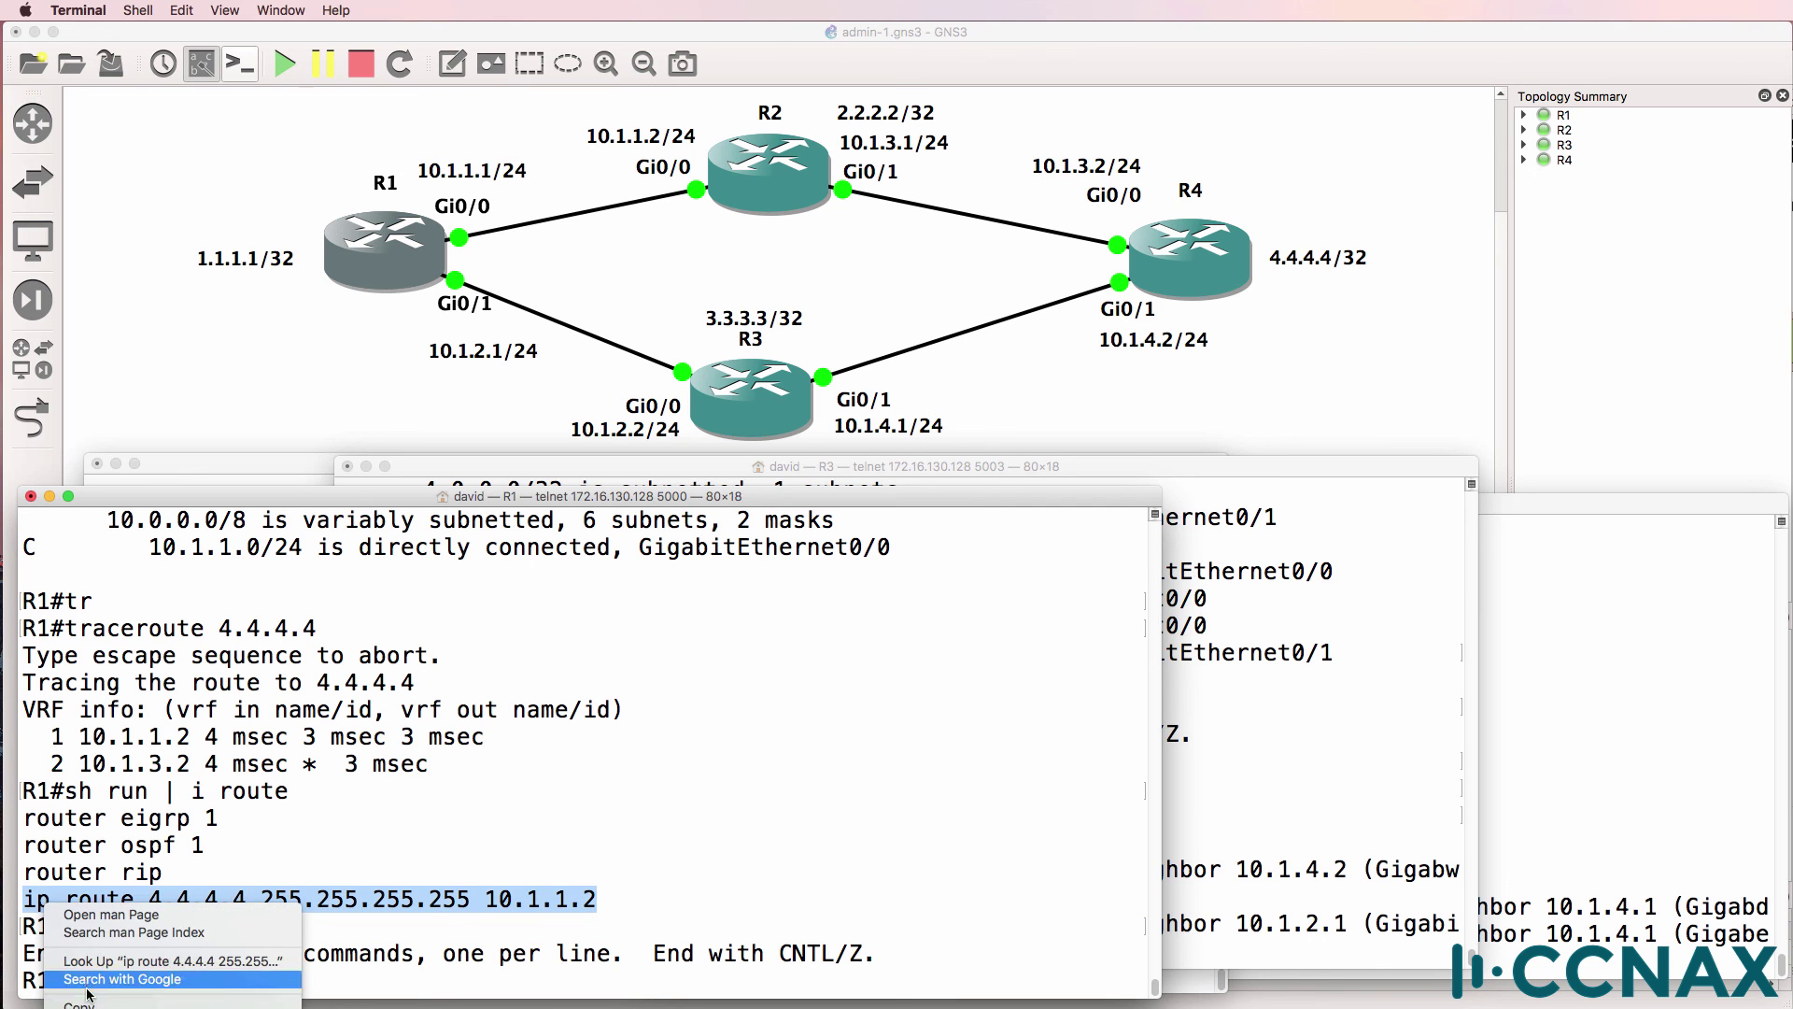
left_click(140, 1001)
right_click(1129, 701)
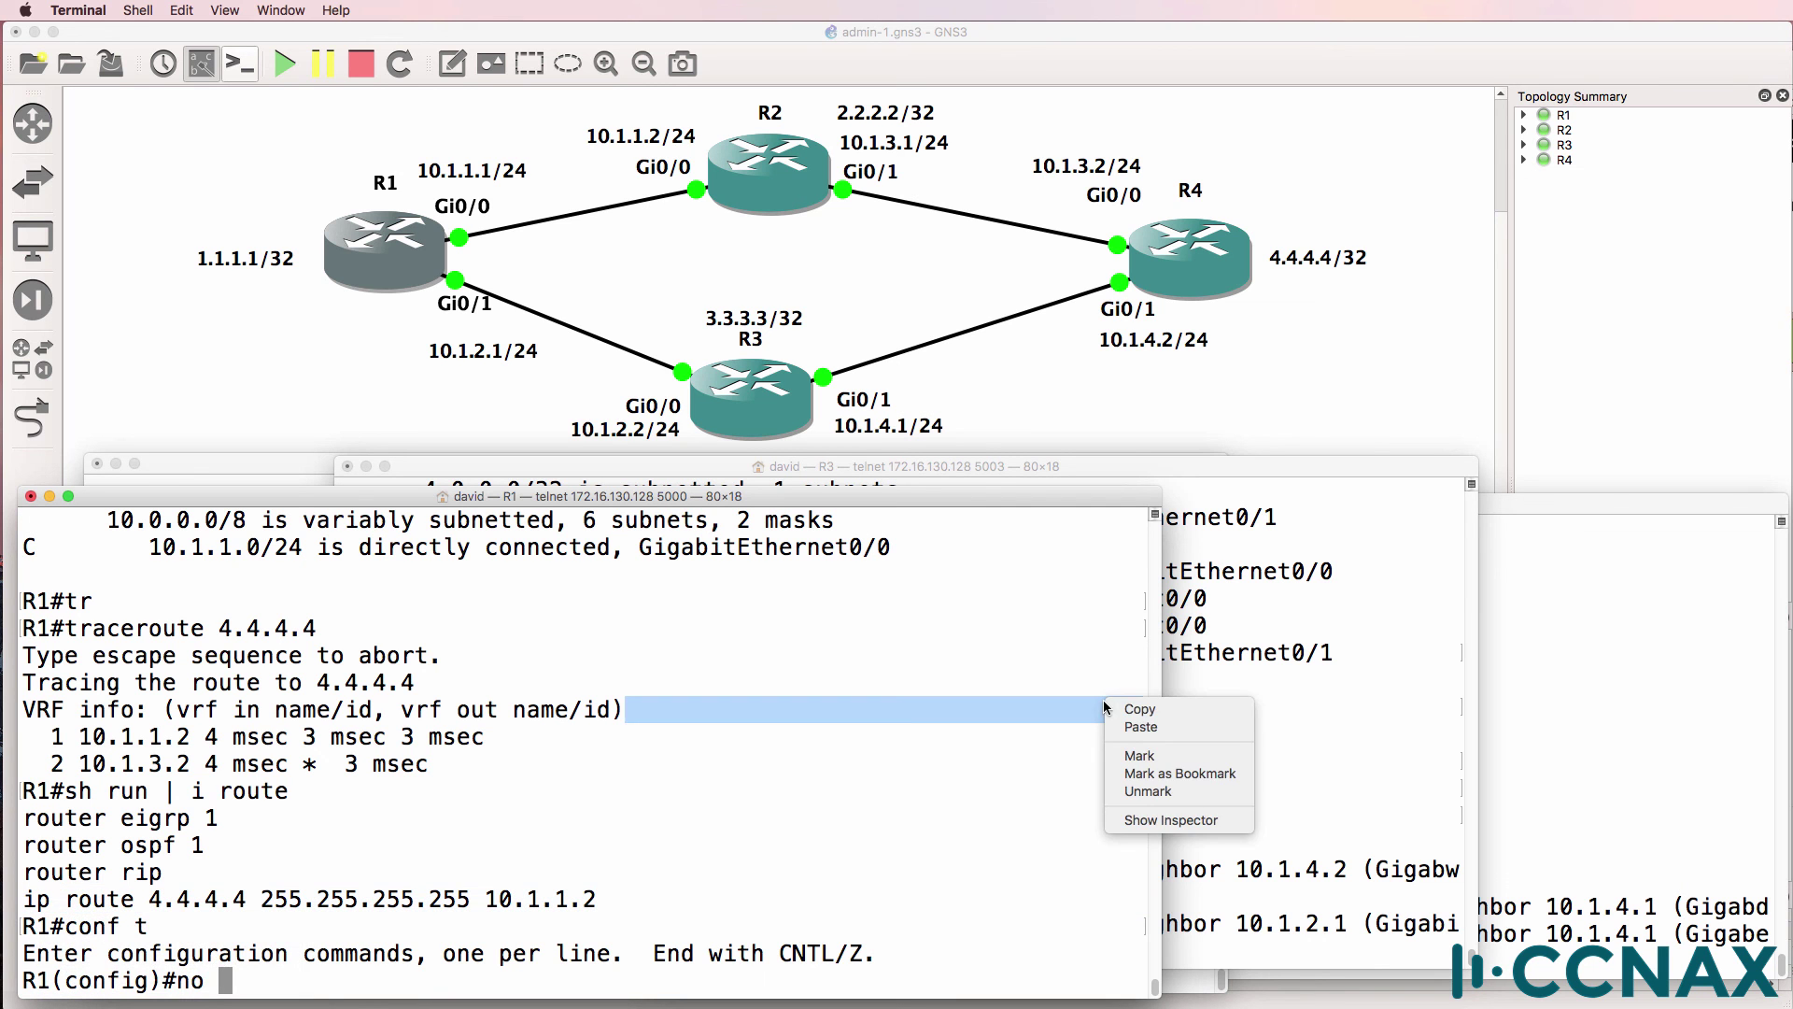
right_click(969, 740)
left_click(1001, 765)
key("Return")
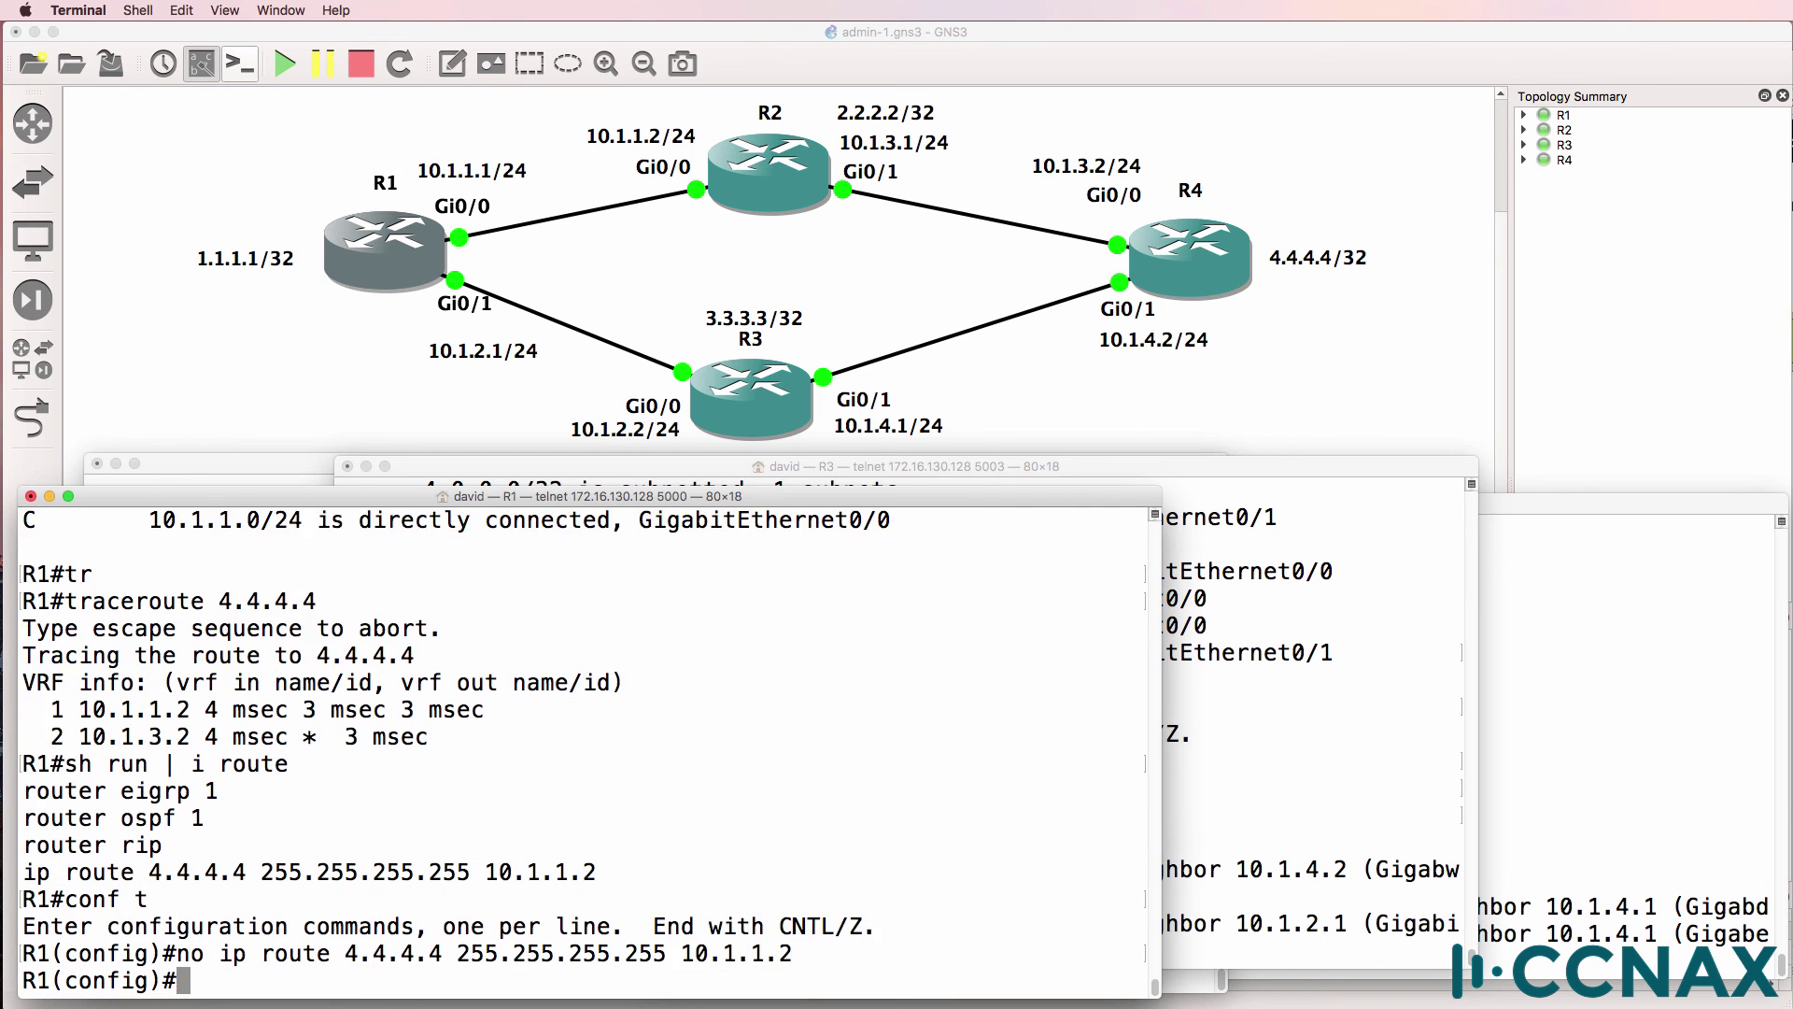
Show the routing table and confirm the EIGRP [90] route to 4.4.4.4 via 10.1.2.2 returned
type("end")
key("Return")
type("sh ip route")
key("Return")
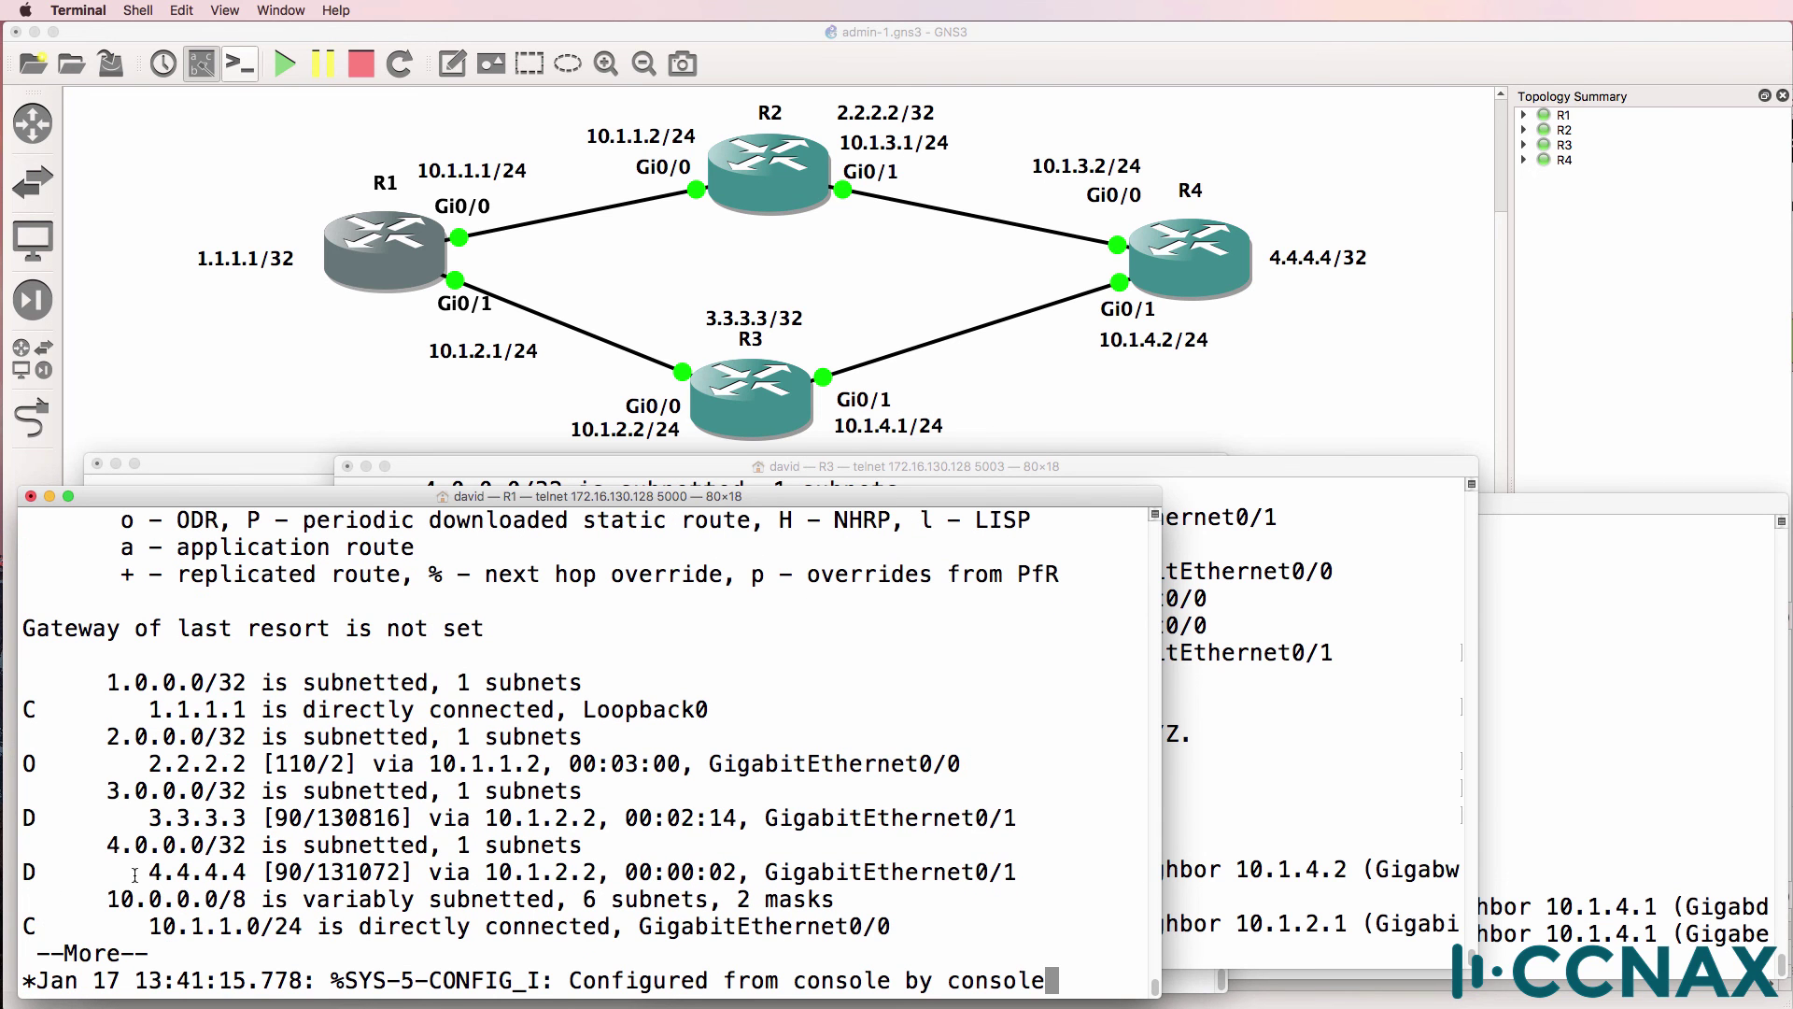
left_click_drag(136, 872, 1003, 871)
Traceroute 4.4.4.4 to confirm the path now passes through R3 at 10.1.4.2
type("q")
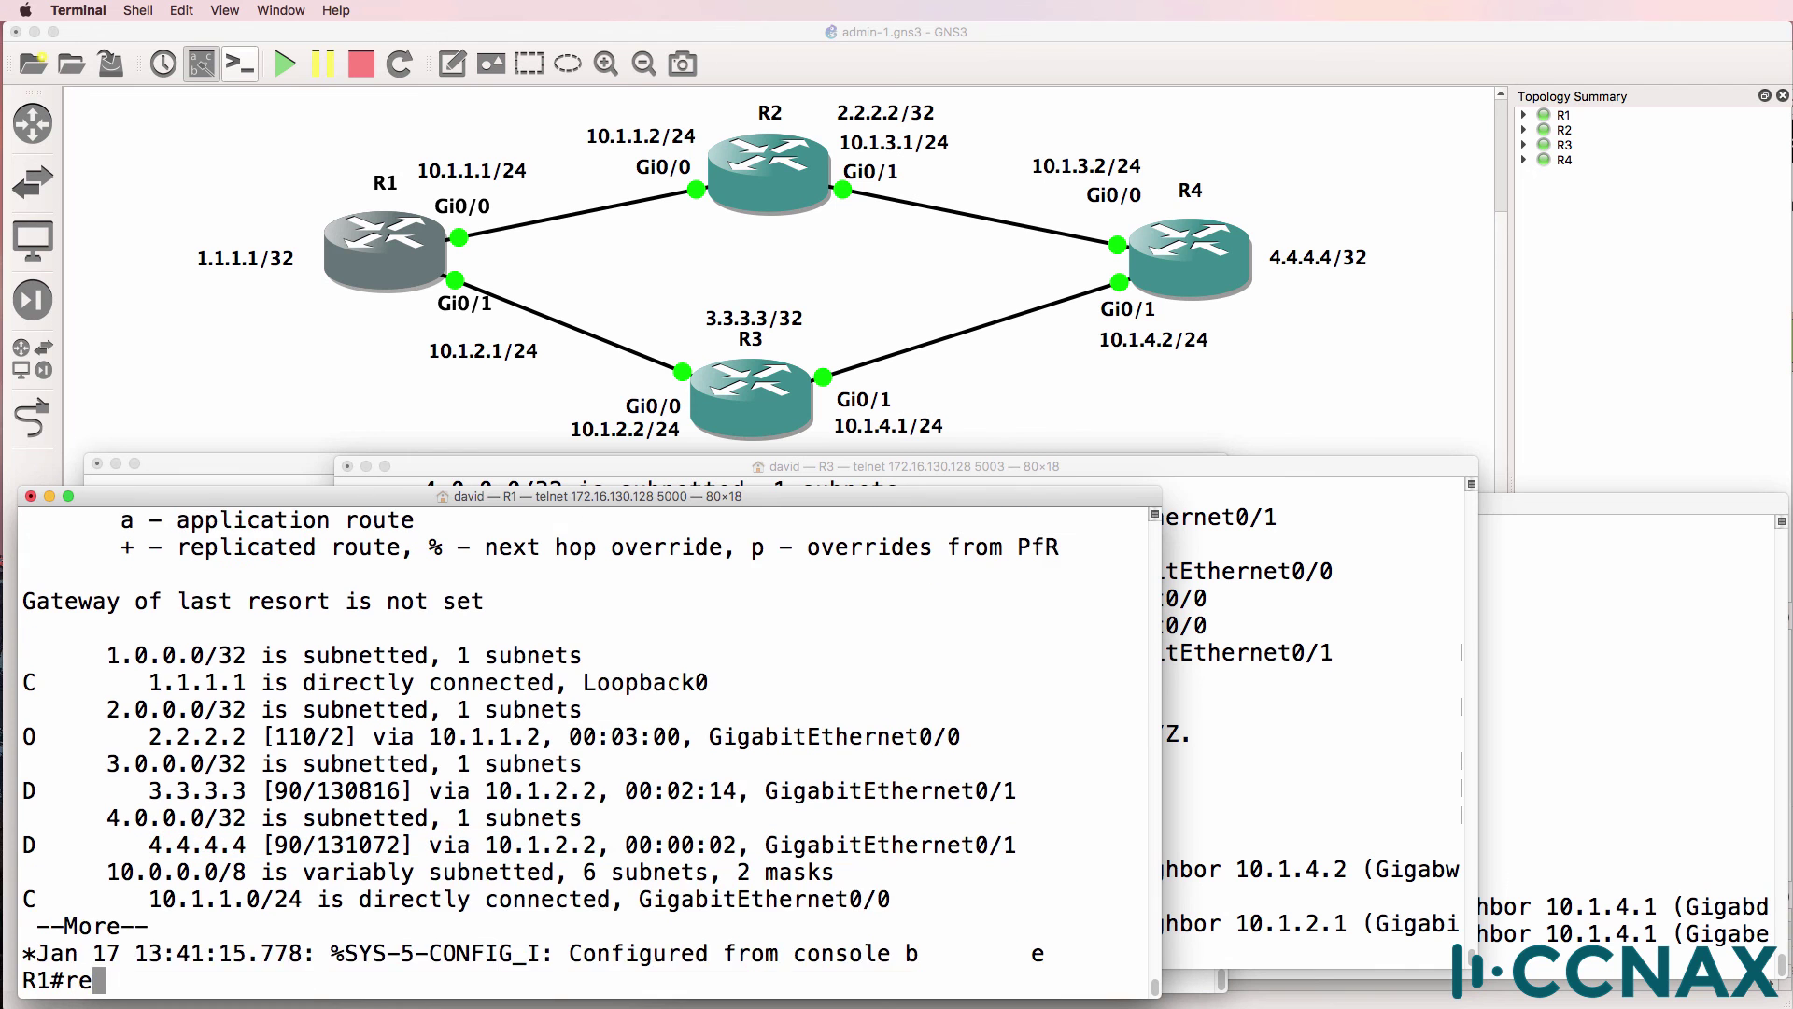
type("tr")
key("Tab")
type("4.4.4.4")
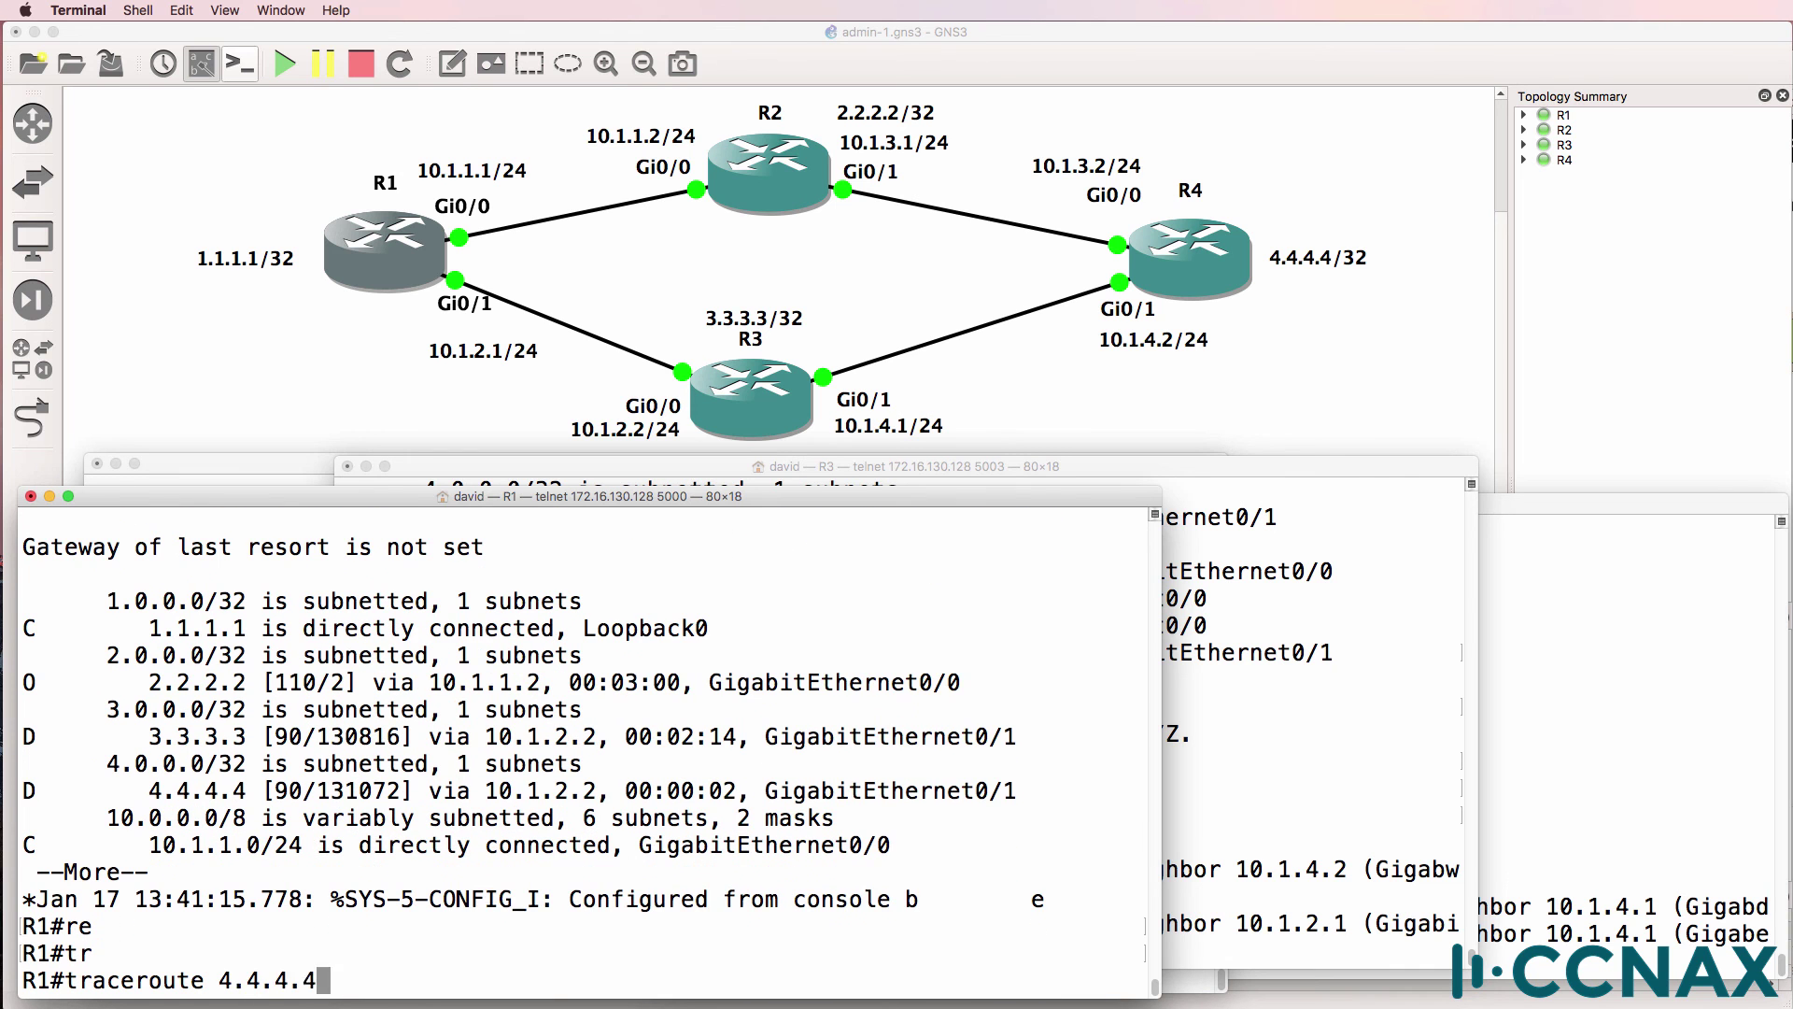
key("Return")
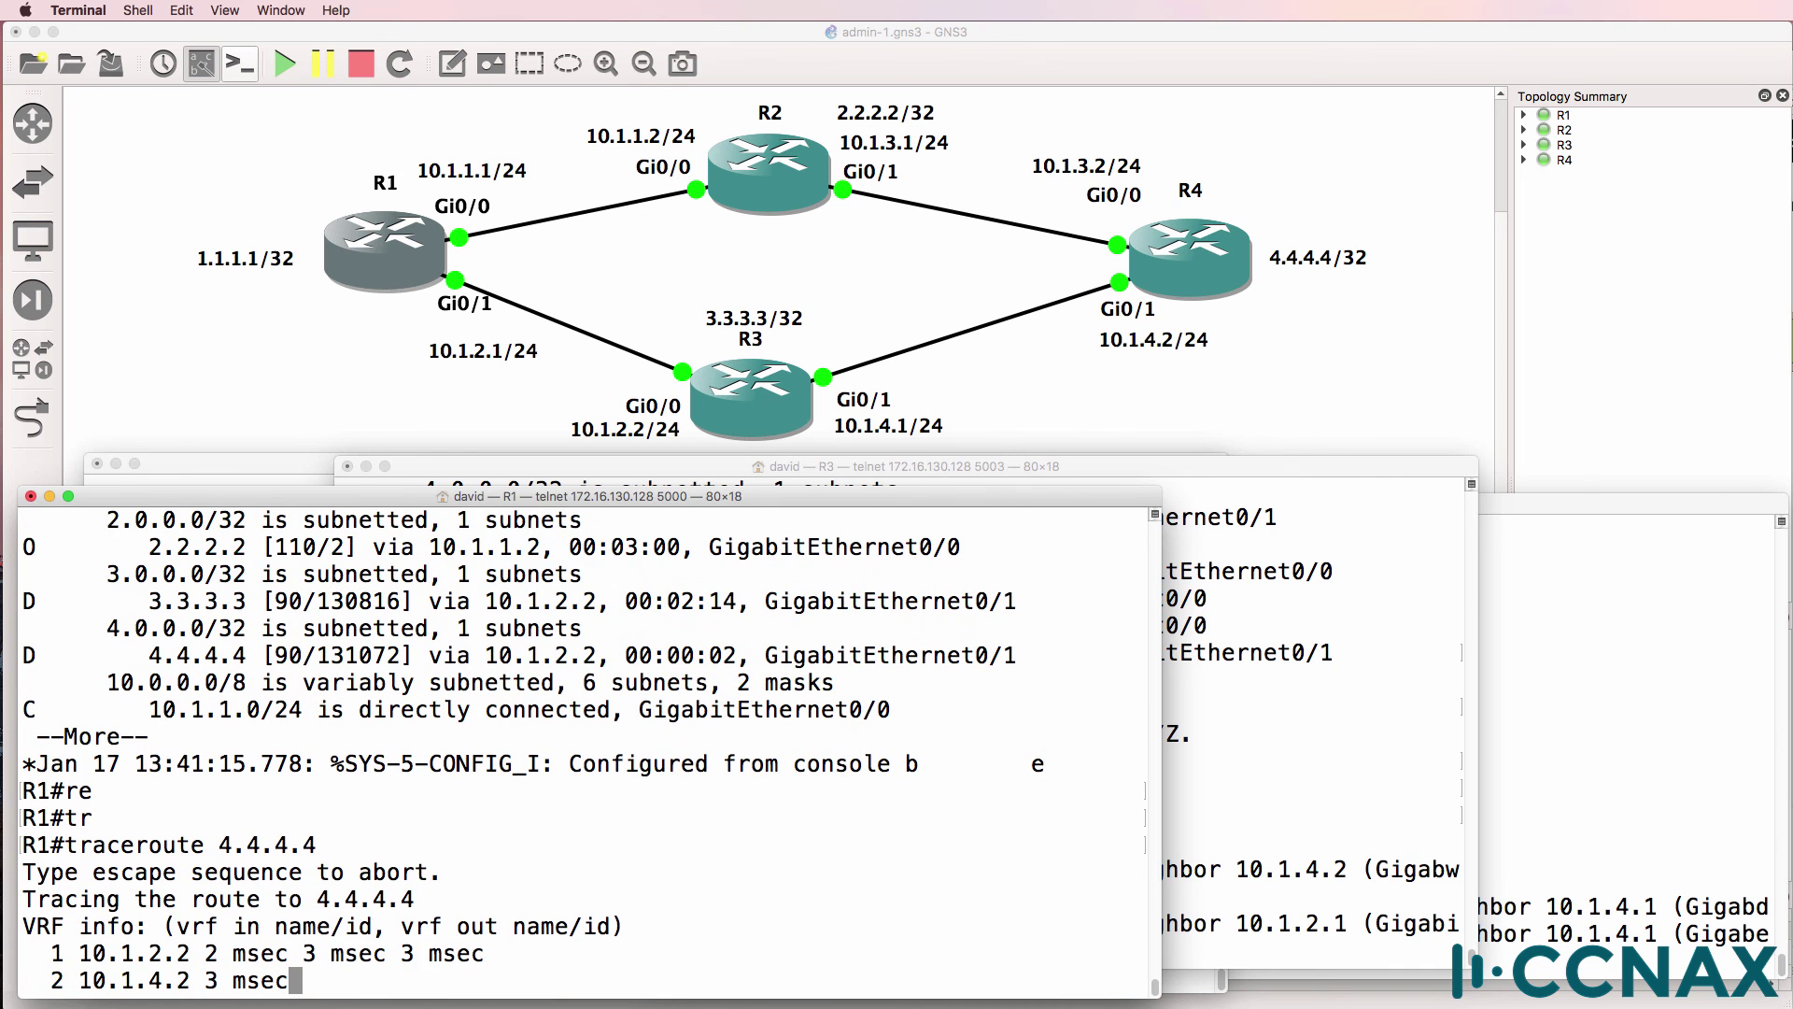
Re-enter configuration mode and type 'no router eigrp 1'
type("conf t")
key("Return")
type("no ")
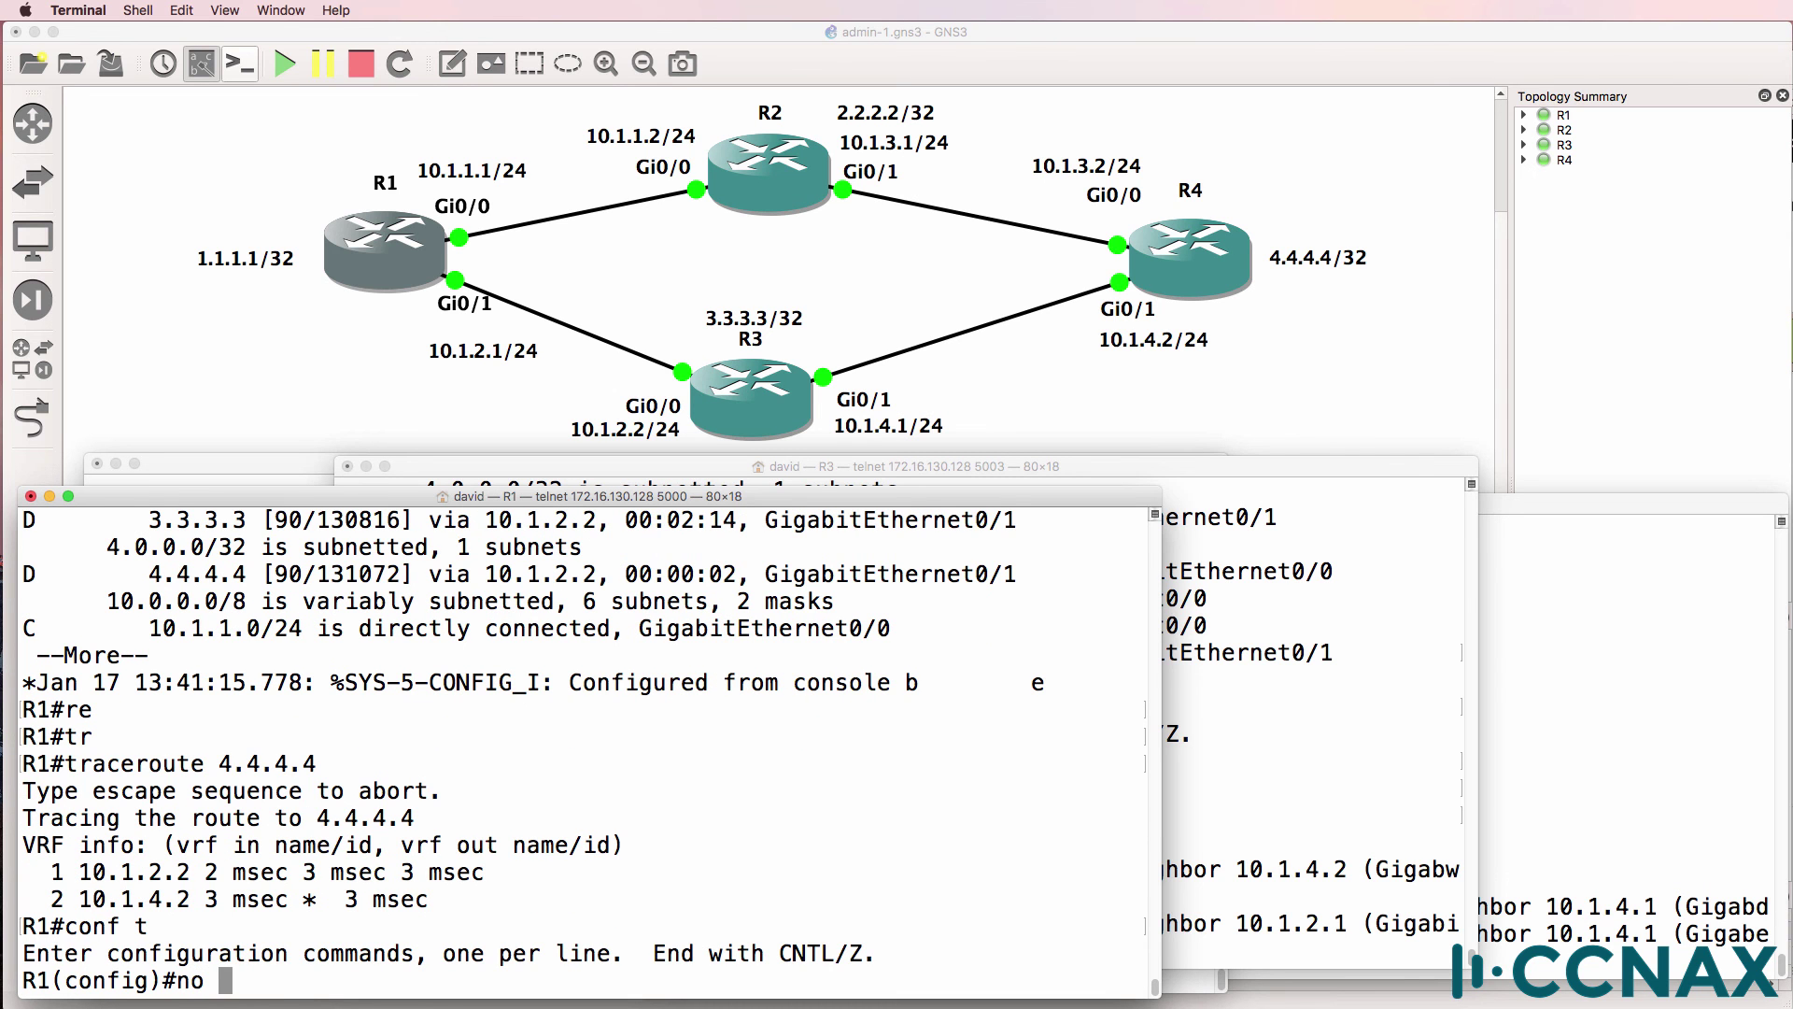
type("router eigrp 1")
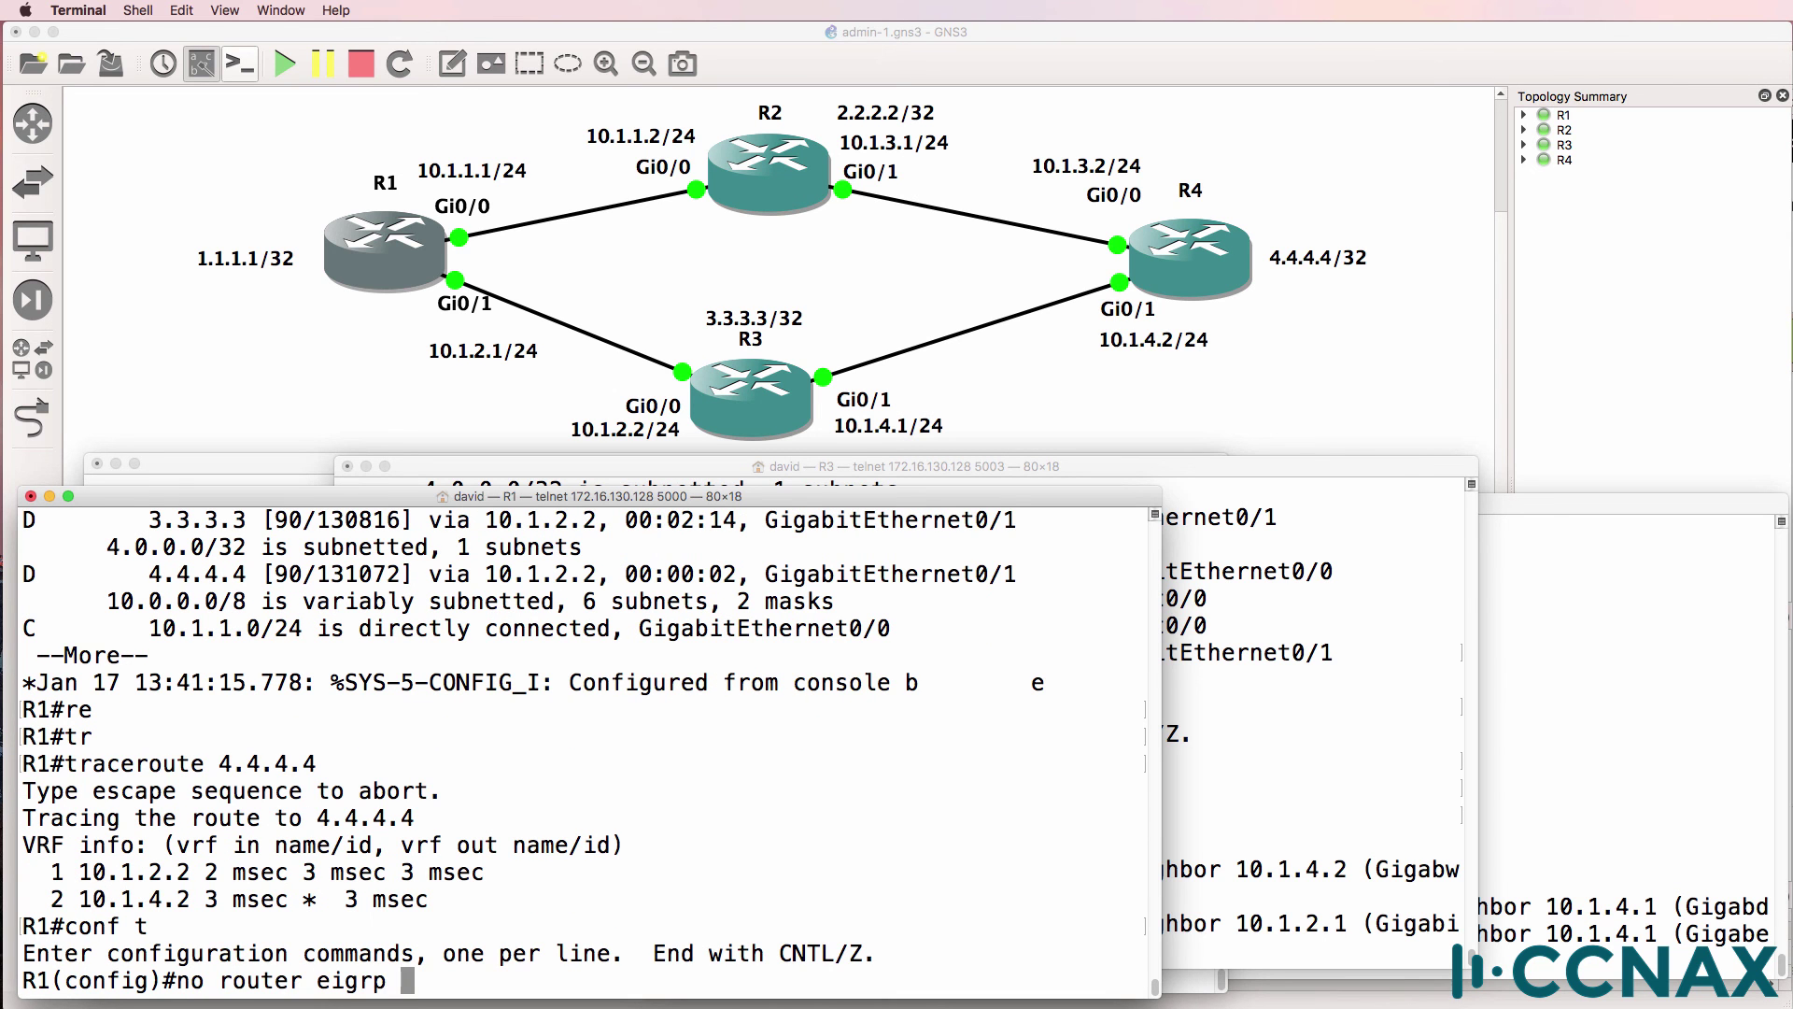
Remove EIGRP process 1 and confirm 4.4.4.4 is now OSPF [110/3] via 10.1.1.2
key("Return")
type("end")
key("Return")
type("sh ip rou")
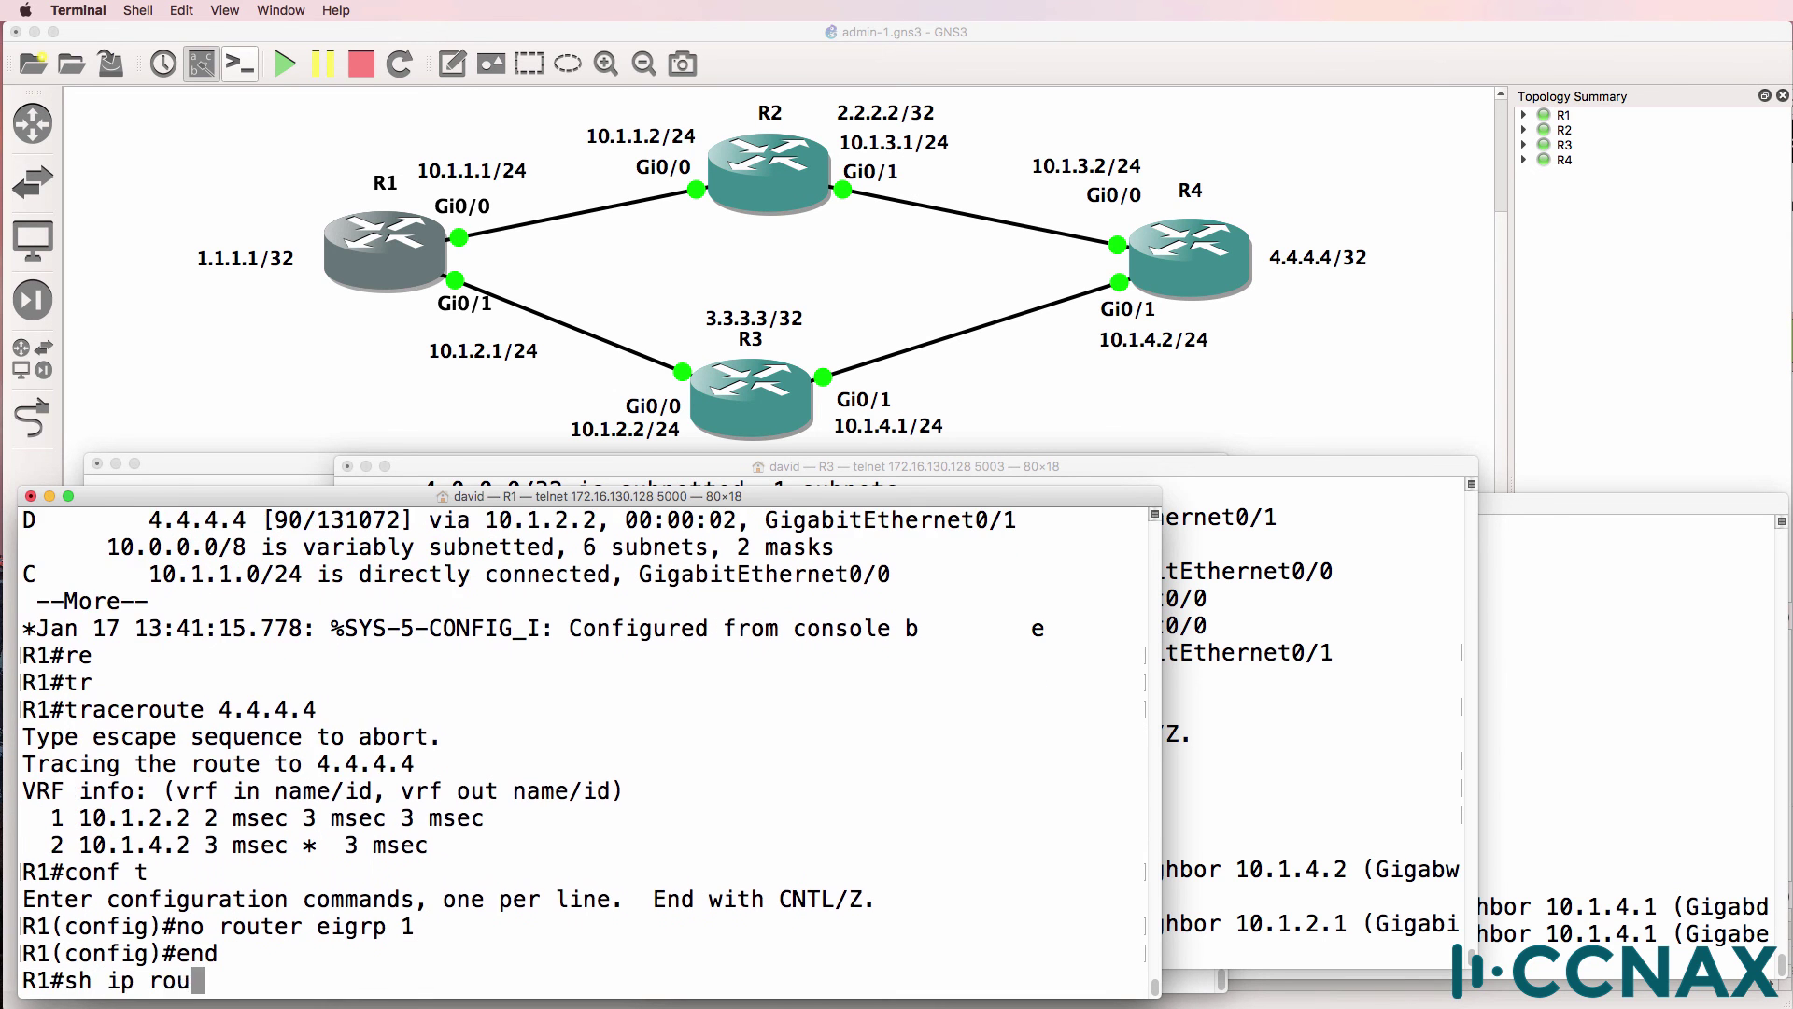
key("Return")
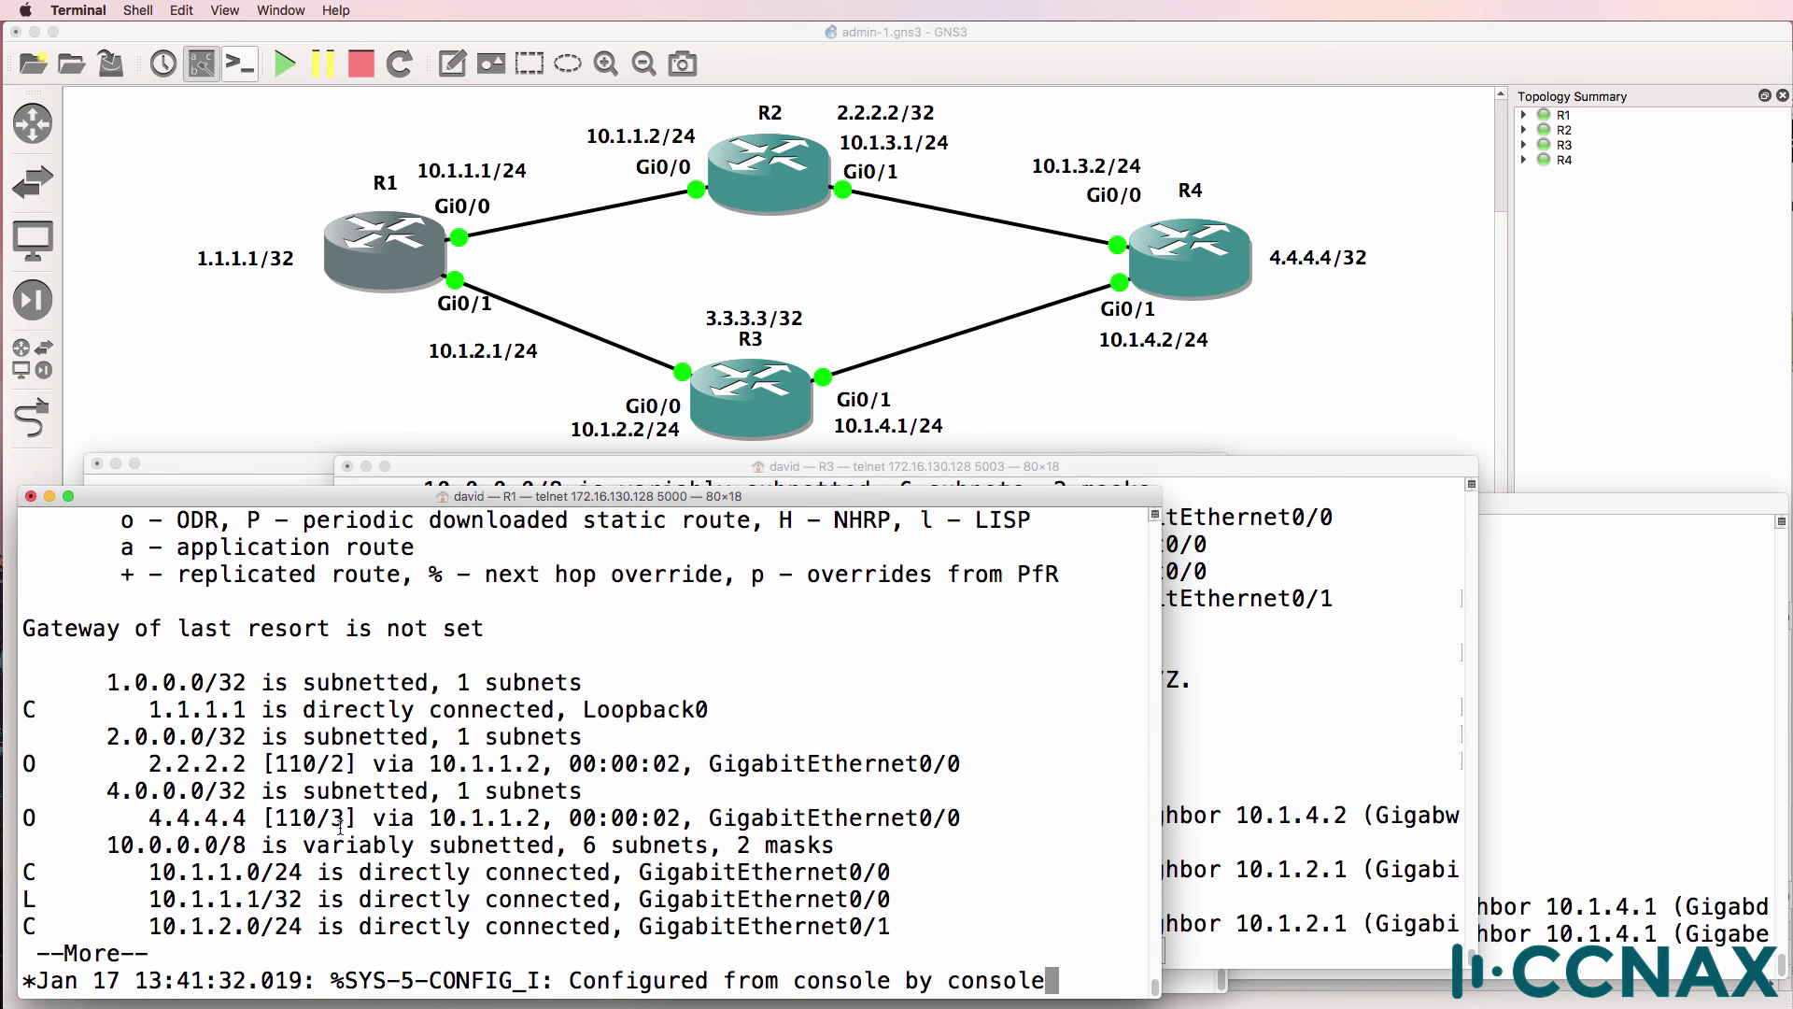
left_click_drag(275, 818, 315, 818)
Traceroute 4.4.4.4, now passing 10.1.3.2, and recheck R1's routing table
type("qtr")
key("Tab")
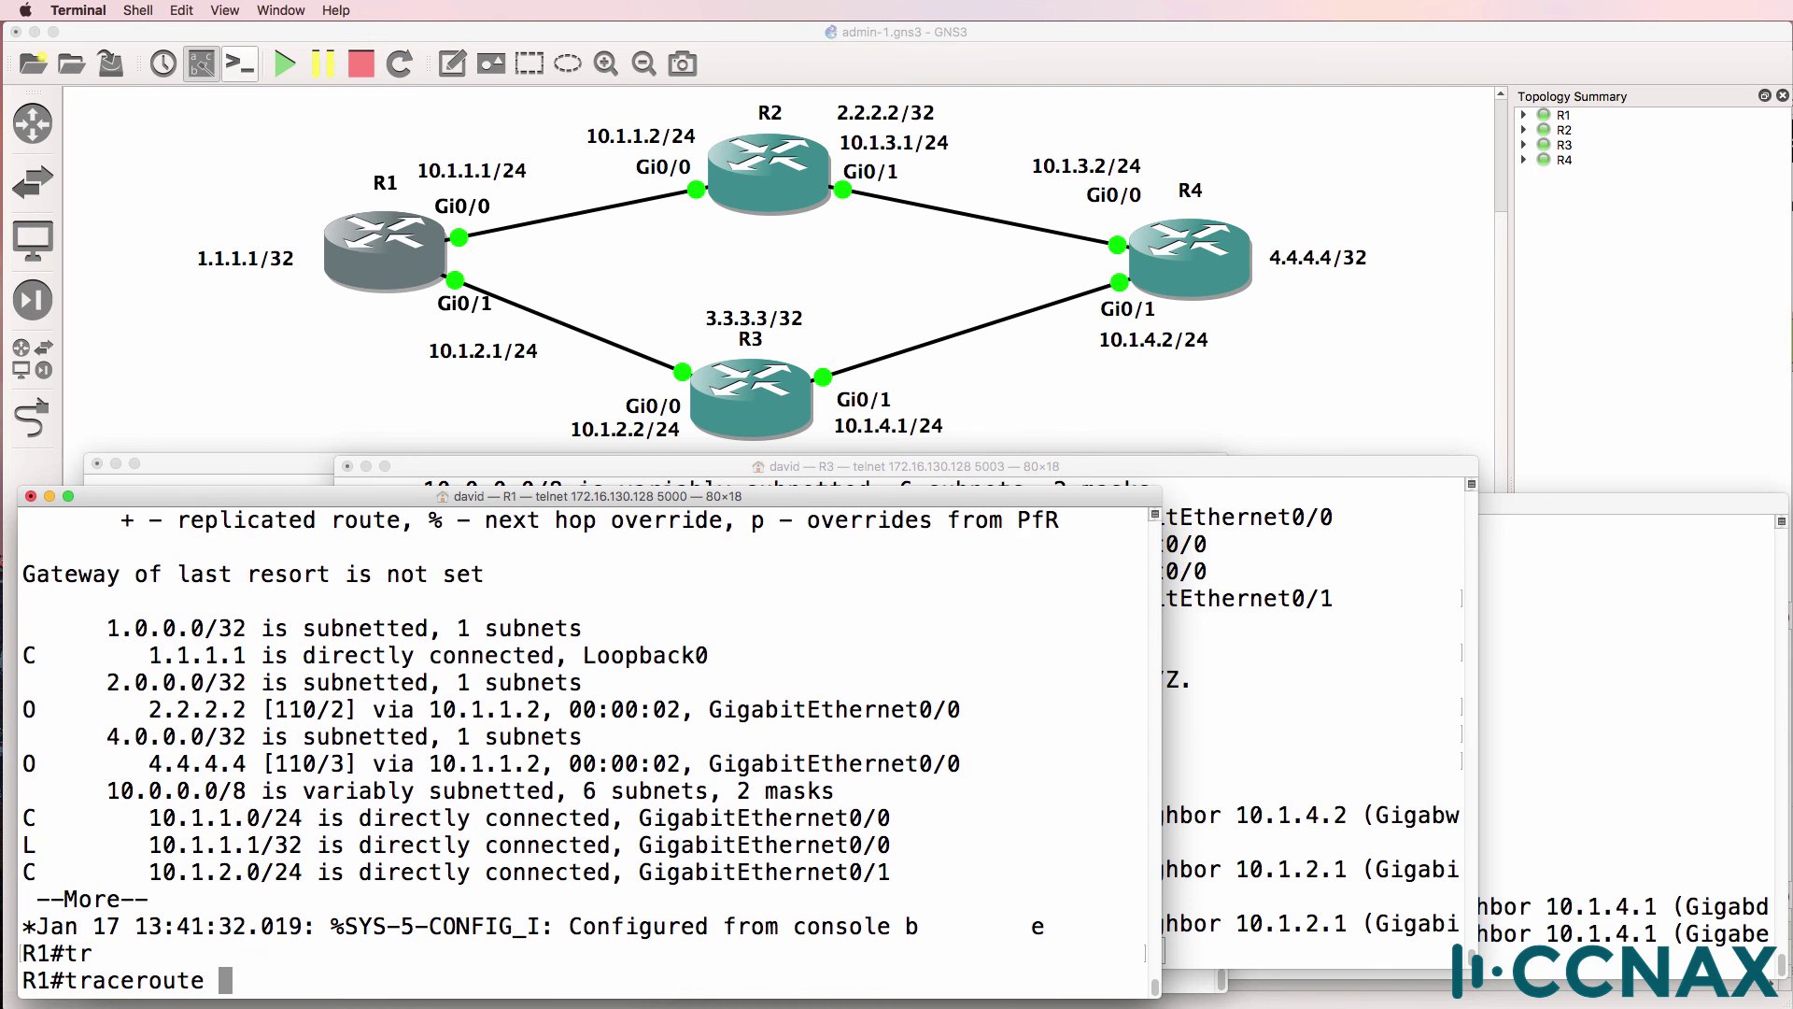
type("4.4.4")
key("Return")
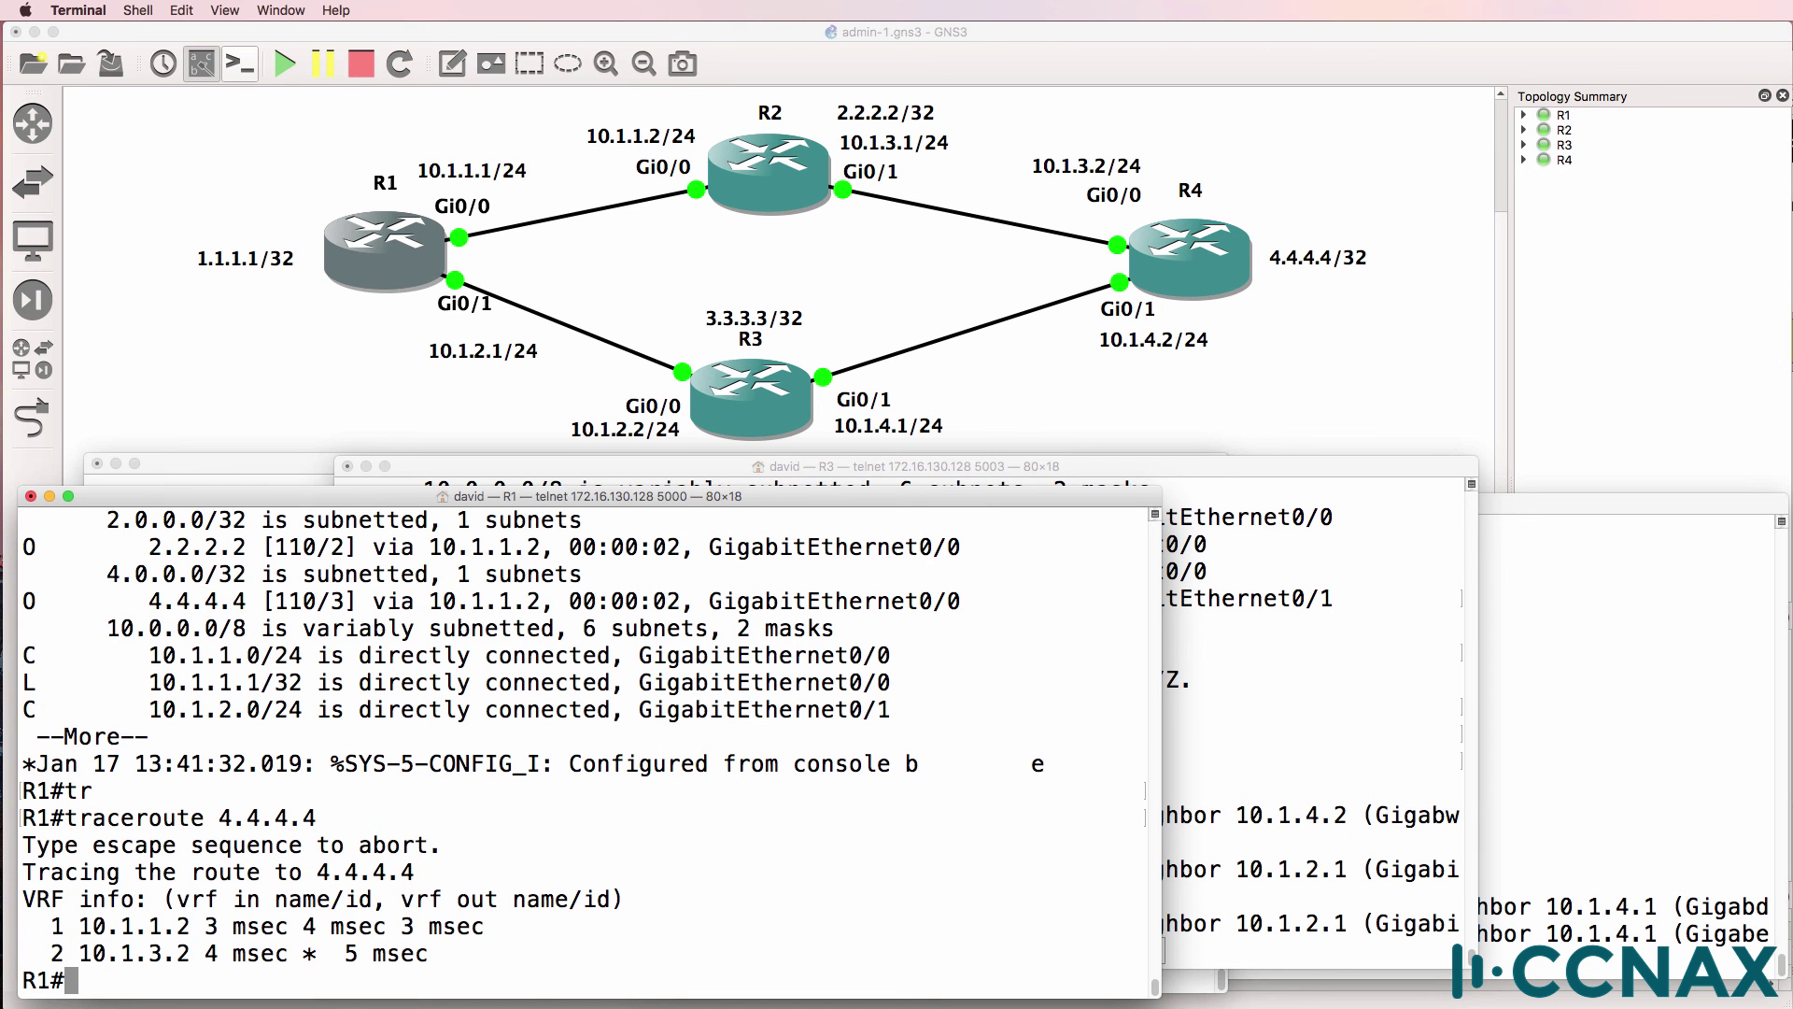
type("sh ip route")
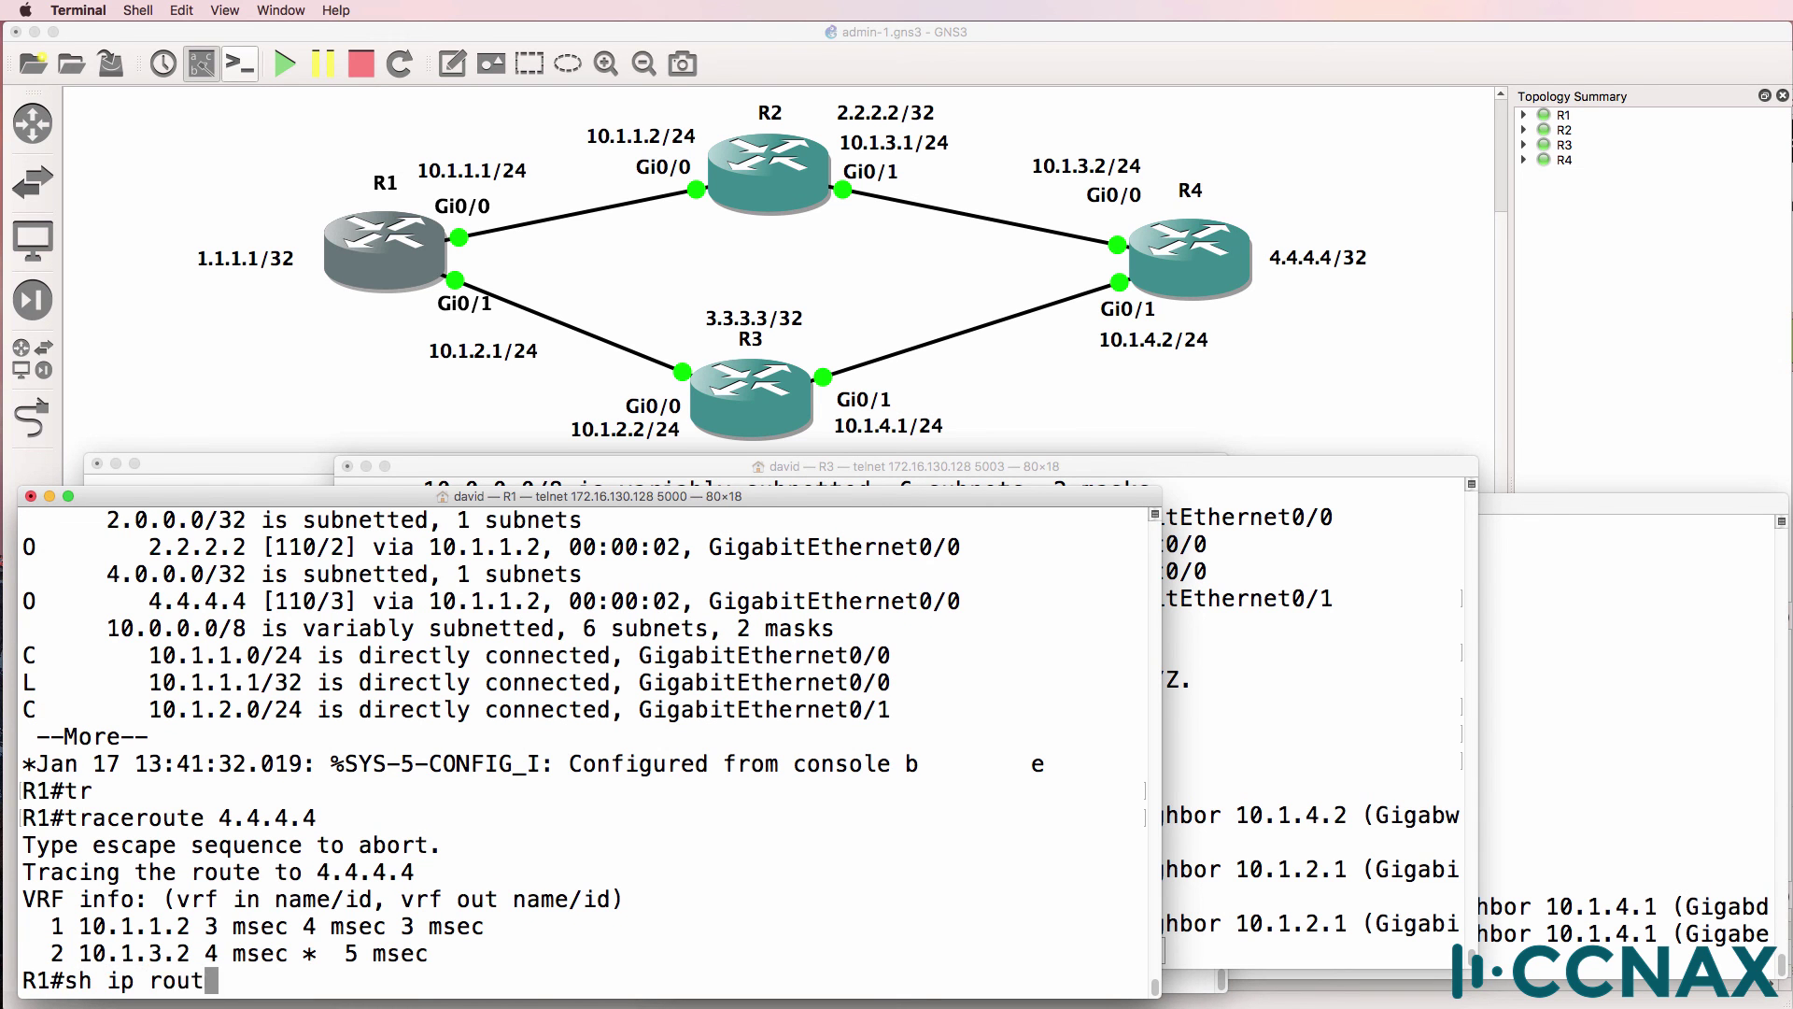
key("Return")
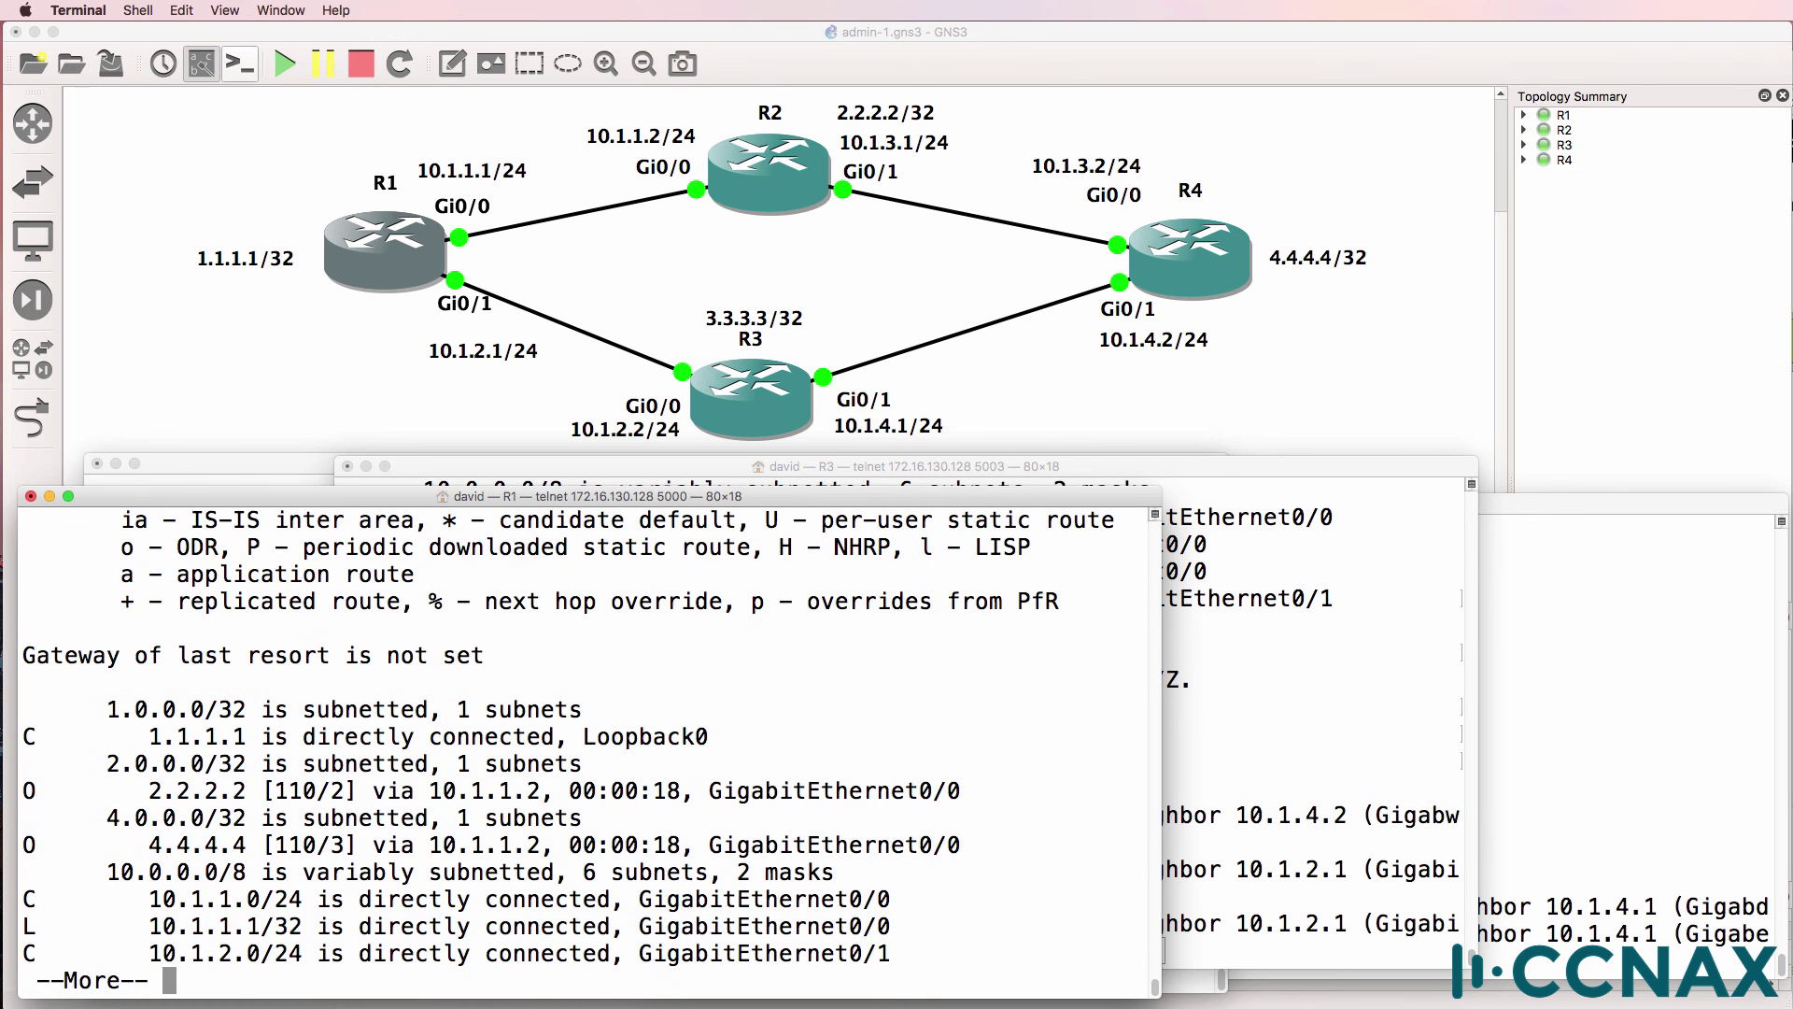